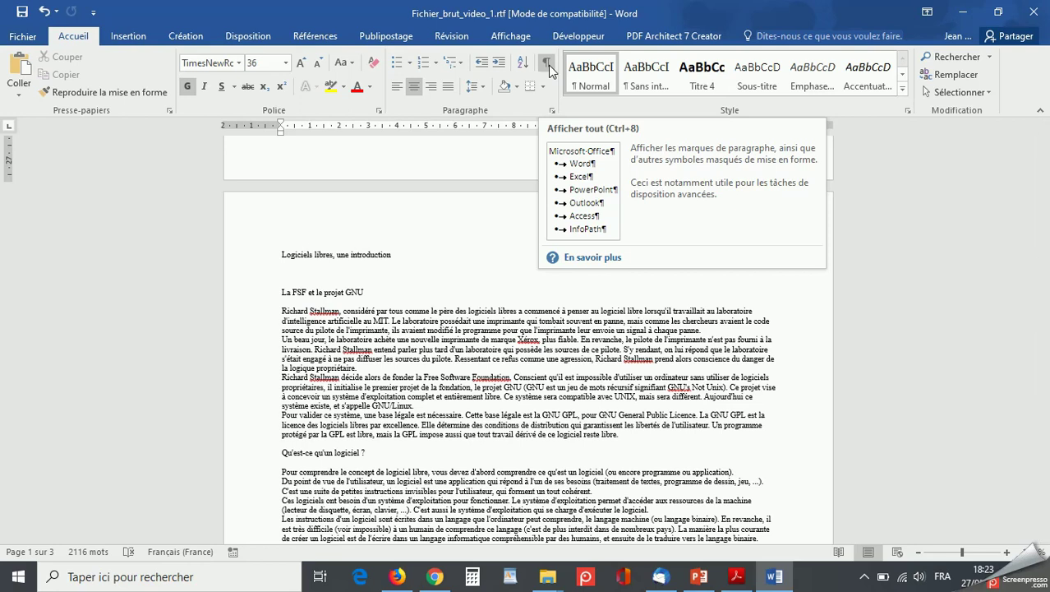
Step: Display the paragraph marks and other hidden formatting symbols throughout the document
left_click(548, 69)
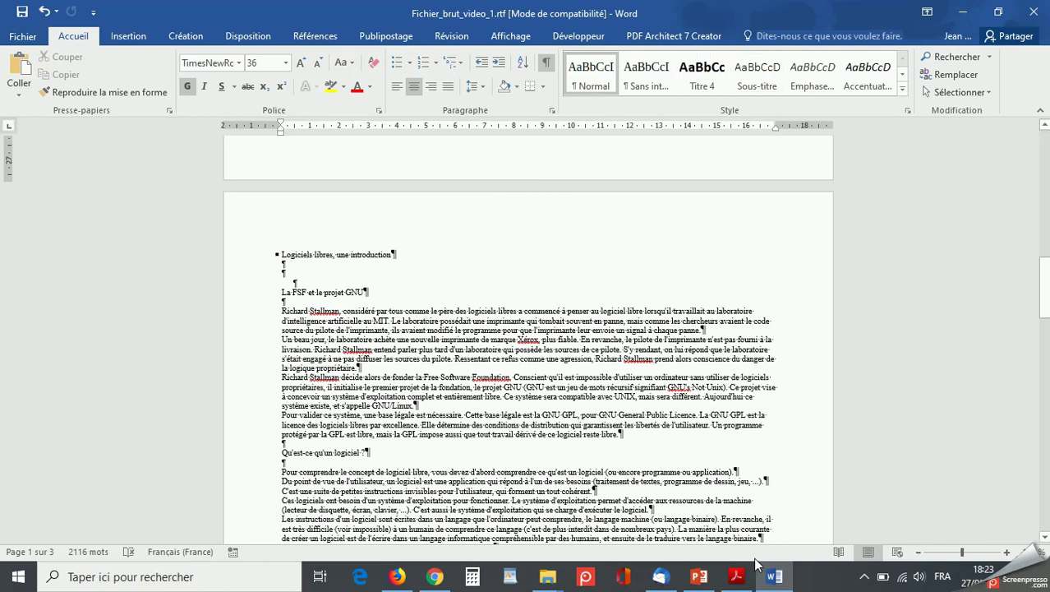
Step: Switch to Acrobat Reader and examine the heading formatting in sections V and VI of the corrected PDF, then switch to Firefox
left_click(745, 585)
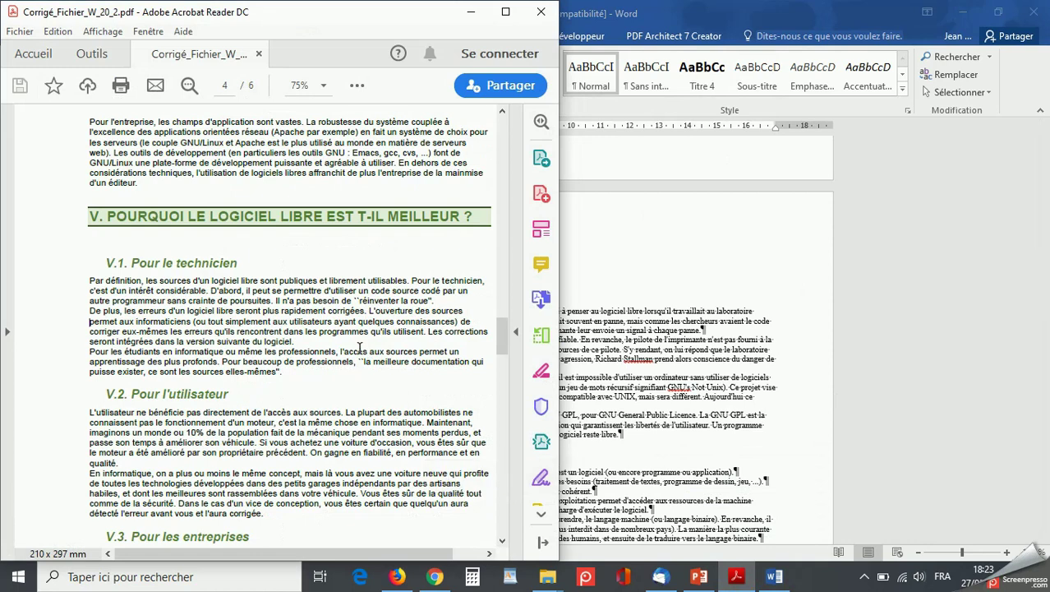
scroll(359, 348, "down", 5)
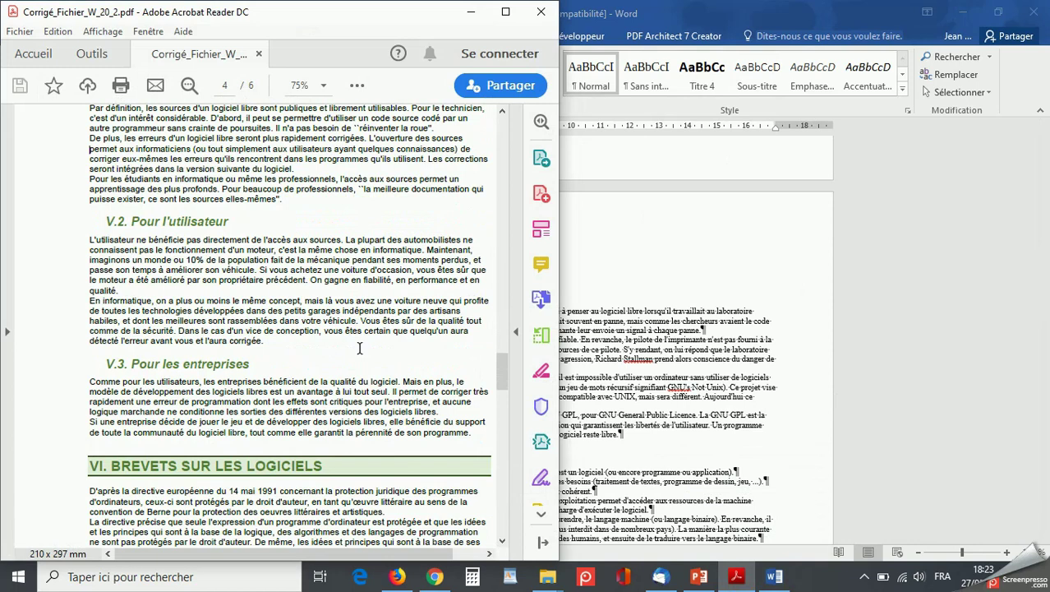
scroll(359, 348, "up", 4)
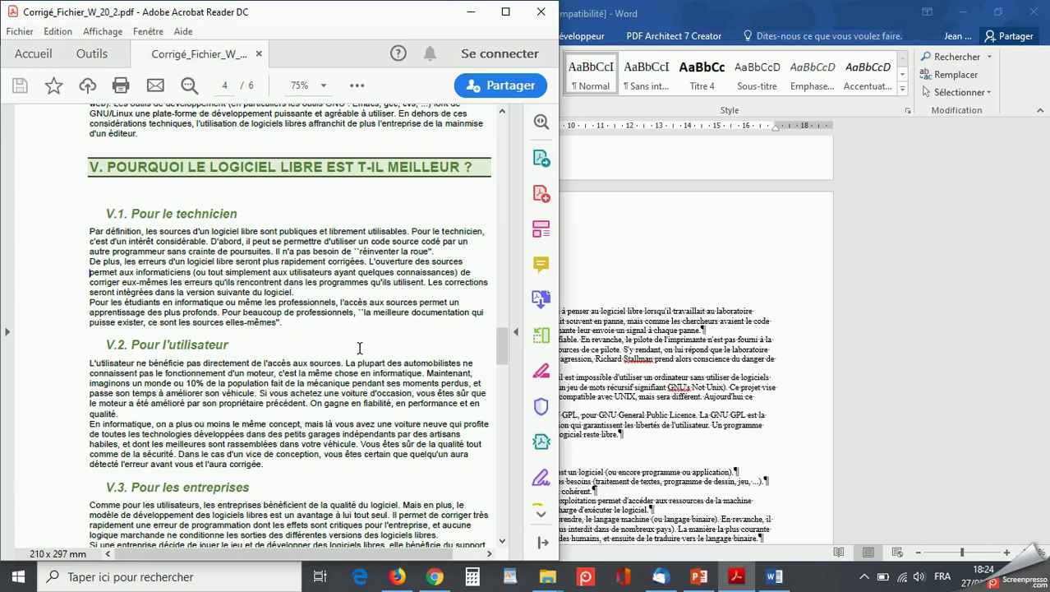
left_click(396, 577)
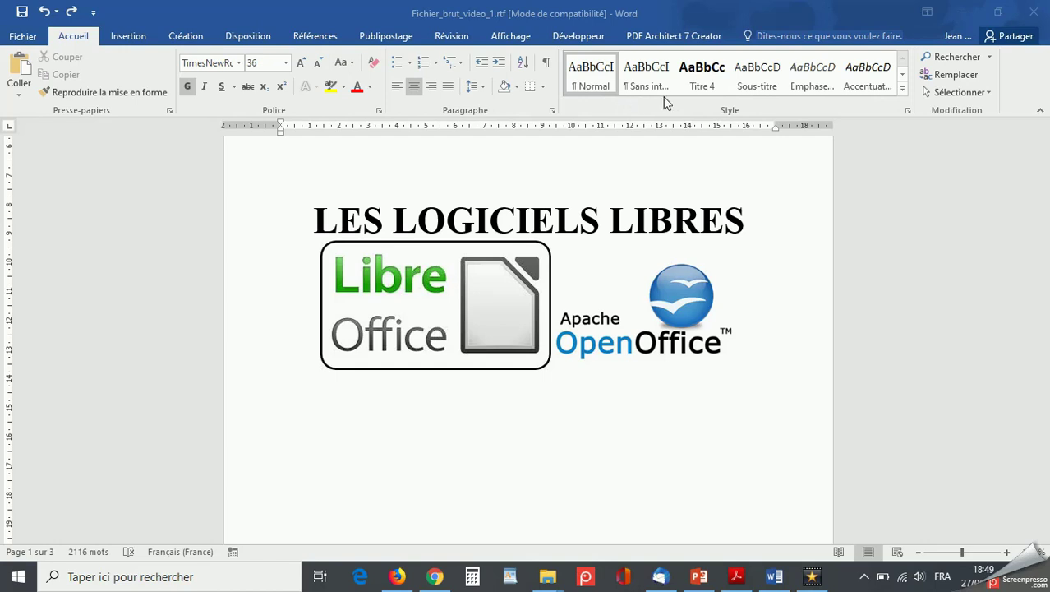
Step: Look through the expanded style gallery in Word and the complete list of styles, and close both
left_click(904, 90)
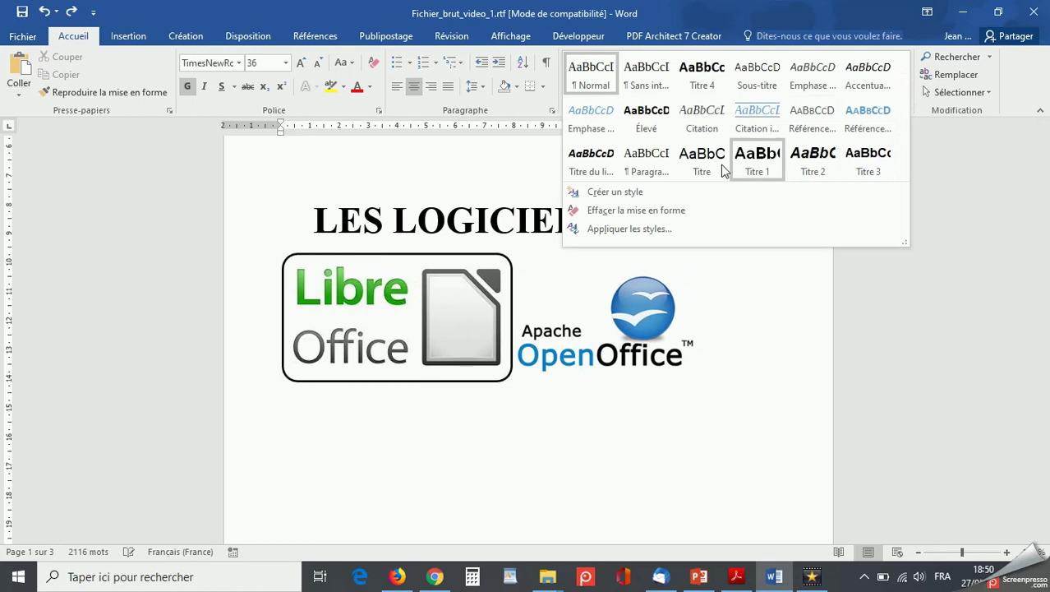
left_click(967, 173)
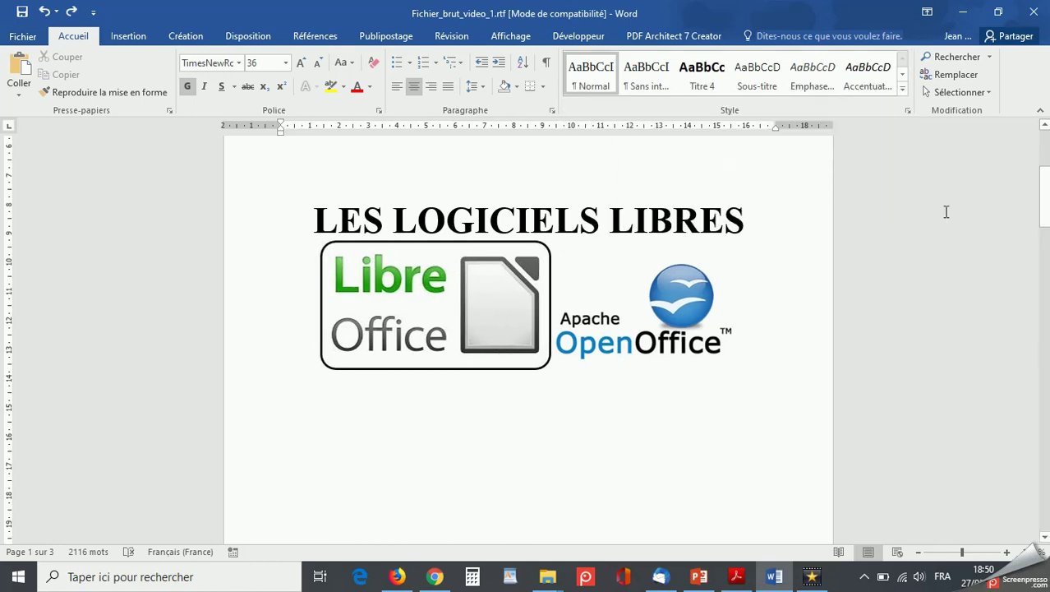
left_click(908, 112)
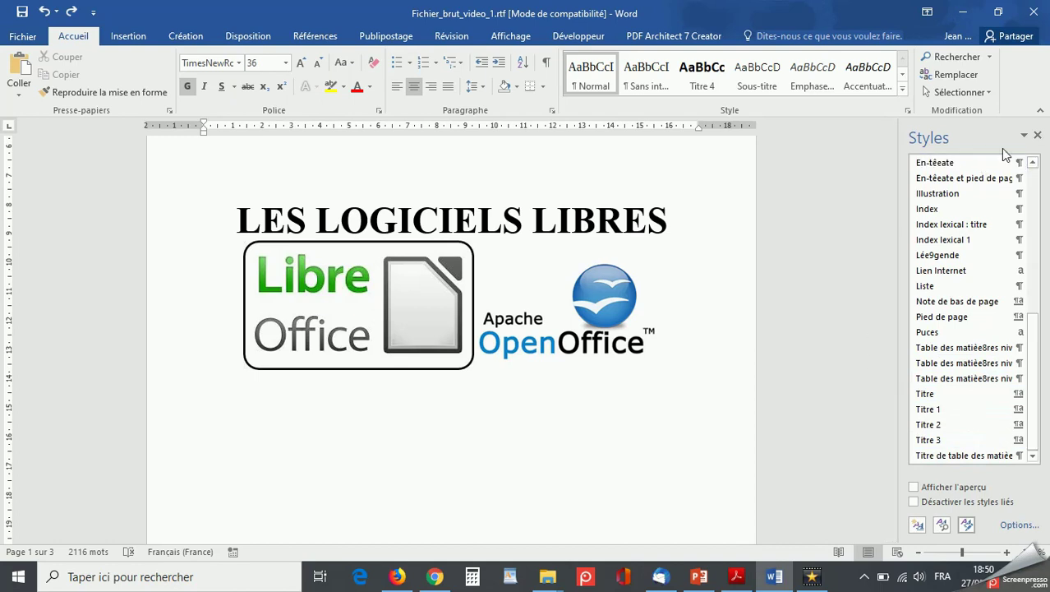
left_click(1037, 135)
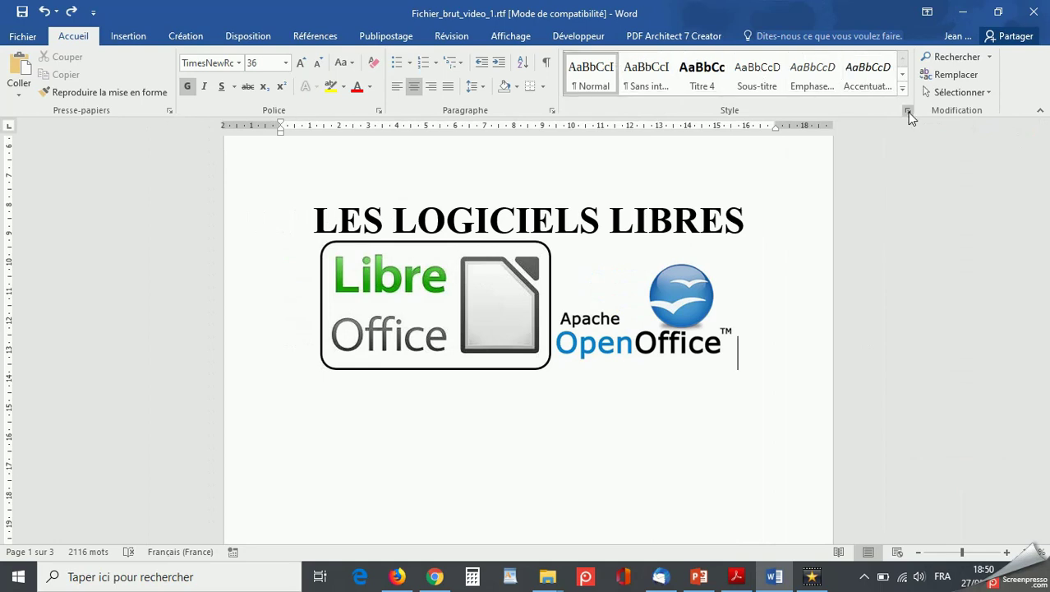
Step: In the style management settings, assign priority 1 to the styles Titre, Titre 1, Titre 2 and Titre 3
left_click(908, 112)
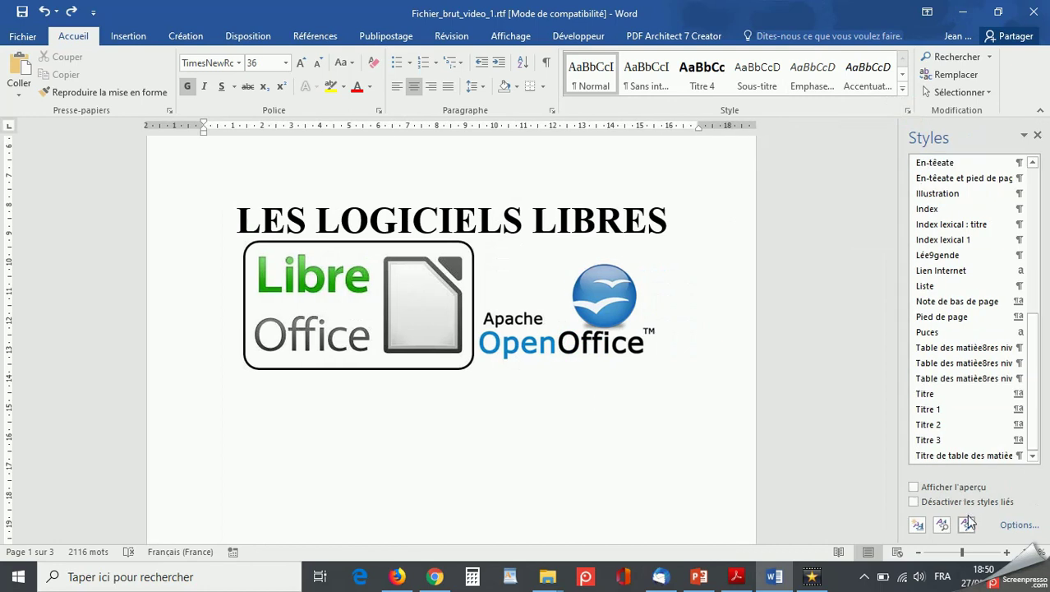
left_click(968, 526)
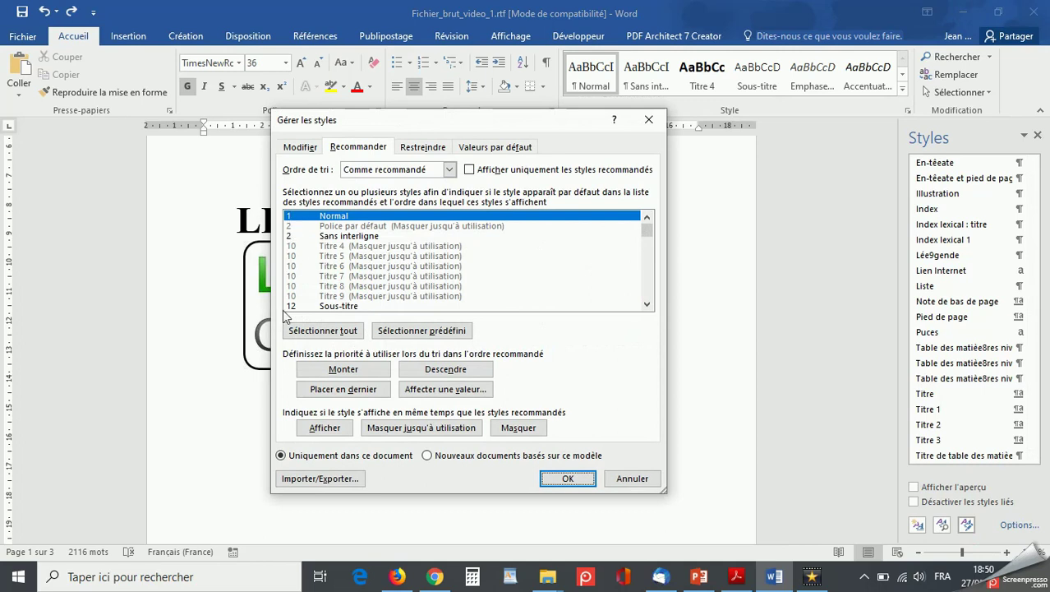
left_click_drag(646, 239, 646, 307)
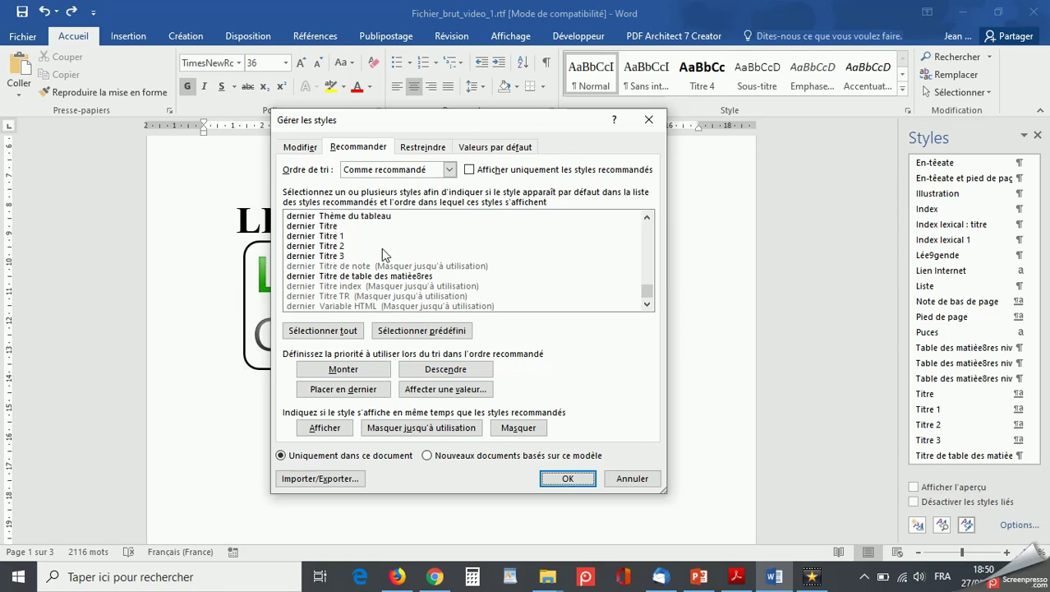
left_click(322, 226)
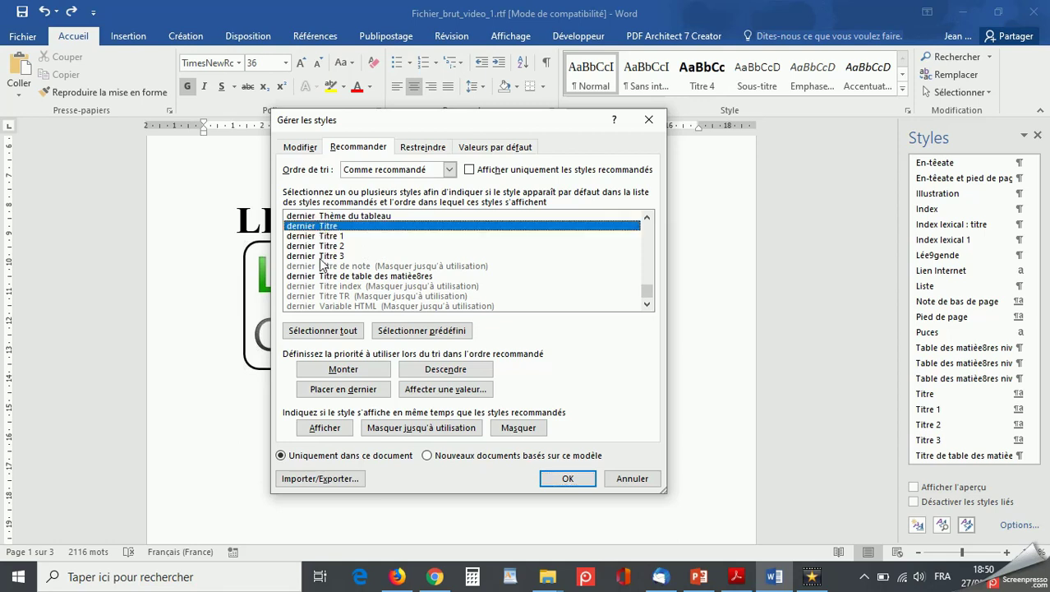
left_click(319, 256, "shift")
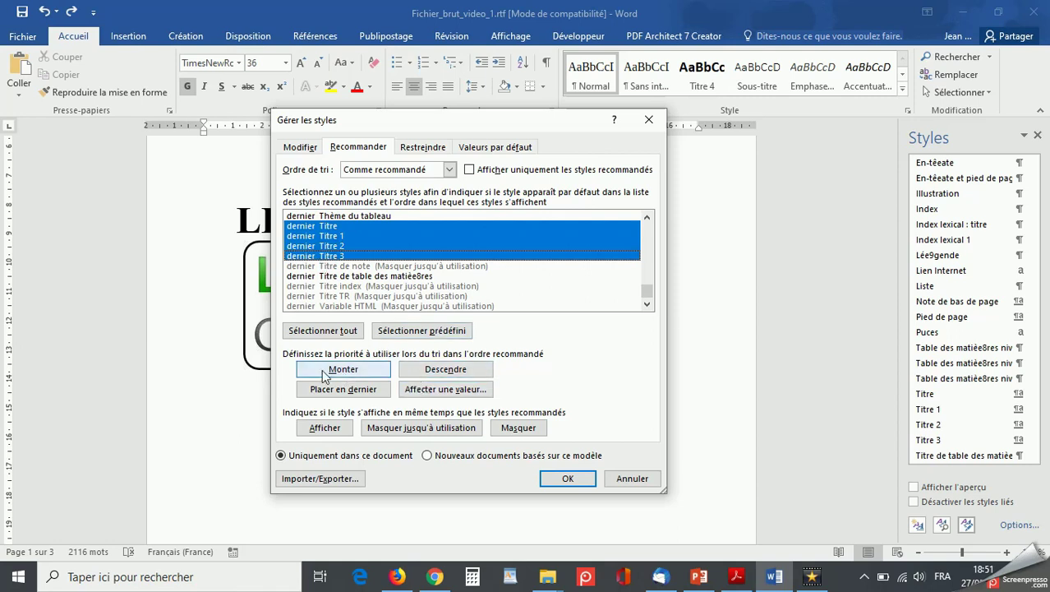
left_click(444, 389)
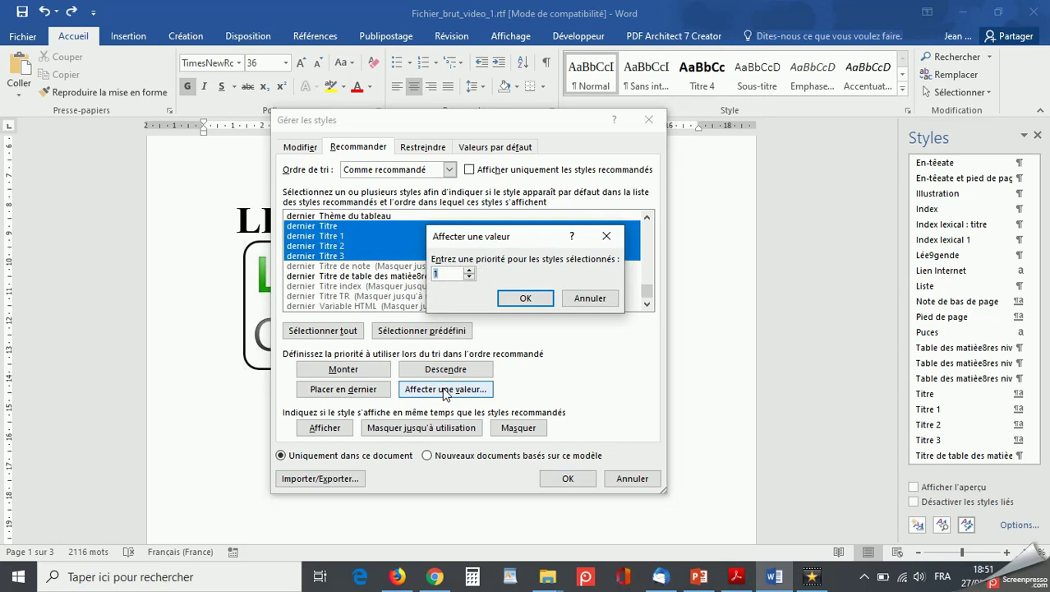
left_click(526, 299)
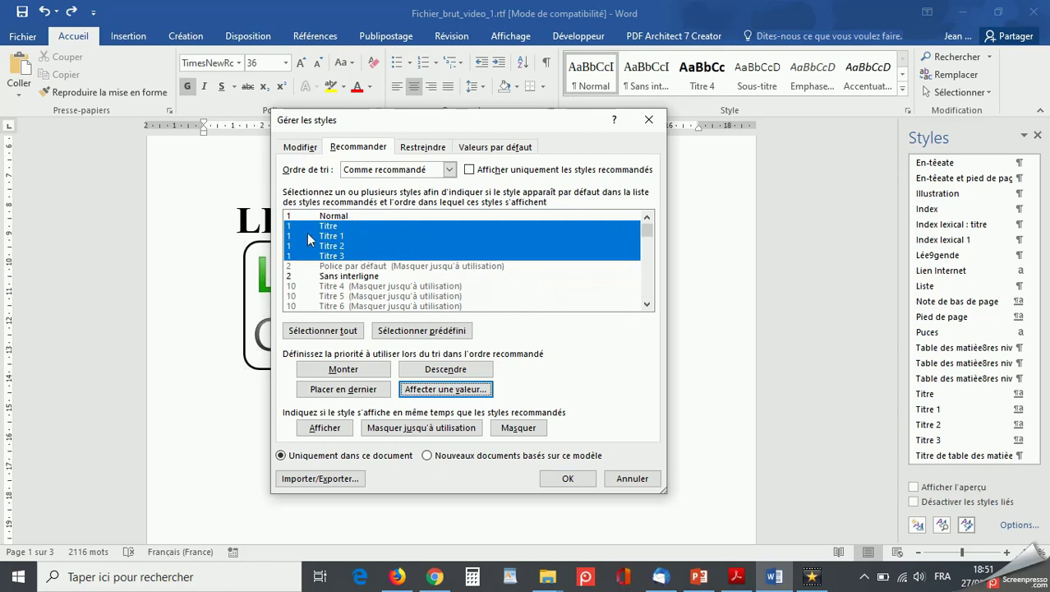
left_click(568, 480)
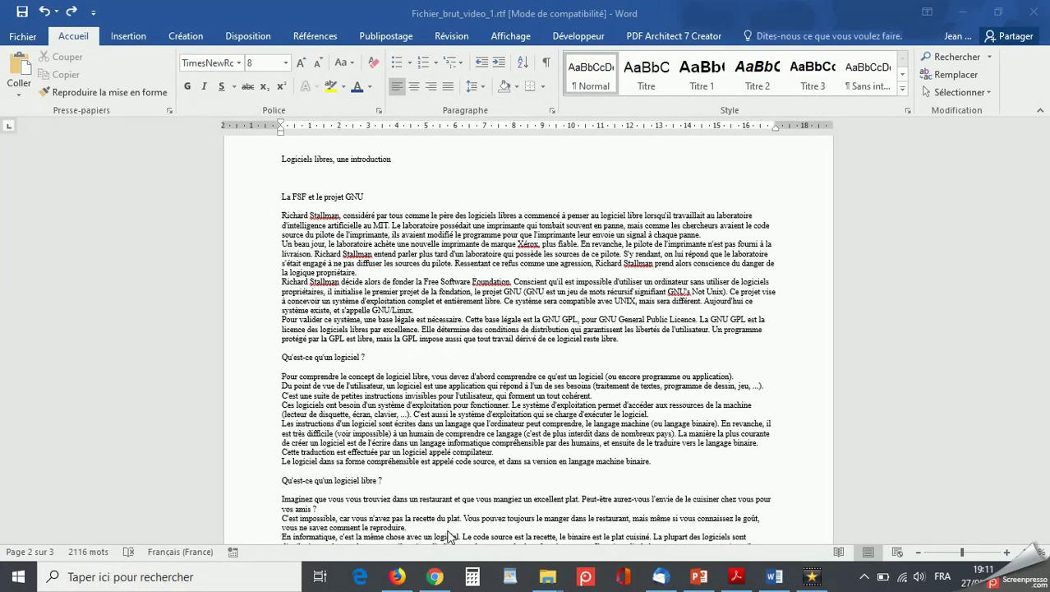
Step: Switch to Firefox to read the required paragraph styles in Enonce_Exercice_W_20.pdf, and return to Word
left_click(397, 577)
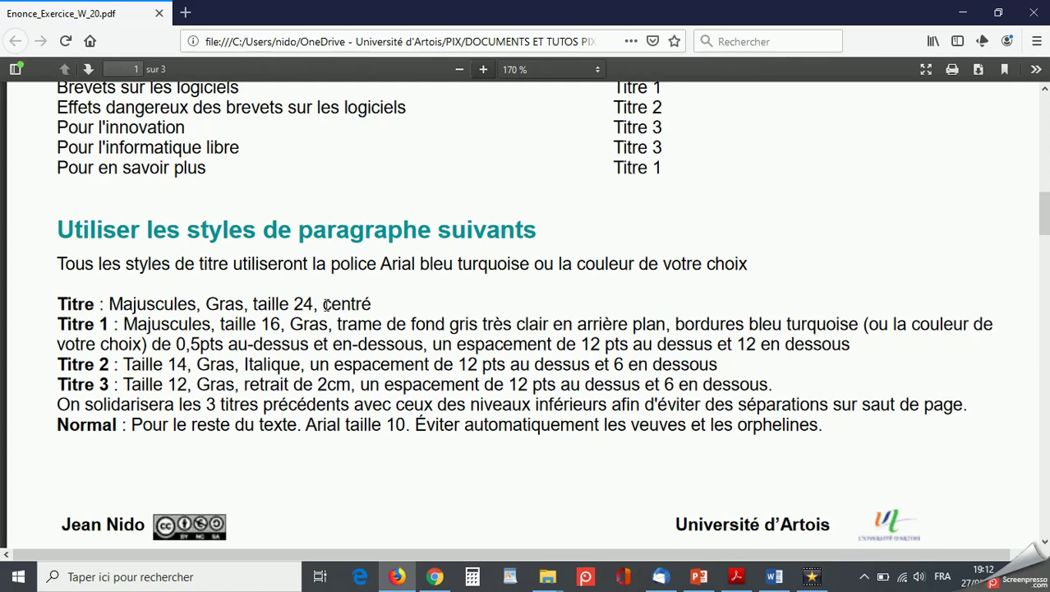
left_click(965, 14)
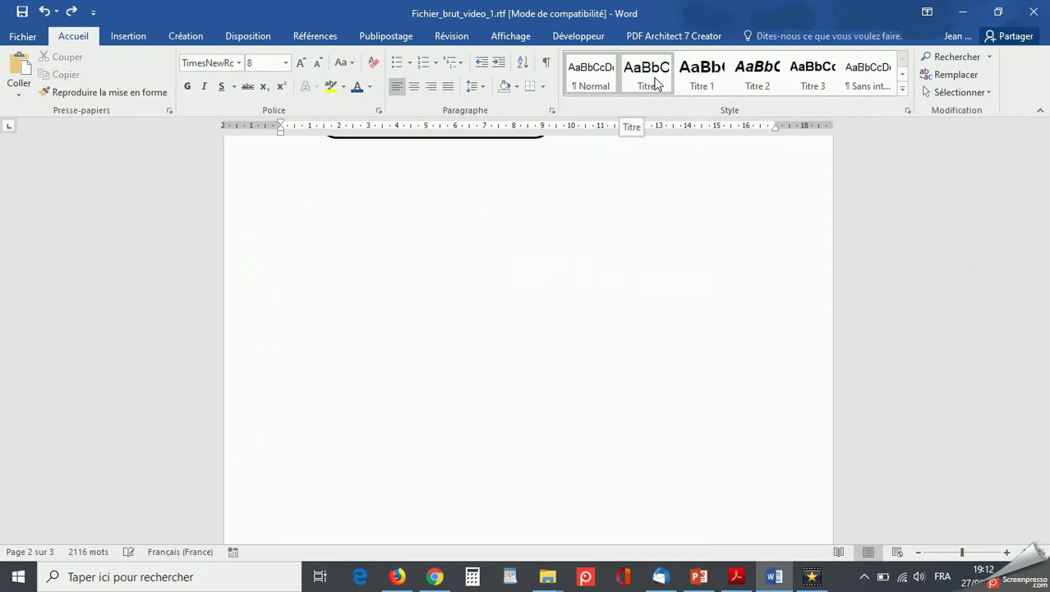
Step: Modify the Titre style to size 24, bold, dark blue (Accent 5) text with centred alignment
right_click(658, 84)
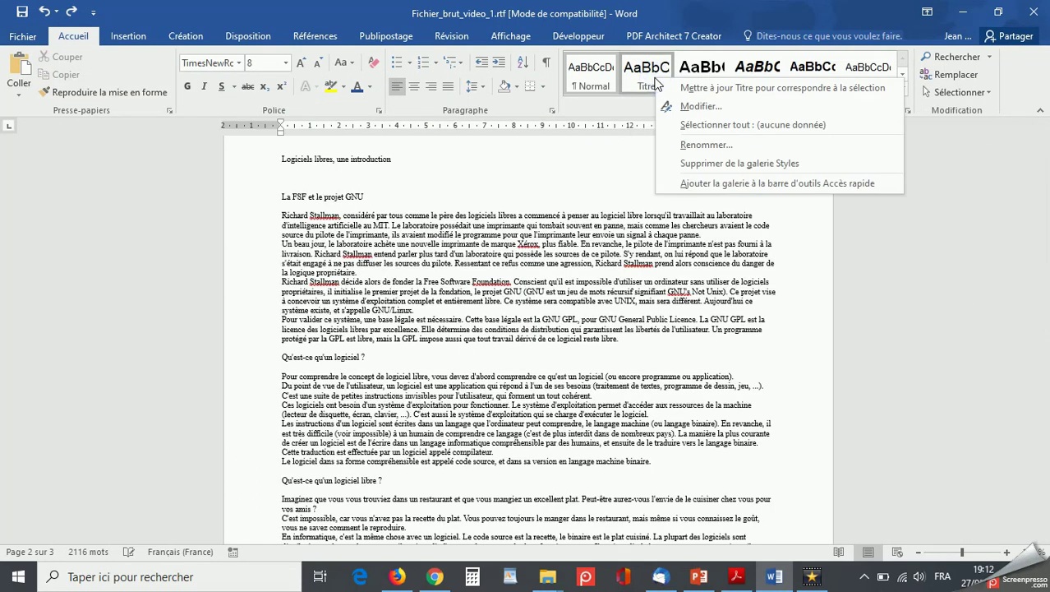
left_click(695, 106)
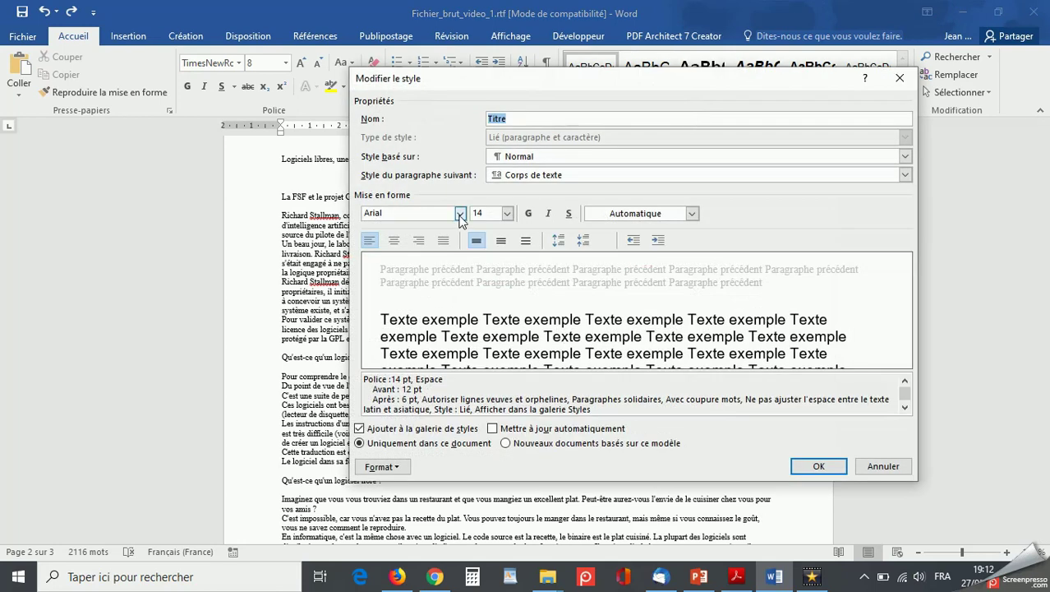
left_click(507, 214)
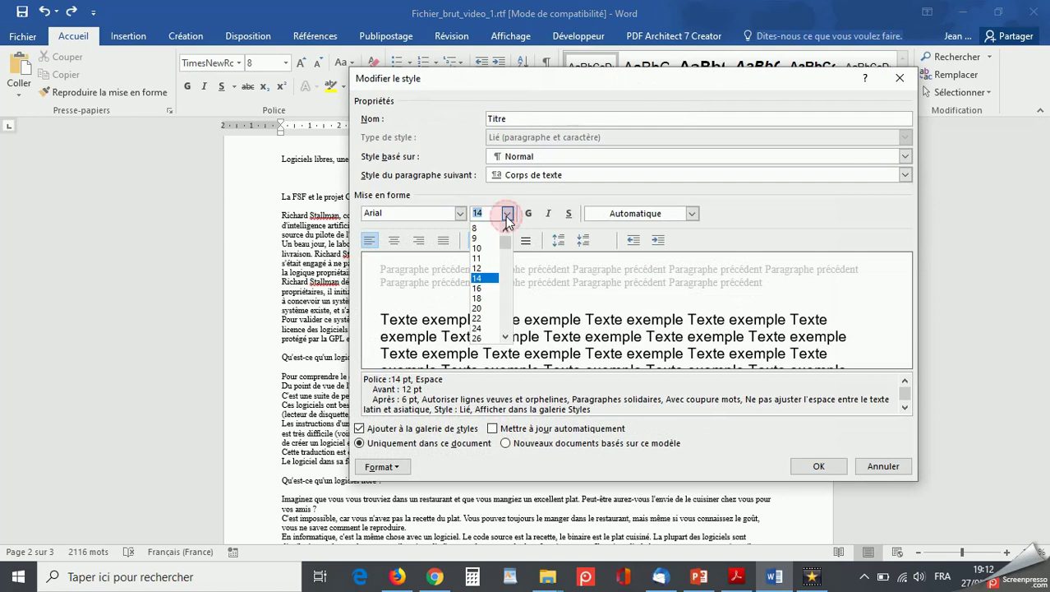
left_click(481, 329)
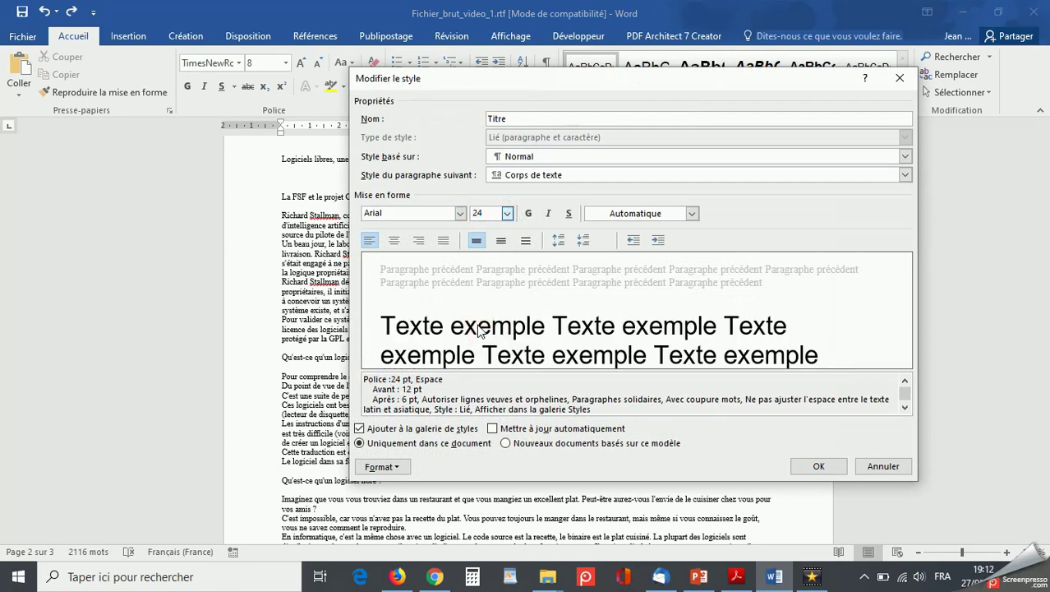
left_click(528, 214)
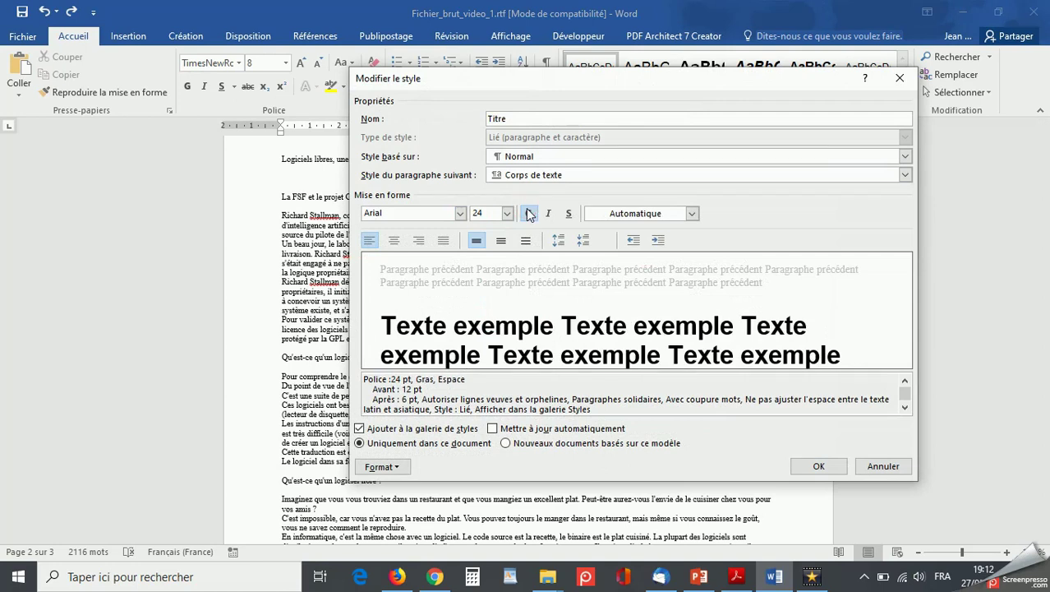
left_click(692, 214)
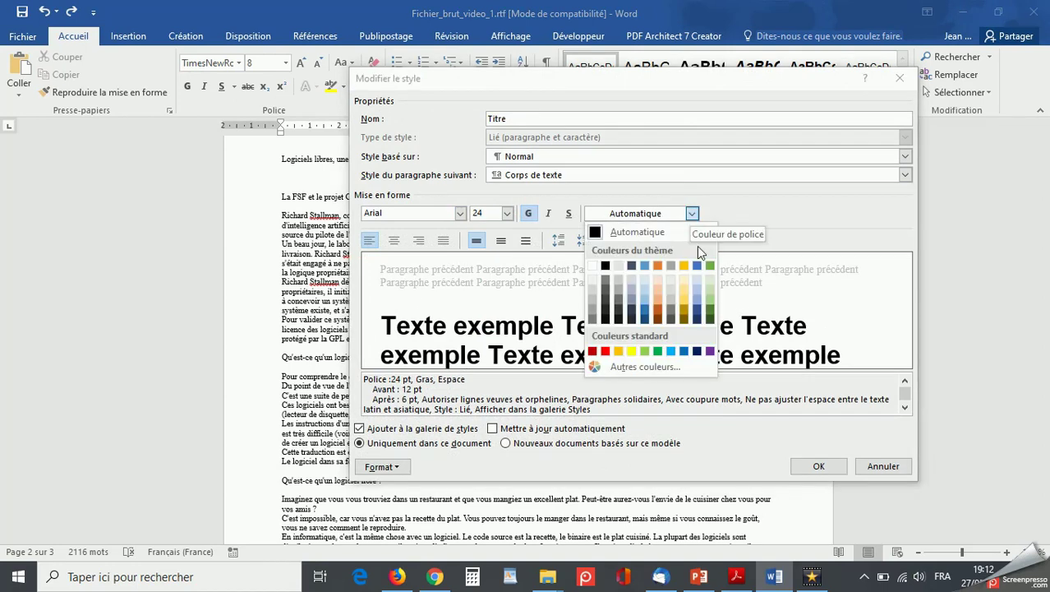
left_click(697, 311)
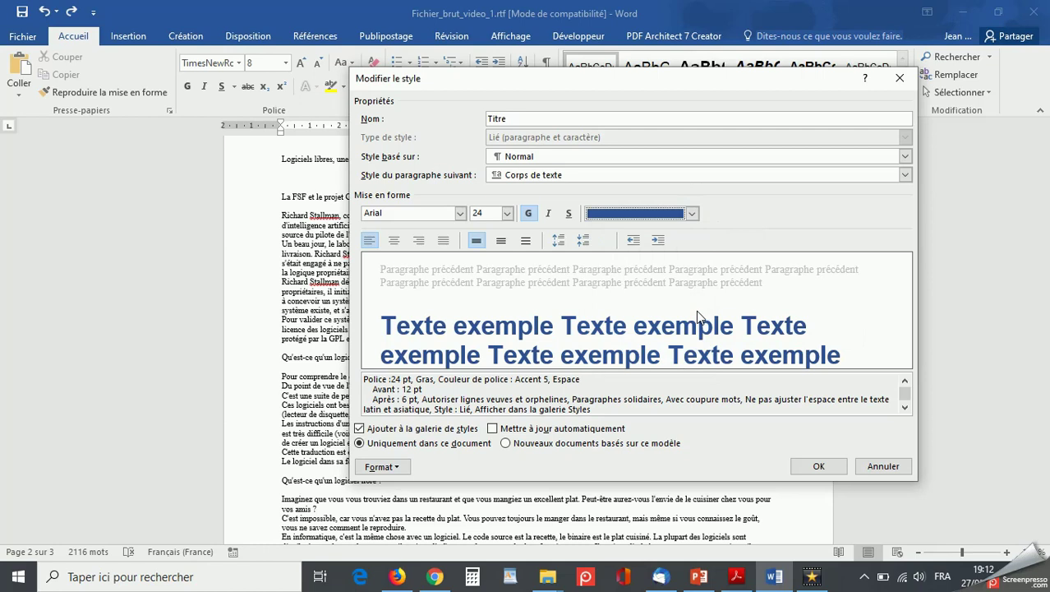
left_click(395, 240)
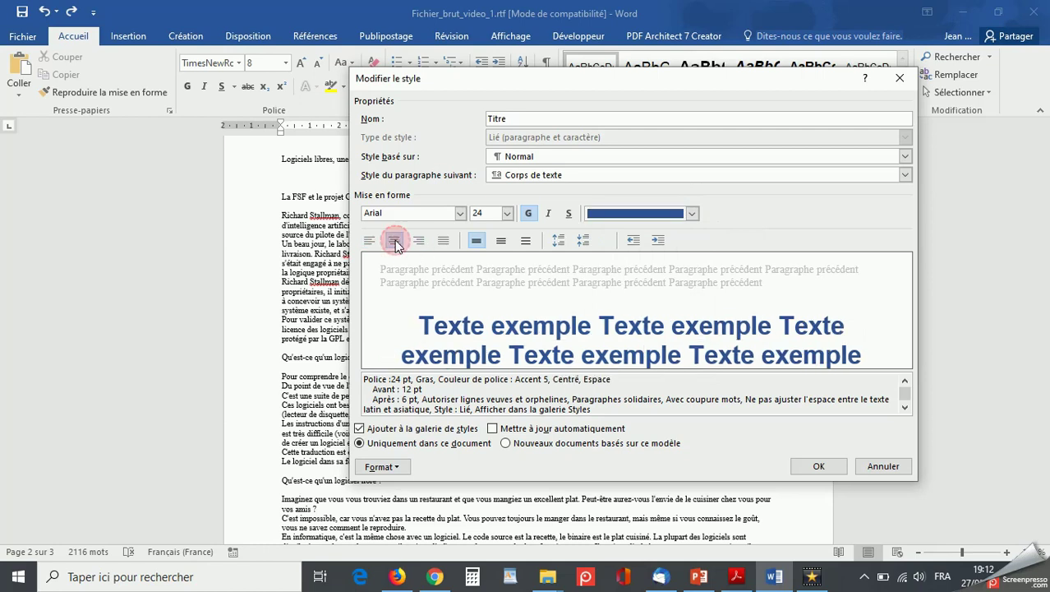
Step: Add the all-capitals (Majuscules) font effect to the Titre style and save the style changes
left_click(400, 471)
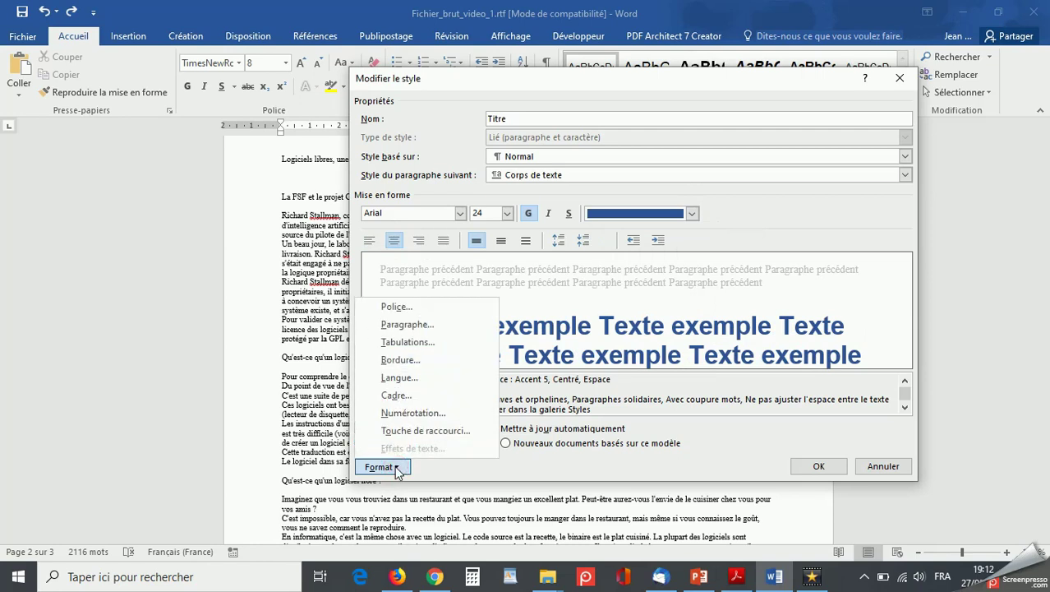
left_click(397, 307)
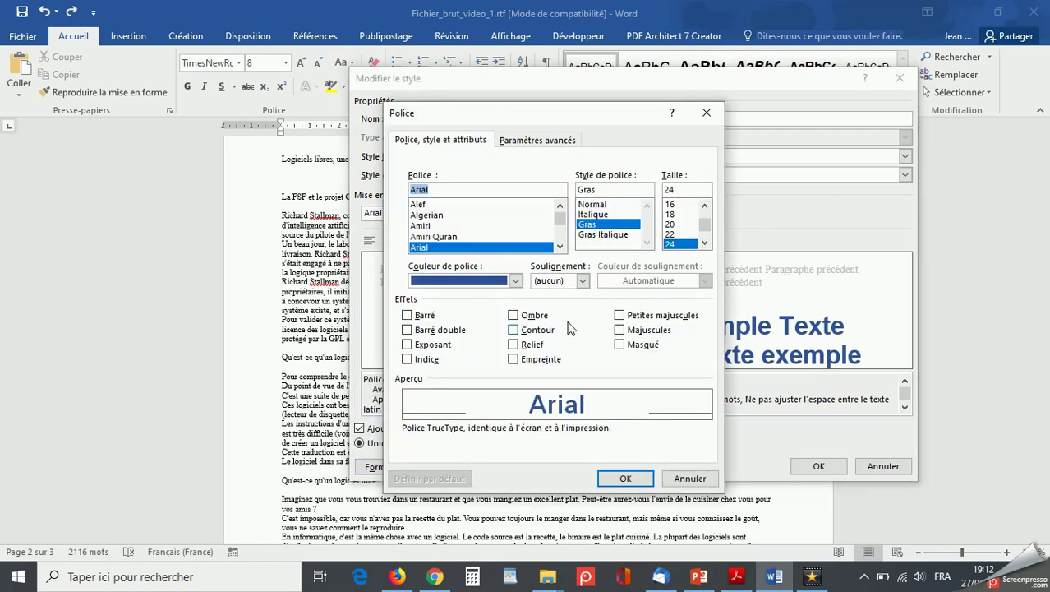
left_click(621, 330)
left_click(638, 478)
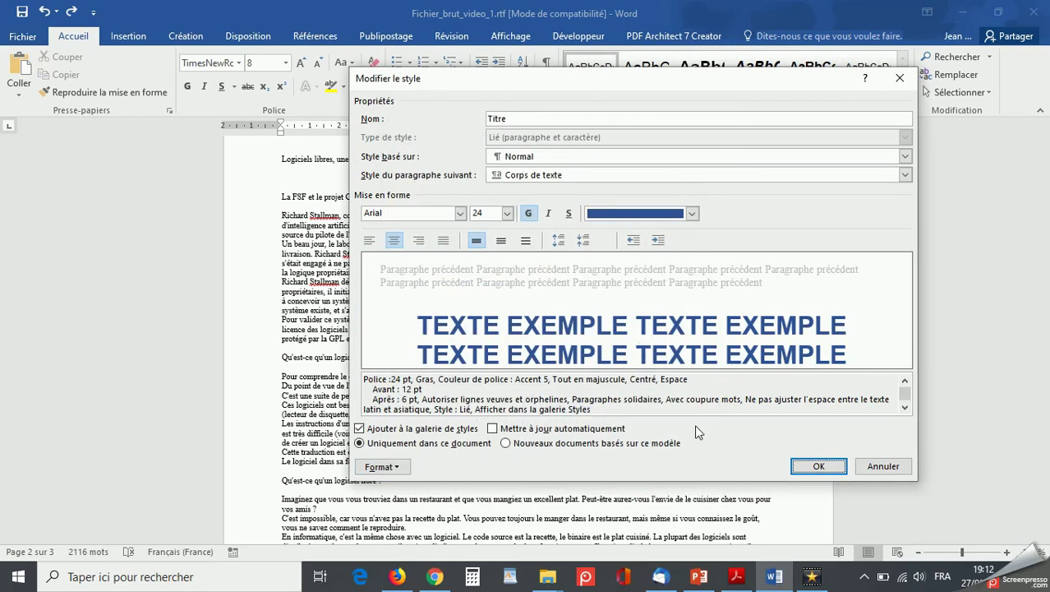
left_click(819, 466)
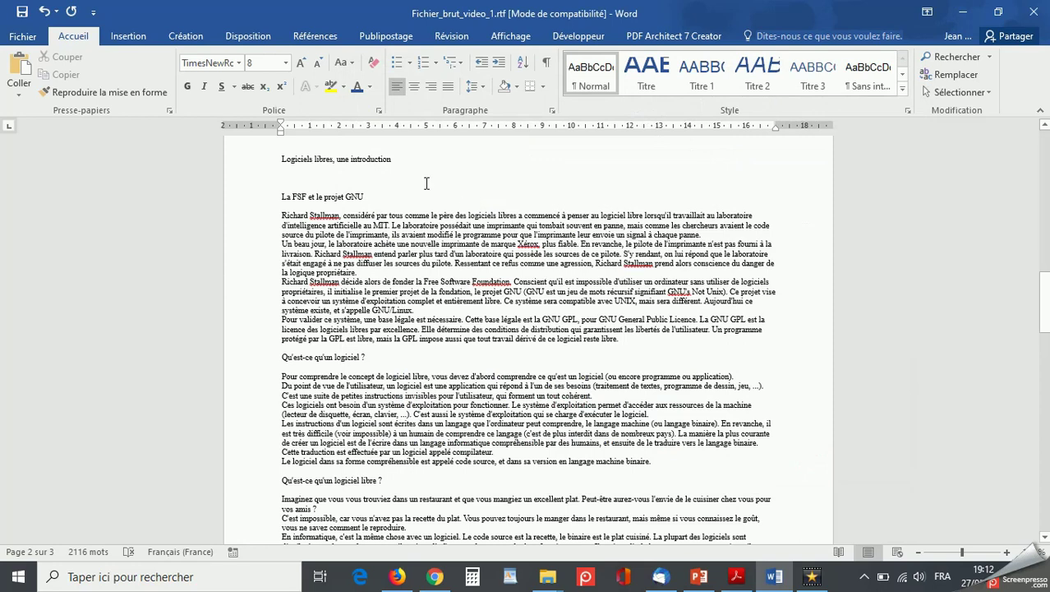
Step: Apply the Titre style to the line "Logiciels libres, une introduction"
left_click(351, 160)
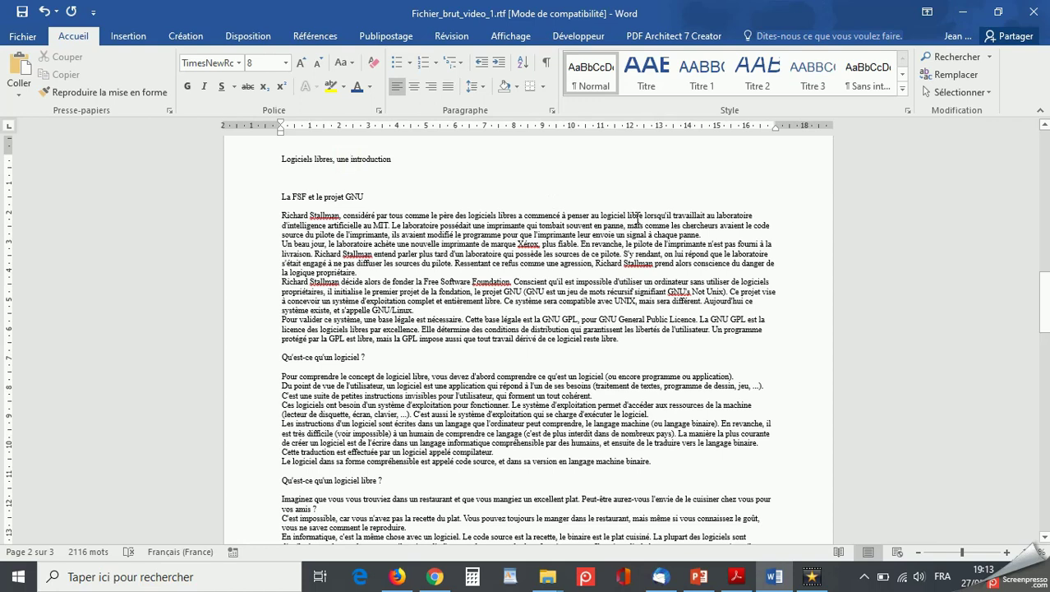
left_click(647, 74)
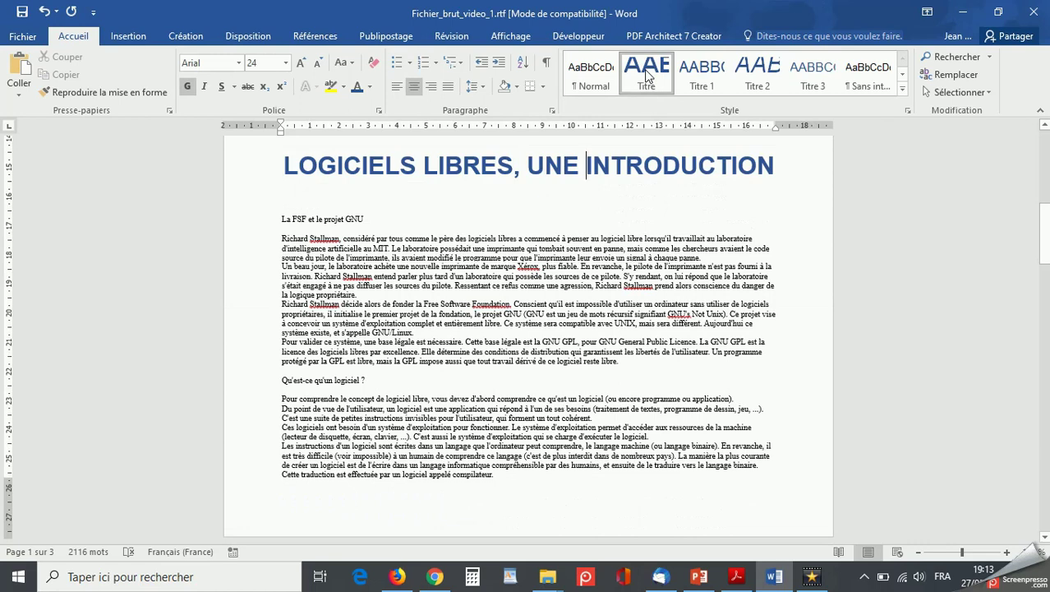
Step: Check the Titre 1 requirements in the Firefox exercise PDF, return to Word, and make the Titre 1 style bold and left-aligned
right_click(699, 74)
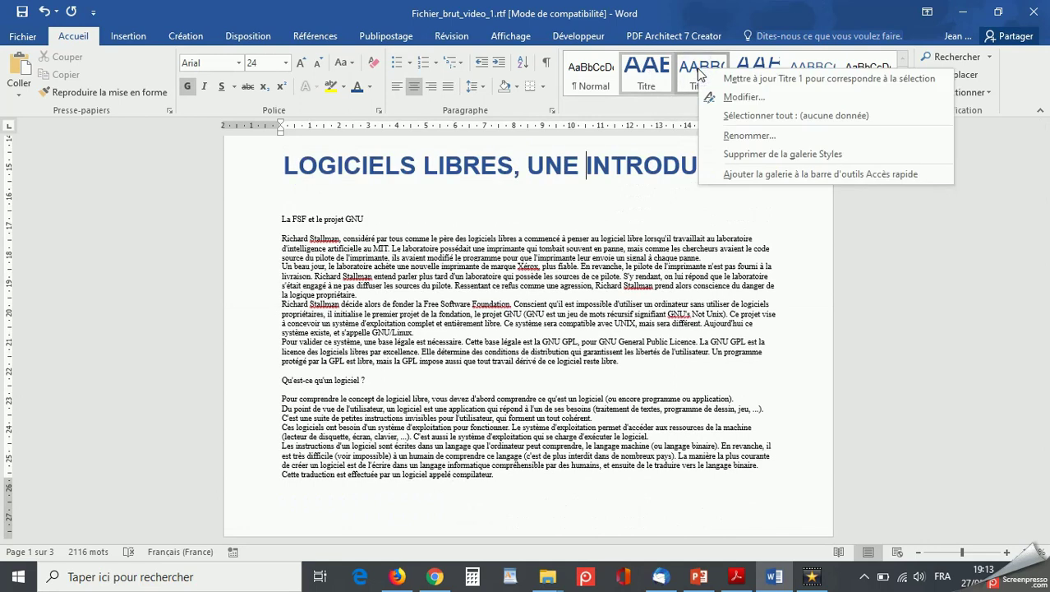
left_click(730, 97)
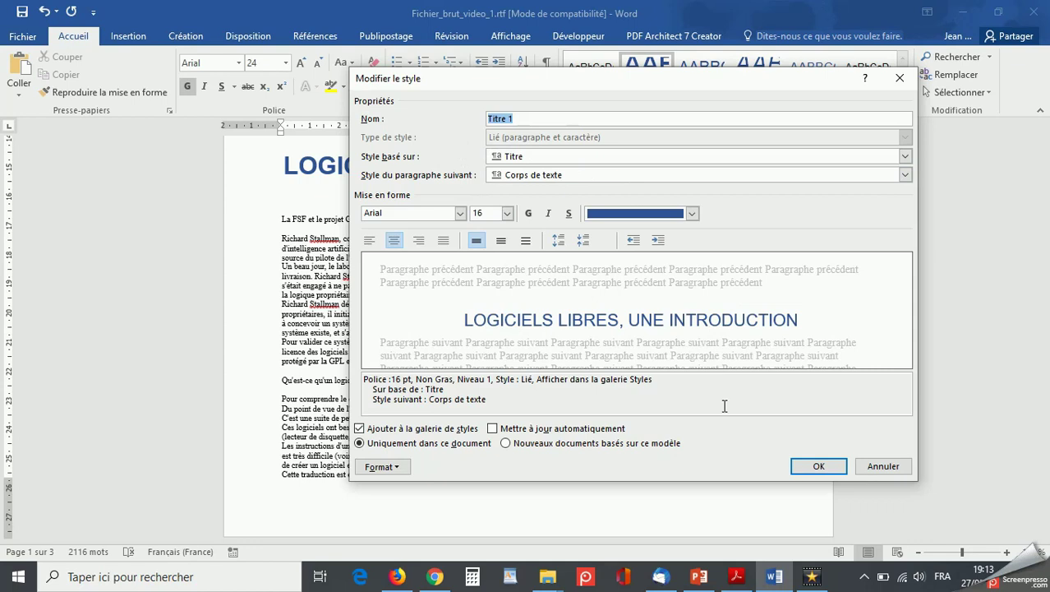
left_click(397, 576)
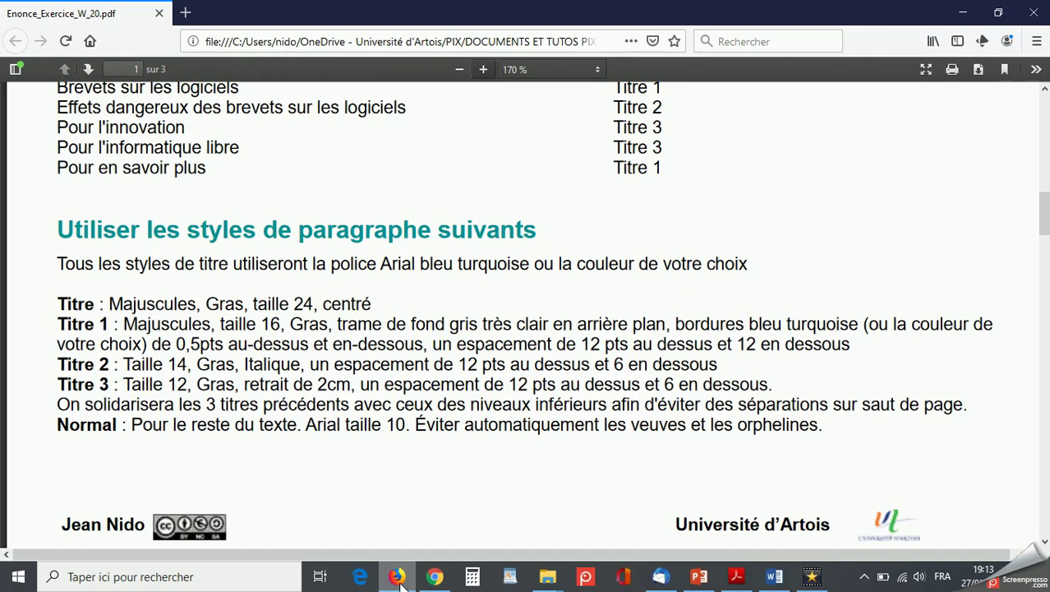
left_click(398, 577)
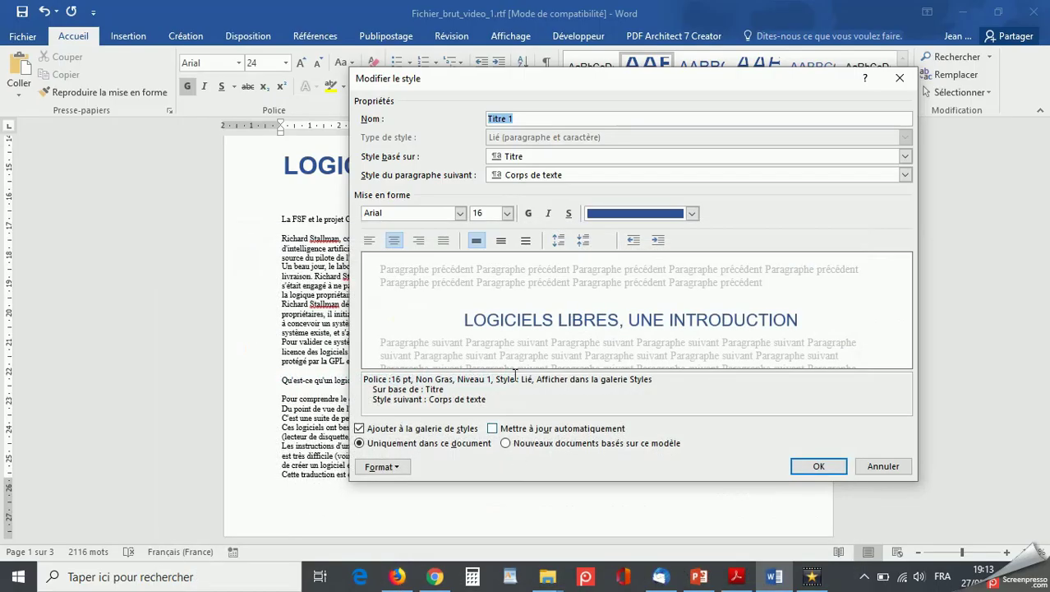
left_click(530, 214)
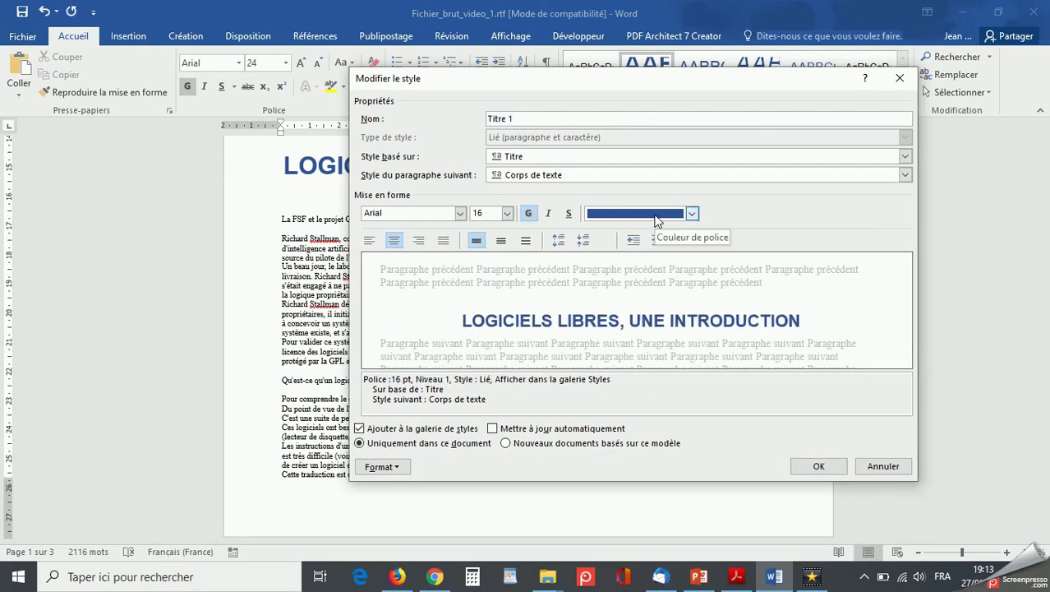
left_click(369, 240)
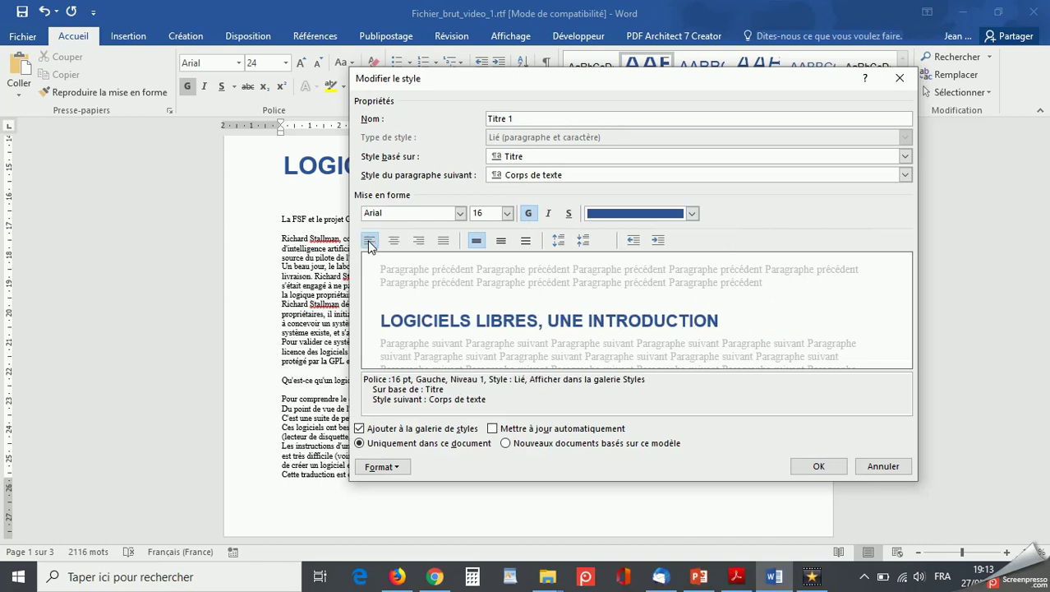
Step: Set the Titre 1 style's paragraph spacing after to 12 pt
left_click(397, 467)
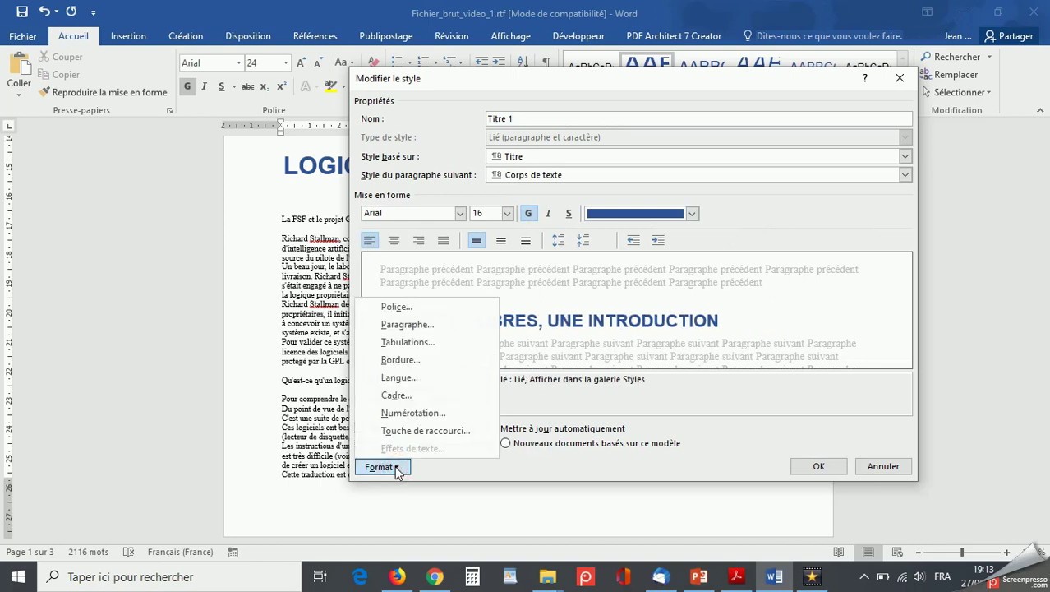
left_click(415, 326)
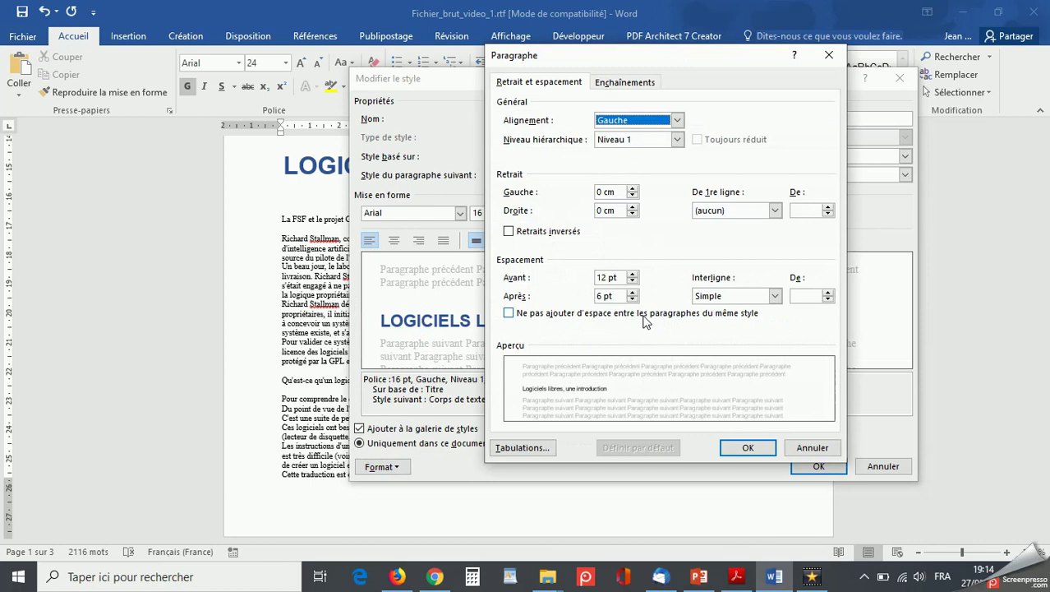
left_click(632, 292)
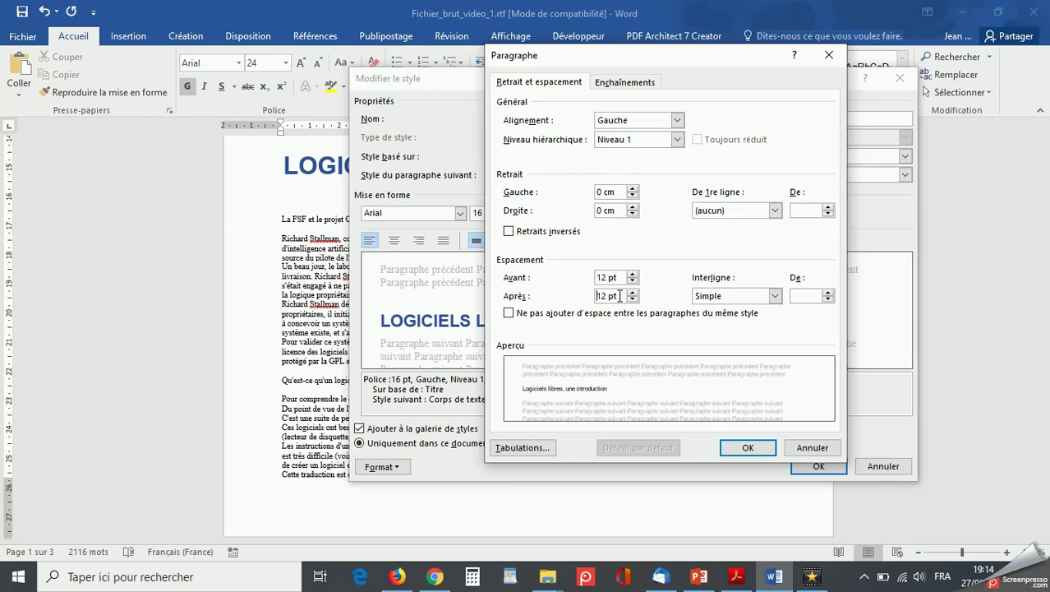
left_click(744, 449)
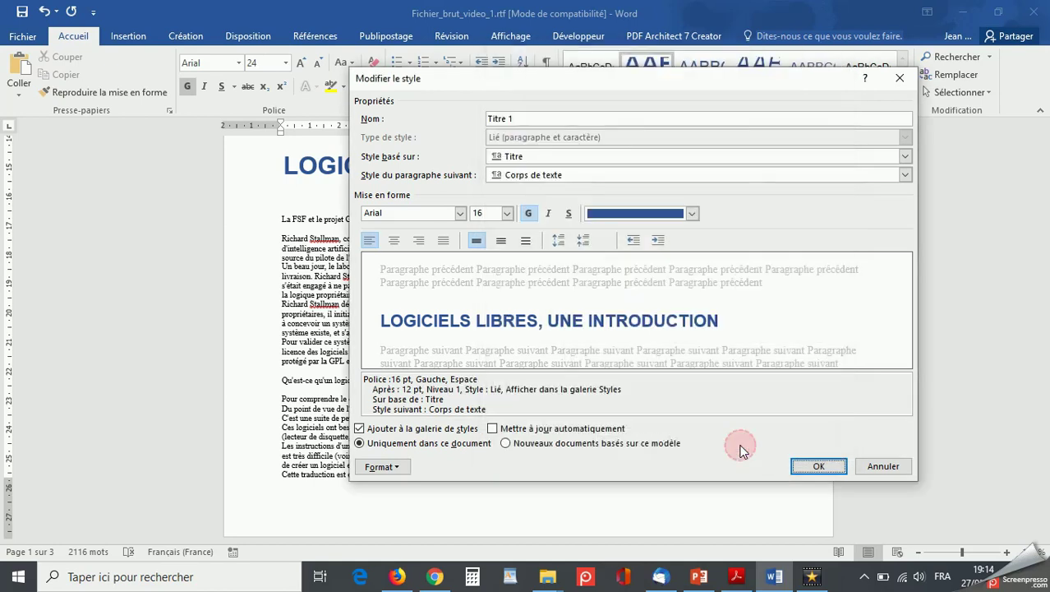
Step: Give the Titre 1 style a very light blue background shading
left_click(402, 467)
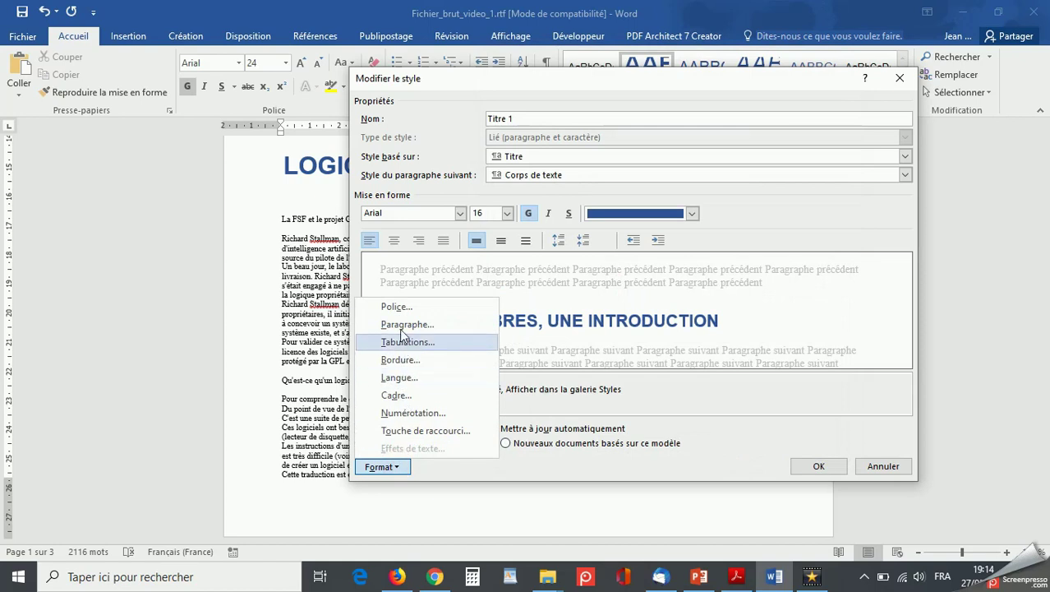
left_click(402, 363)
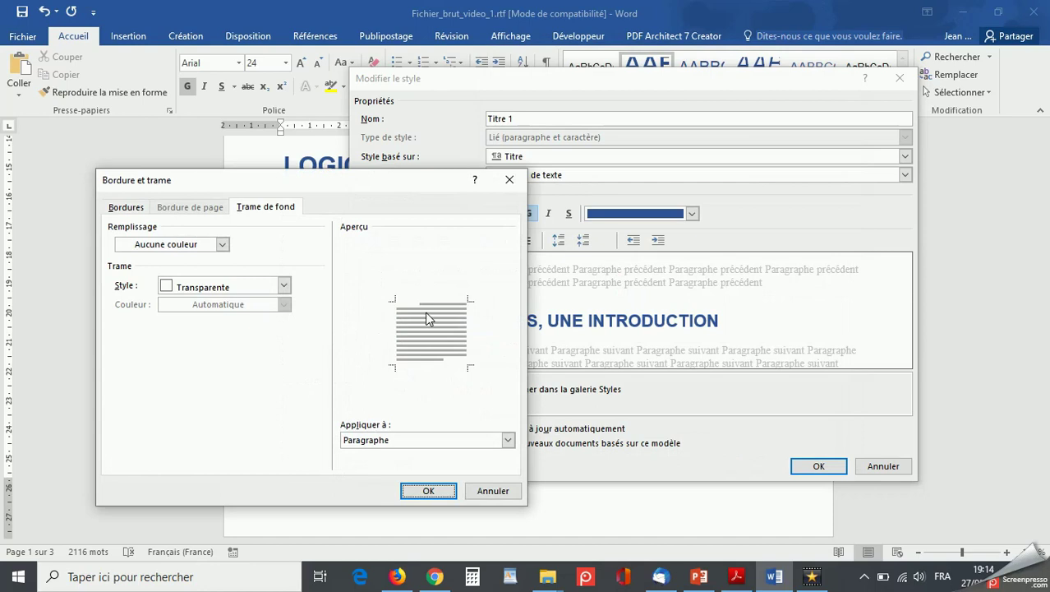
left_click(223, 245)
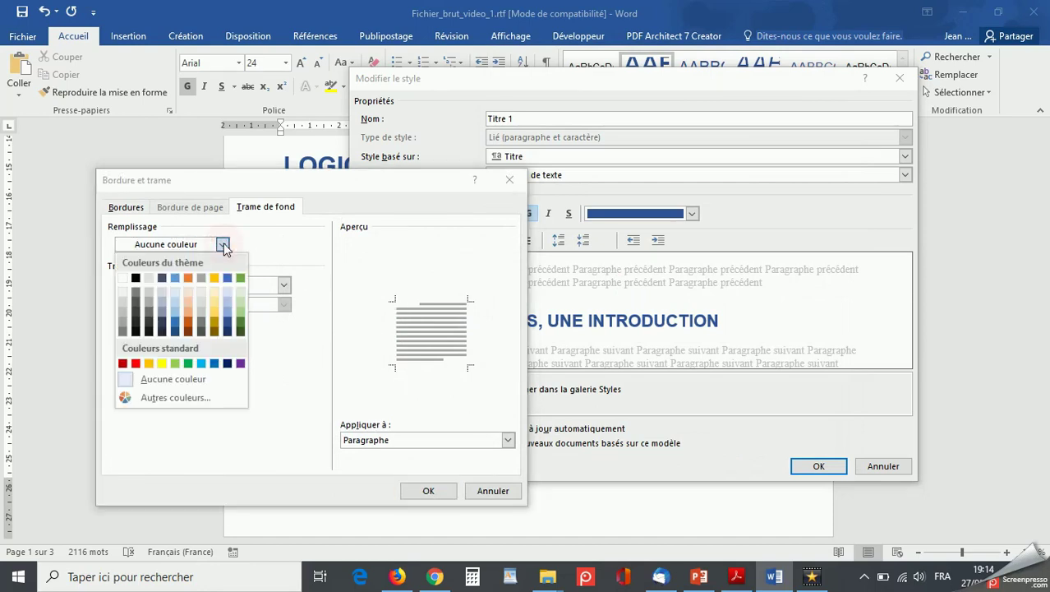
left_click(227, 290)
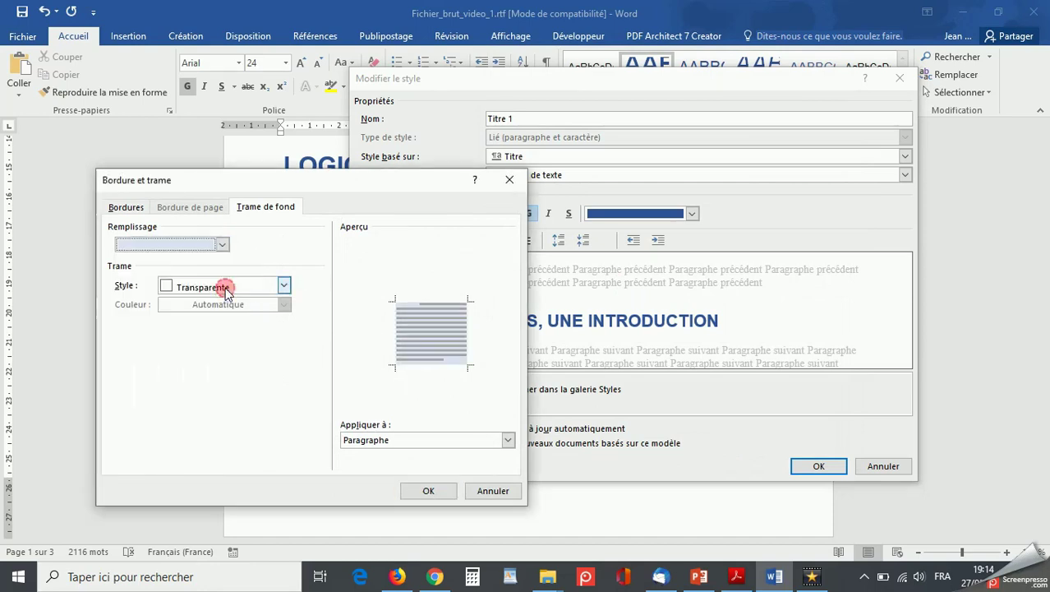
Step: Add dark blue (Accent 5) ¾ pt borders above and below the Titre 1 paragraph and save the style changes
left_click(141, 207)
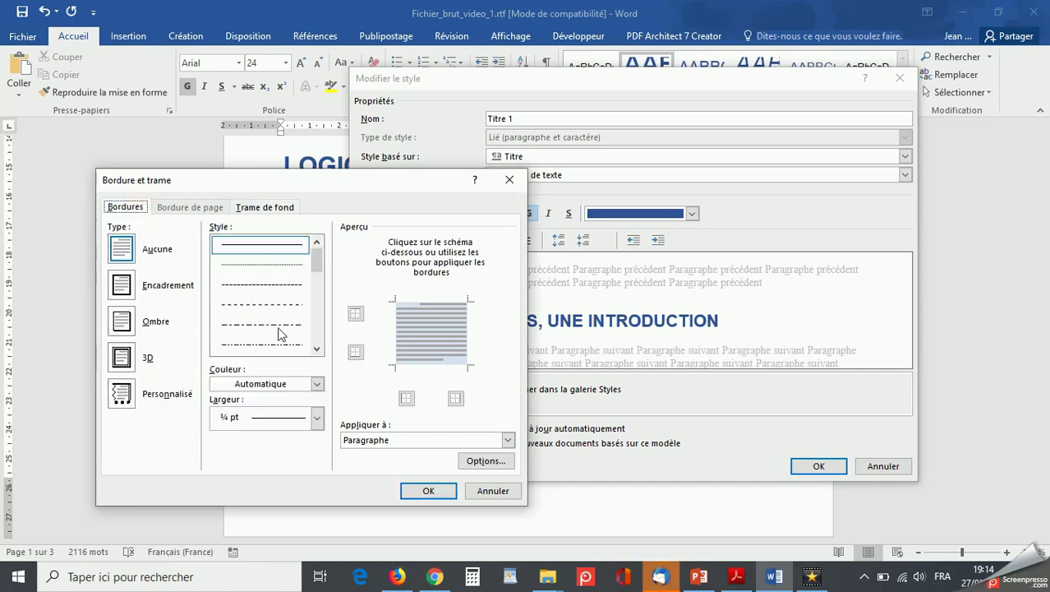
left_click(316, 384)
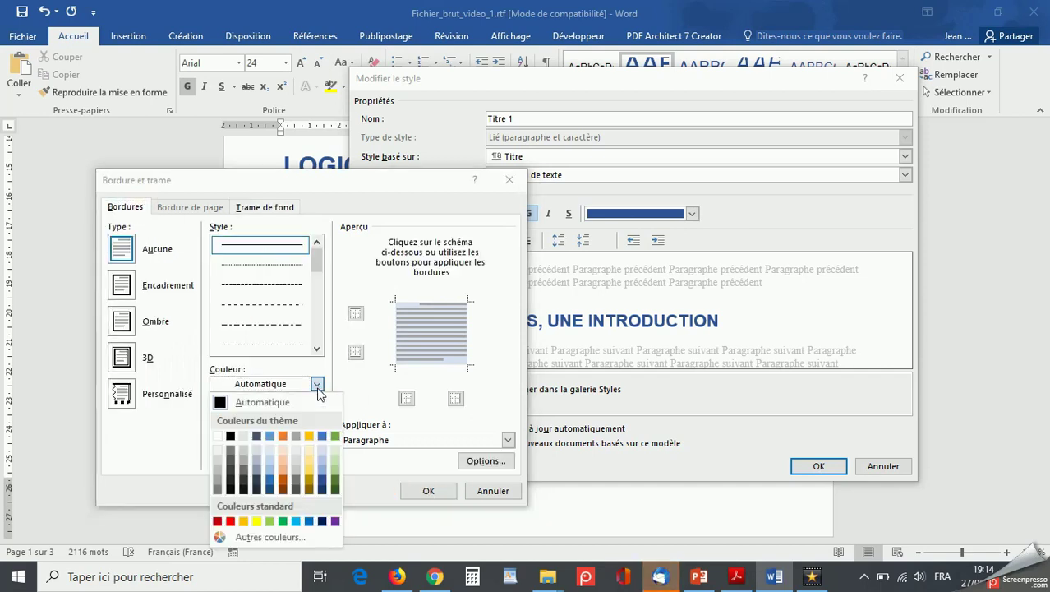
left_click(323, 483)
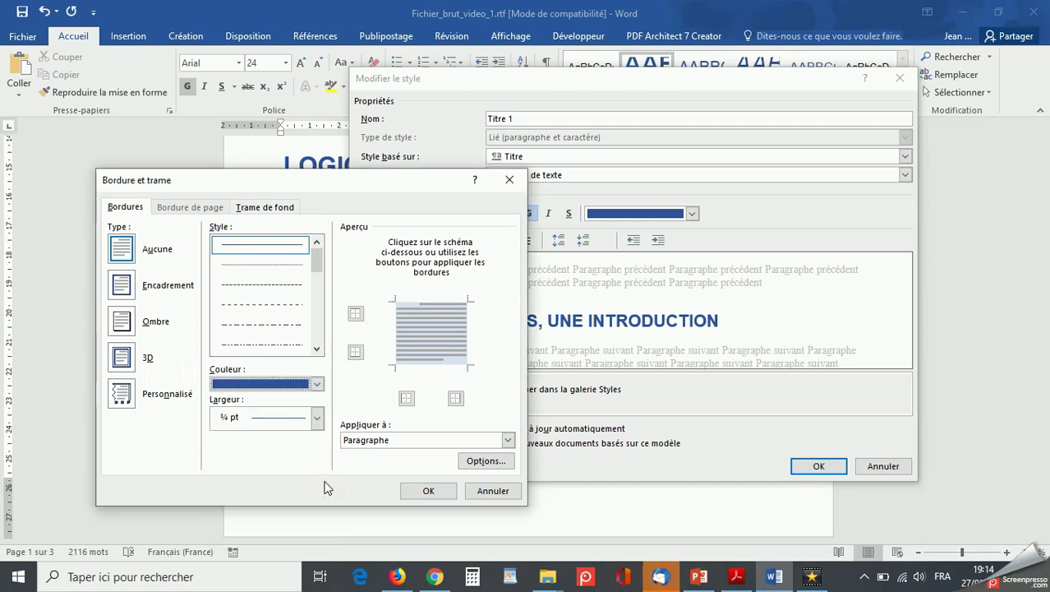
left_click(435, 304)
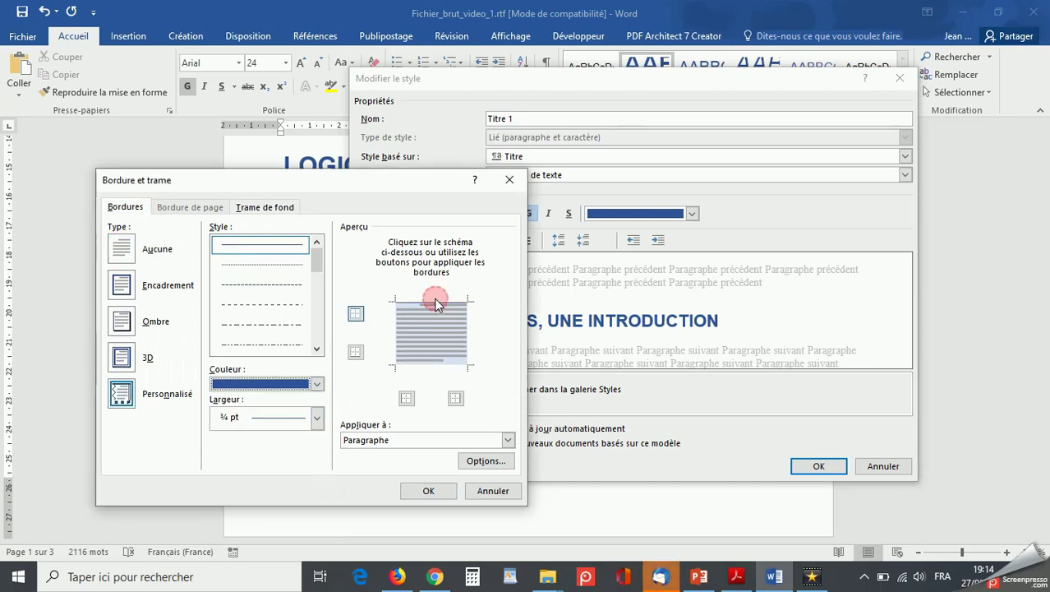
left_click(428, 368)
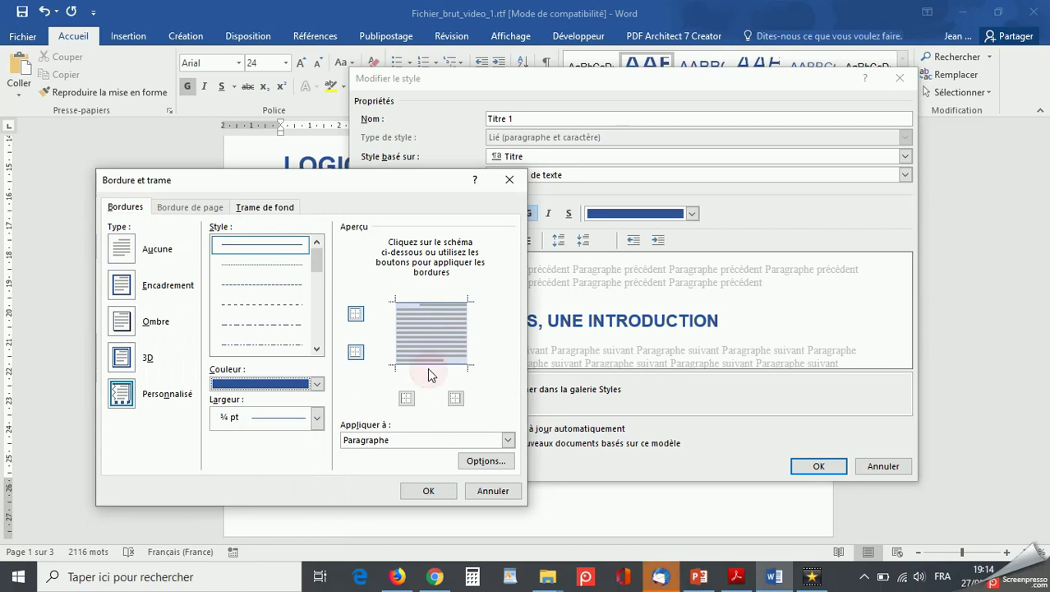
left_click(435, 490)
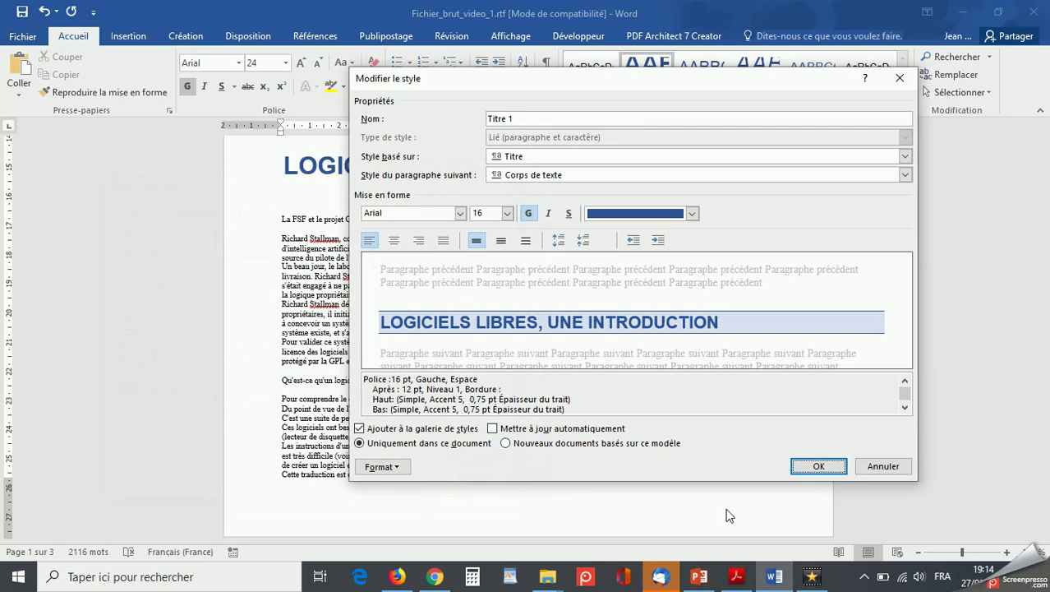
left_click(819, 466)
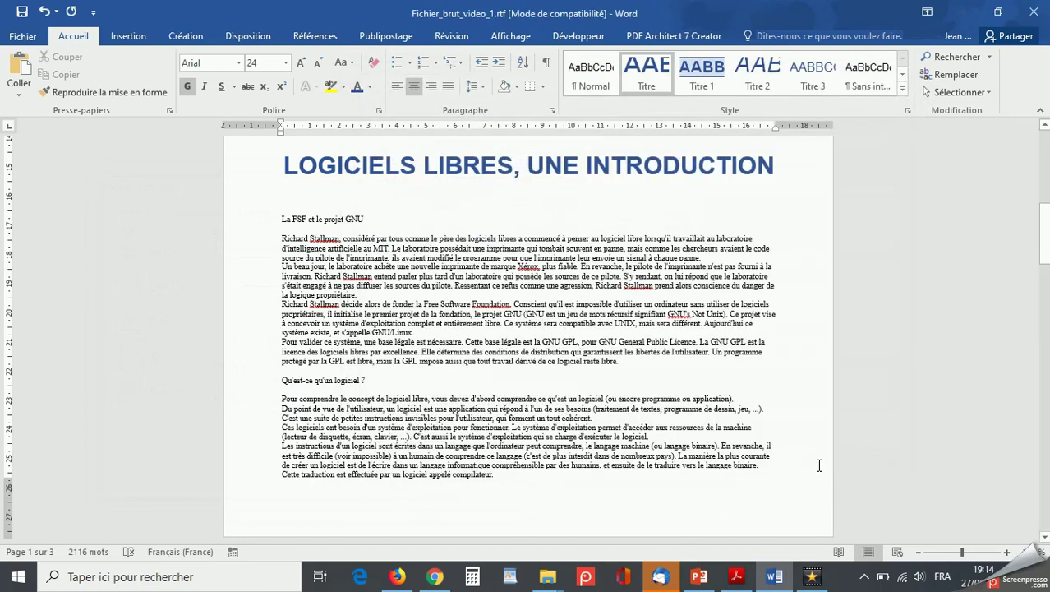
Step: Check the Titre 2 requirements in the Firefox exercise PDF, return to Word, and set the Titre 2 style to size 14, bold, left-aligned
right_click(759, 74)
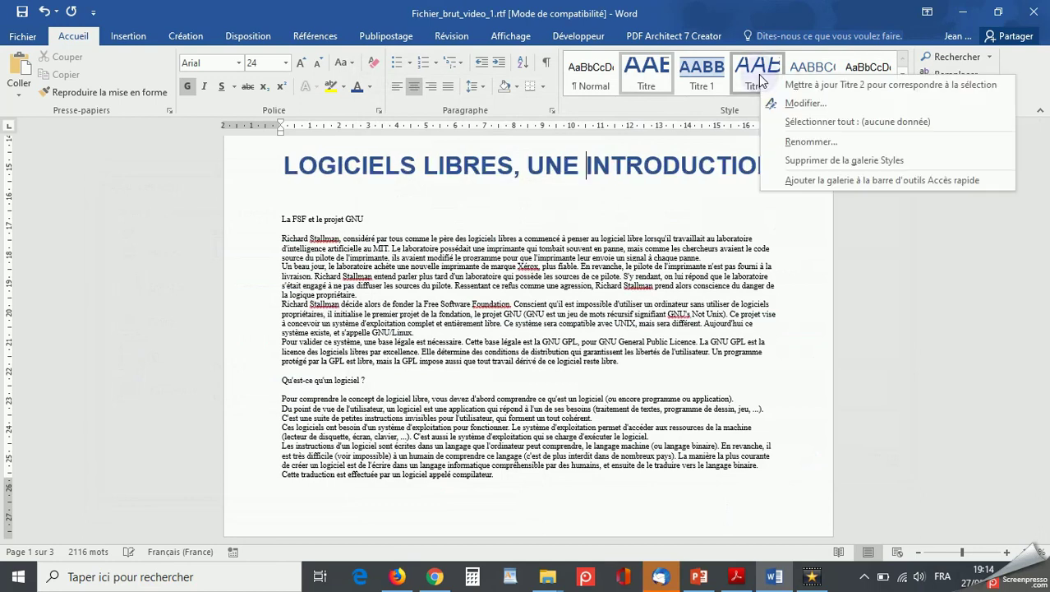
left_click(787, 105)
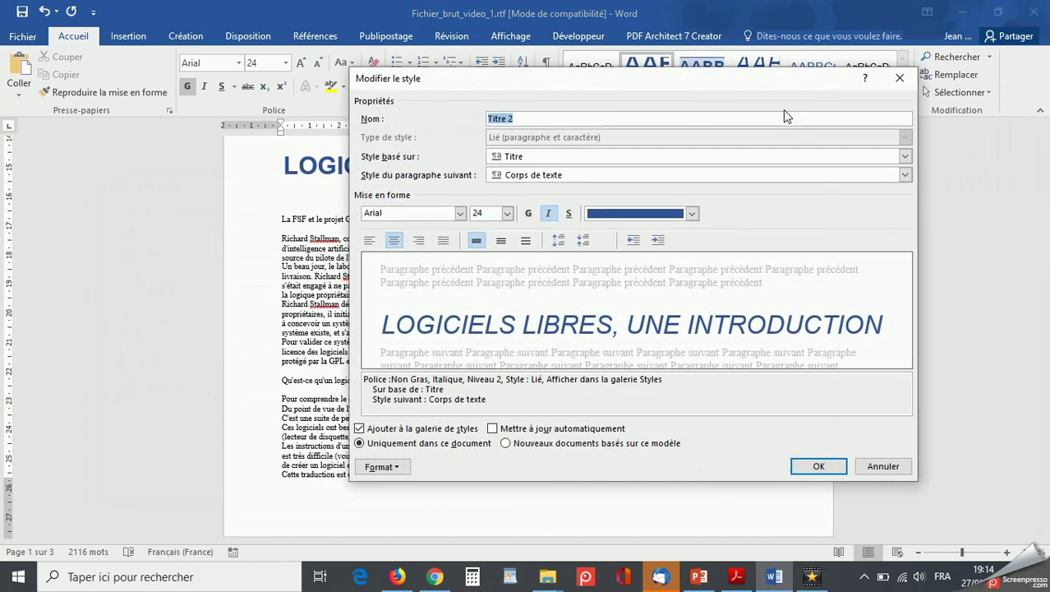
left_click(402, 578)
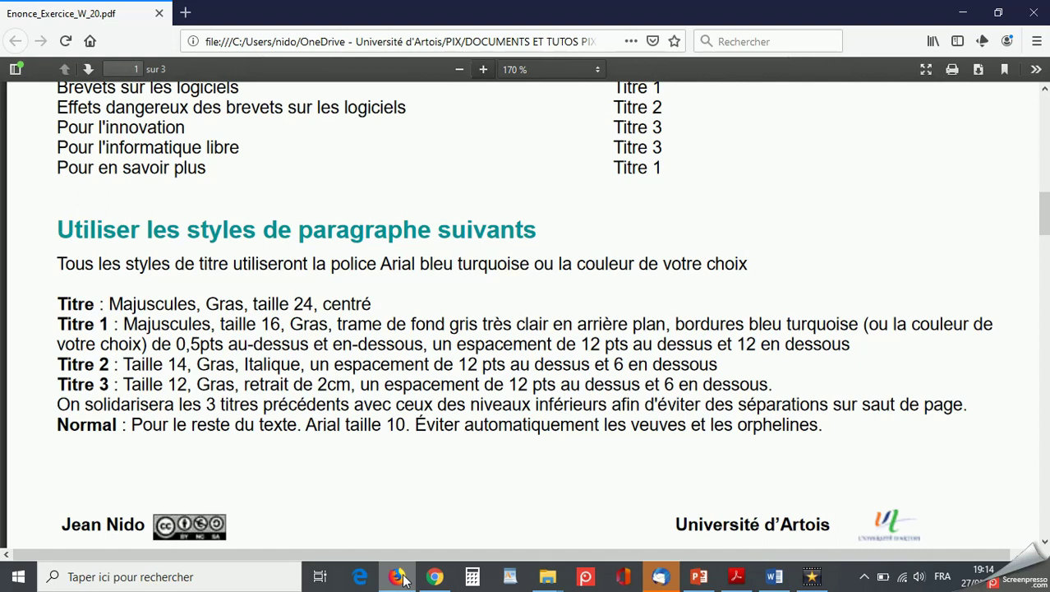
left_click(401, 577)
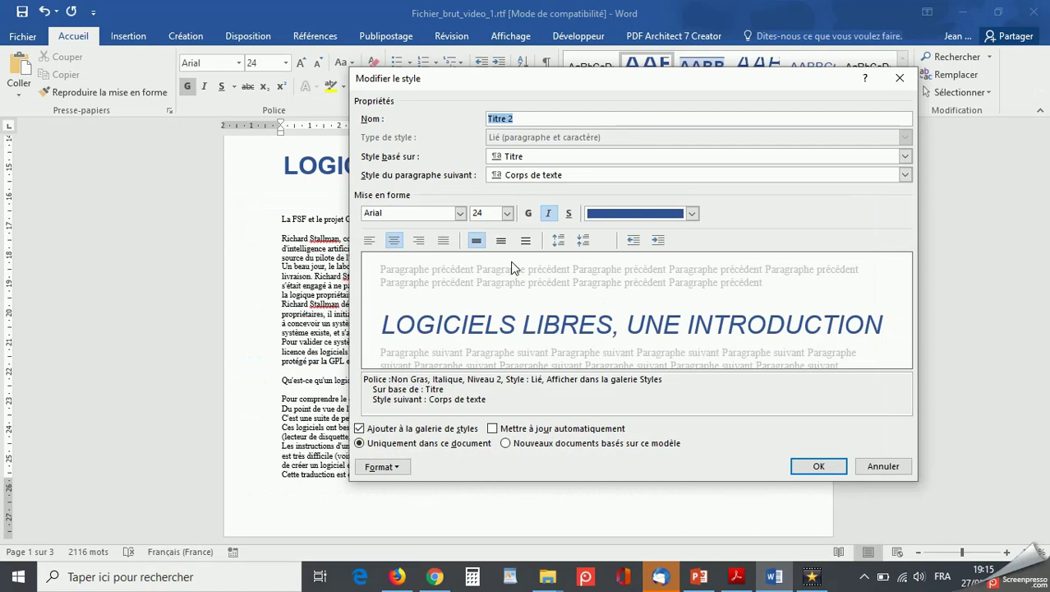
left_click(507, 213)
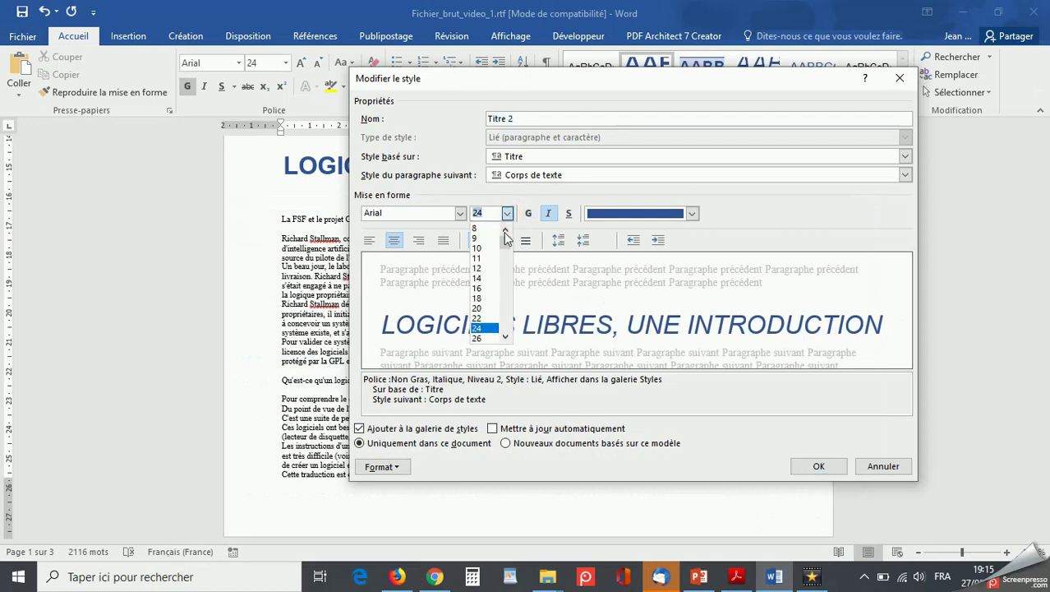
left_click(482, 279)
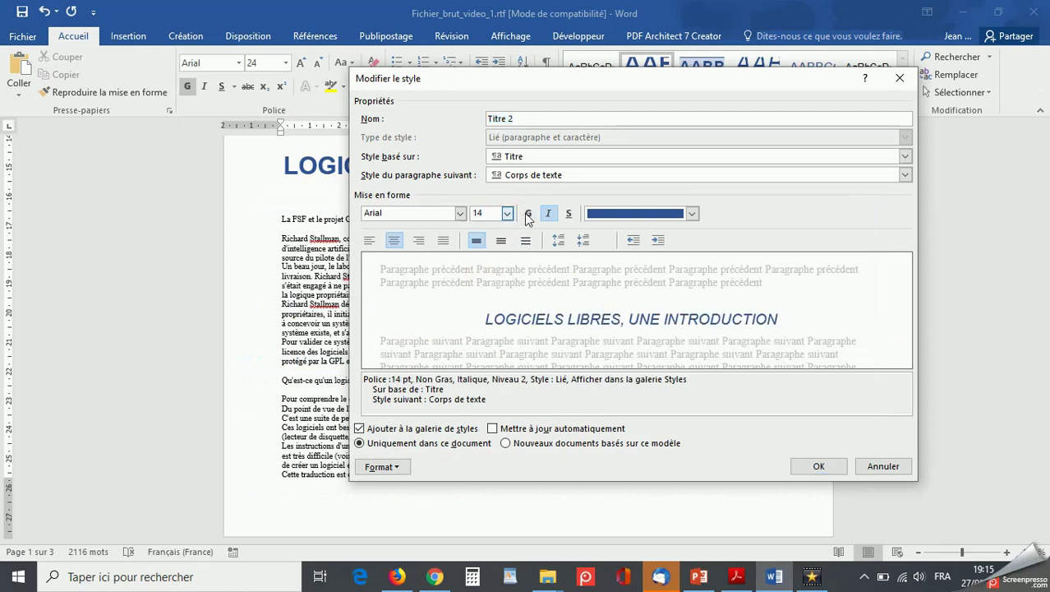
left_click(527, 215)
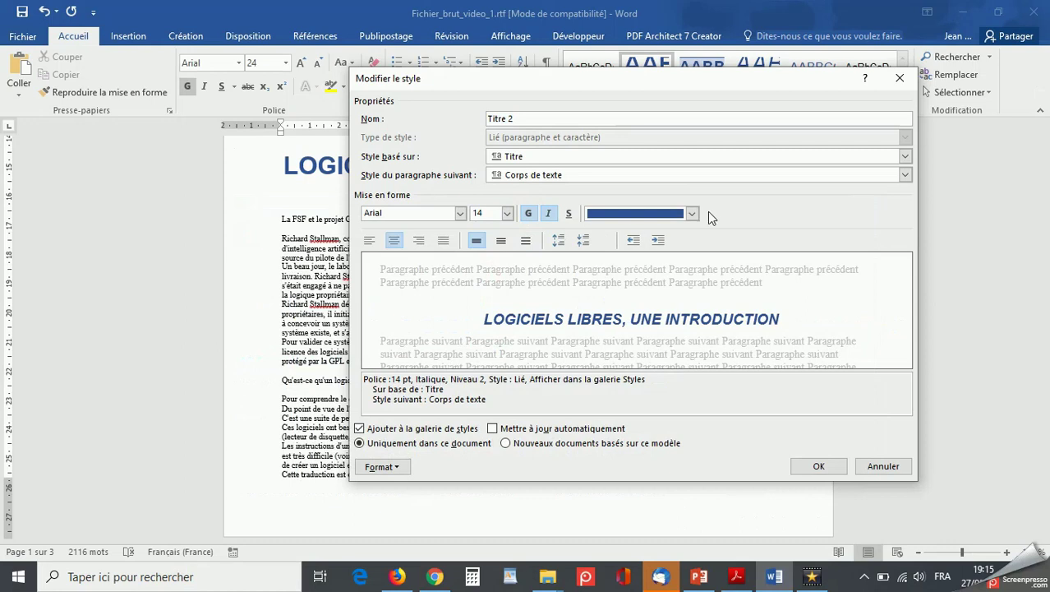
left_click(369, 241)
Step: Check the Titre 2 style's paragraph spacing against the exercise requirements and save the style changes
left_click(397, 469)
left_click(415, 327)
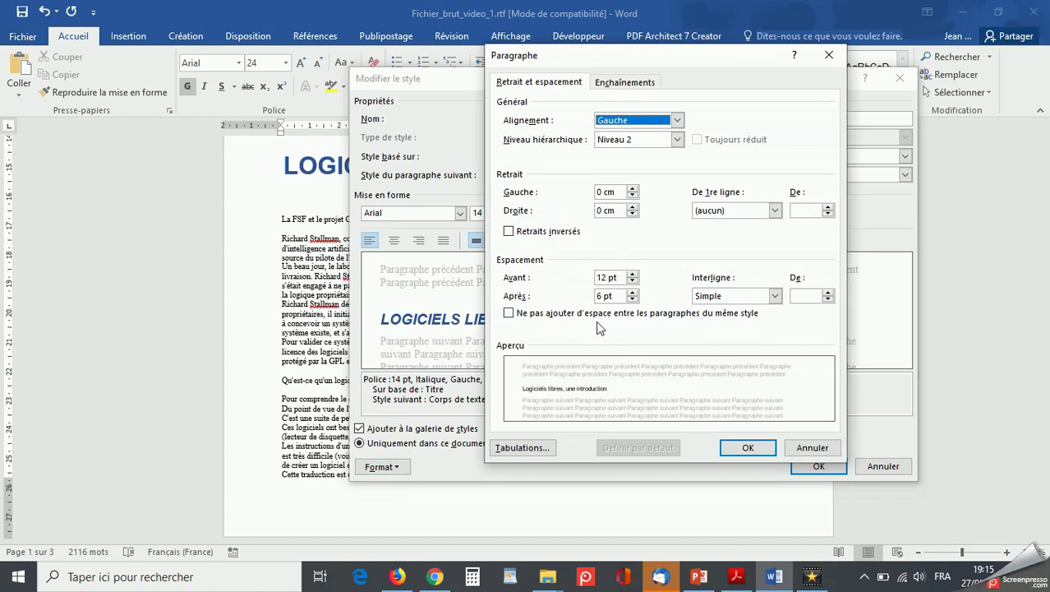
left_click(749, 449)
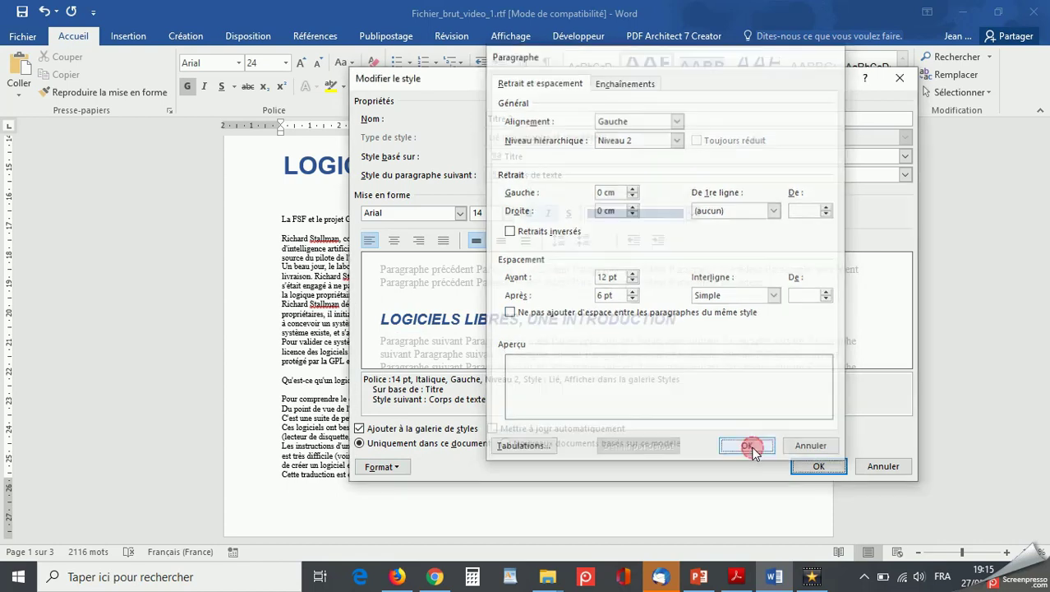
left_click(819, 466)
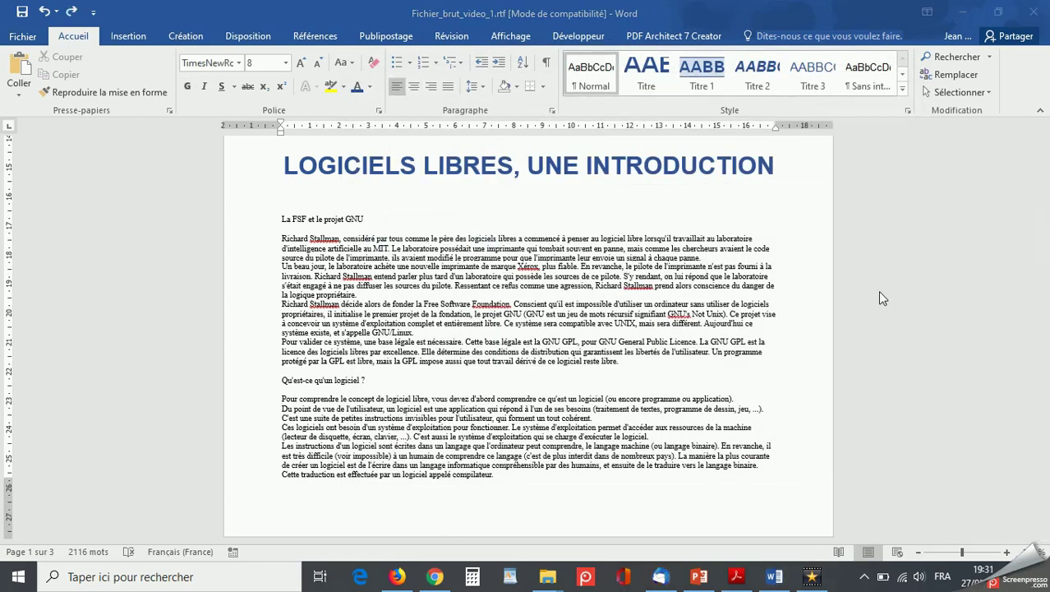
Step: Check the Titre 3 requirements in the Firefox exercise PDF, return to Word, and make the Titre 3 style bold
left_click(397, 577)
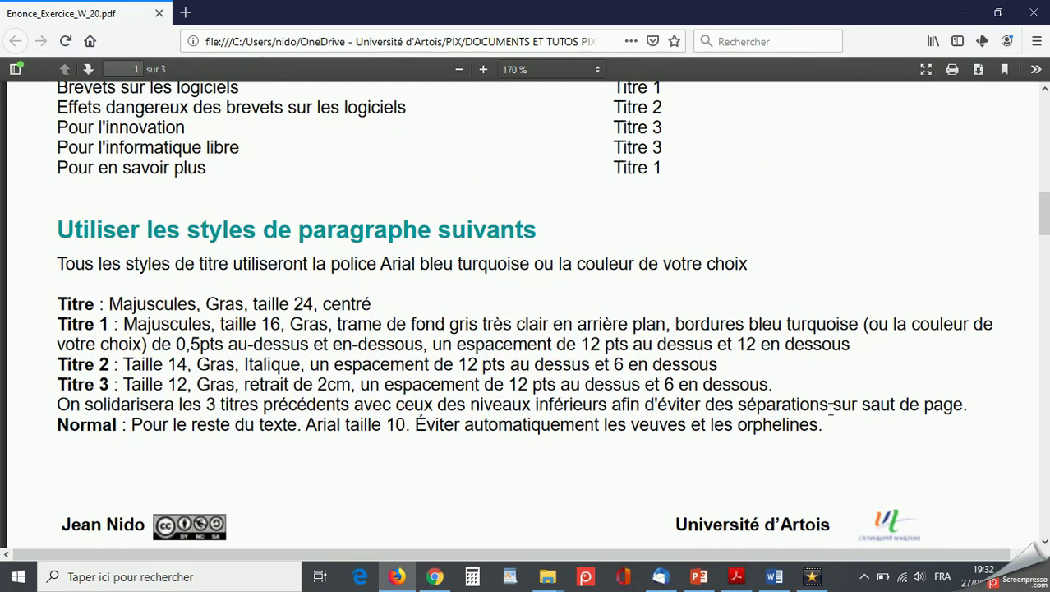
left_click(963, 16)
right_click(826, 82)
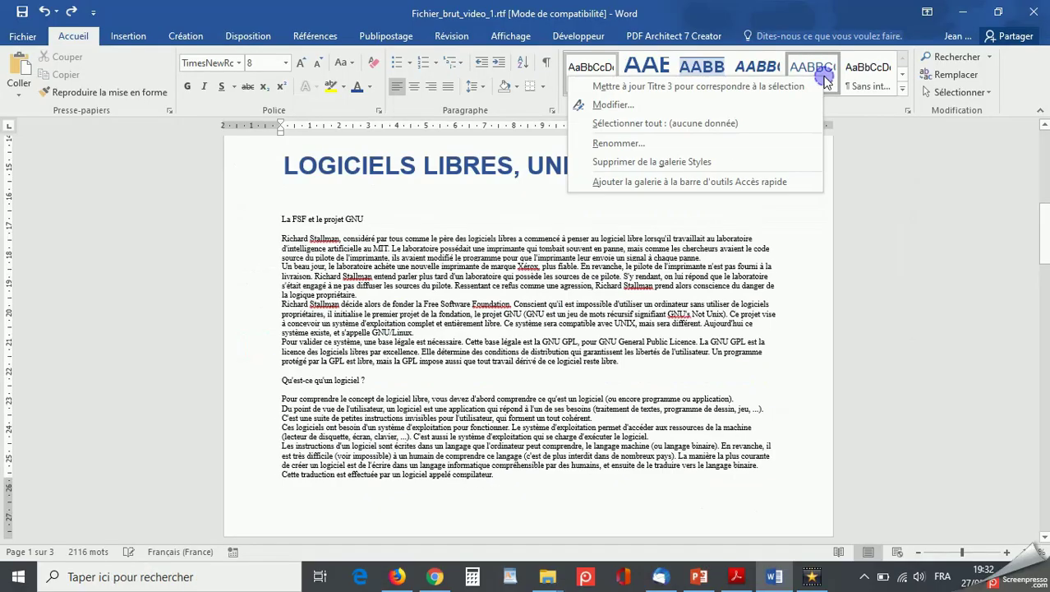
left_click(764, 105)
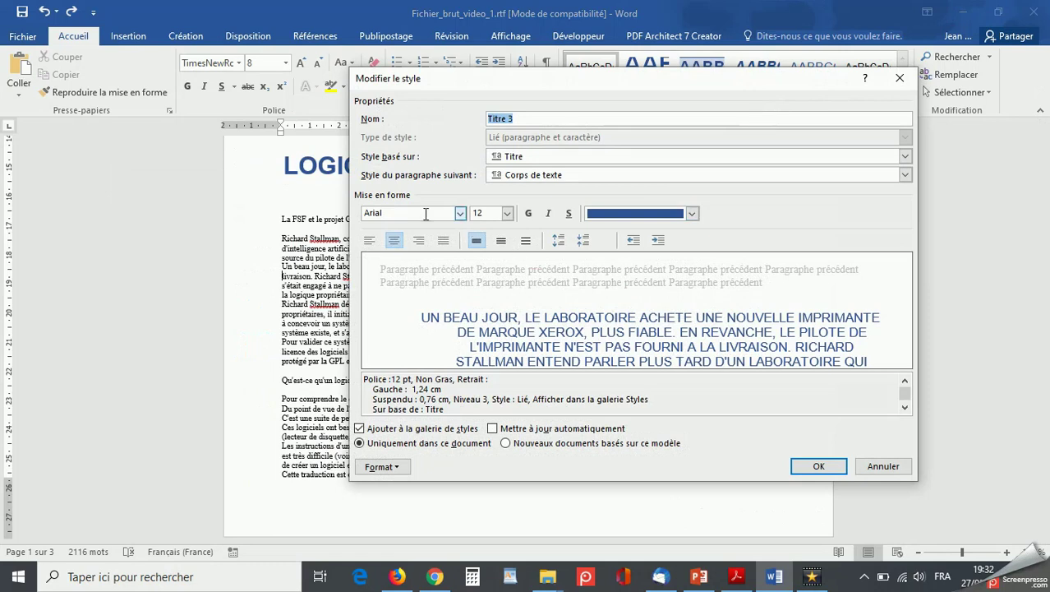
left_click(528, 215)
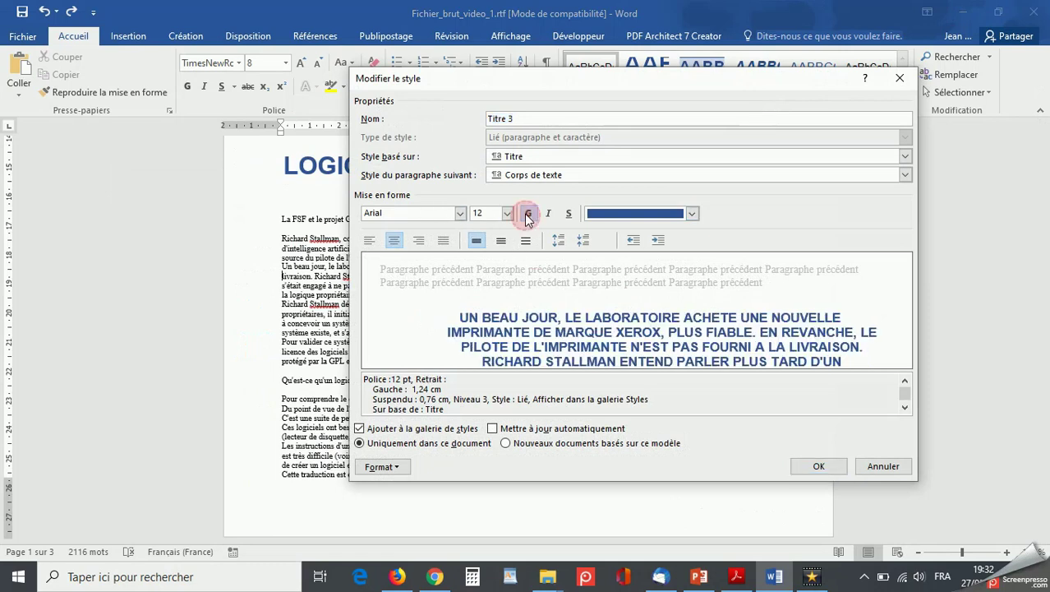
Step: Turn off the all-caps effect for the Titre 3 style and align it left
left_click(401, 466)
left_click(398, 309)
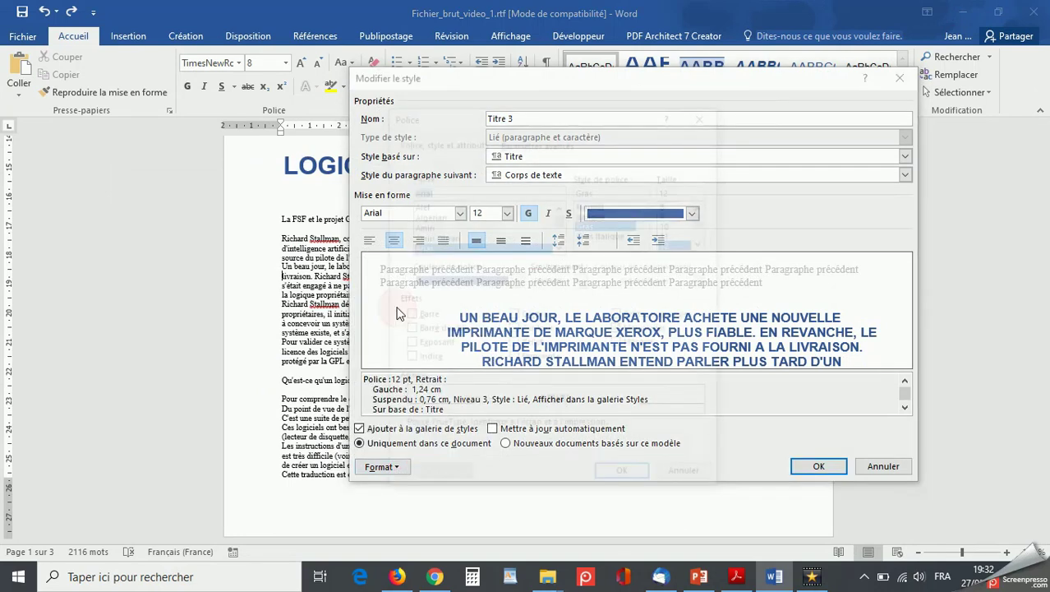
left_click(621, 331)
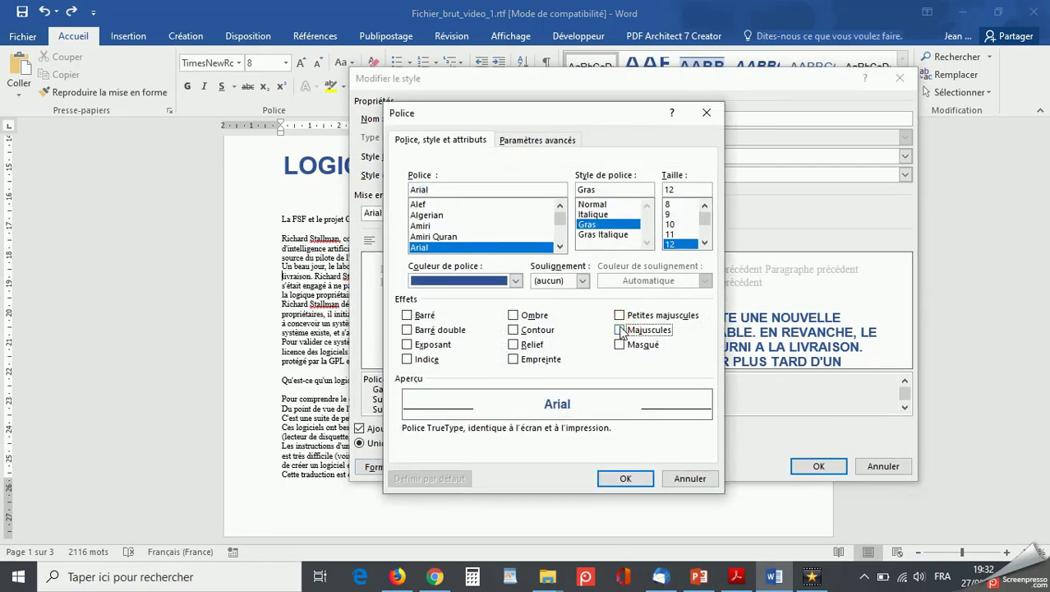
left_click(625, 478)
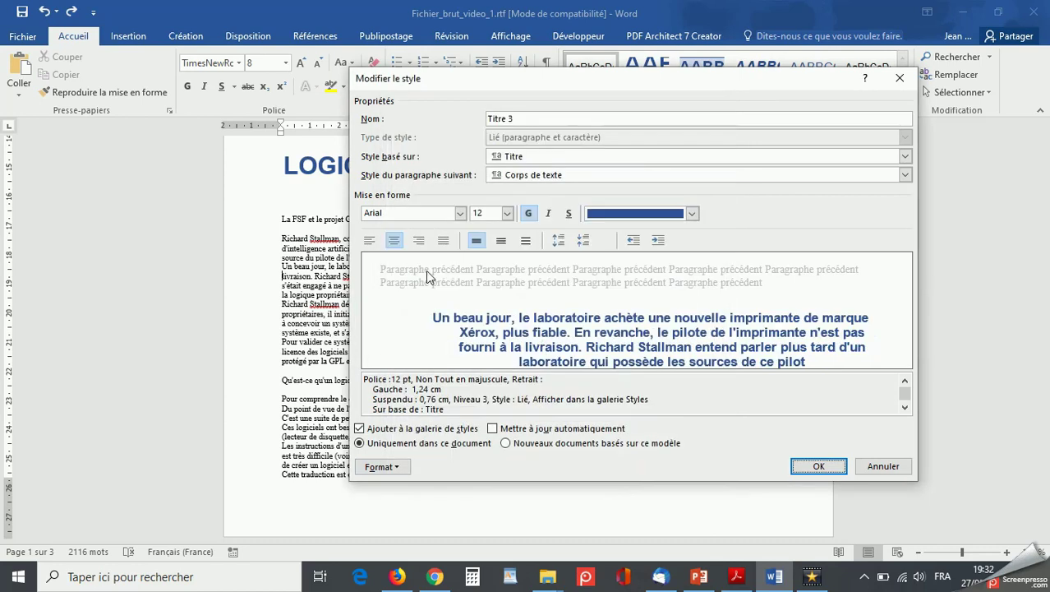
left_click(369, 244)
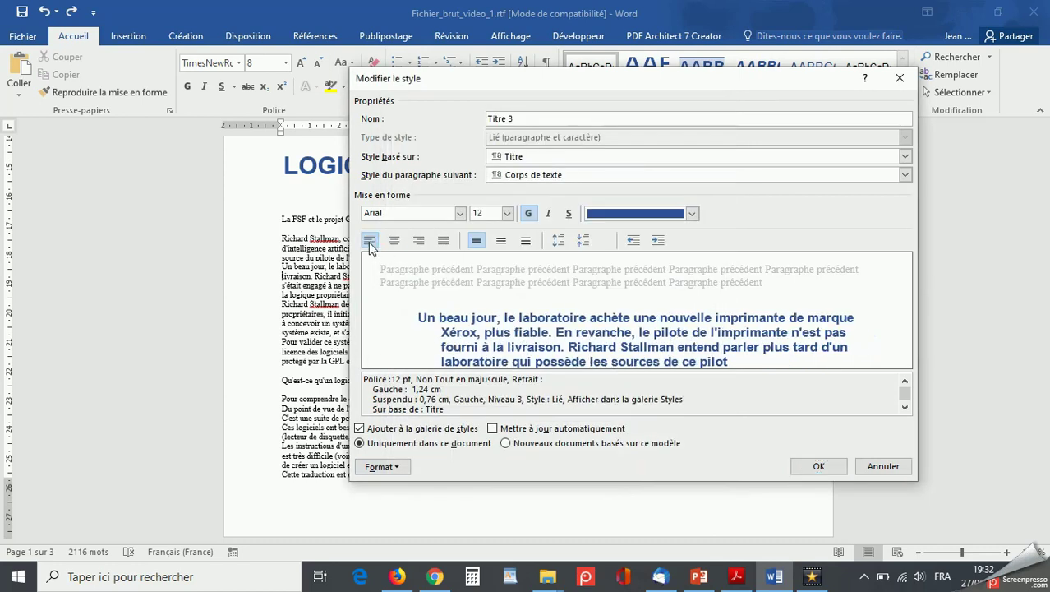
Step: Set the Titre 3 style's left indent to 2 cm and its first-line indent to none
left_click(401, 467)
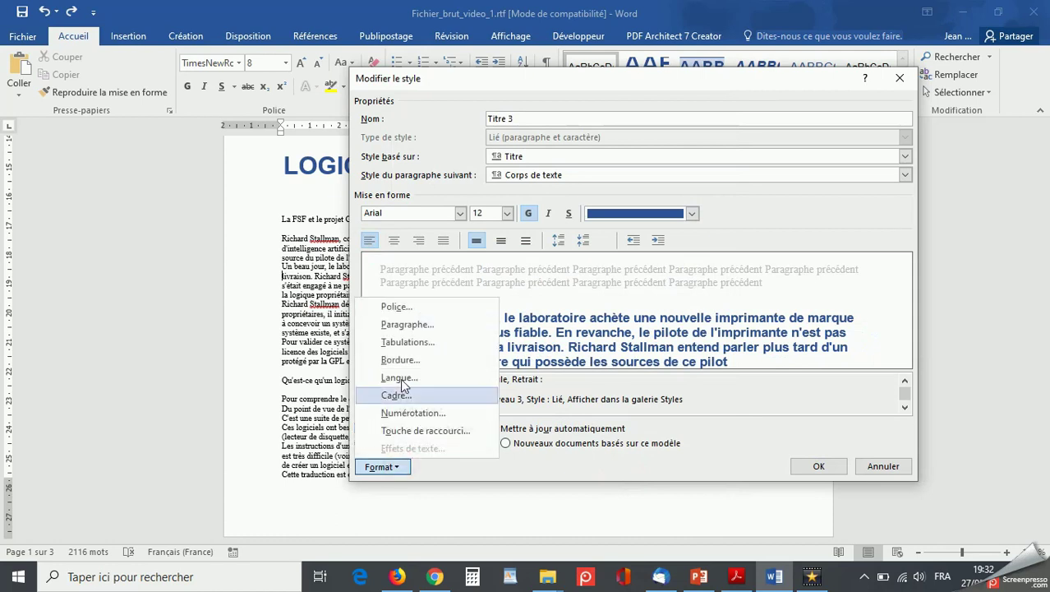
left_click(395, 325)
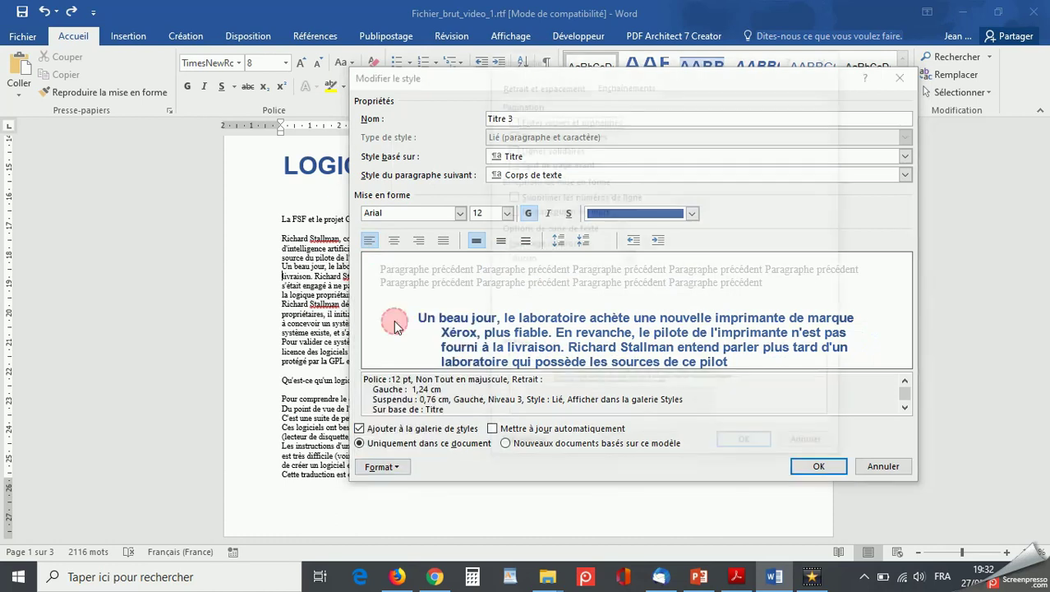
left_click(542, 82)
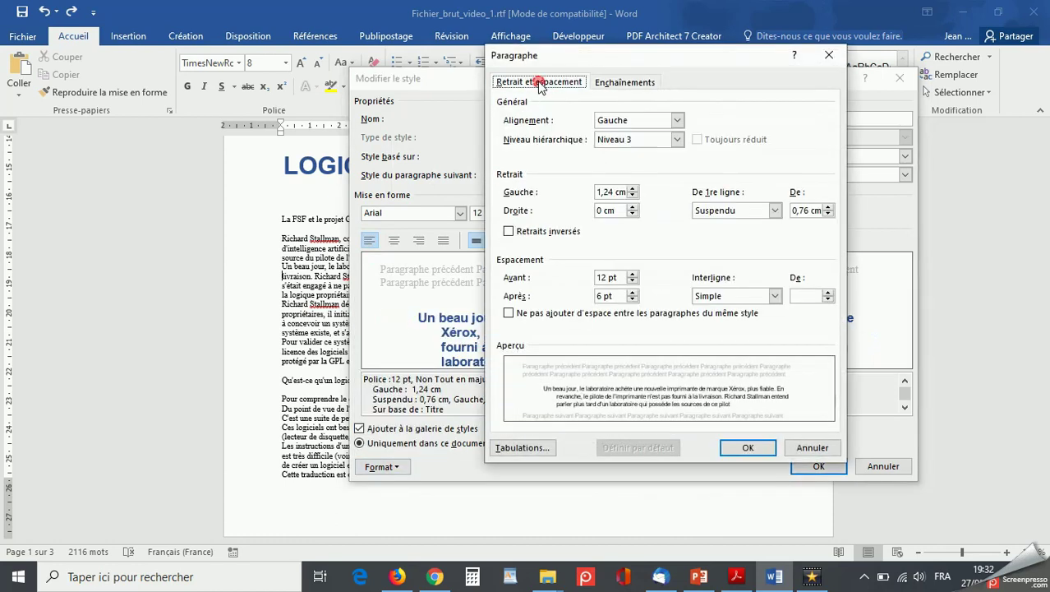
left_click_drag(597, 191, 646, 201)
type("2")
left_click(775, 210)
left_click(762, 224)
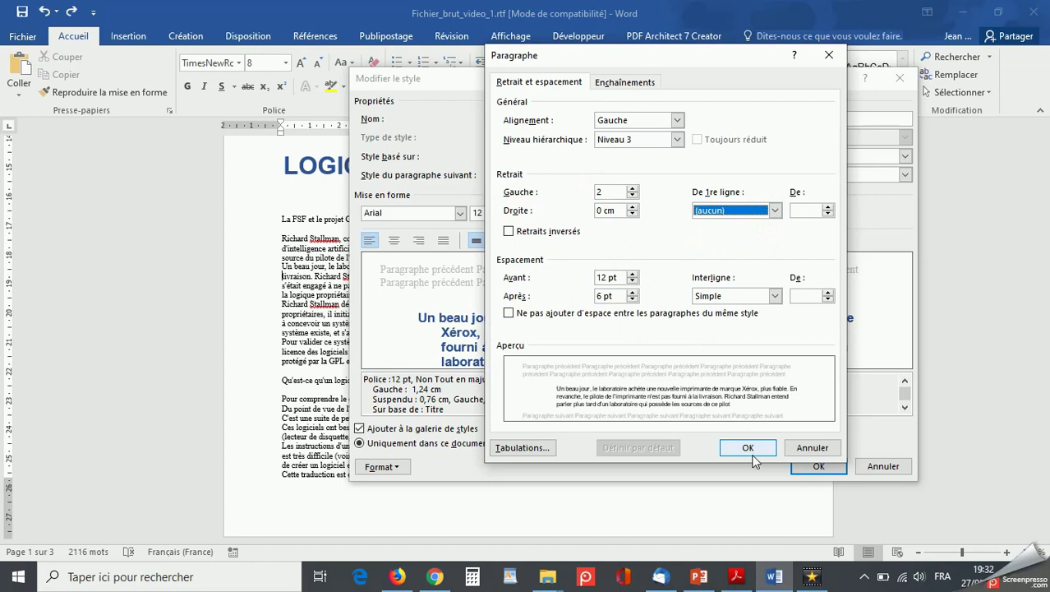
Step: Check the Titre 3 style's pagination options for keeping paragraphs together and save the style changes
left_click(625, 82)
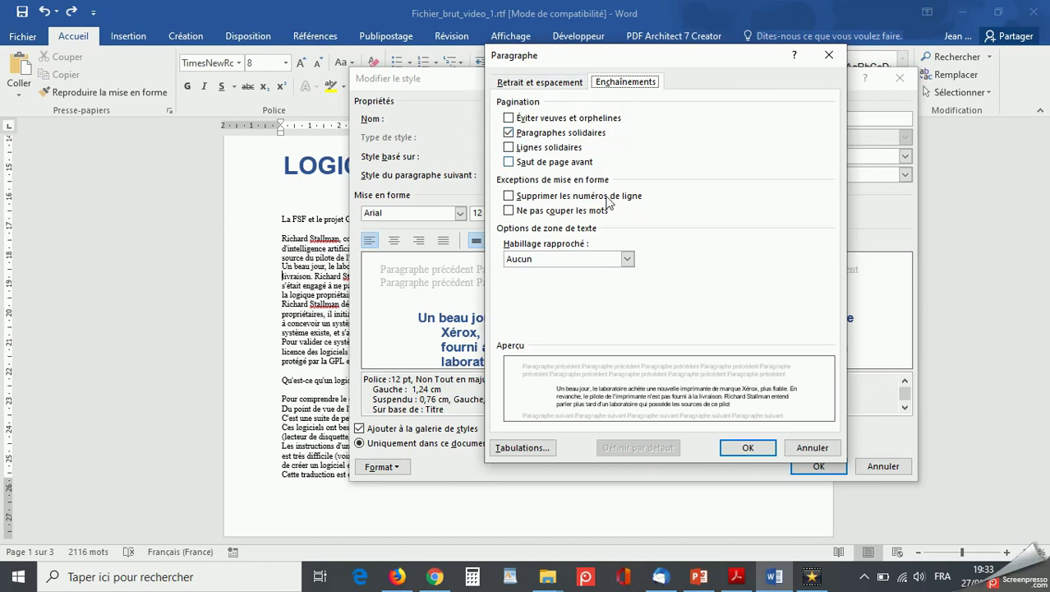
left_click(749, 448)
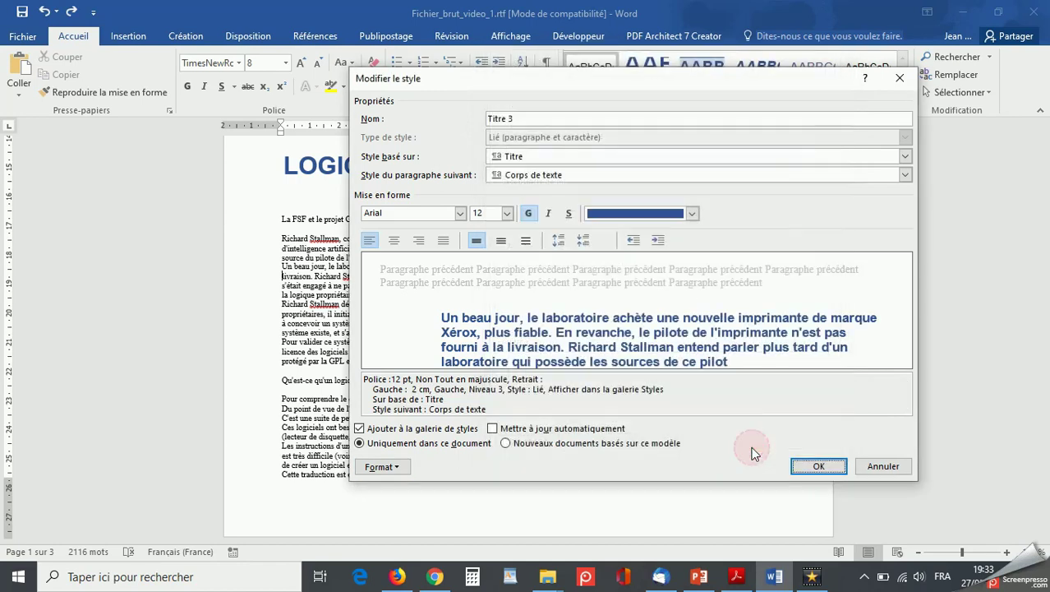
left_click(819, 467)
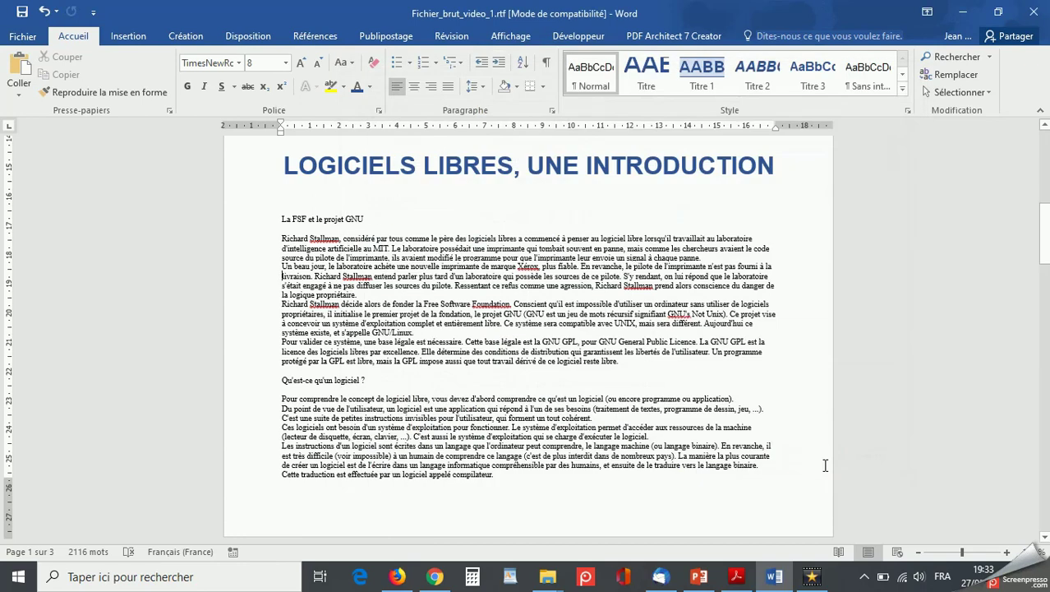
Step: Check the Normal requirements in the Firefox exercise PDF, return to Word, and set the Normal style to Arial, size 10
left_click(398, 576)
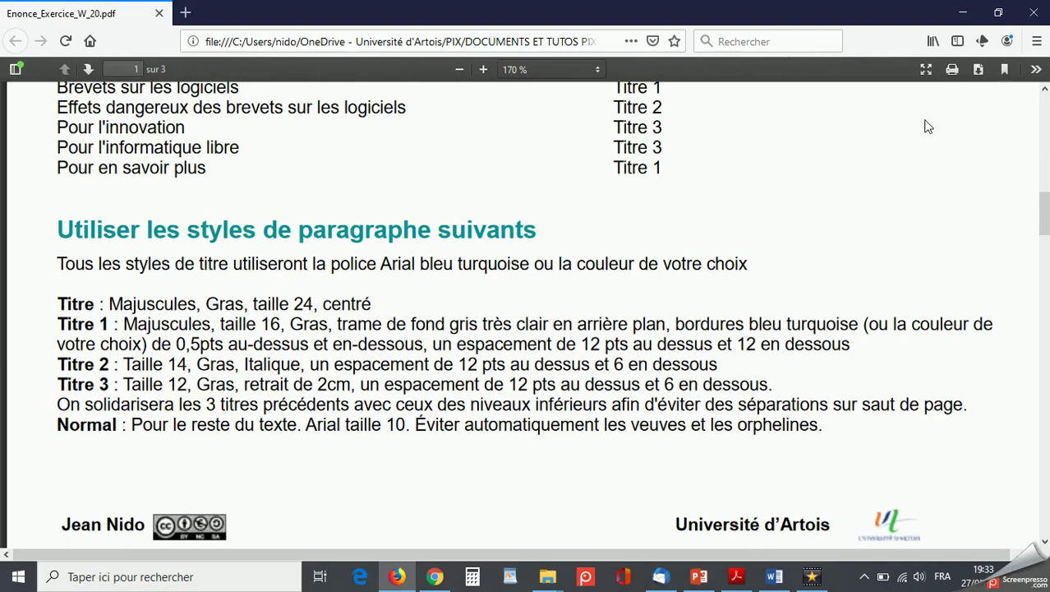
left_click(964, 14)
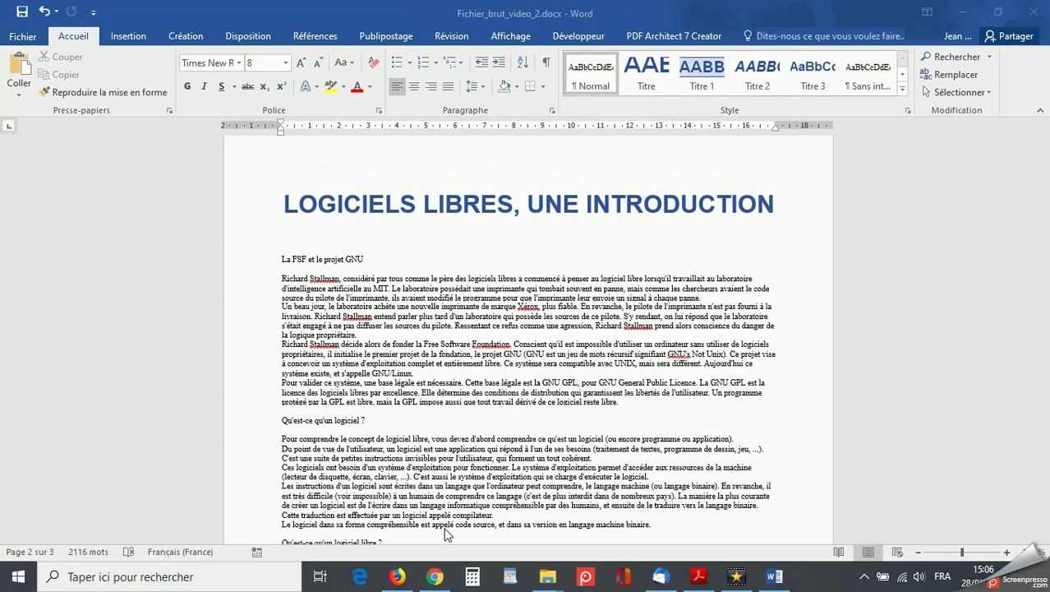
right_click(592, 78)
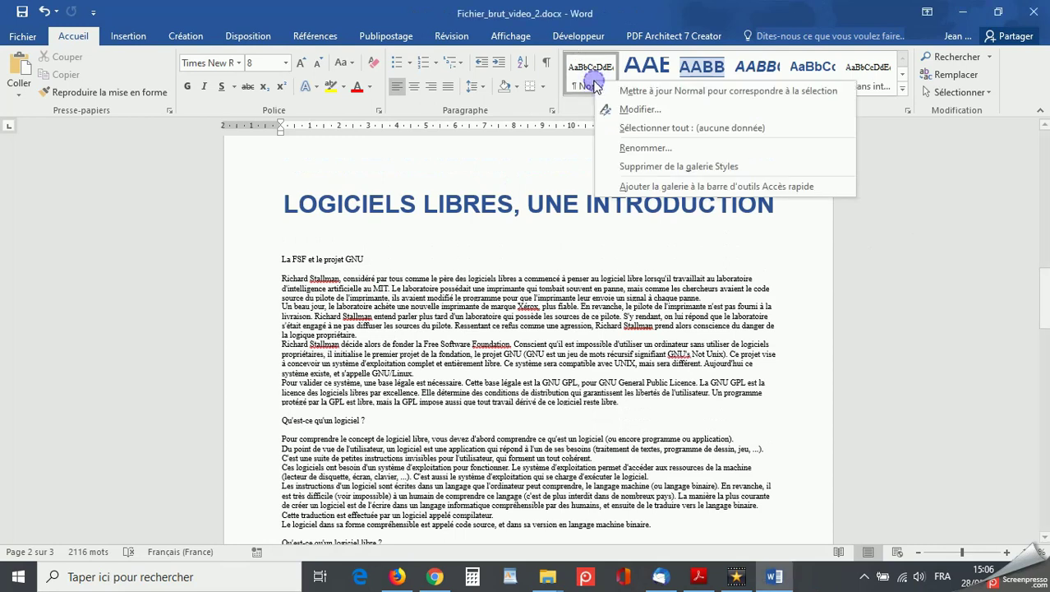
left_click(637, 110)
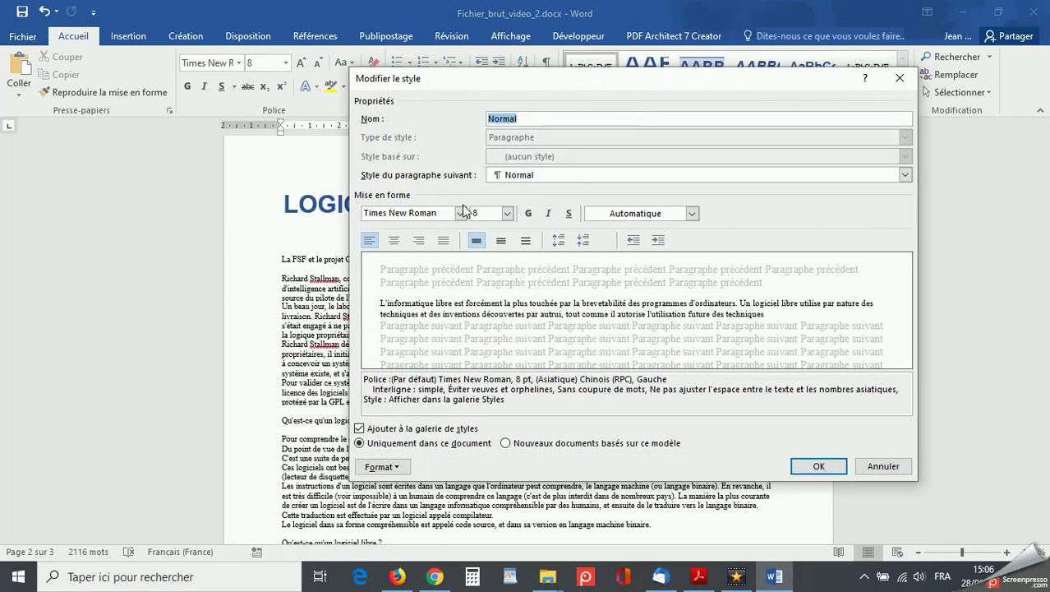
left_click(462, 211)
left_click(473, 265)
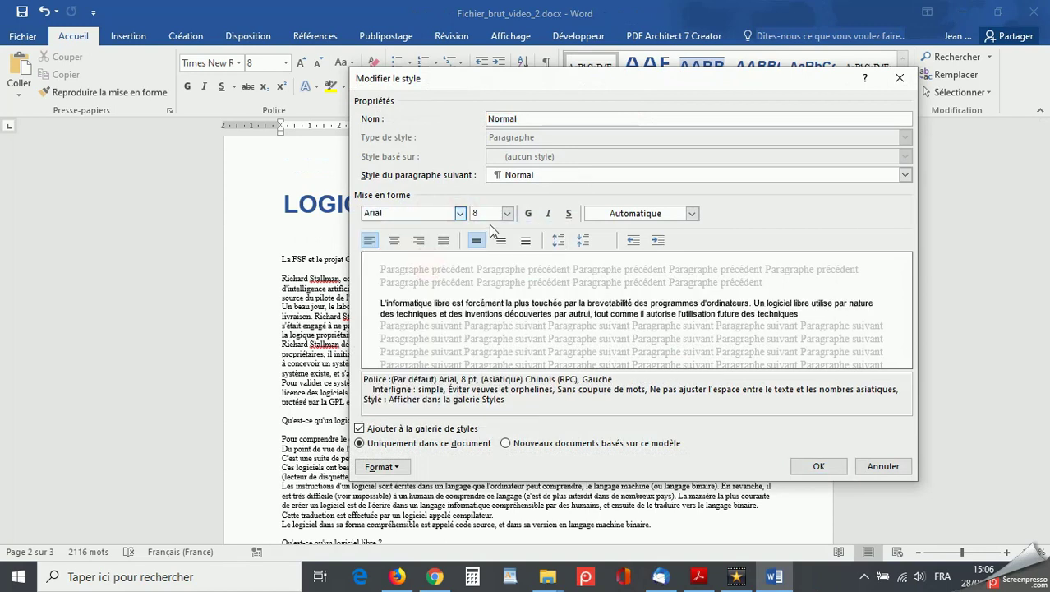
left_click(507, 212)
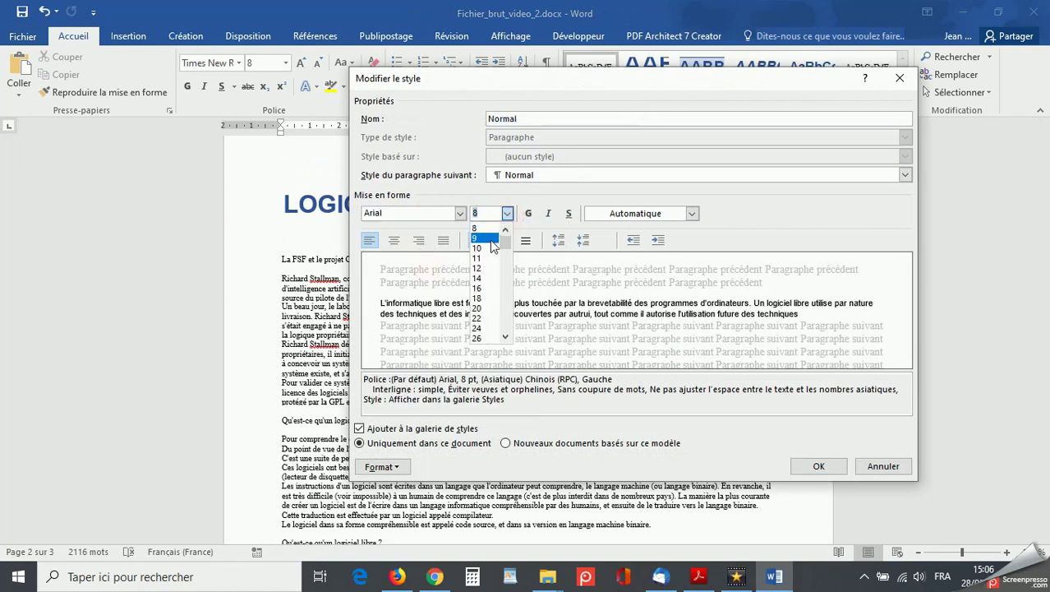
left_click(478, 248)
Step: Check that widow and orphan control is enabled for the Normal style and save the style changes
left_click(393, 467)
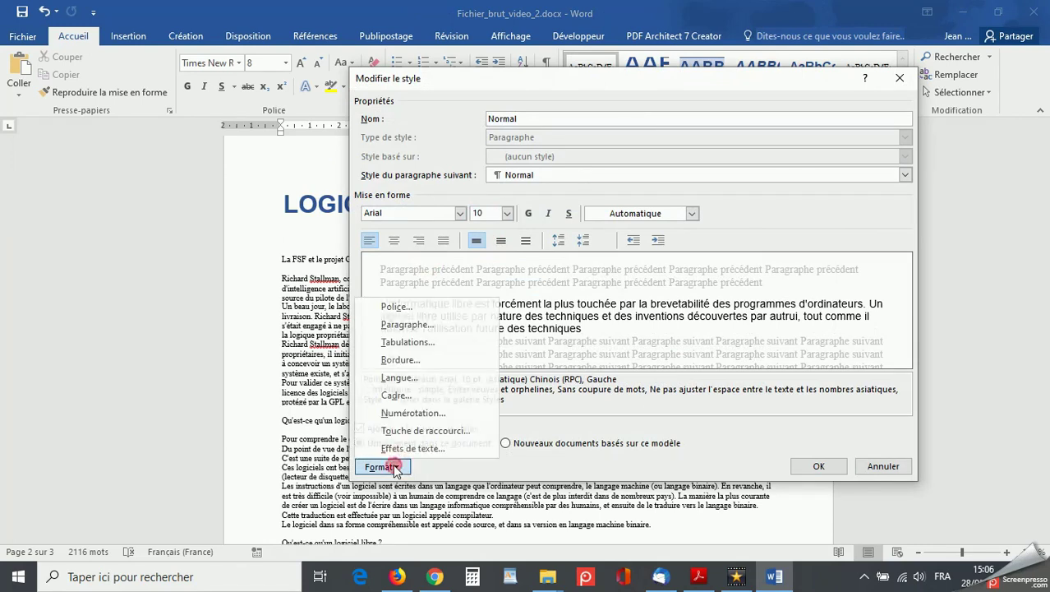
left_click(403, 327)
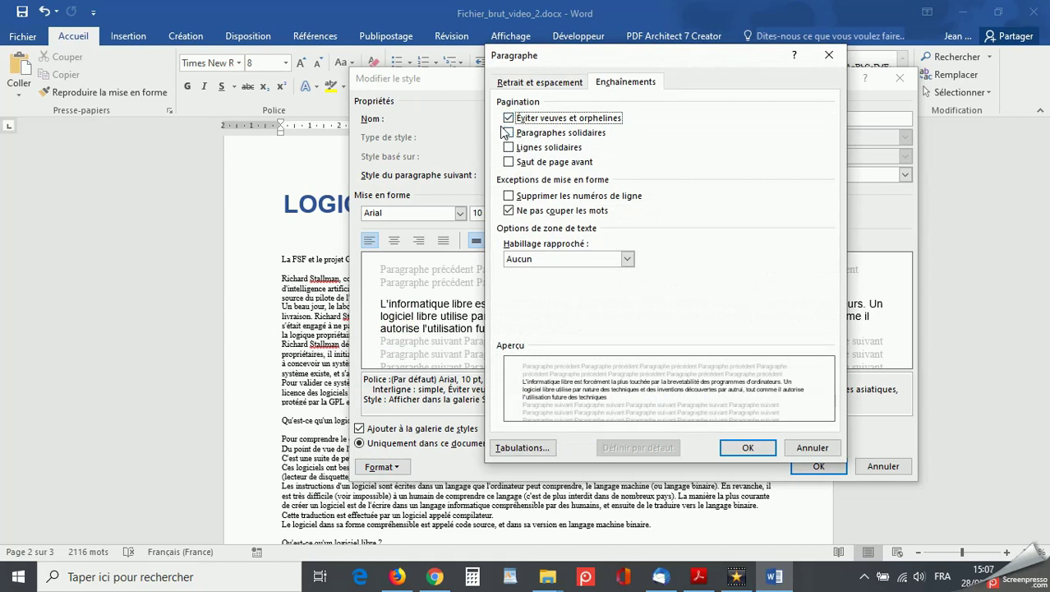
left_click(747, 447)
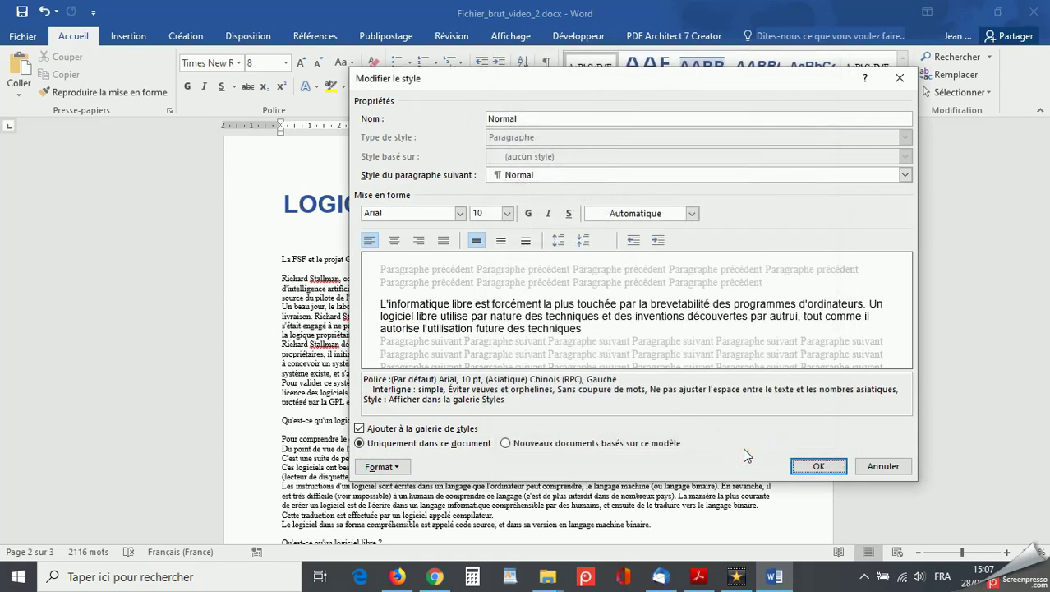
left_click(818, 467)
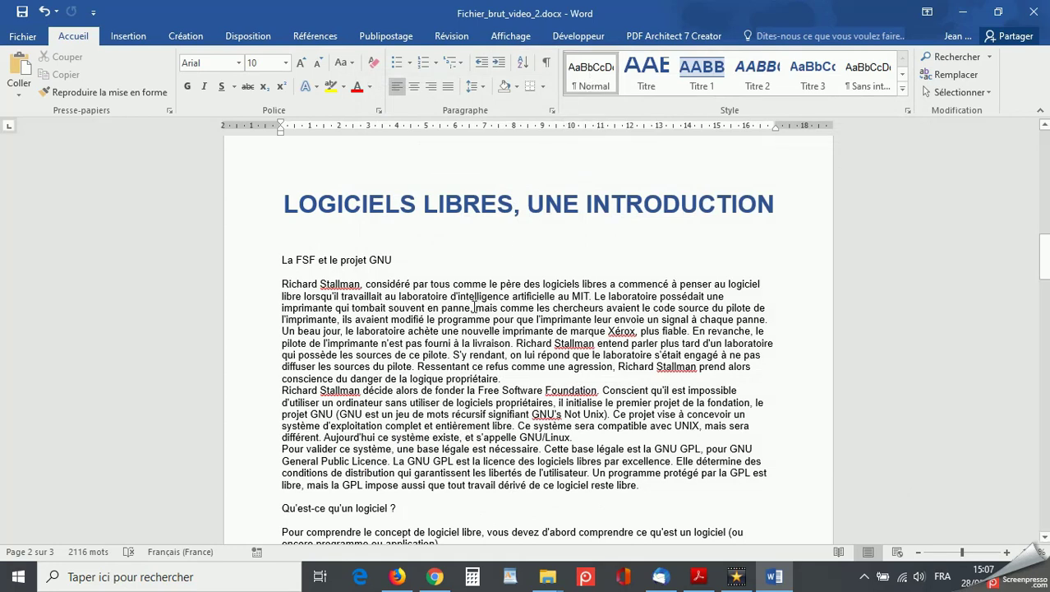
Step: Apply the Titre 1 style to the headings "La FSF et le projet GNU", "Qu'est-ce qu'un logiciel ?" and "Qu'est-ce qu'un logiciel libre ?"
left_click(348, 260)
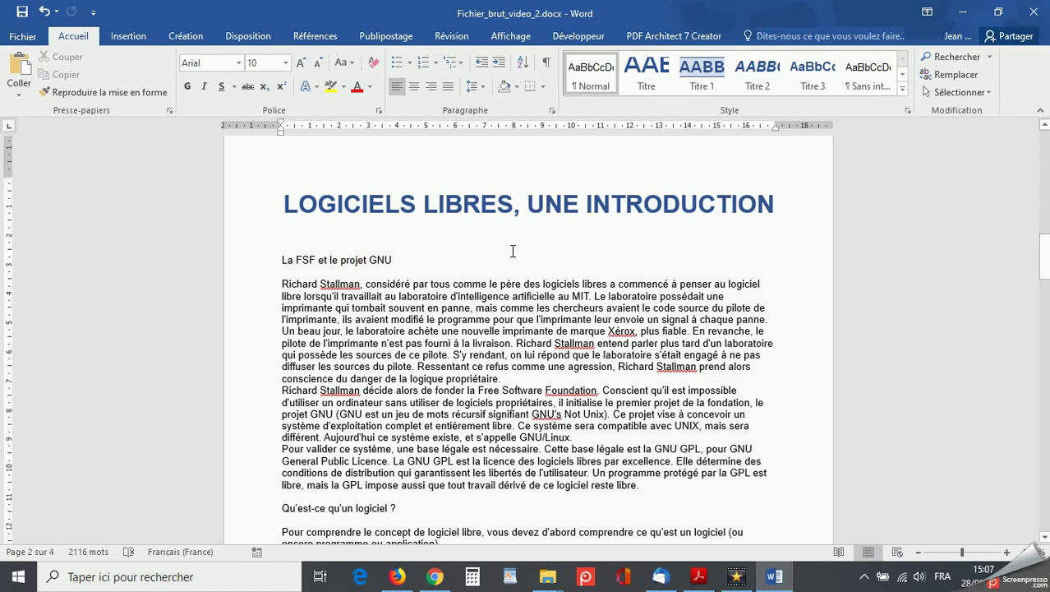
left_click(701, 72)
scroll(510, 318, "down", 4)
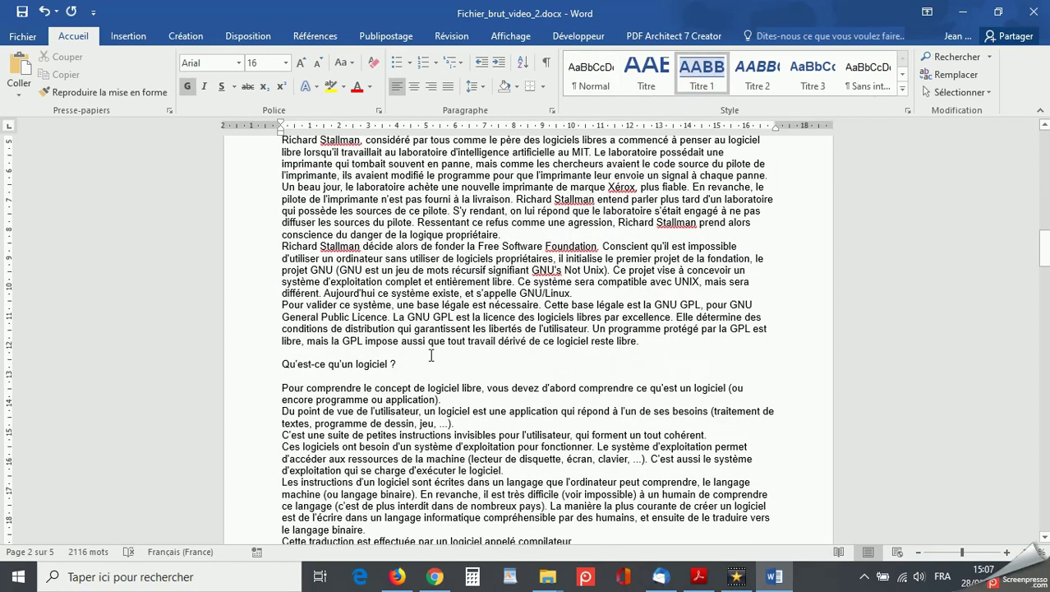
left_click(364, 368)
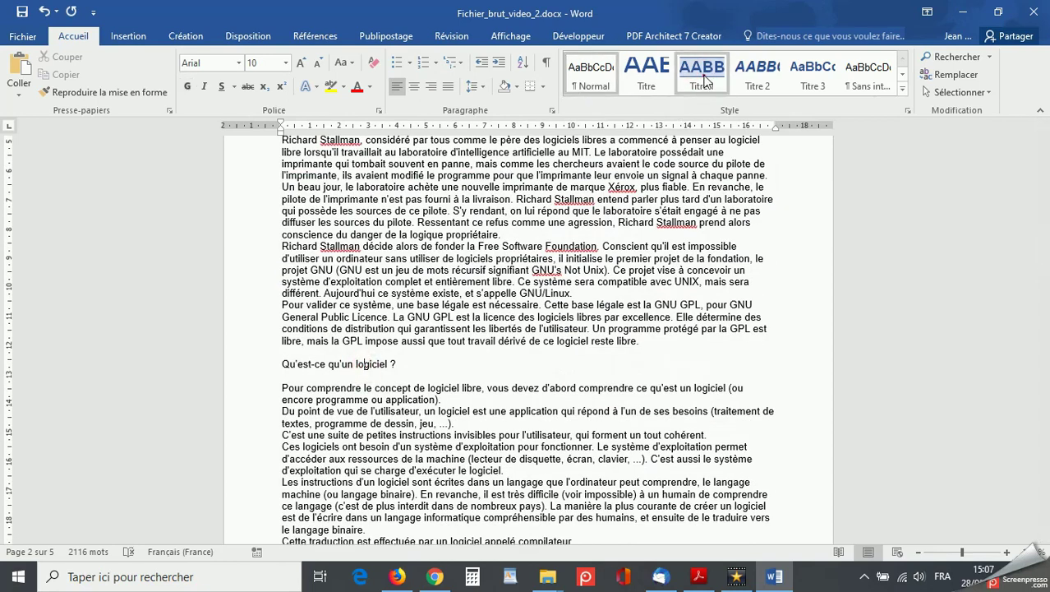
left_click(702, 73)
scroll(419, 425, "down", 5)
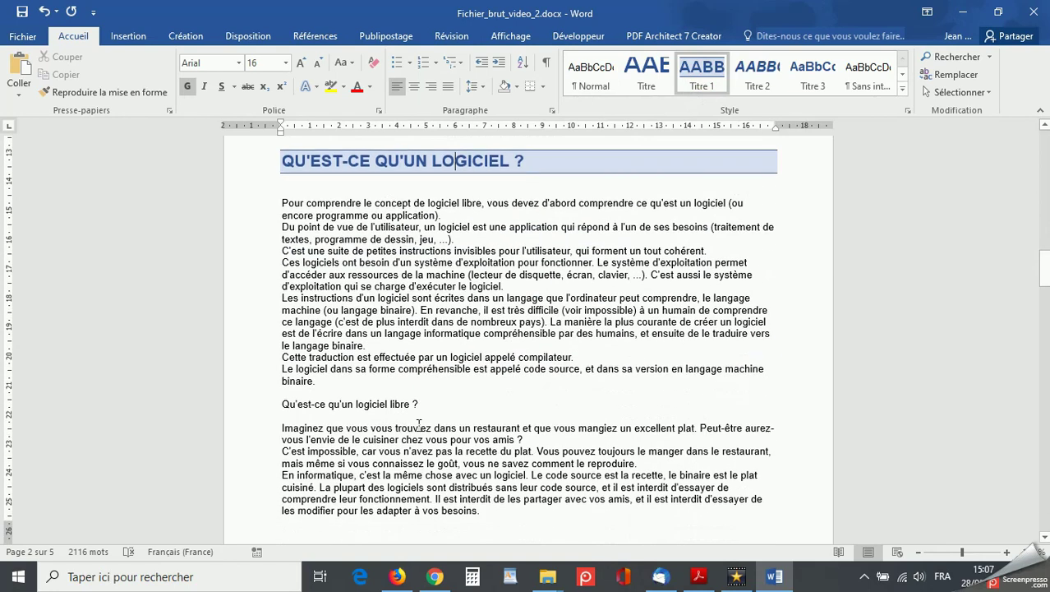
left_click(368, 403)
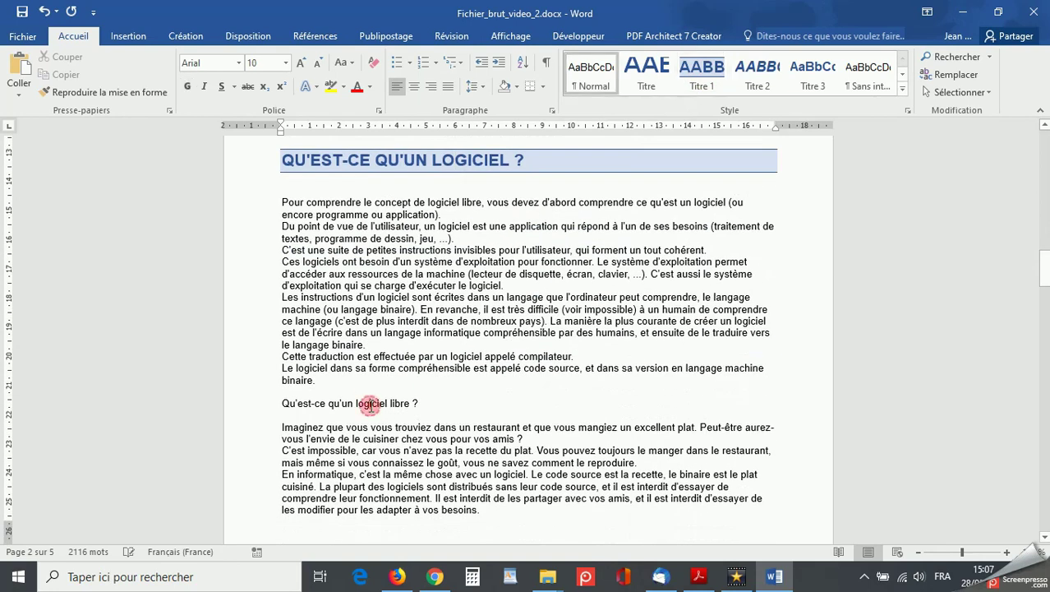
left_click(697, 84)
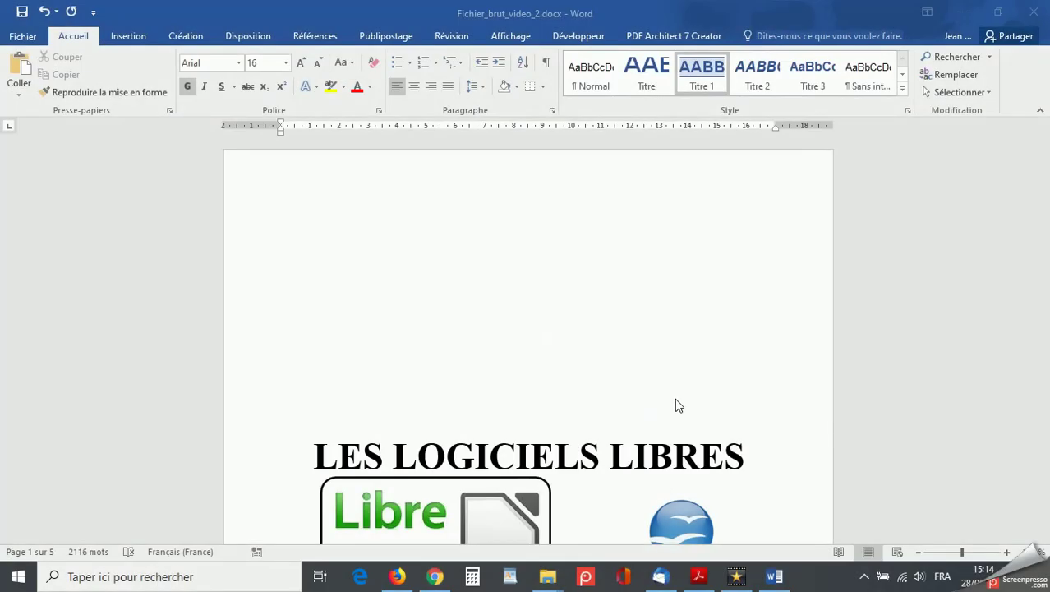
Step: Review the heading and body formatting throughout the document, from the cover page to the end, and return to the introduction title
scroll(675, 398, "down", 15)
scroll(676, 399, "down", 20)
scroll(676, 399, "down", 20)
scroll(676, 399, "down", 20)
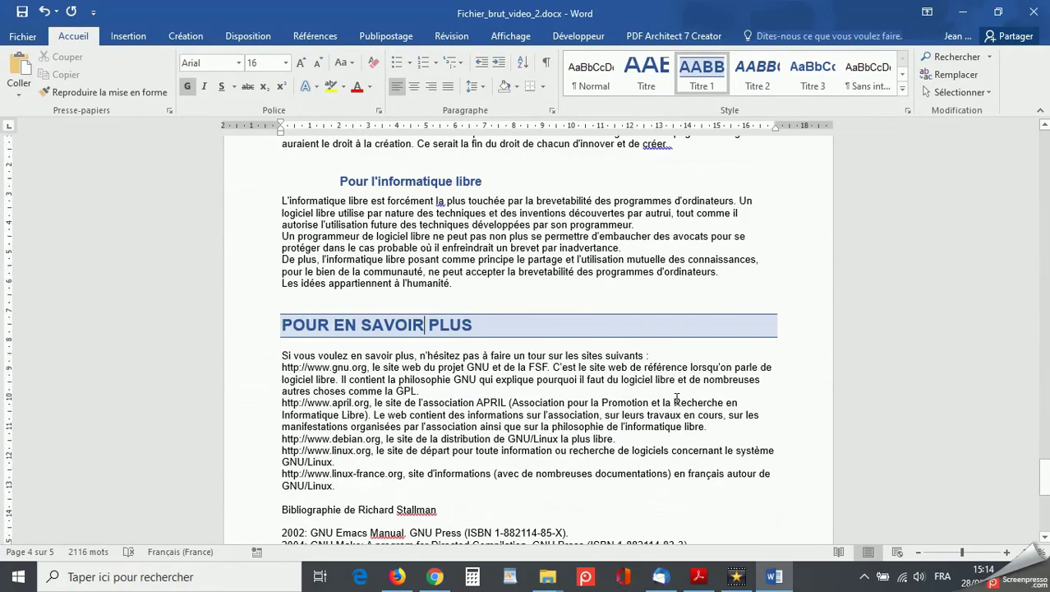
scroll(677, 398, "down", 10)
scroll(677, 399, "up", 20)
scroll(676, 399, "up", 10)
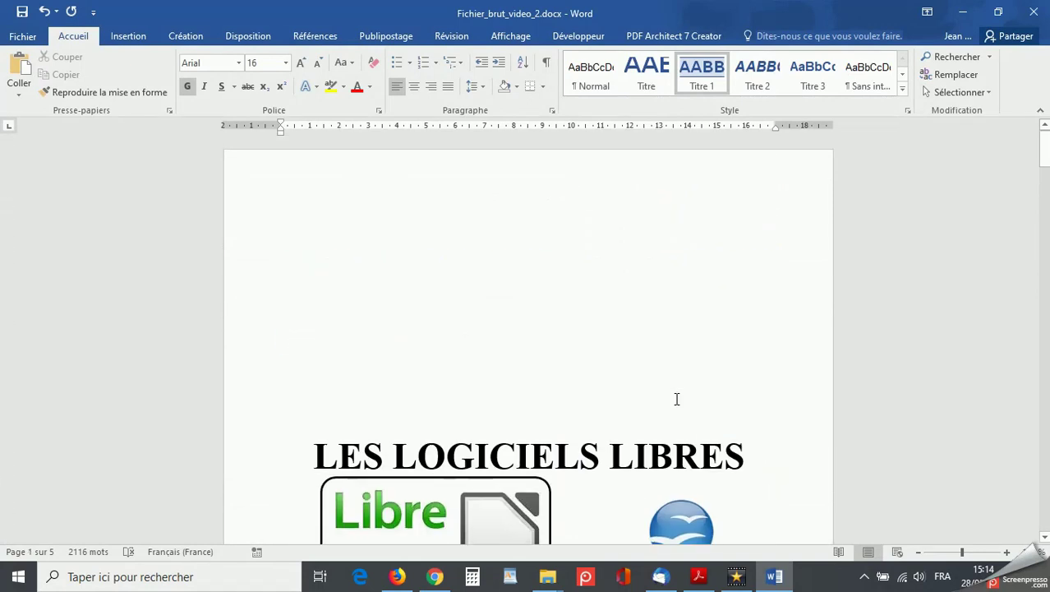
scroll(659, 374, "down", 7)
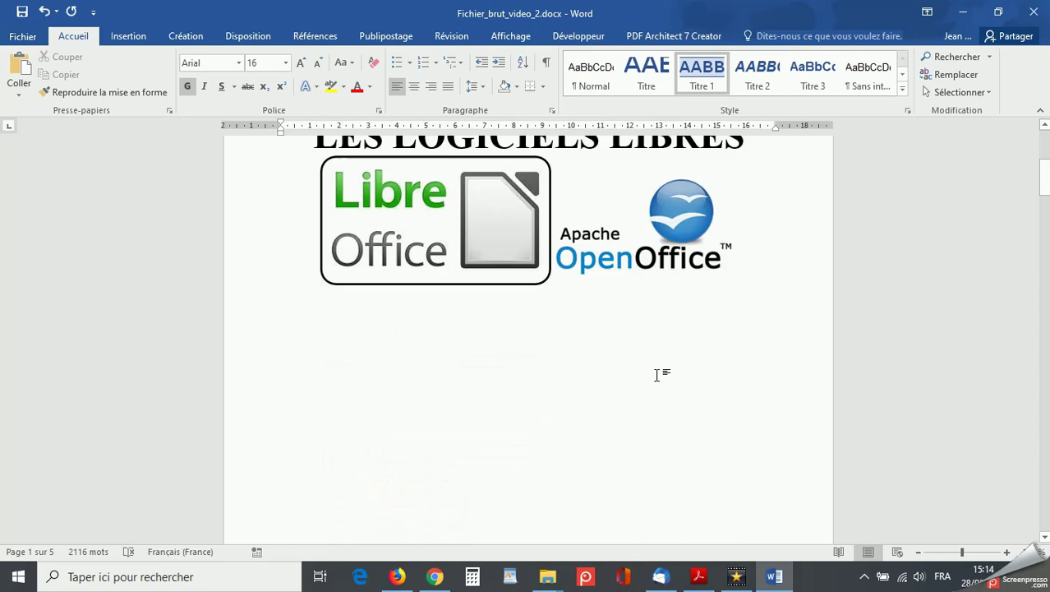
scroll(658, 375, "down", 5)
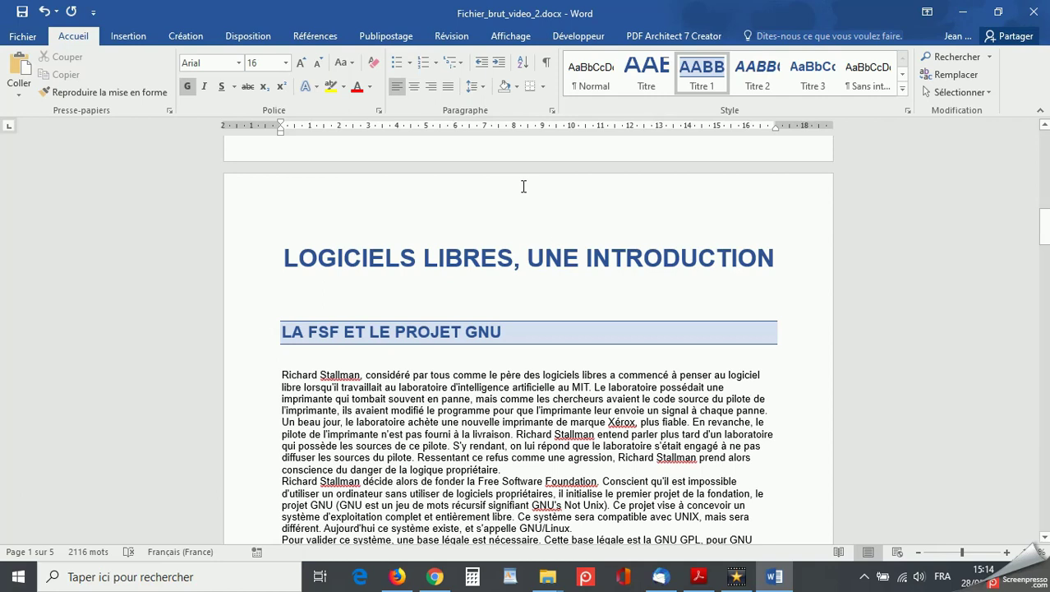
Step: Define a new multilevel list with level 1 linked to the Titre 1 style and its number followed by a space
left_click(461, 68)
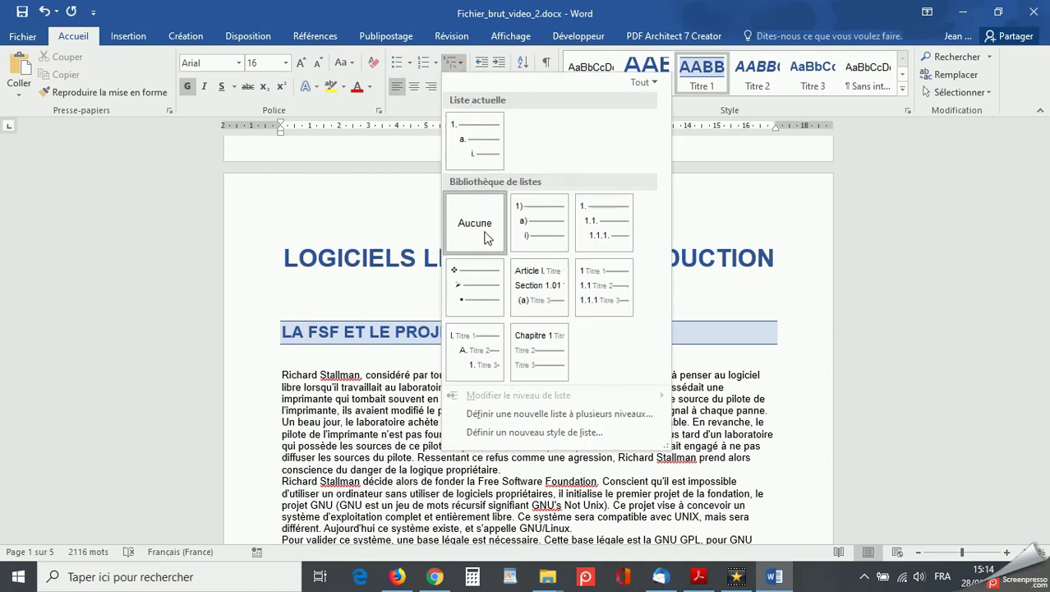
left_click(478, 411)
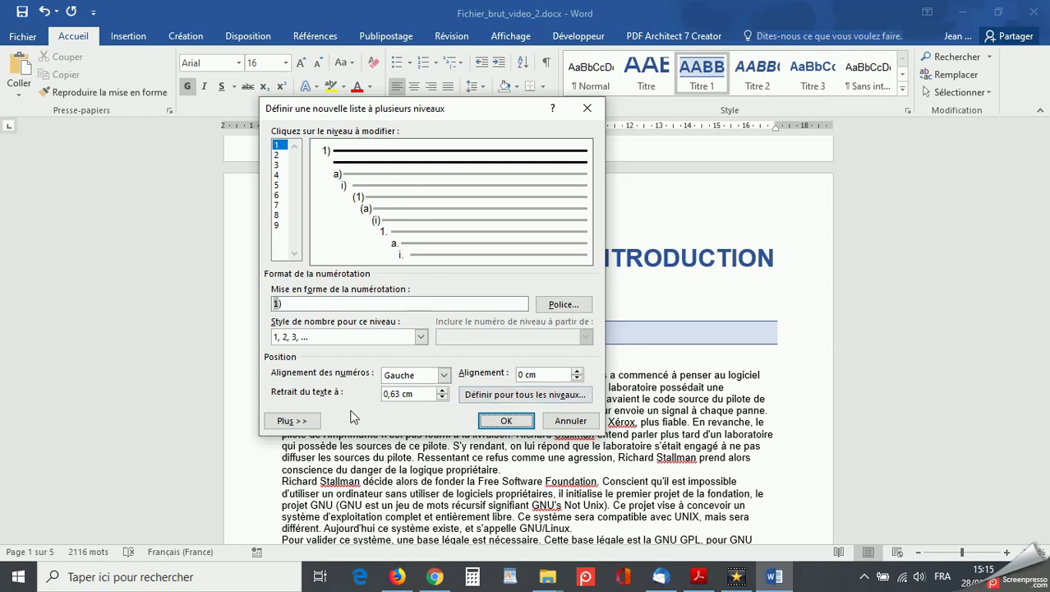
left_click(292, 420)
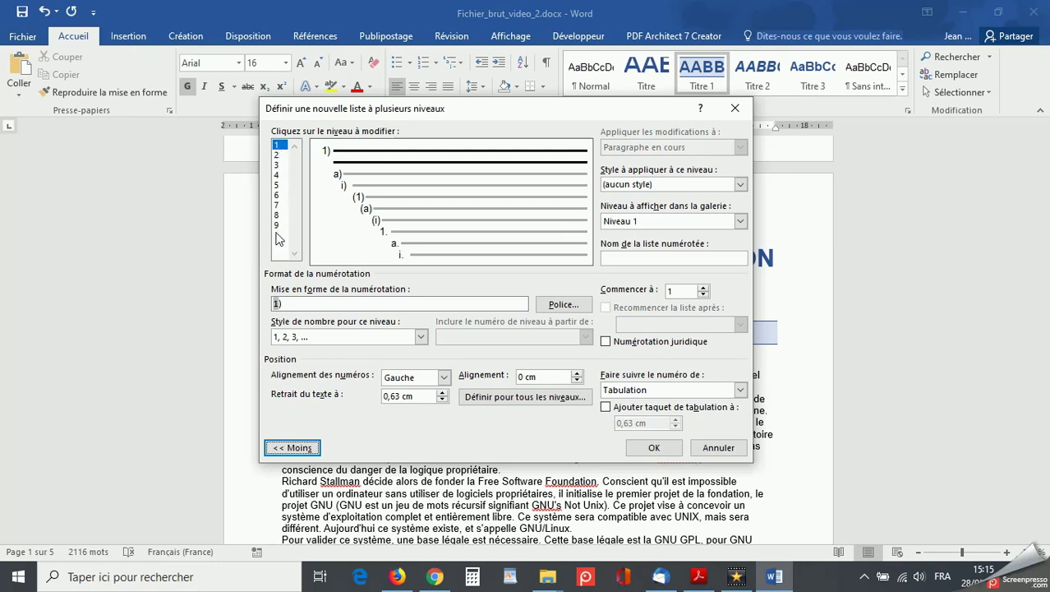
left_click(278, 147)
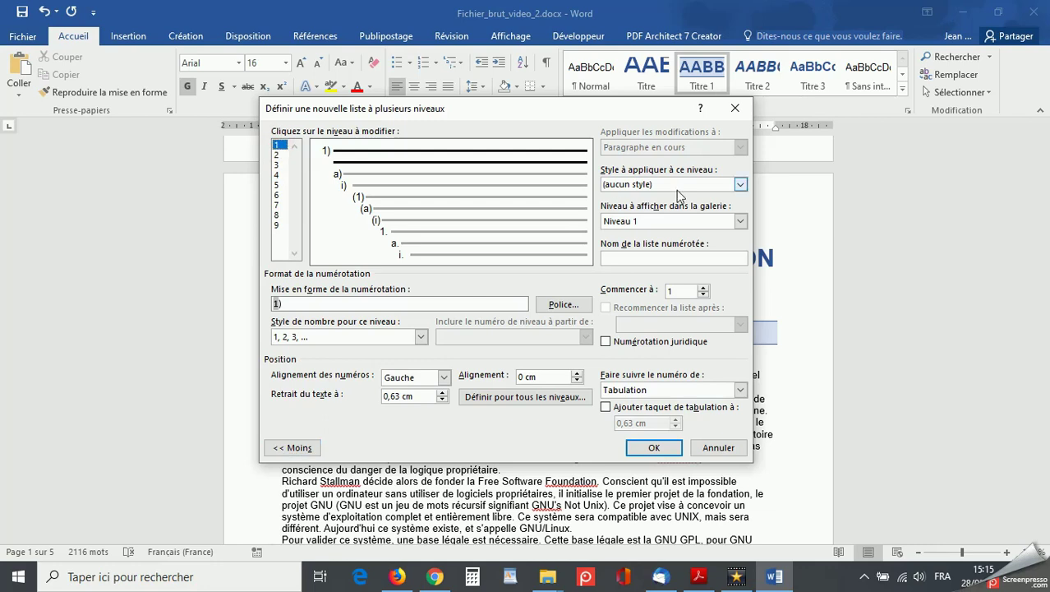
left_click(740, 187)
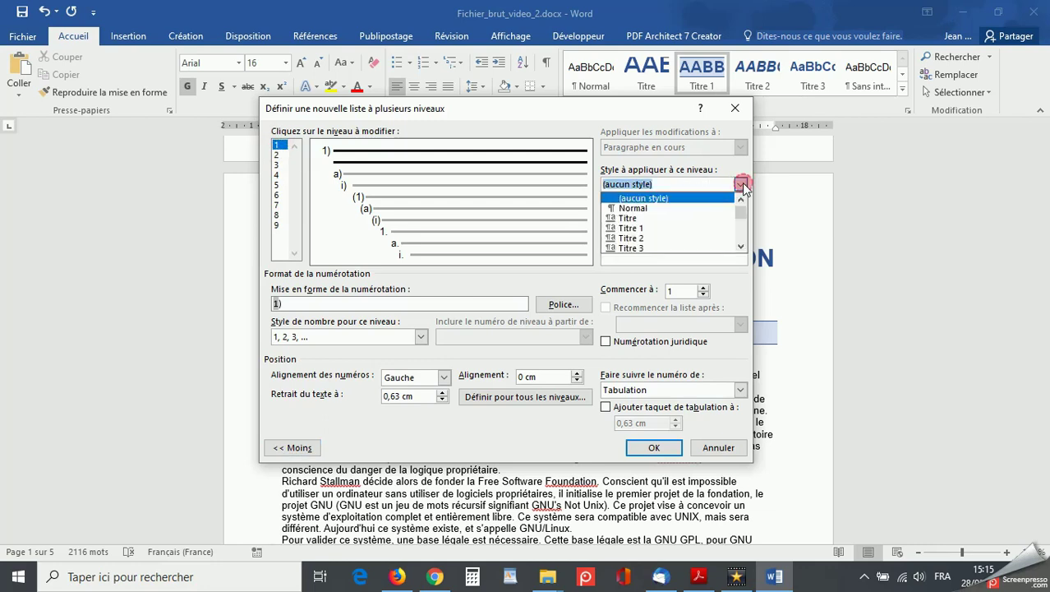
left_click(689, 228)
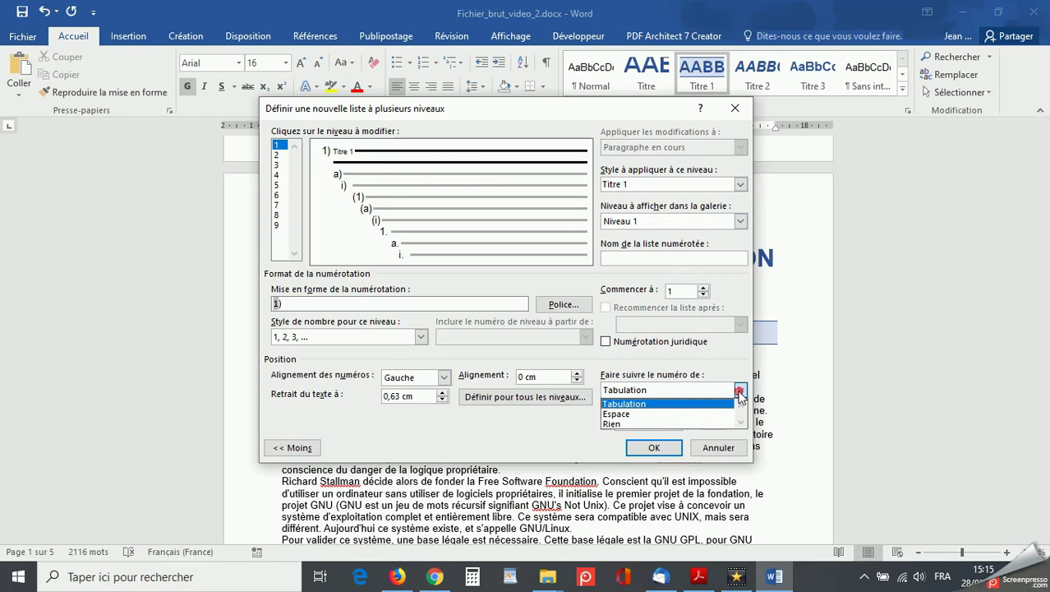
left_click(655, 415)
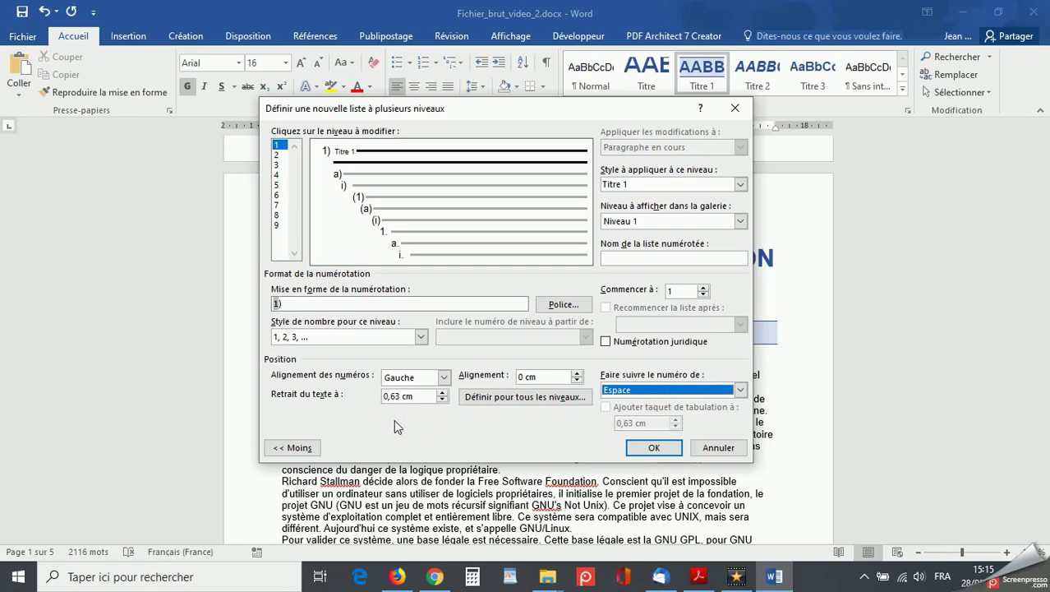
Step: Give level 1 of the list uppercase Roman numbering (I, II, III) in the format "I."
left_click(308, 337)
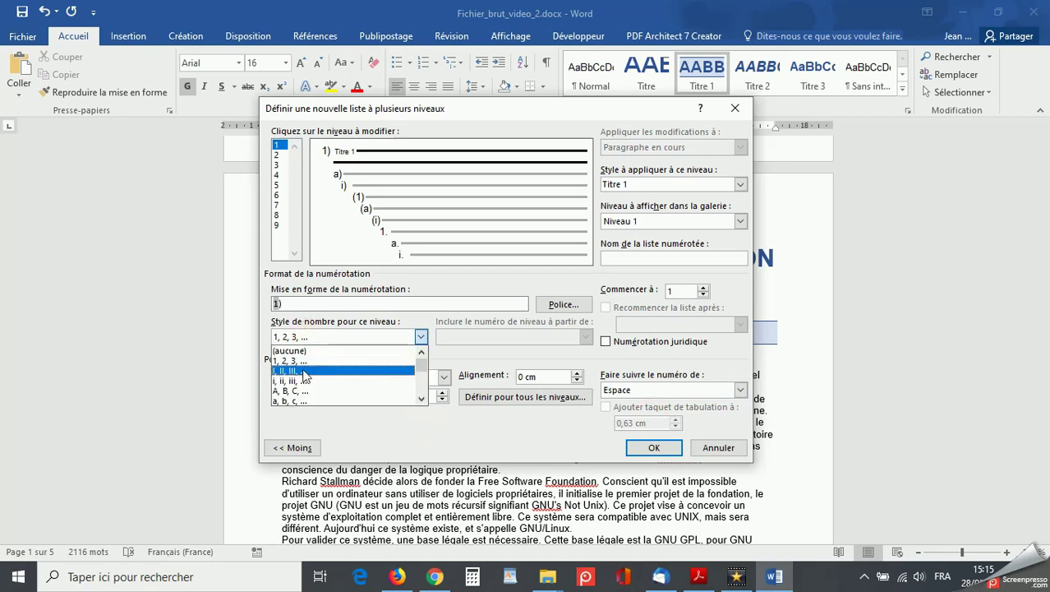
left_click(302, 371)
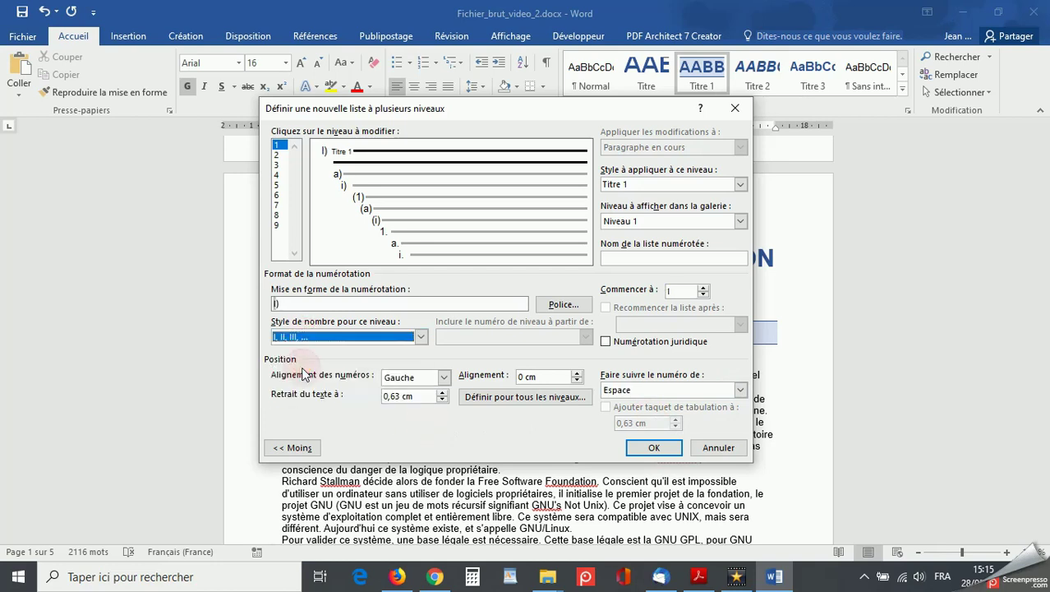
left_click(280, 303)
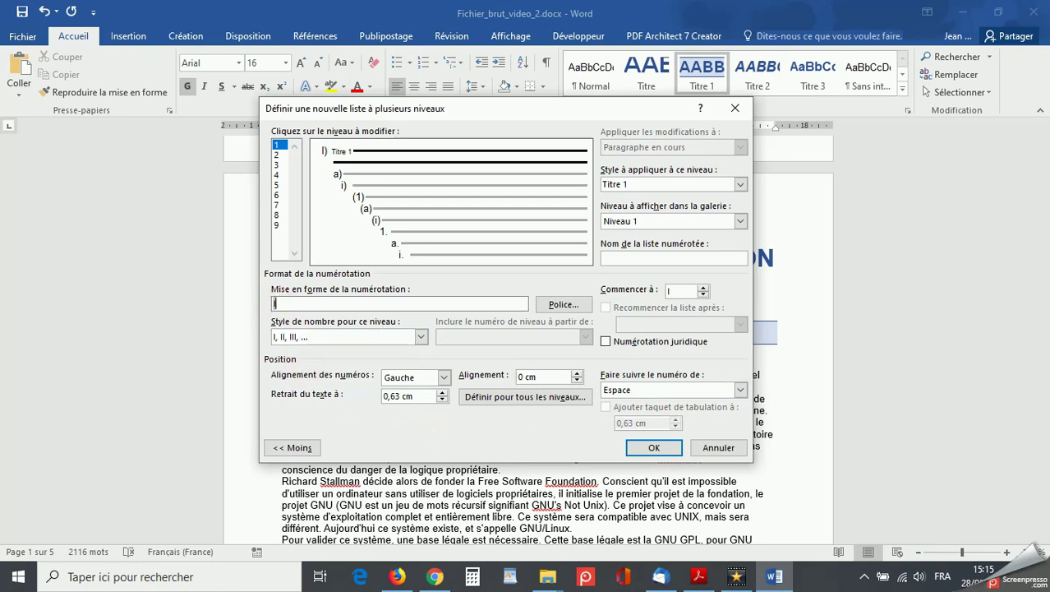
key("BackSpace")
type(".")
Step: Link level 2 of the list to the Titre 2 style and follow its number with a space
left_click(277, 155)
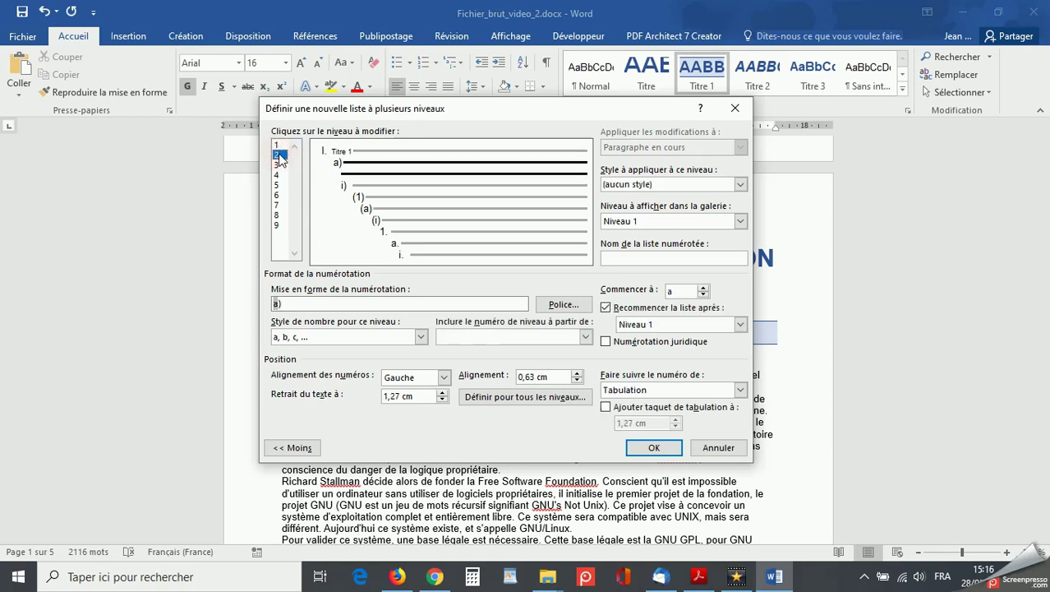
left_click(740, 185)
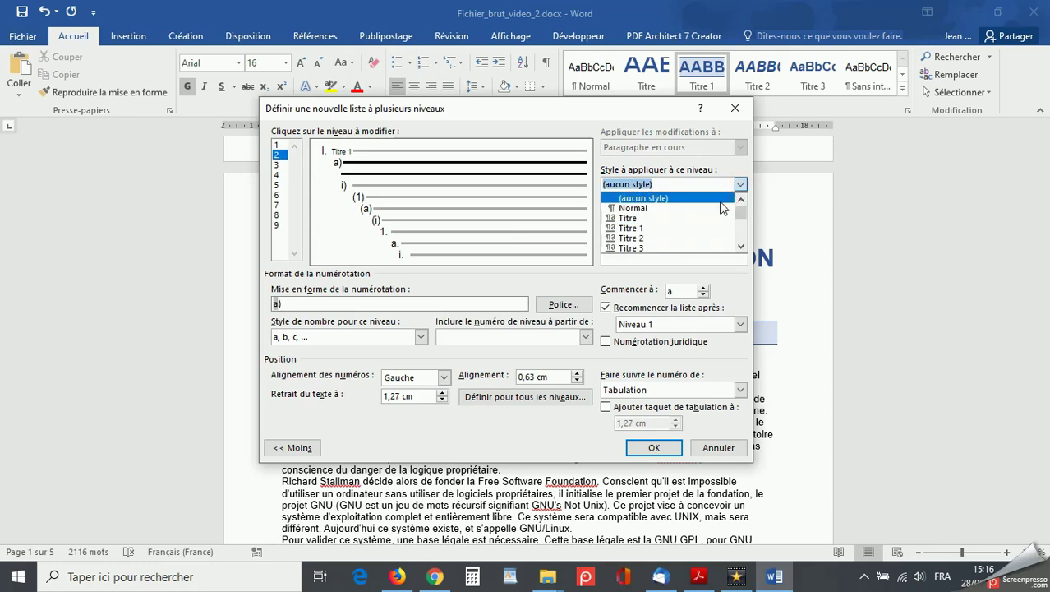
left_click(669, 238)
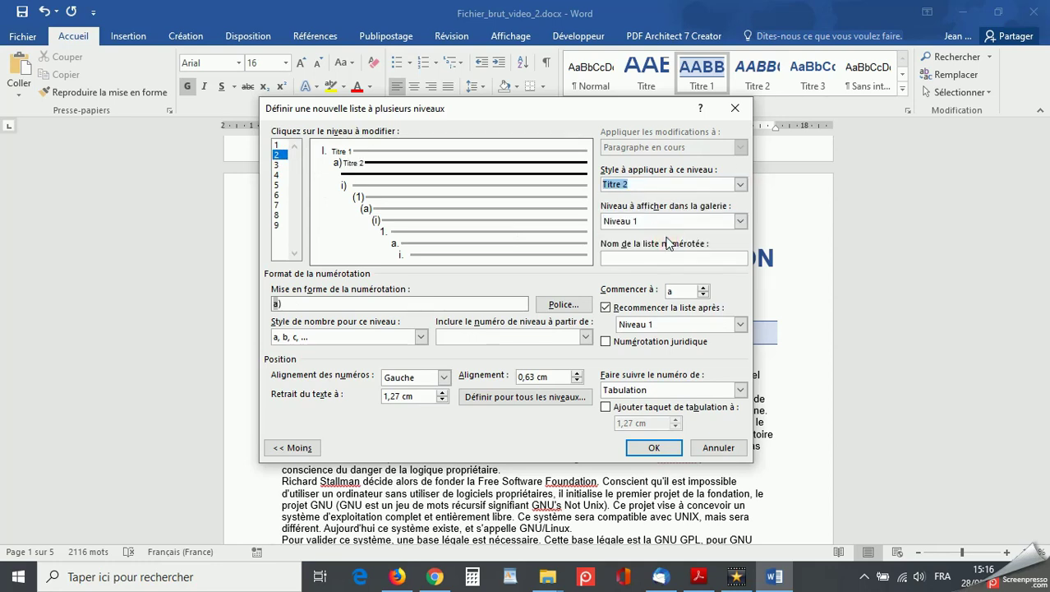
left_click(740, 390)
left_click(673, 413)
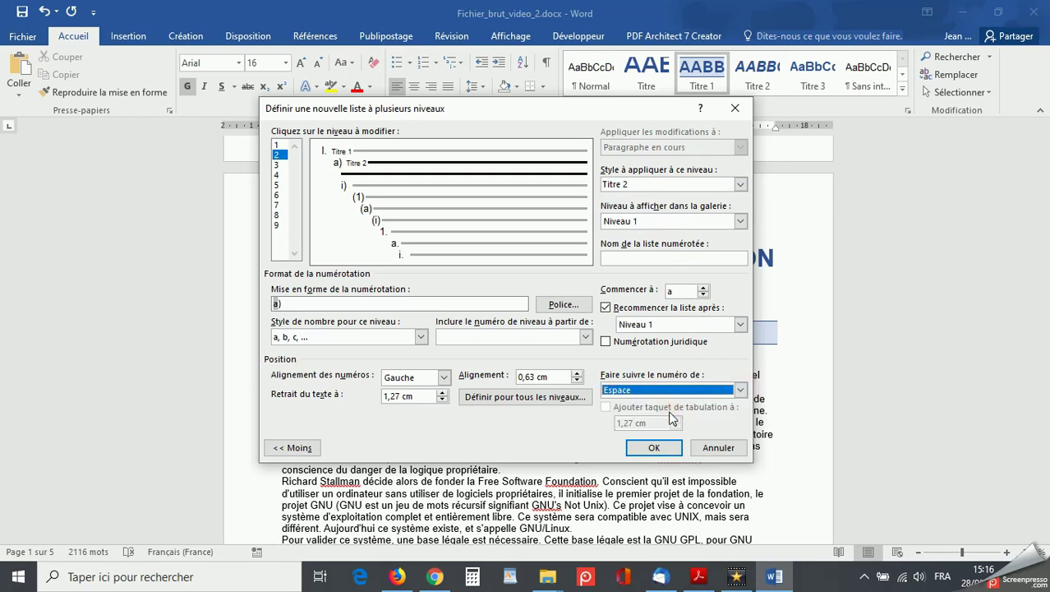
Step: Number level 2 with 1, 2, 3 and include the level 1 number, giving the format "I.1."
left_click(421, 337)
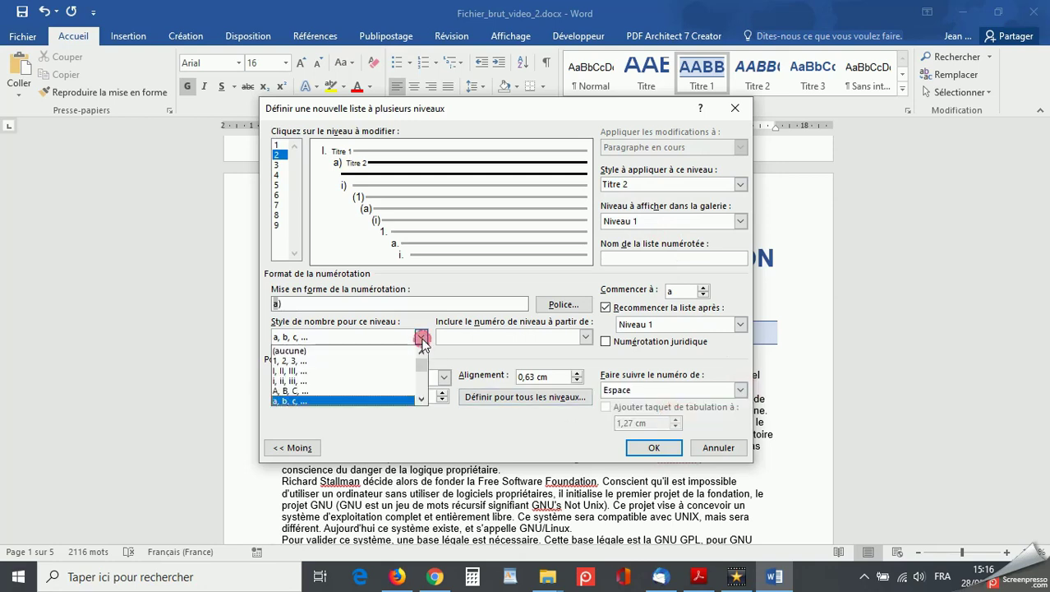
left_click(387, 363)
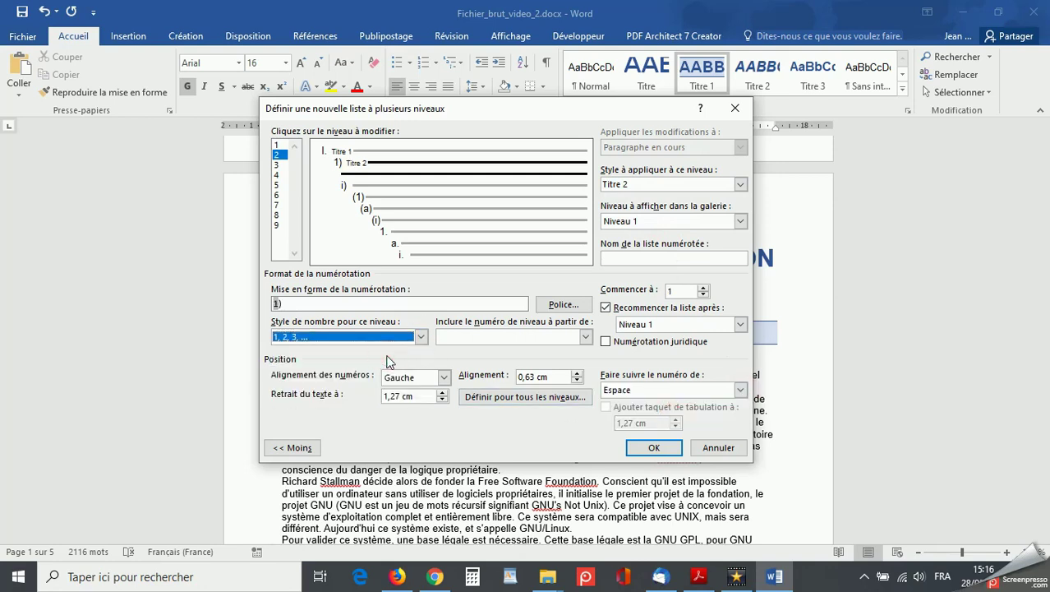
left_click(281, 304)
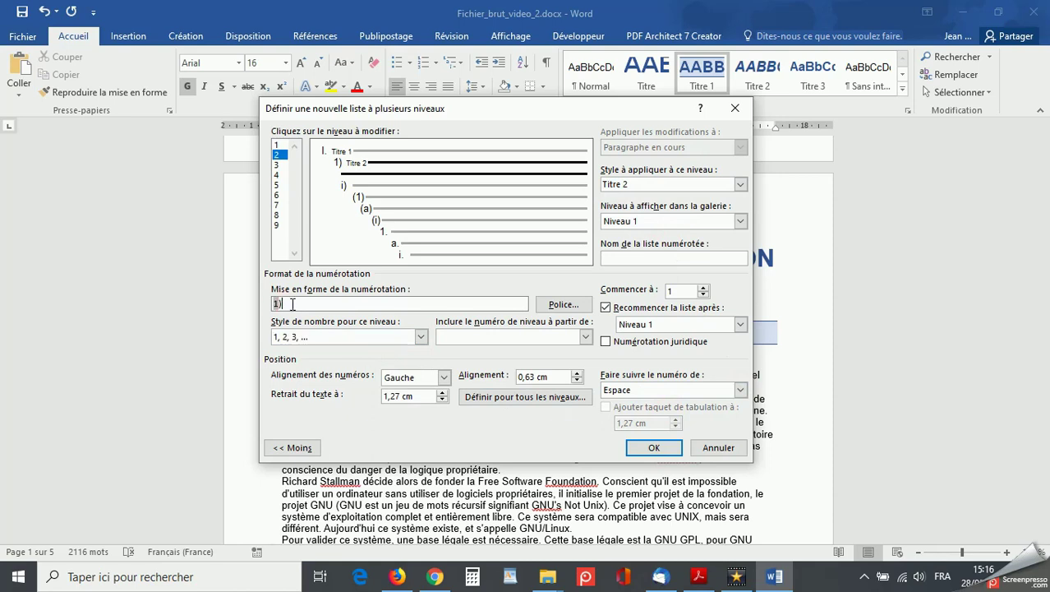
type(".")
left_click(585, 337)
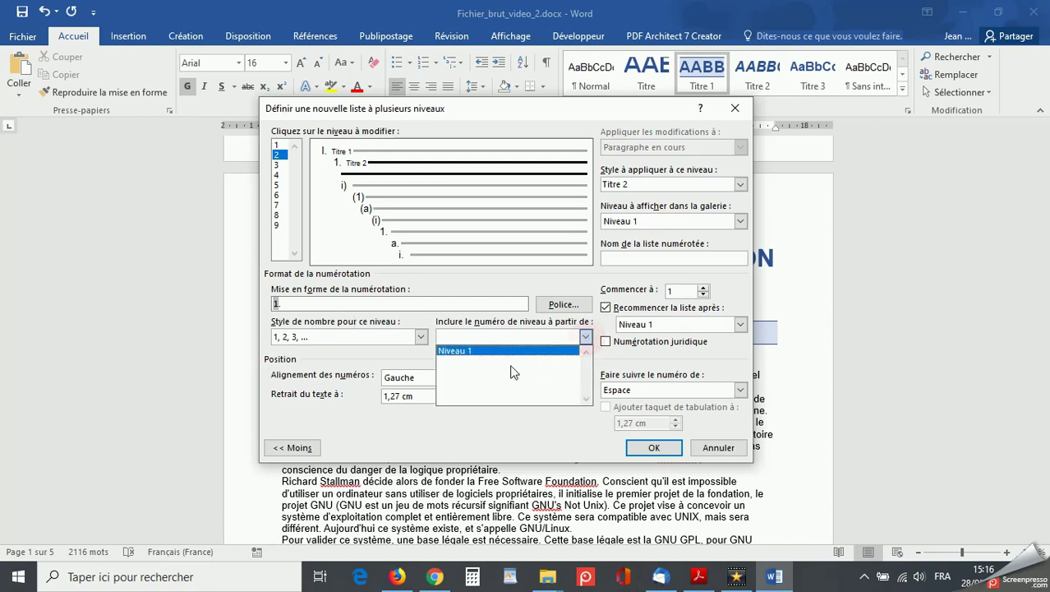
left_click(458, 352)
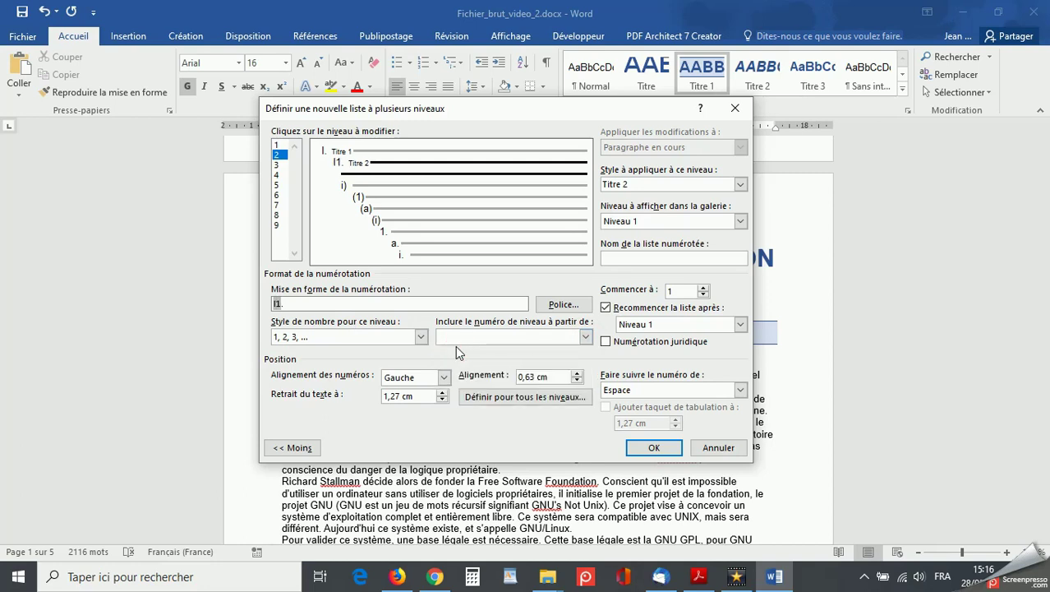
type(".")
Step: Link level 3 of the list to the Titre 3 style and follow its number with a space
left_click(279, 166)
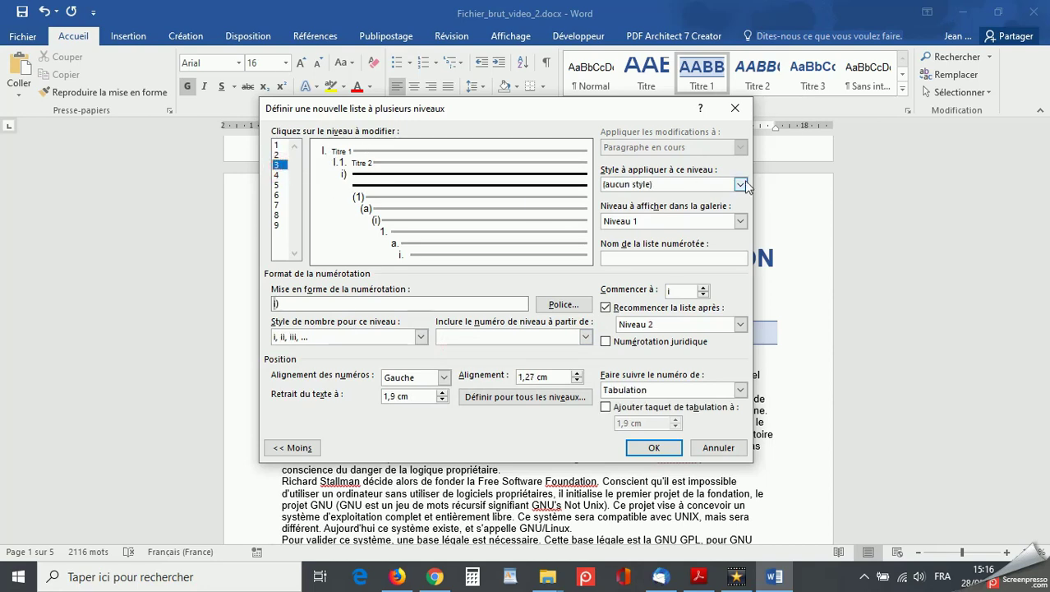
left_click(743, 186)
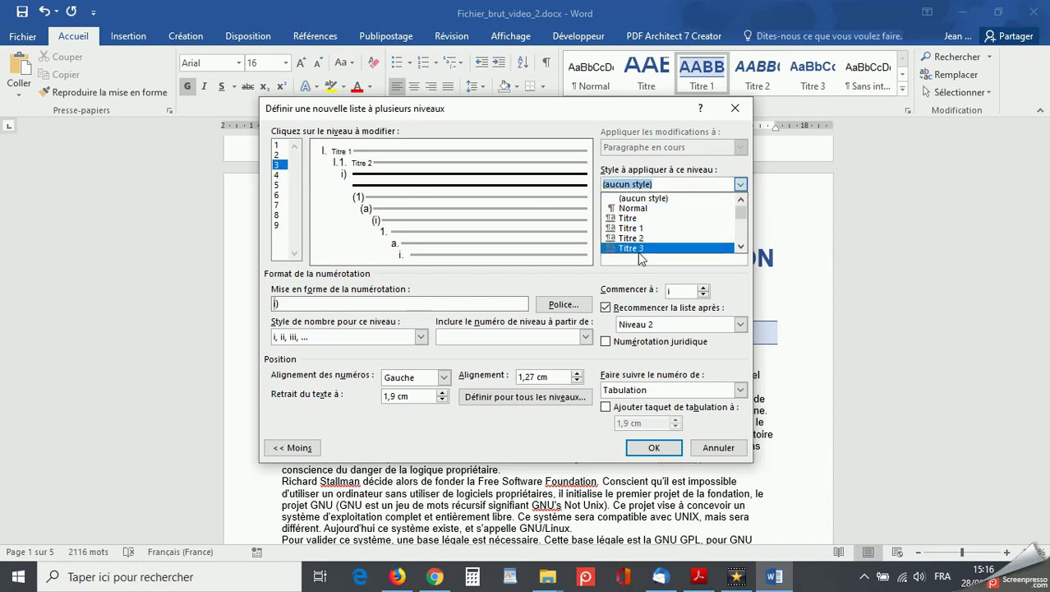
left_click(640, 250)
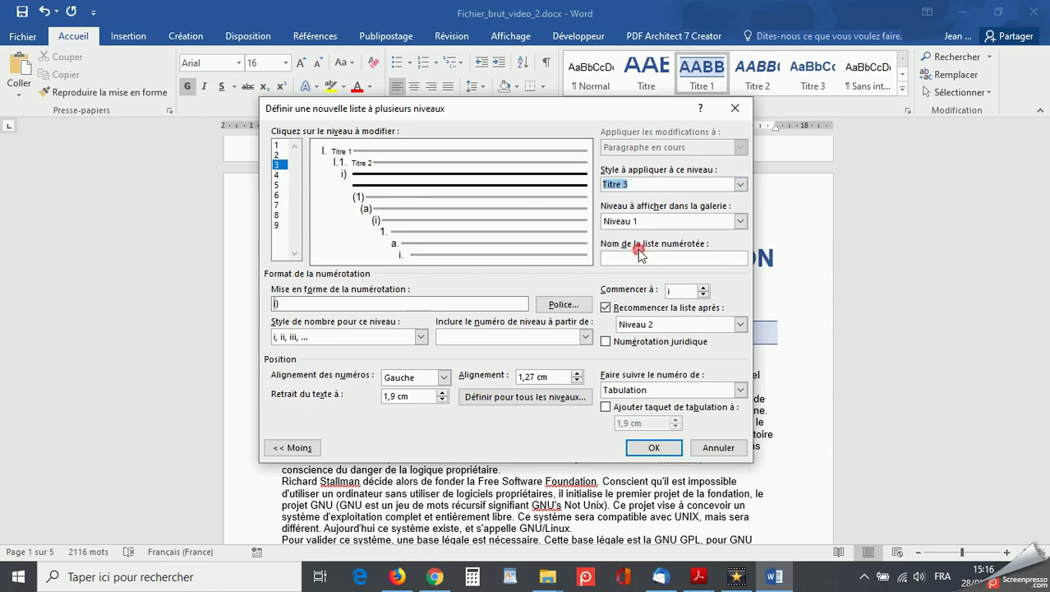
left_click(740, 391)
left_click(667, 412)
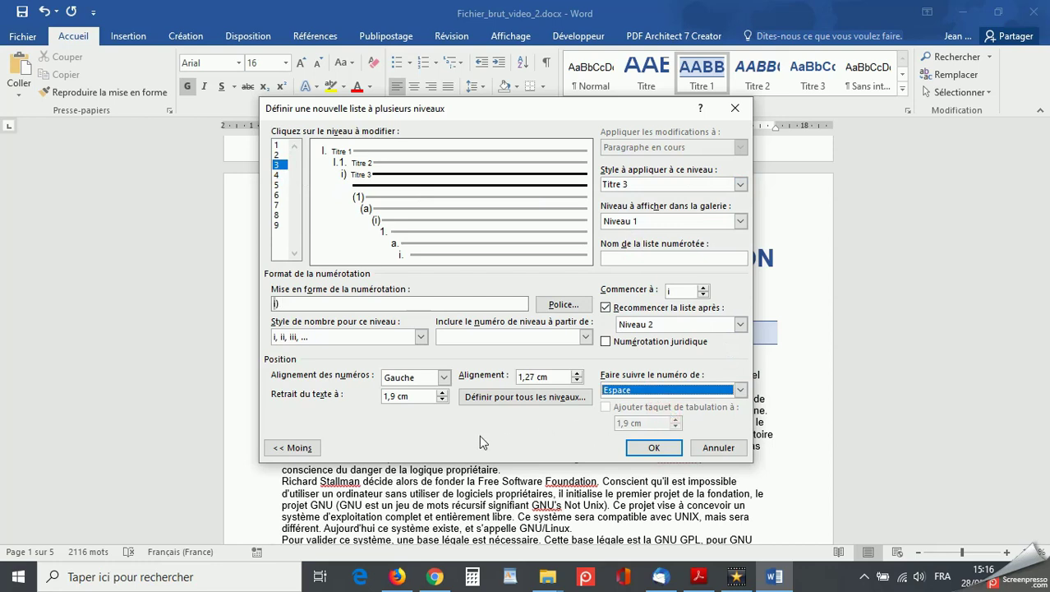
Step: Number level 3 with a, b, c, include the level 1 and 2 numbers in the format "I.1.a.", and apply the multilevel list
left_click(421, 336)
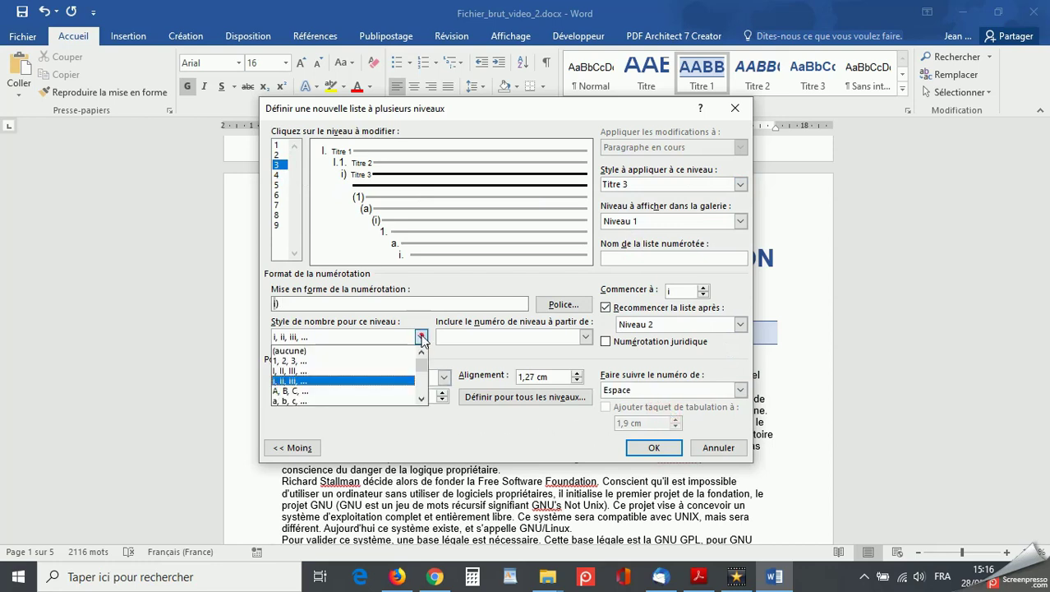
left_click(344, 400)
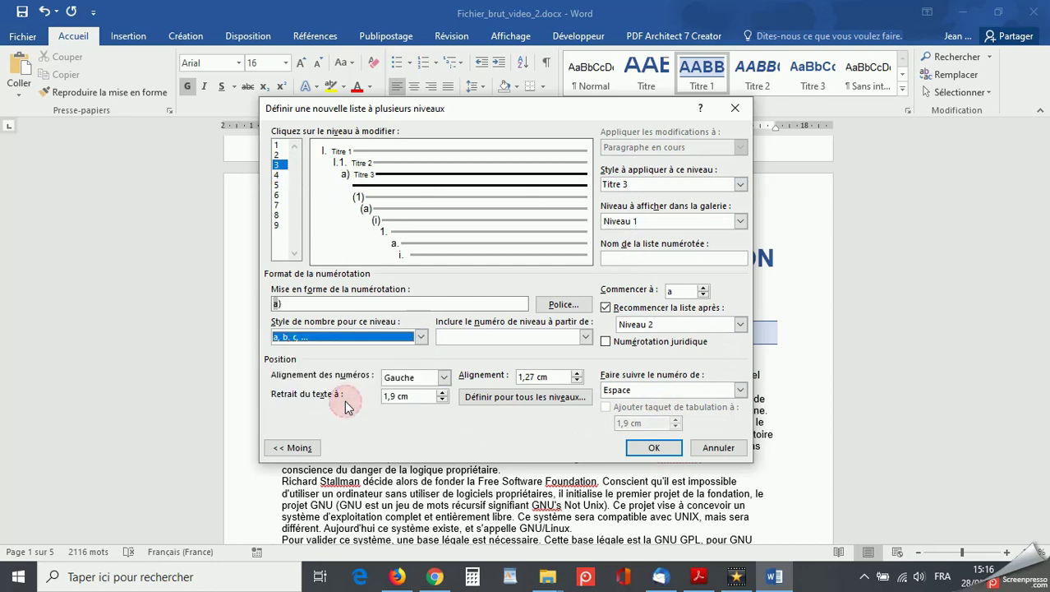
left_click(284, 304)
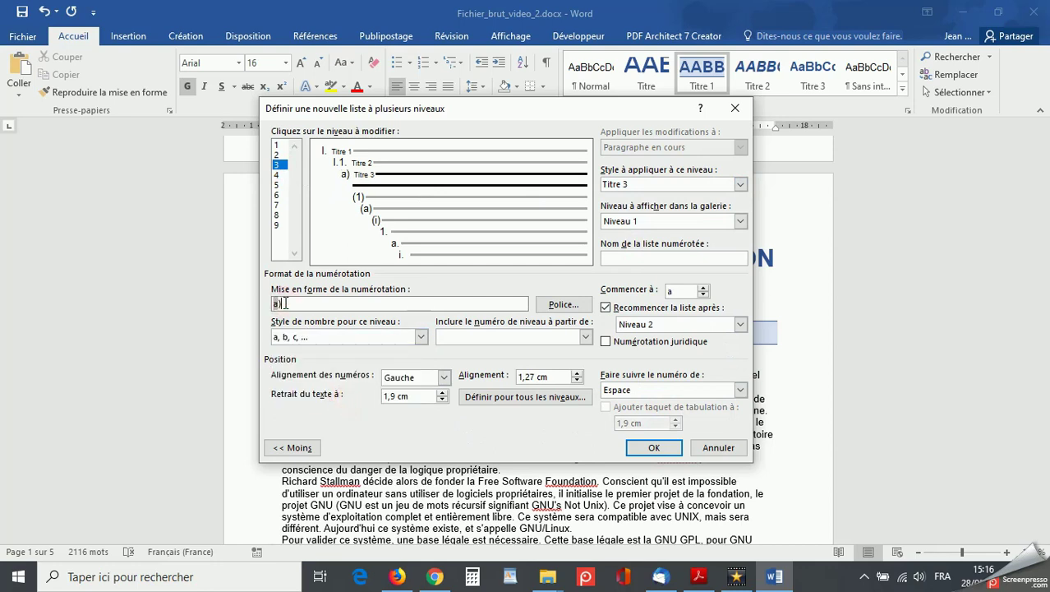
key("BackSpace")
left_click(585, 336)
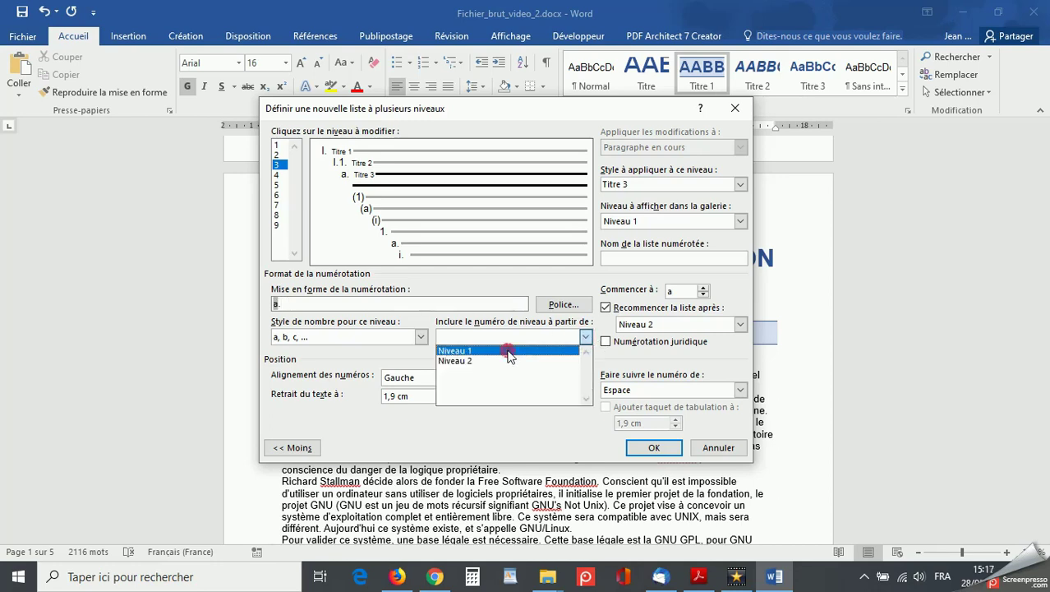
left_click(511, 352)
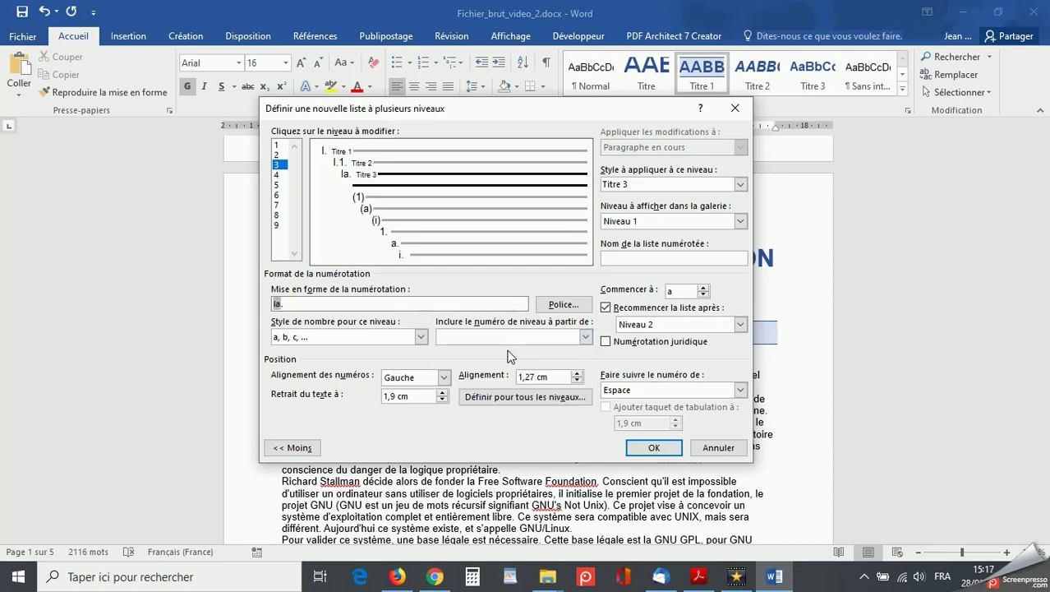
left_click(585, 337)
left_click(519, 361)
type(".1")
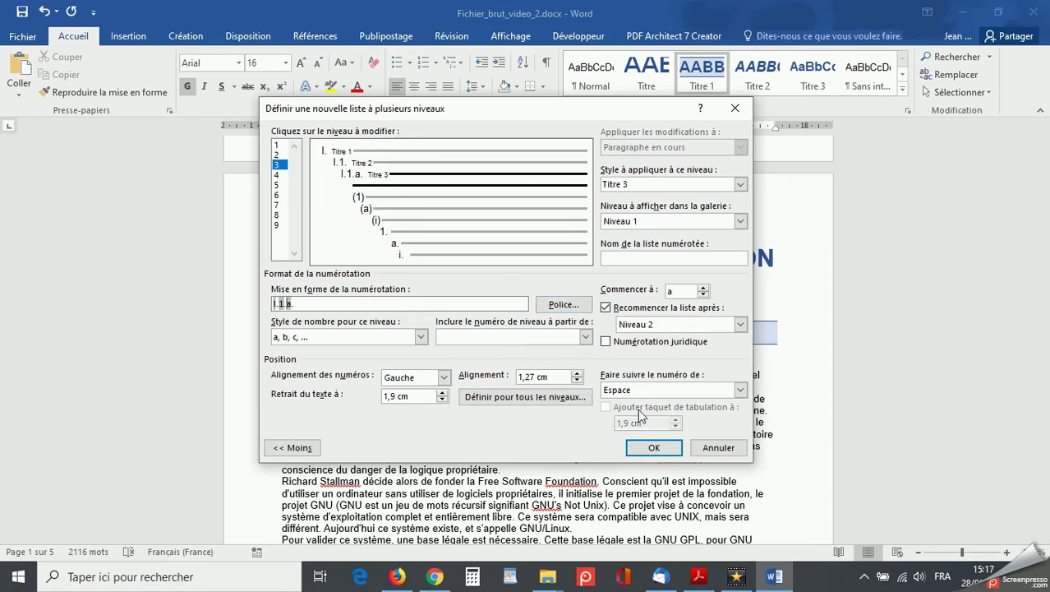
left_click(654, 448)
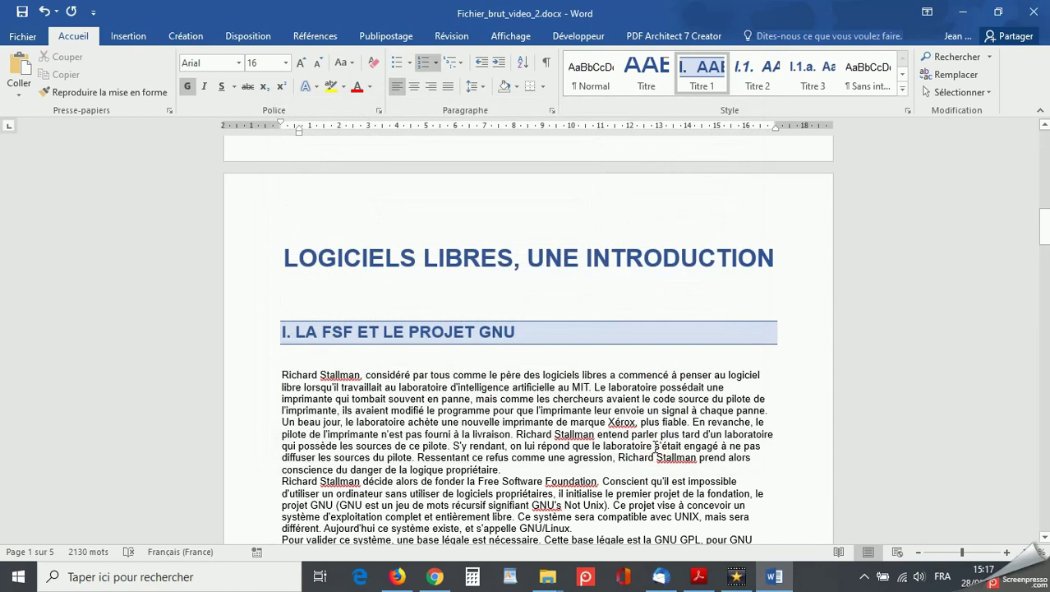
Step: Review the numbering of the headings throughout the document
scroll(656, 448, "down", 20)
scroll(655, 448, "down", 15)
scroll(655, 448, "down", 15)
scroll(655, 448, "down", 5)
scroll(655, 448, "up", 12)
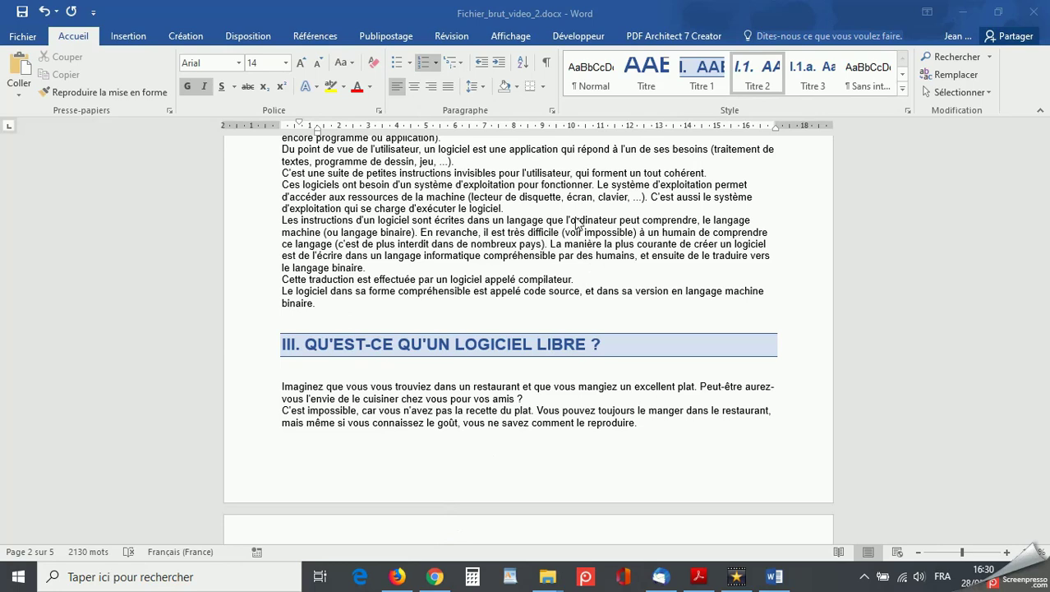
Step: Display the document in outline view with headings down to Niveau 3 to check the numbered structure
left_click(516, 37)
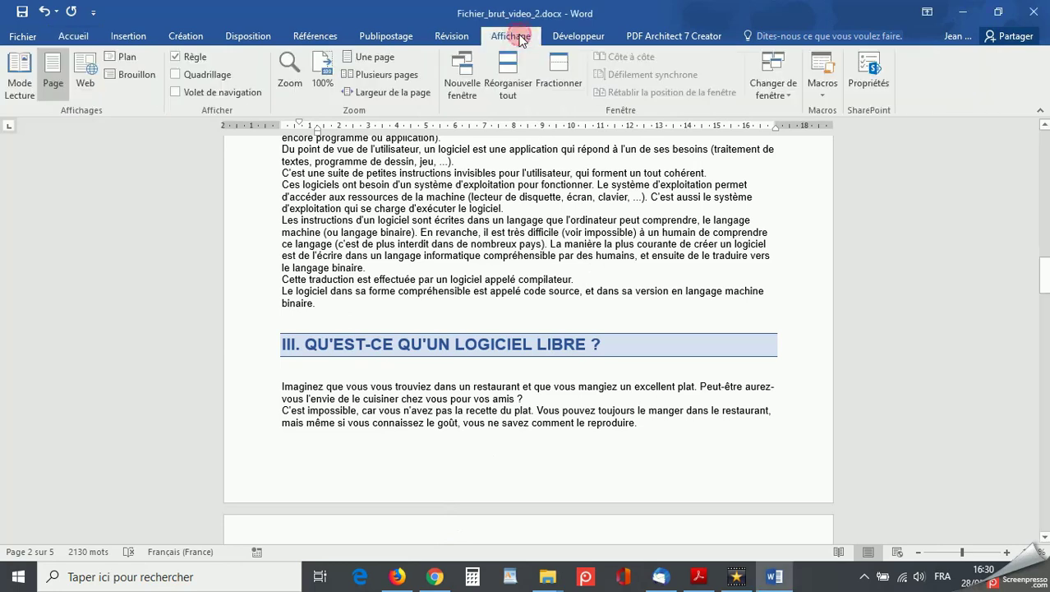
left_click(126, 59)
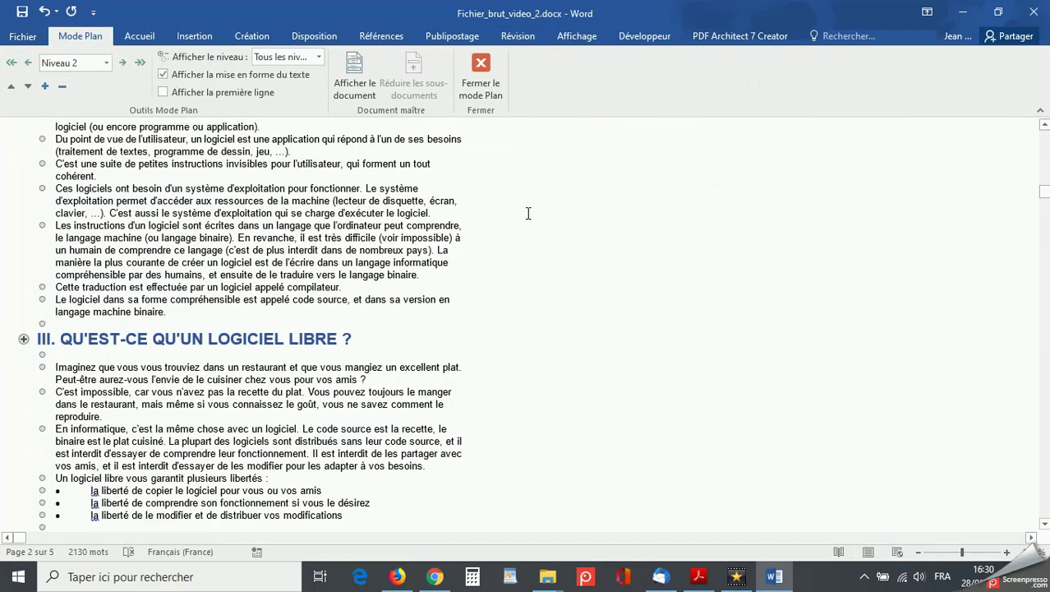
left_click(318, 57)
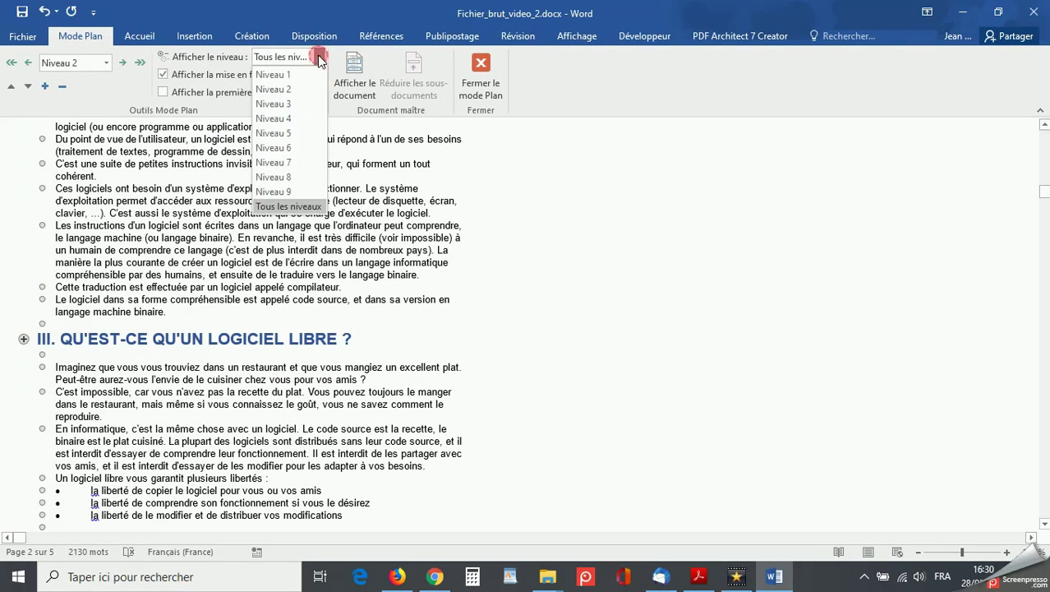
left_click(295, 102)
scroll(562, 294, "up", 2)
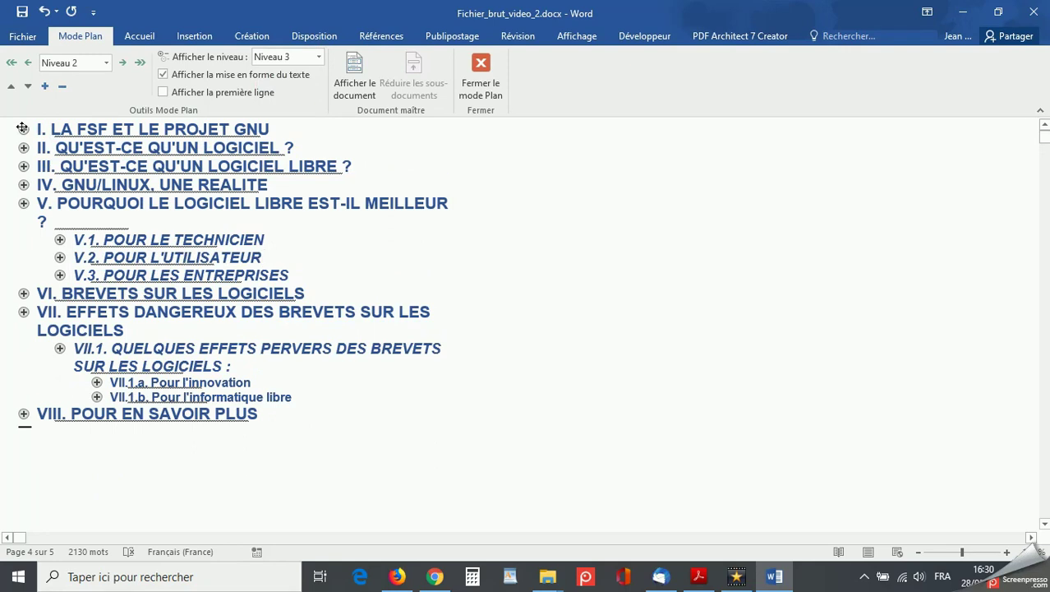
Step: Move the FSF section to third place and back, and demote the "QU'EST-CE QU'UN LOGICIEL LIBRE ?" heading to Niveau 2 and back
left_click_drag(22, 128, 24, 170)
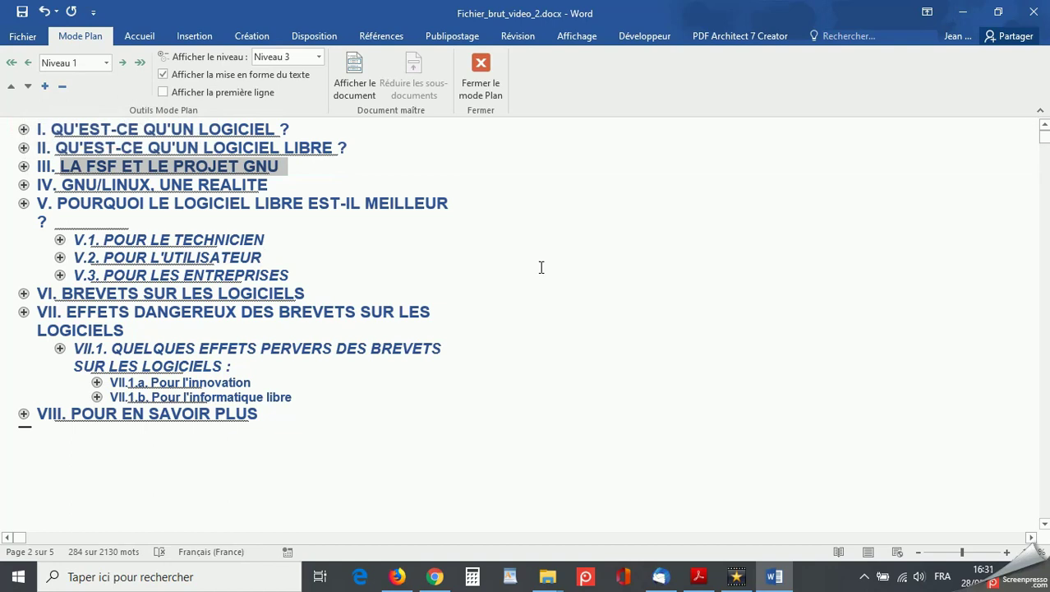
left_click_drag(21, 167, 26, 129)
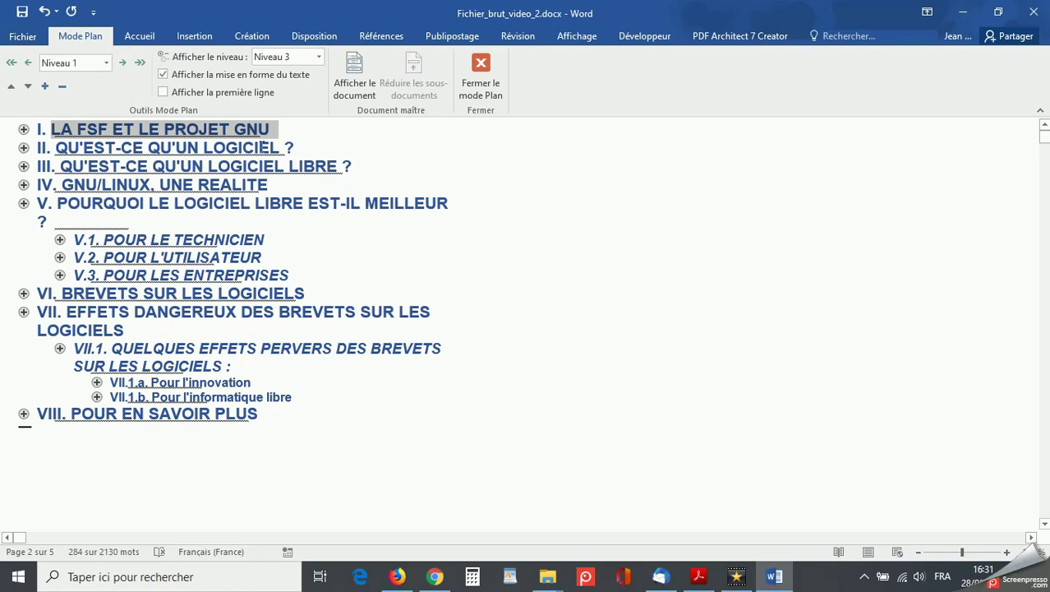
left_click(24, 167)
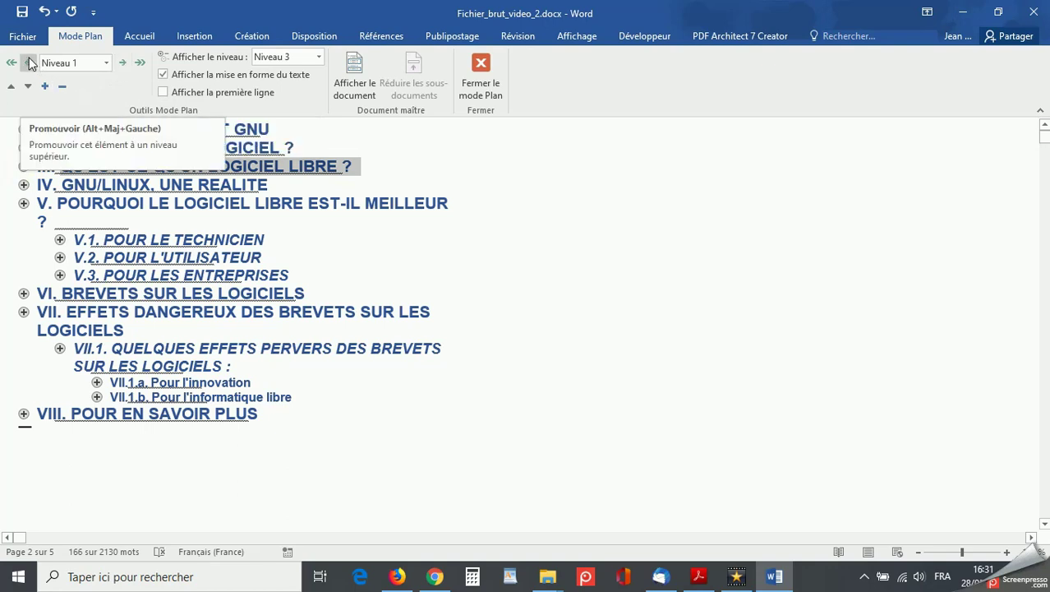
left_click(123, 63)
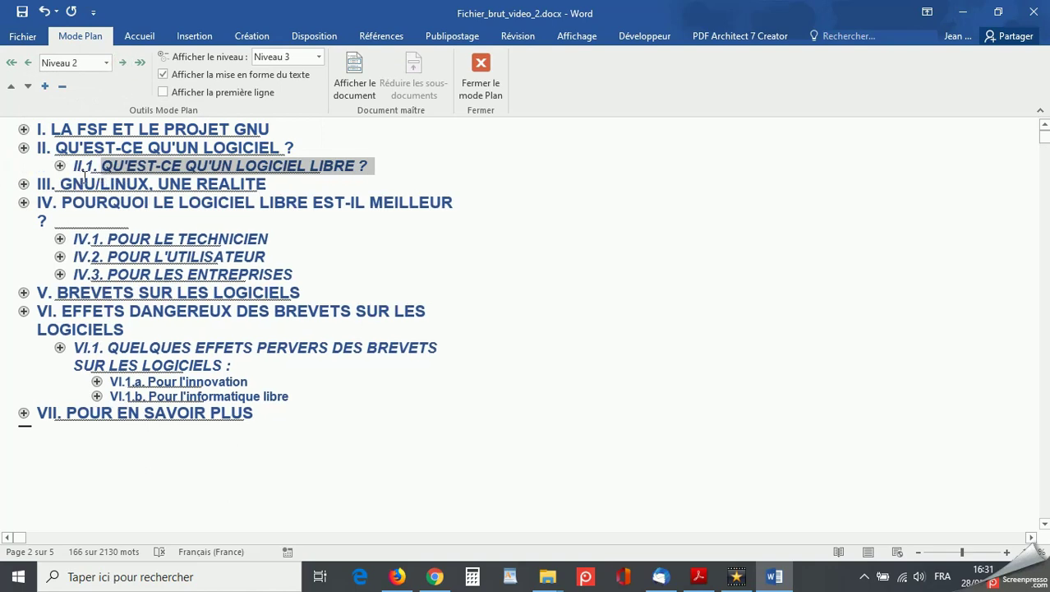
left_click(28, 63)
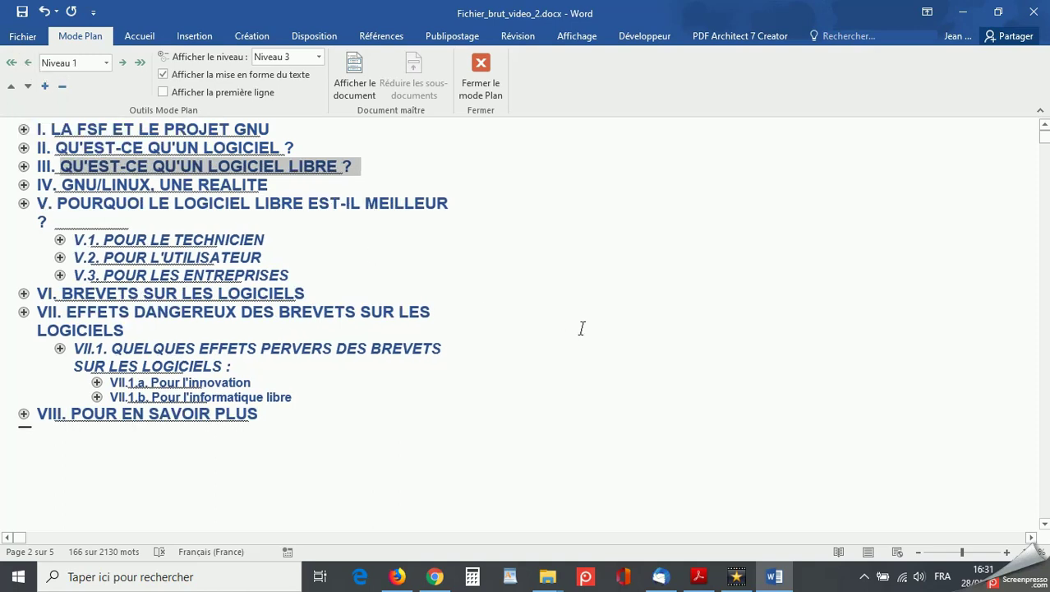
Step: Close the outline view, return to the page layout and clear the selection in the section on free software
left_click(480, 63)
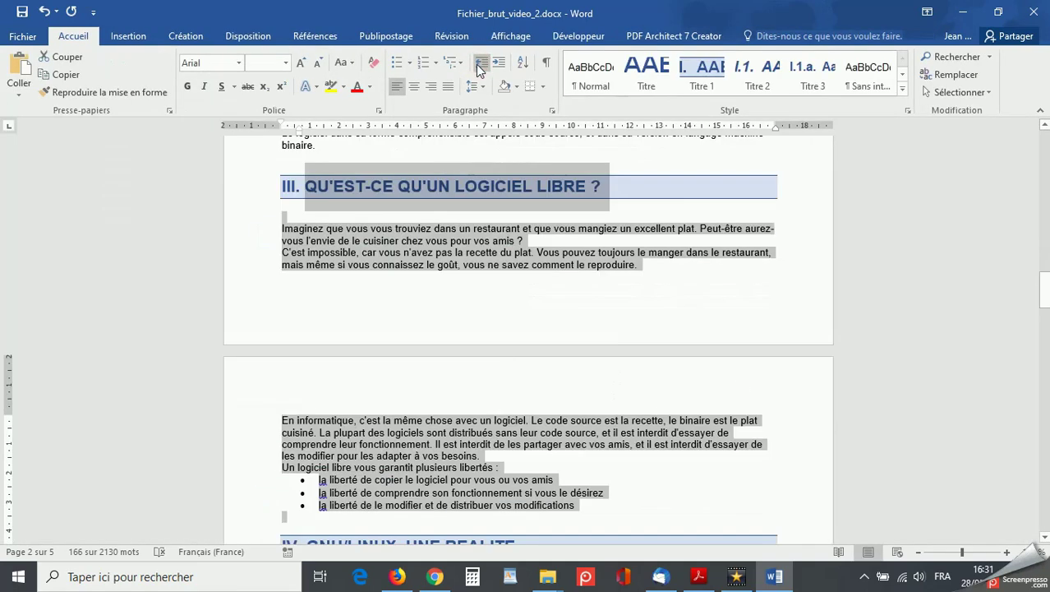
left_click(615, 301)
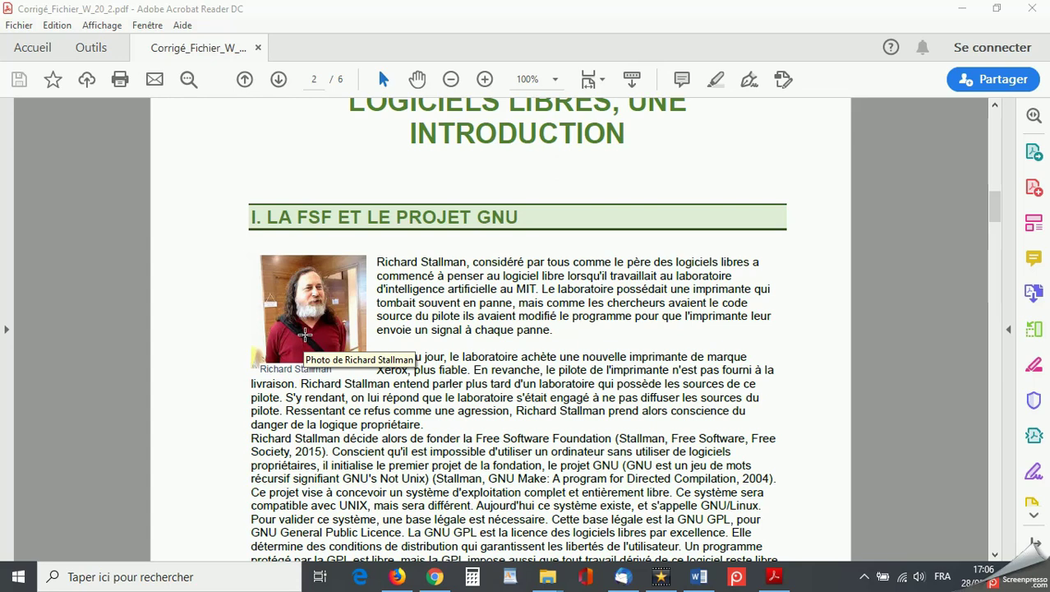
Step: Insert the picture RStallman.jpg at the start of the first paragraph under "LA FSF ET LE PROJET GNU"
left_click(964, 13)
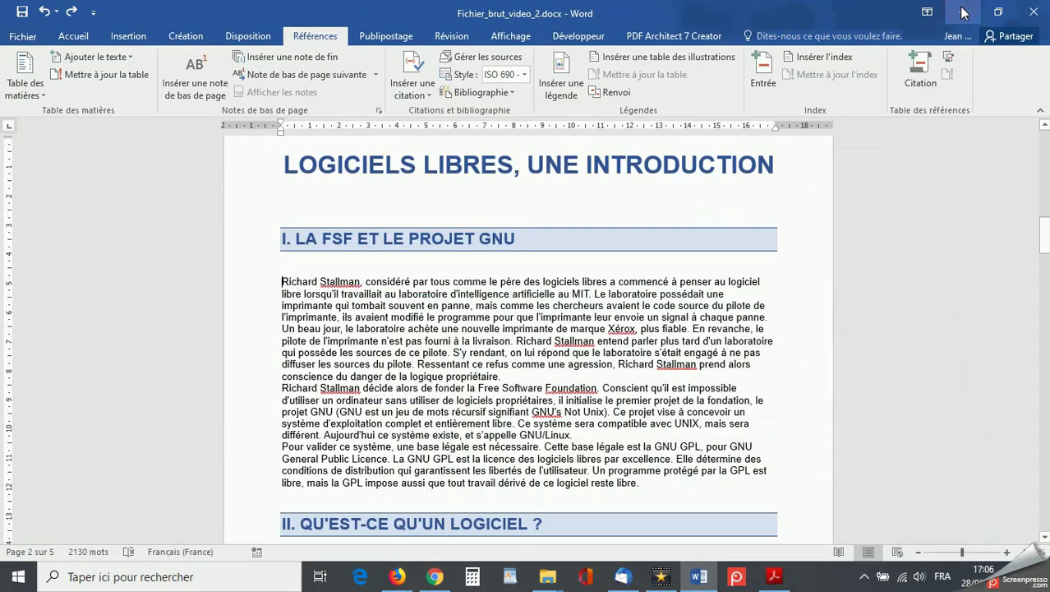
left_click(281, 280)
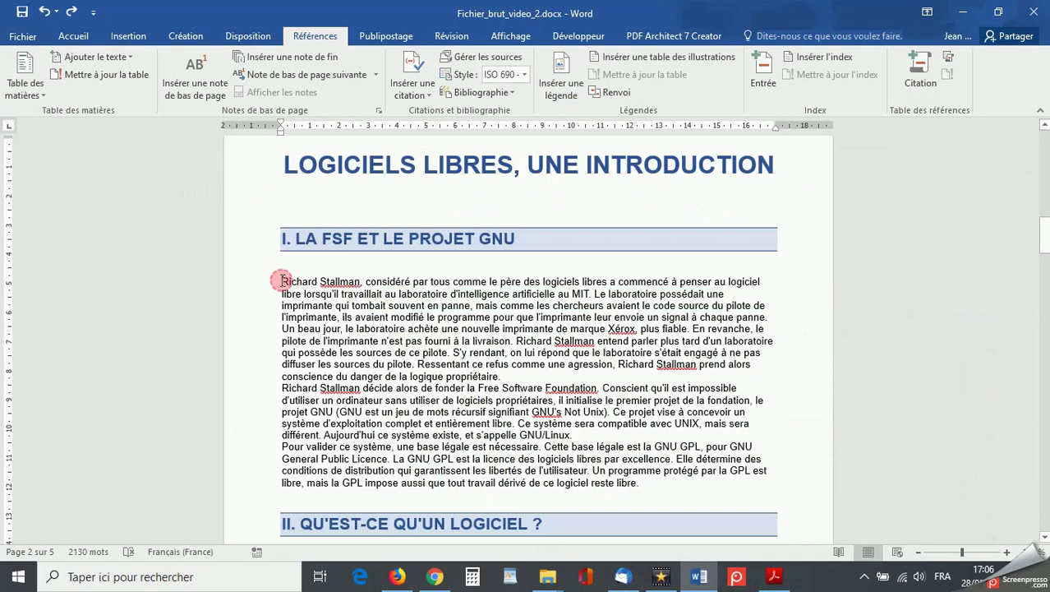
left_click(129, 36)
left_click(152, 70)
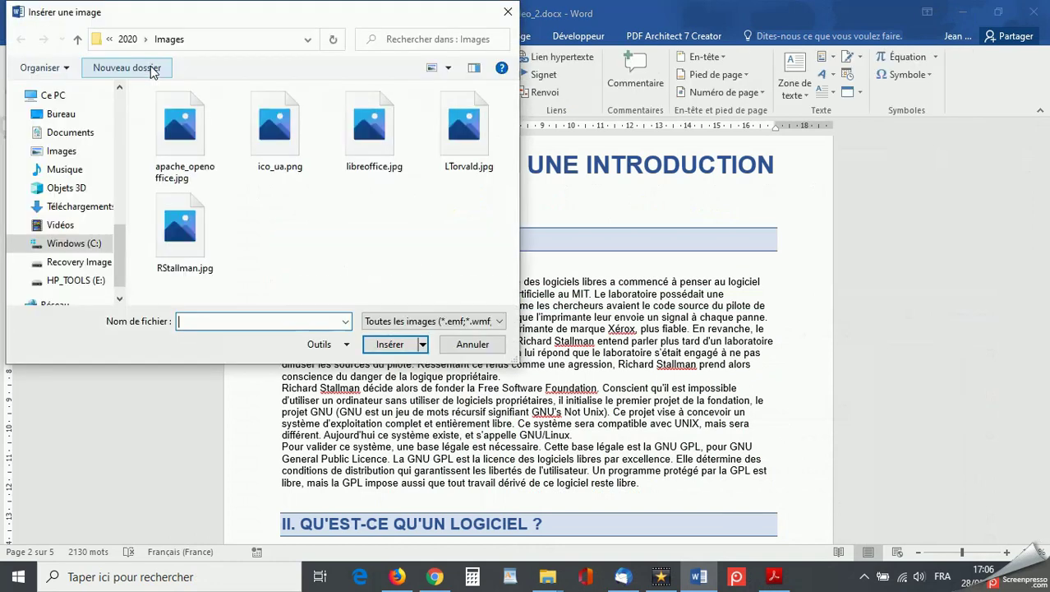
double_click(172, 222)
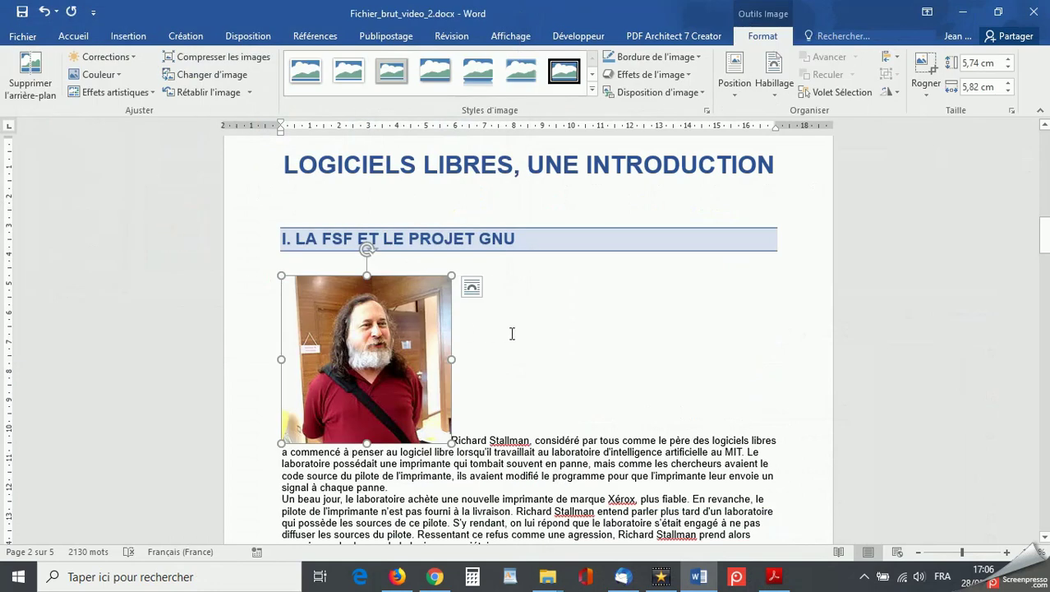
Step: Shrink the Stallman picture to about 4.08 by 4.13 cm and apply Encadré text wrapping
left_click_drag(451, 277, 396, 325)
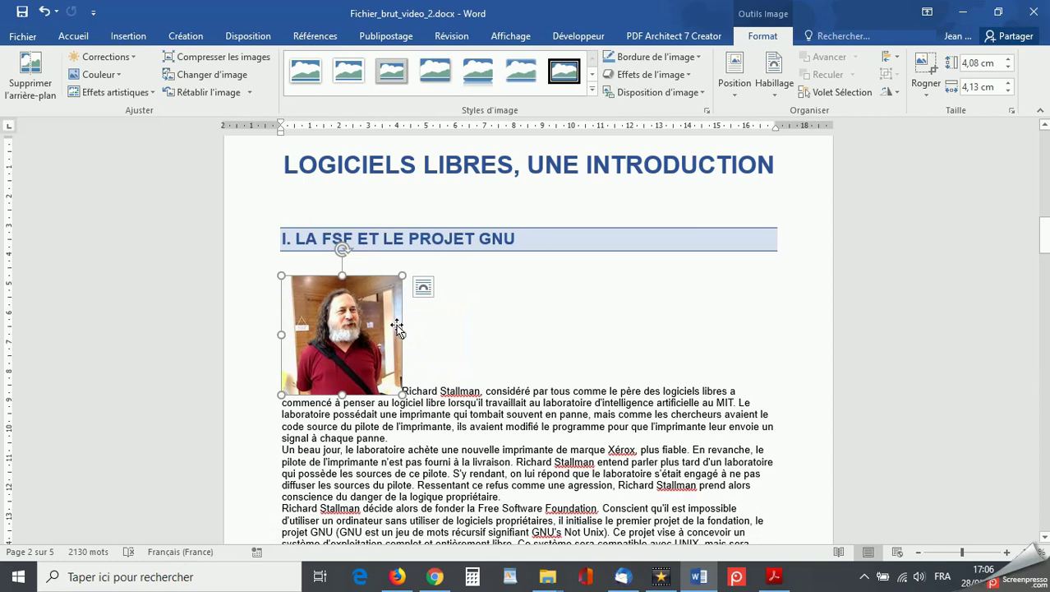
left_click(423, 289)
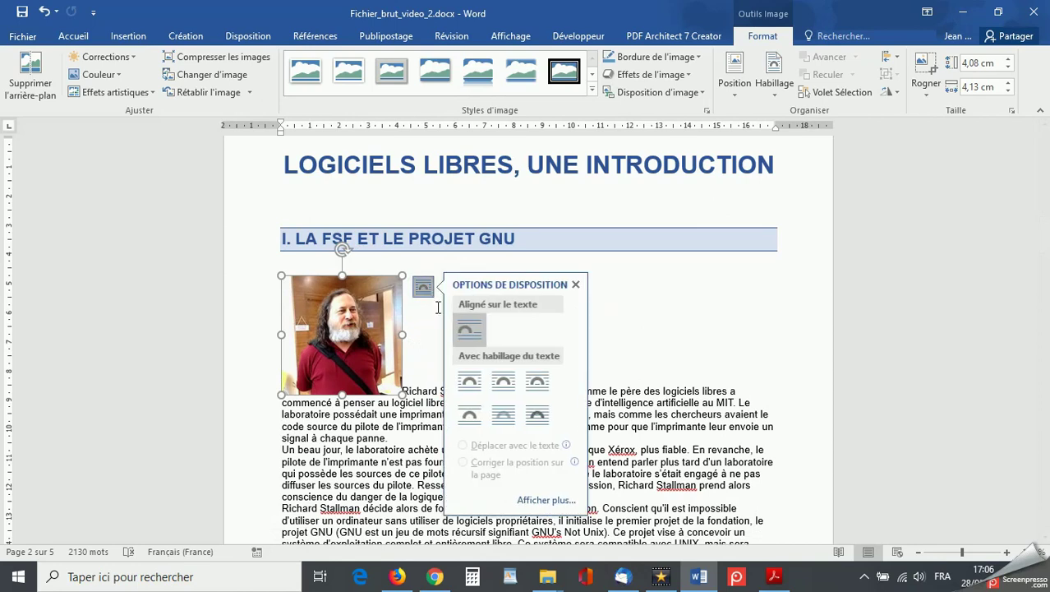
left_click(469, 383)
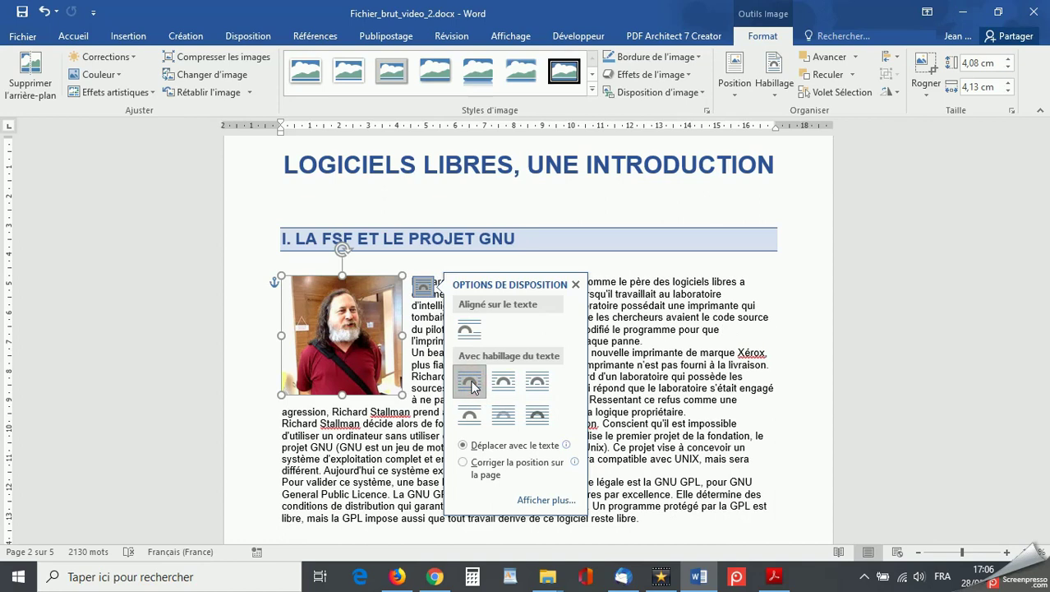
Step: Set the picture's text distance to 0.5 cm on its right side and increase the distance below it
left_click(536, 501)
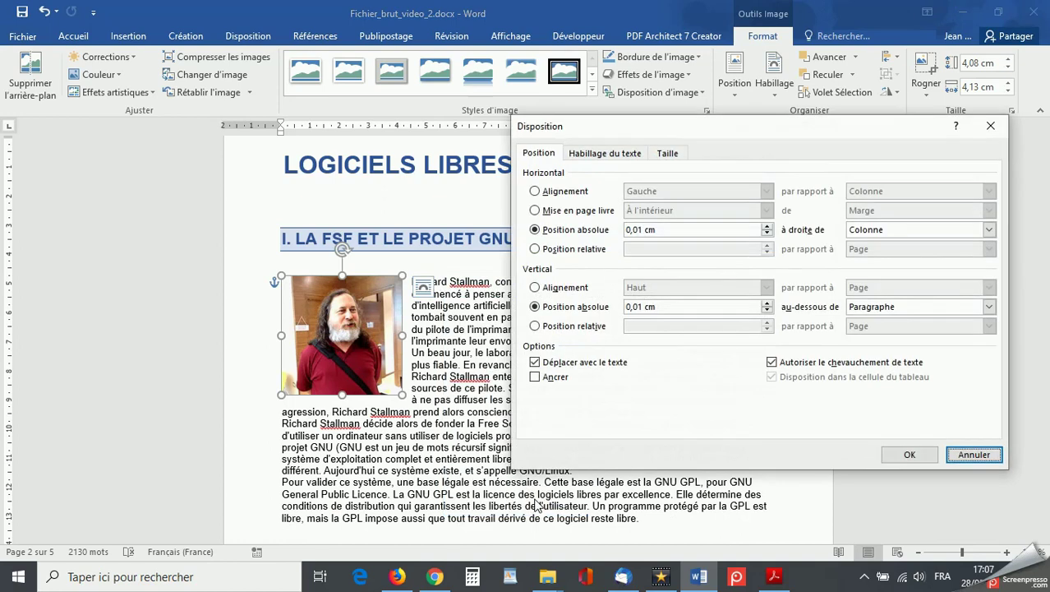
left_click(631, 154)
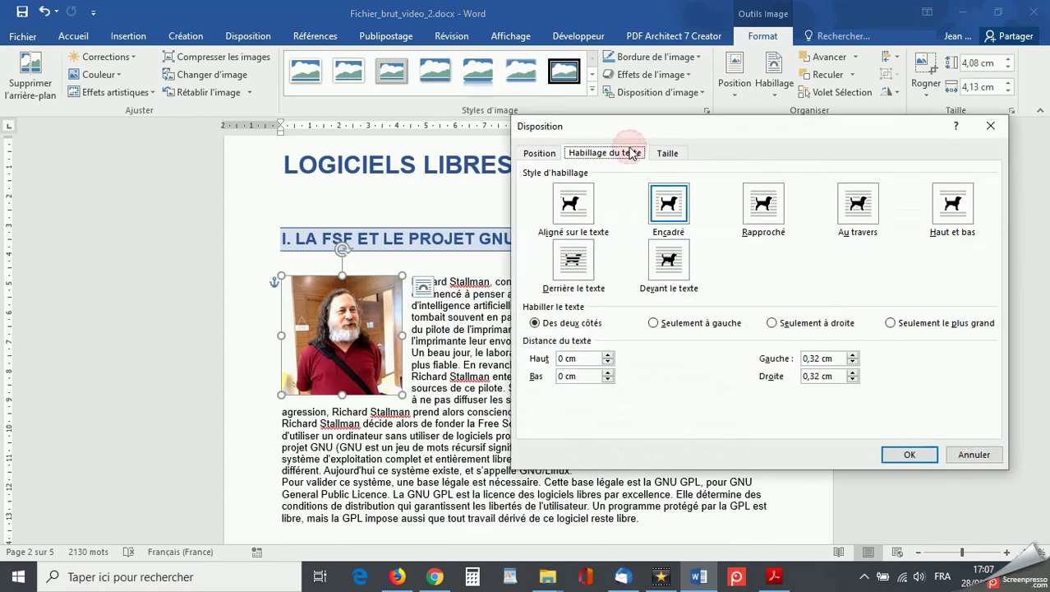
left_click(852, 371)
left_click(852, 372)
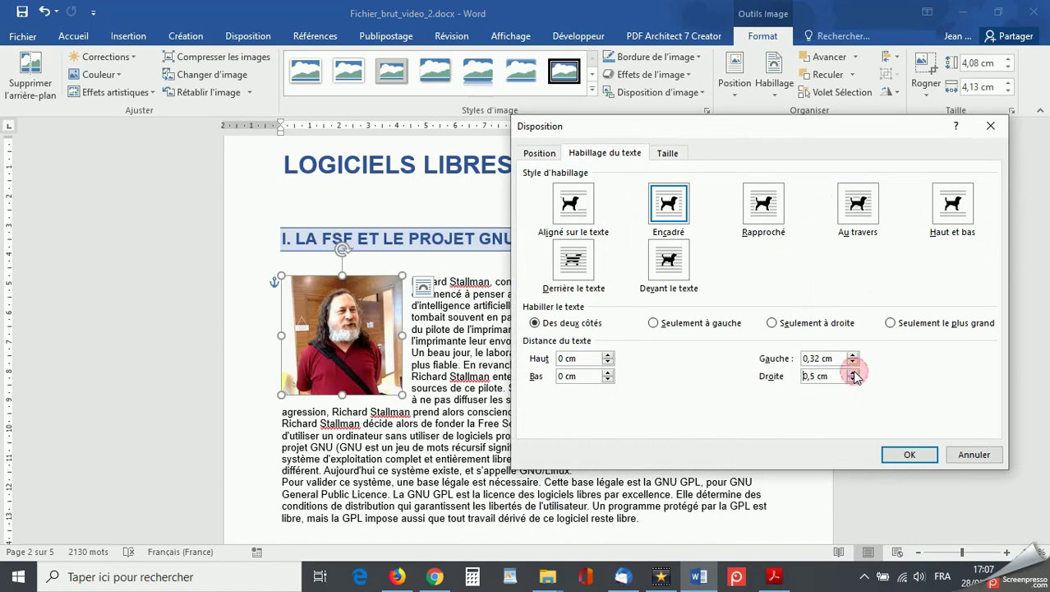
left_click(608, 373)
left_click(608, 373)
left_click(921, 454)
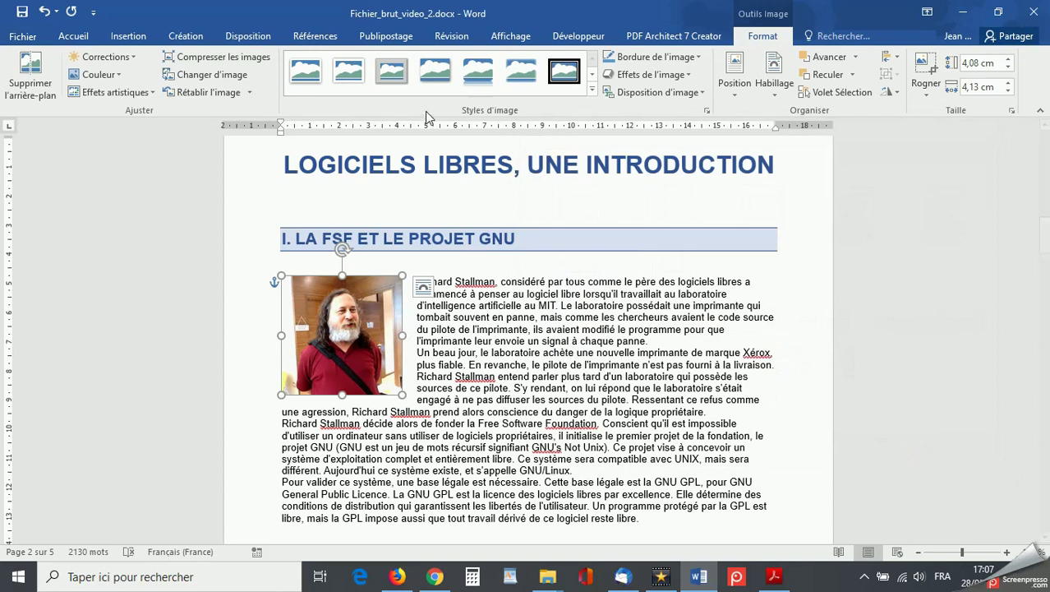
Step: Insert the caption "1 Richard Stallman" below the picture, excluding the Figure label from the caption
left_click(315, 35)
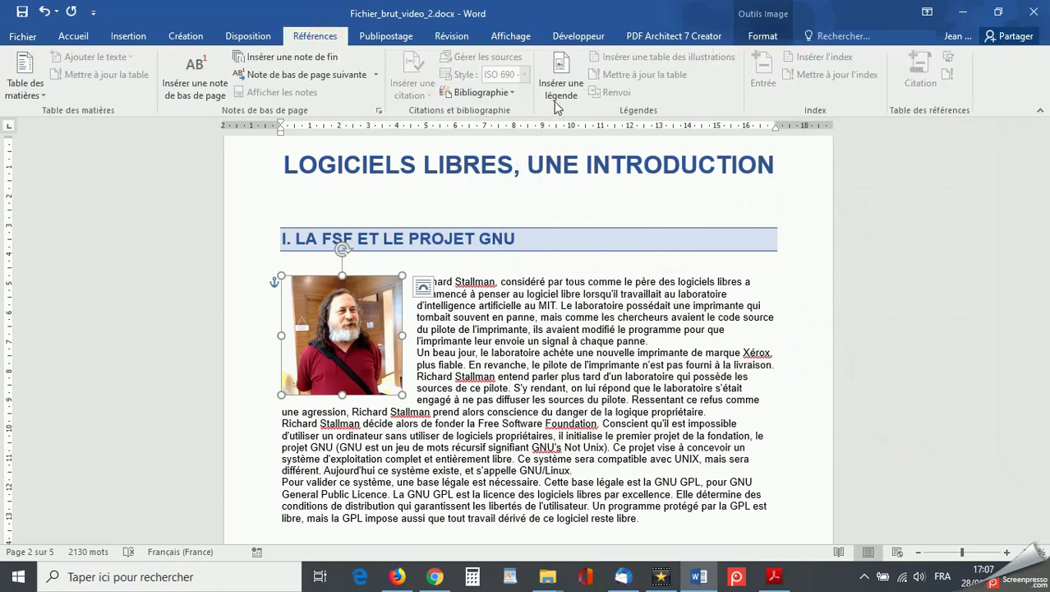
left_click(560, 72)
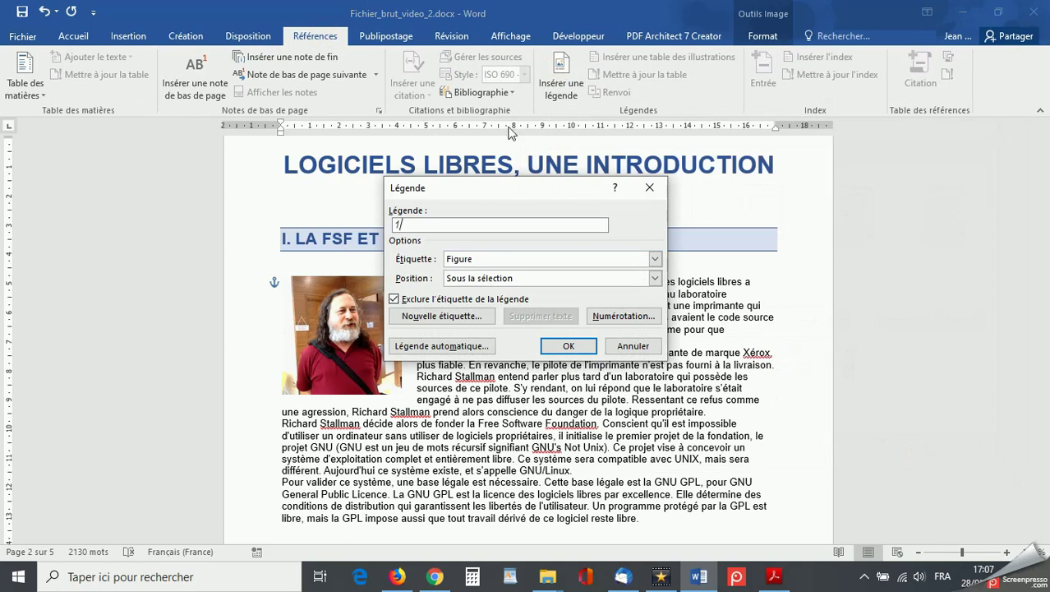
left_click(394, 300)
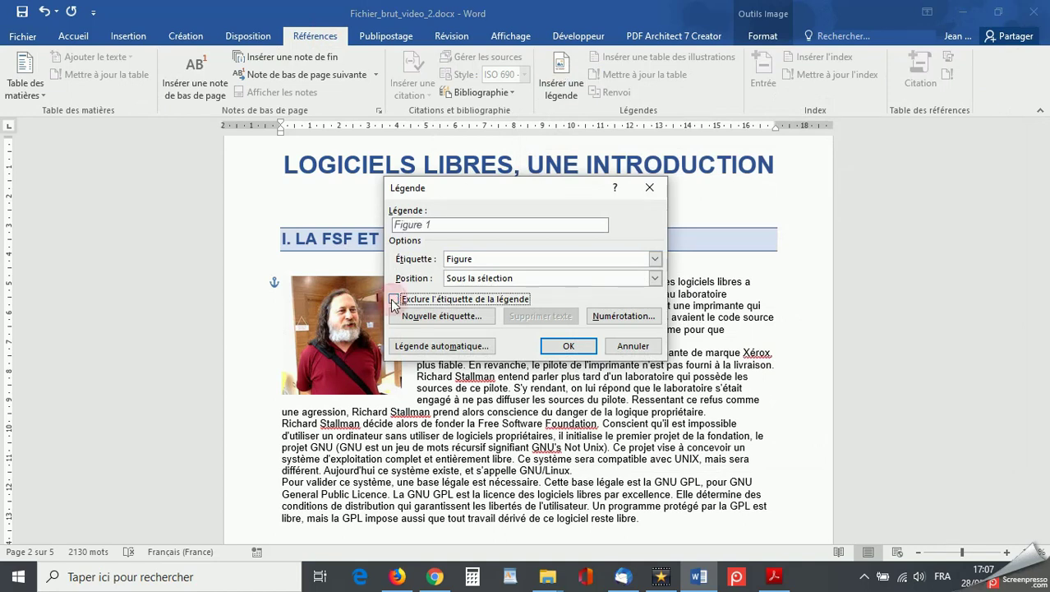
left_click(475, 260)
left_click(475, 260)
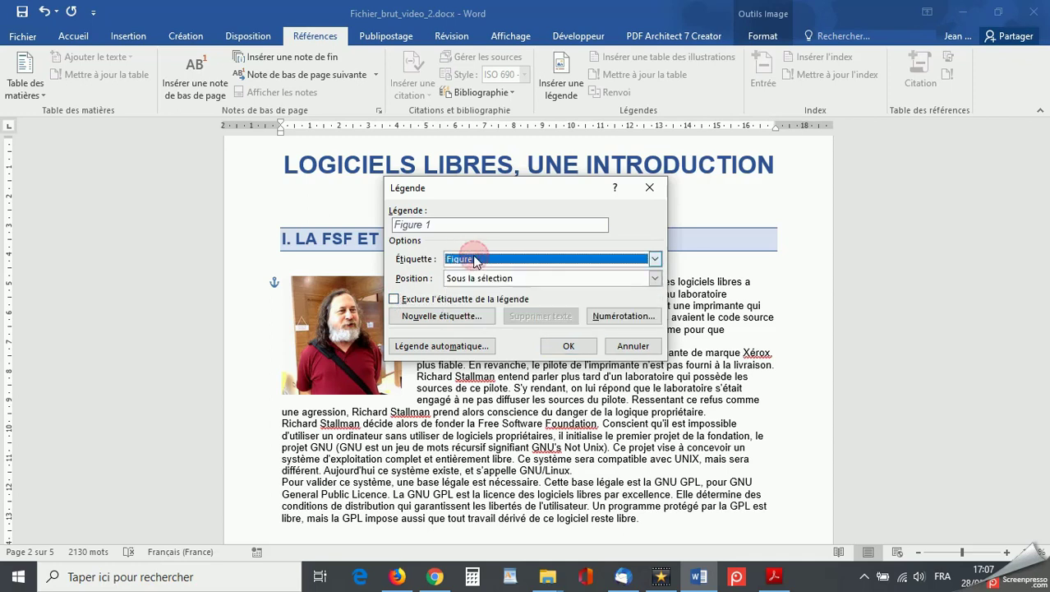
left_click(395, 300)
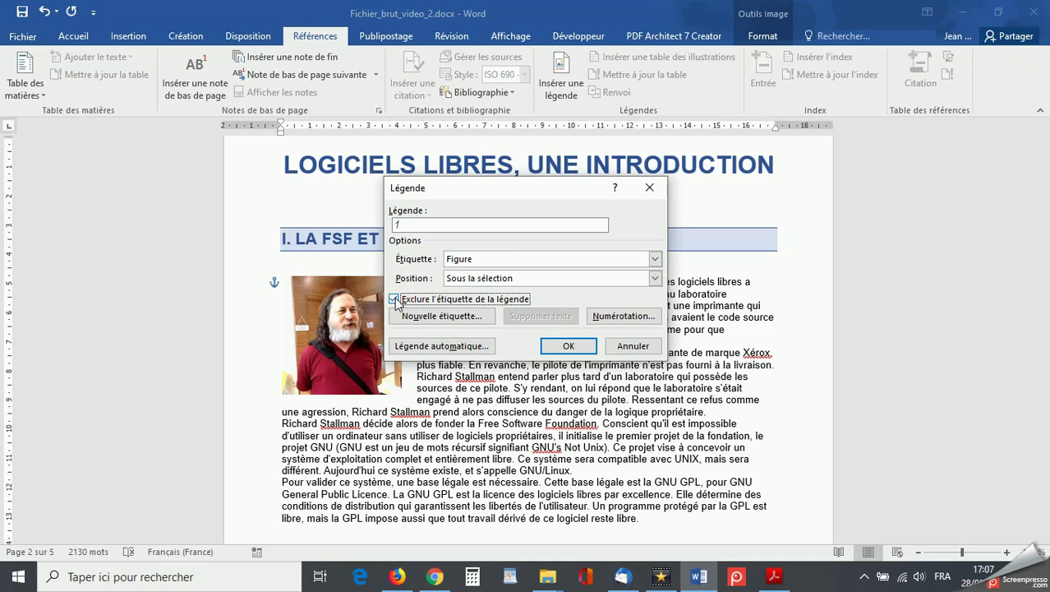
left_click(402, 225)
type("/ Rich")
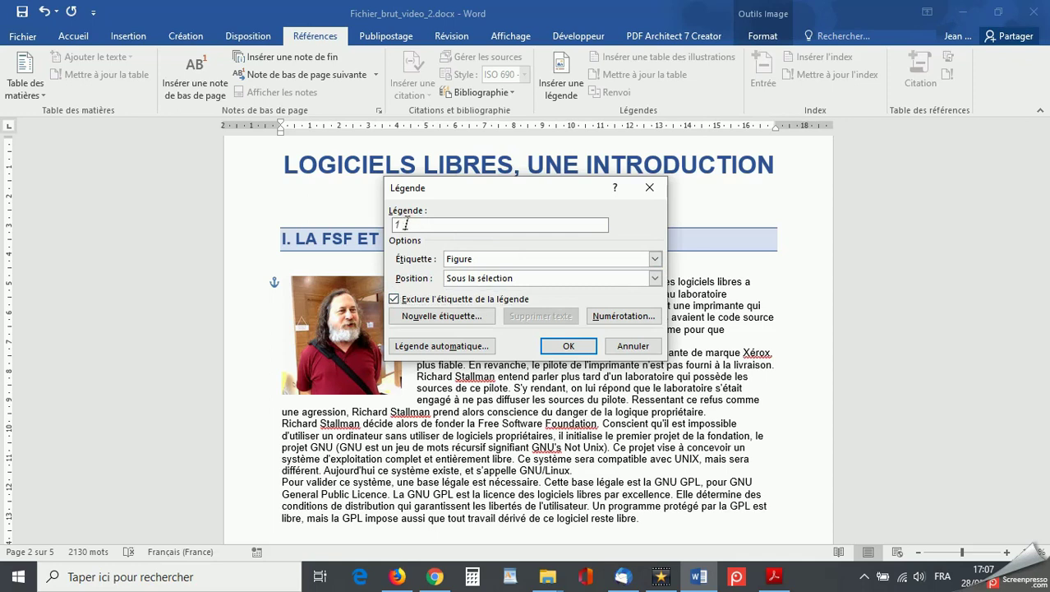
type("ard Stallman")
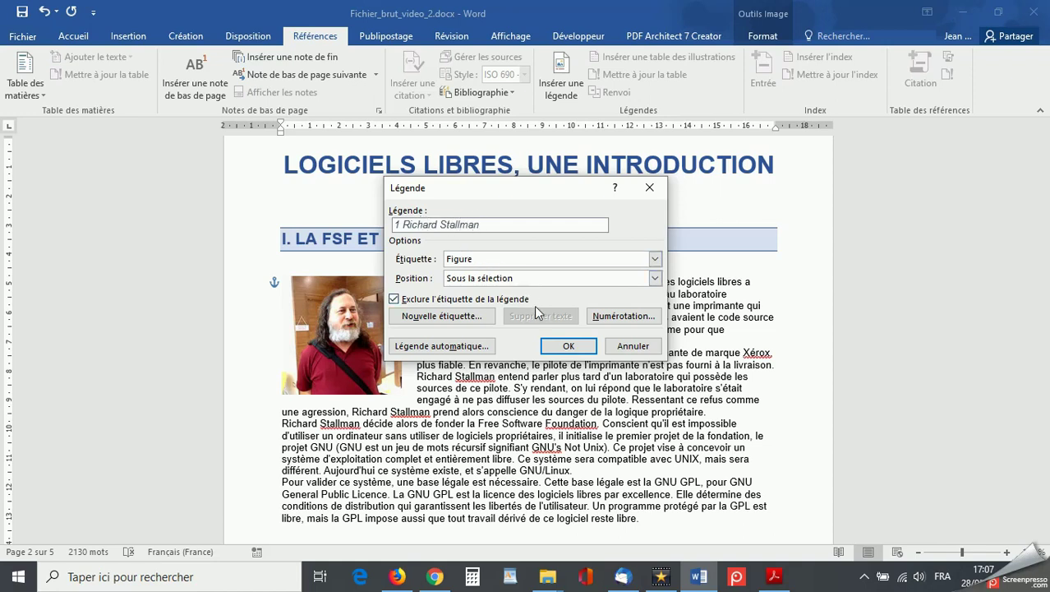
left_click(568, 345)
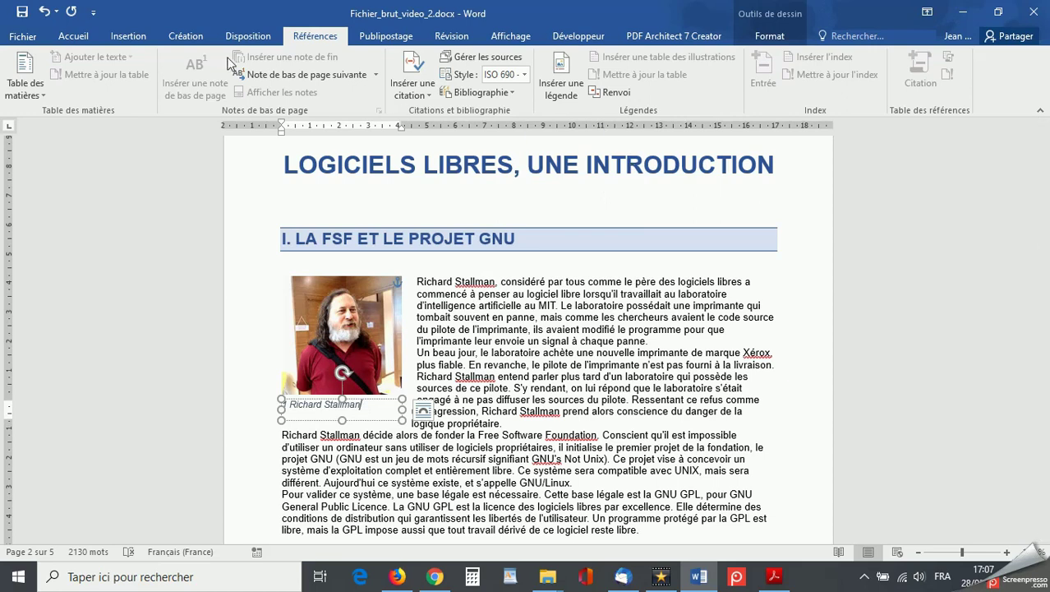
Step: Modify the Légende style to 10 pt, non-italic text in red
left_click(73, 35)
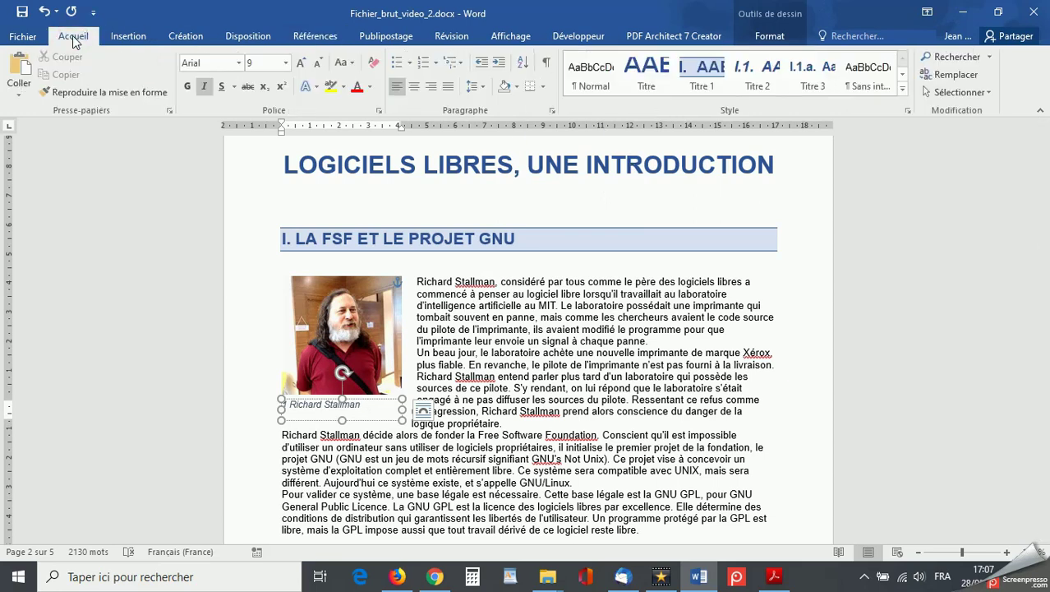
left_click(903, 91)
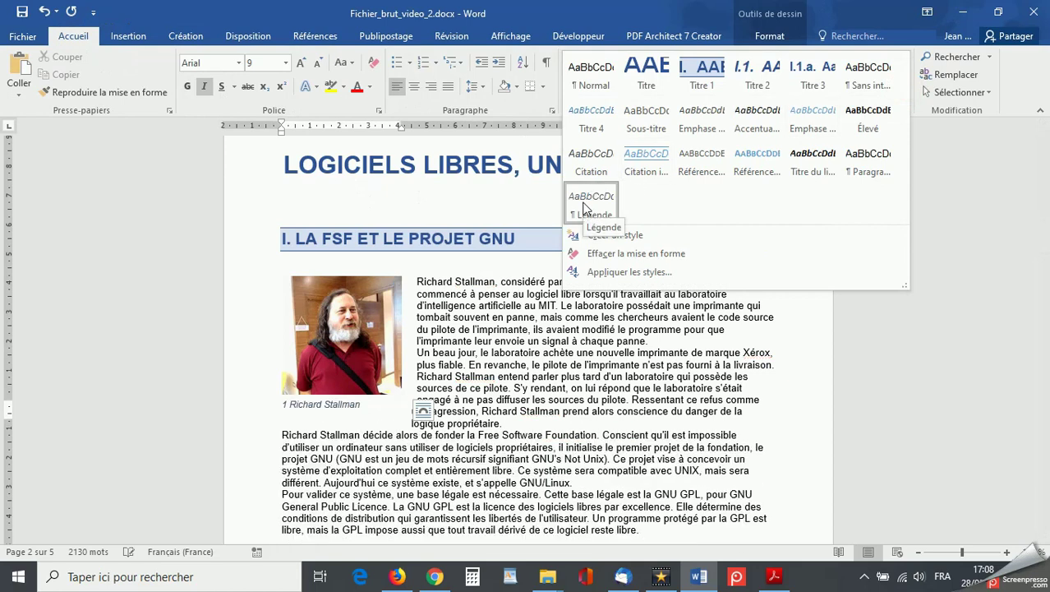
right_click(586, 209)
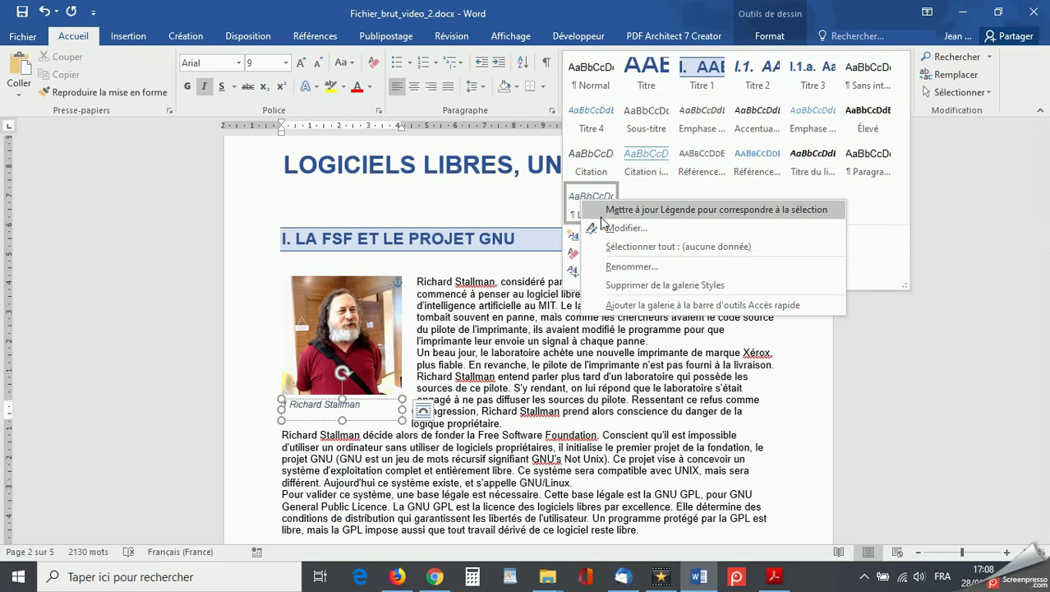
left_click(615, 228)
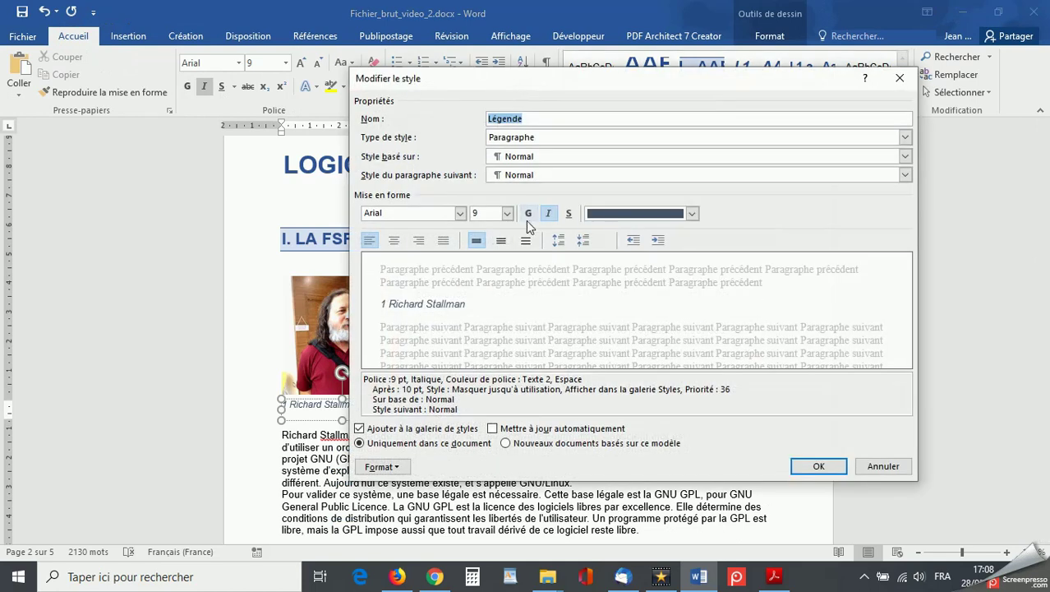
left_click(507, 213)
left_click(483, 247)
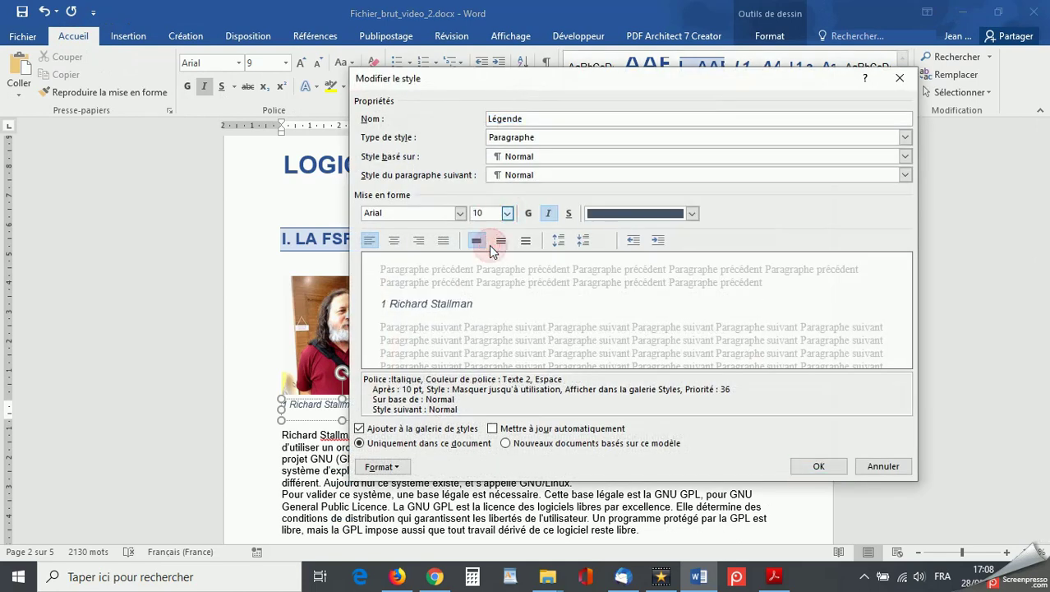
left_click(546, 213)
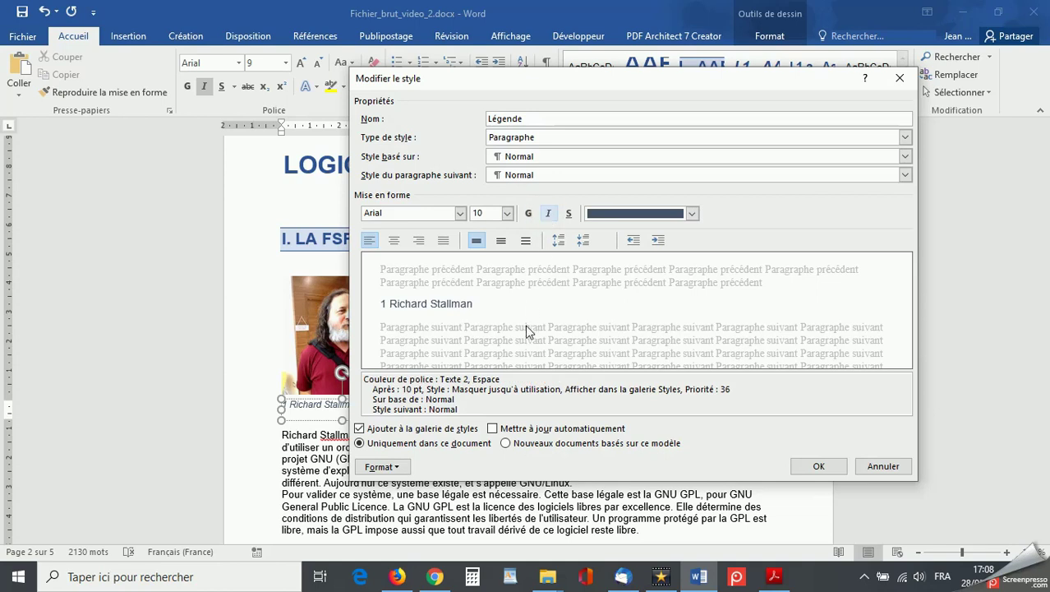
left_click(691, 213)
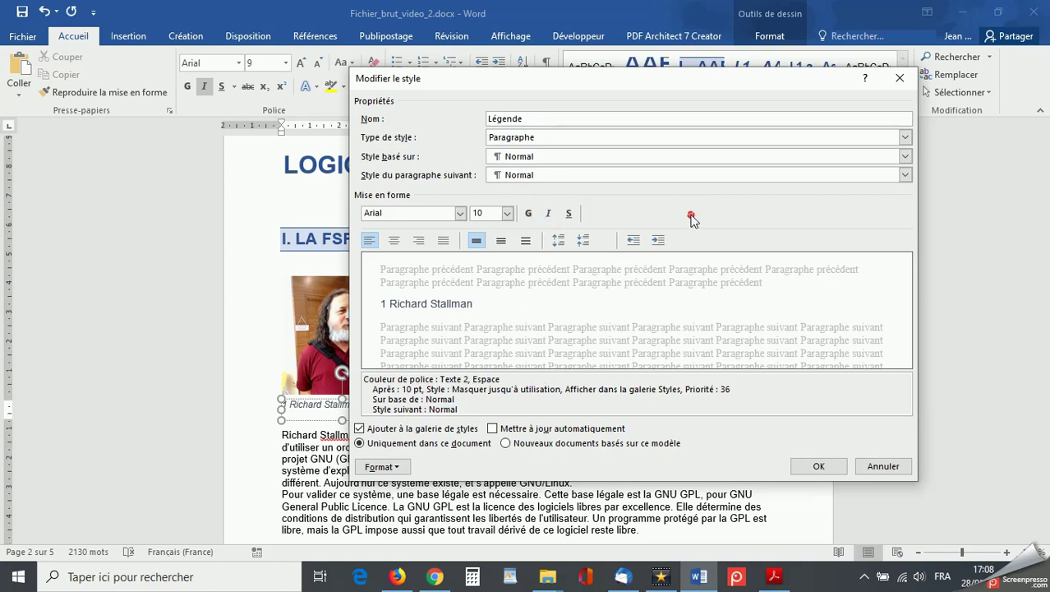
left_click(605, 349)
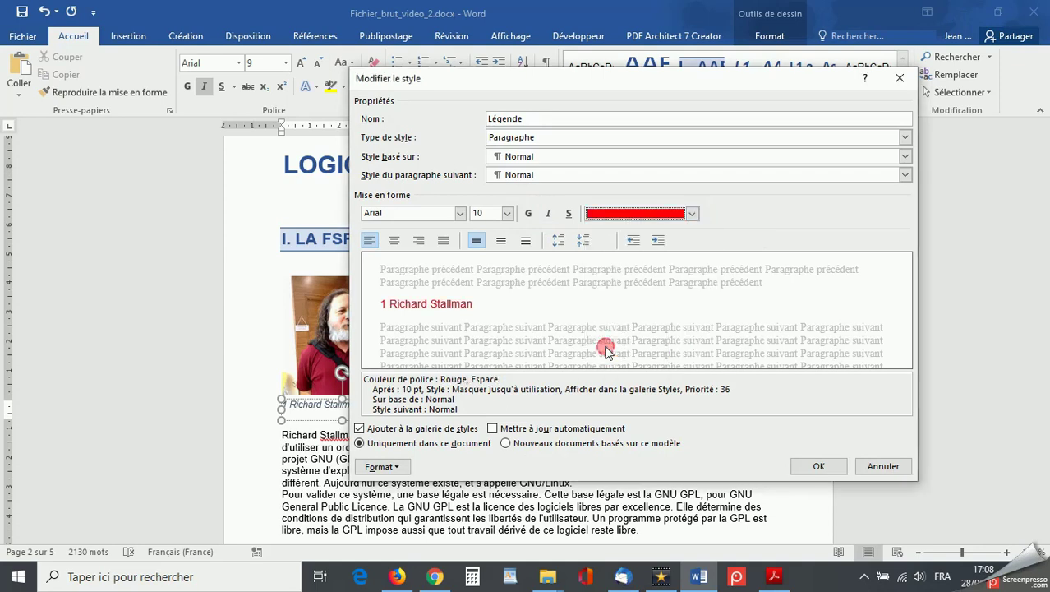
left_click(818, 467)
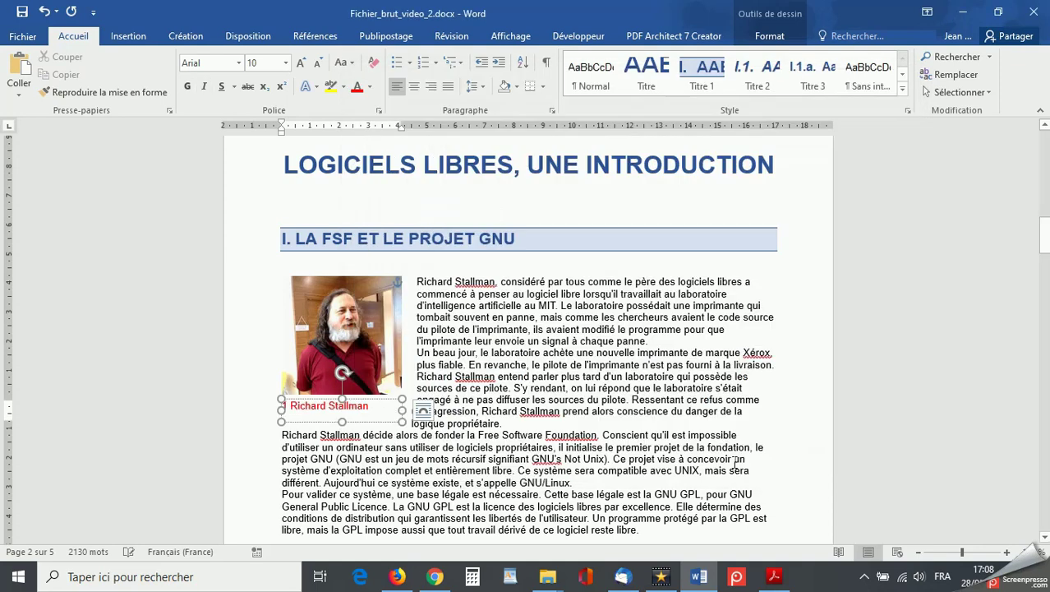
Step: Delete the number 1 and its following space from the picture caption so it reads "Richard Stallman"
left_click(287, 405)
left_click(291, 405)
left_click_drag(291, 405, 282, 406)
key("Delete")
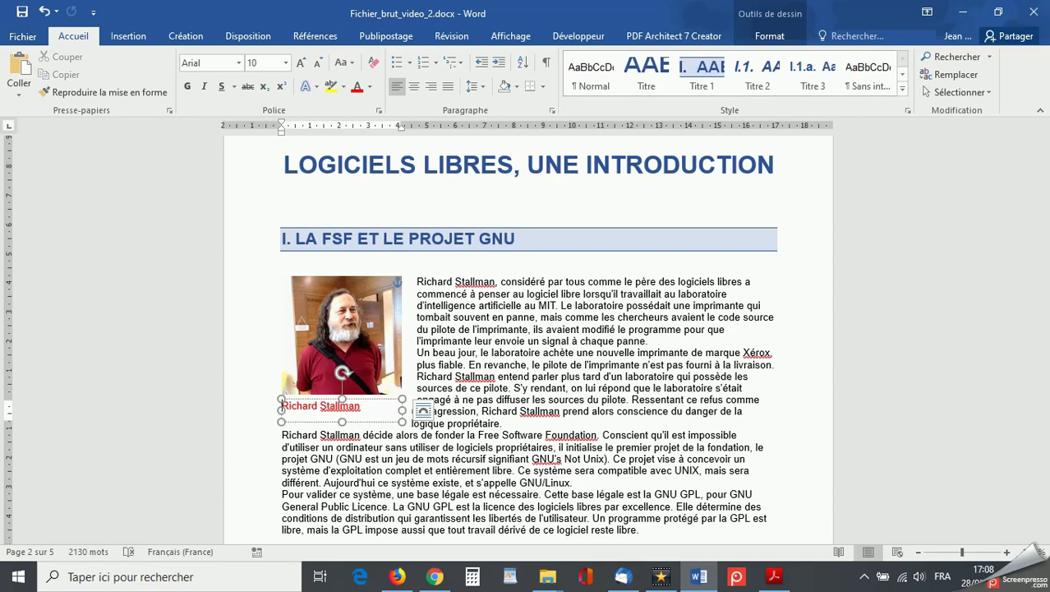
left_click(414, 379)
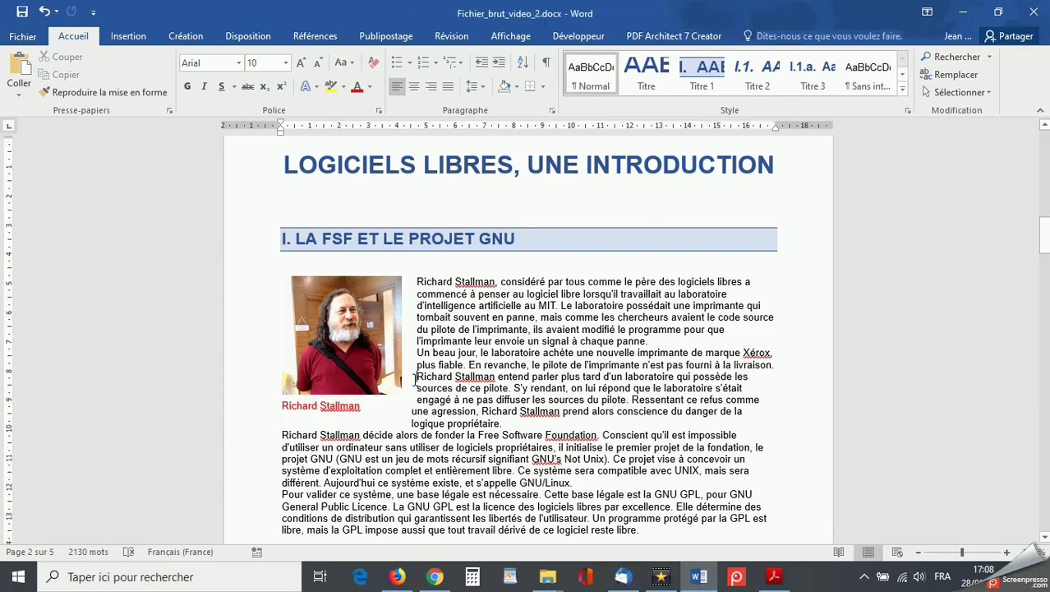
Step: Give the Stallman picture the alternative text description "Photo de Richard Stallman"
left_click(339, 351)
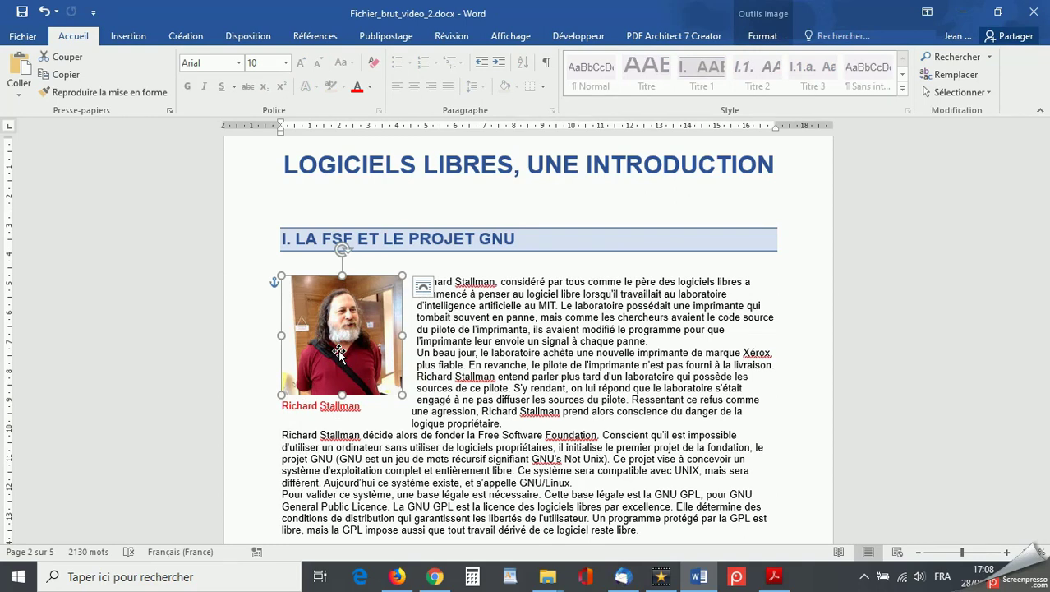
right_click(338, 352)
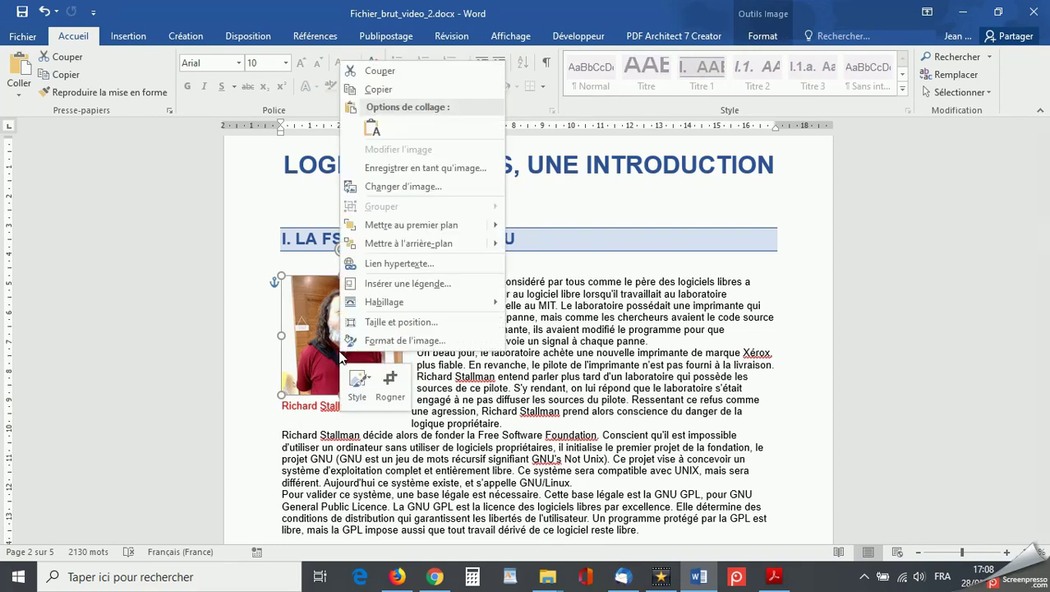
left_click(366, 347)
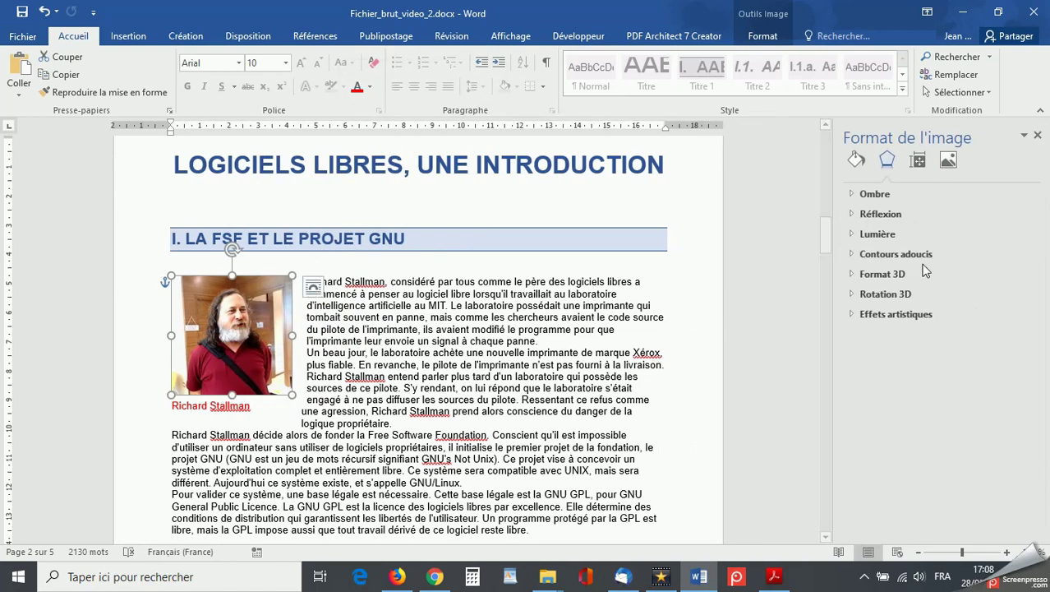
left_click(919, 161)
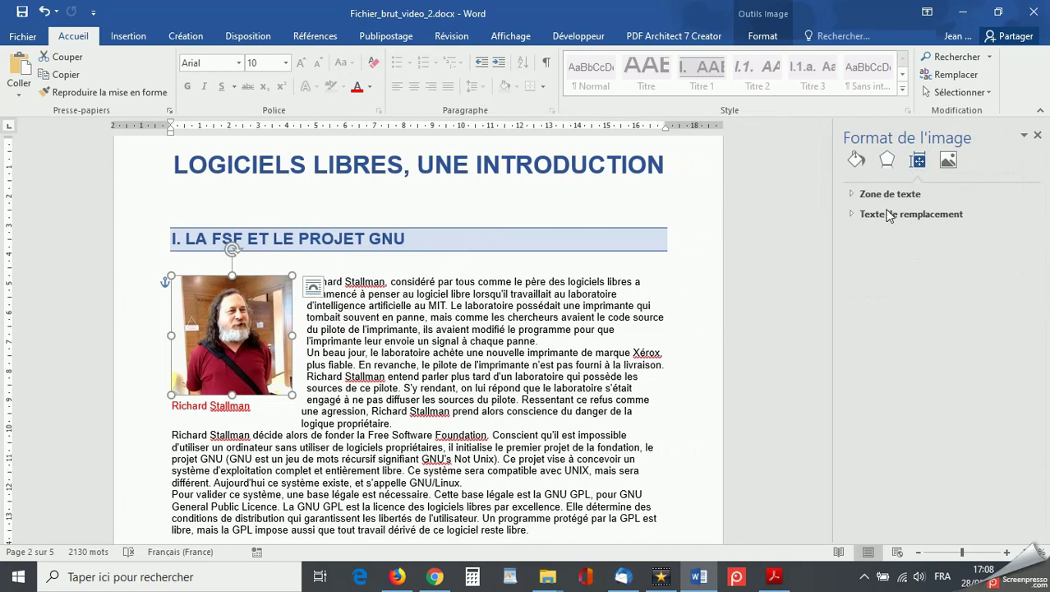
left_click(853, 214)
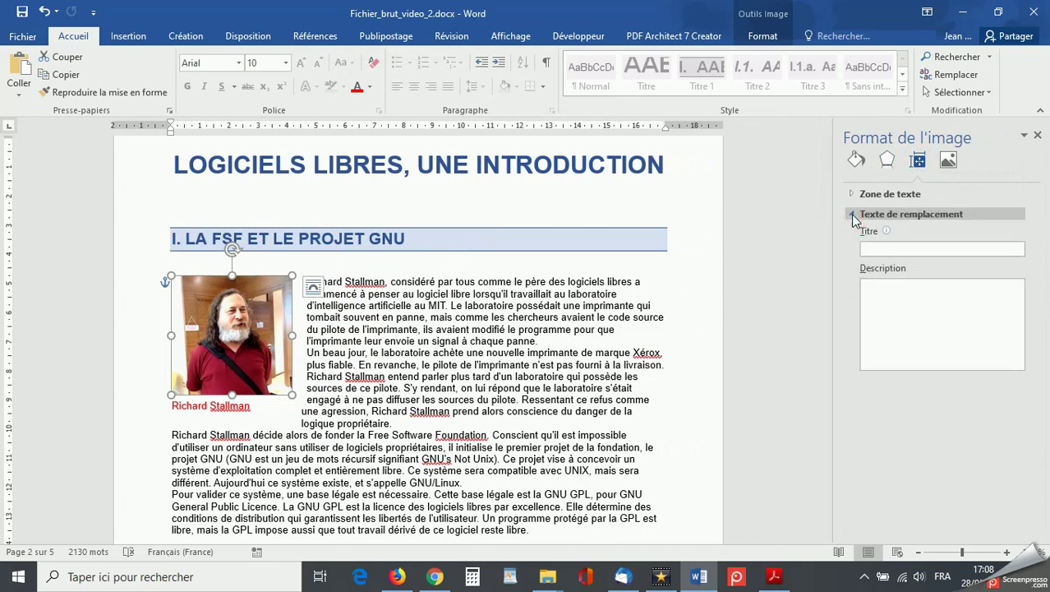
left_click(878, 286)
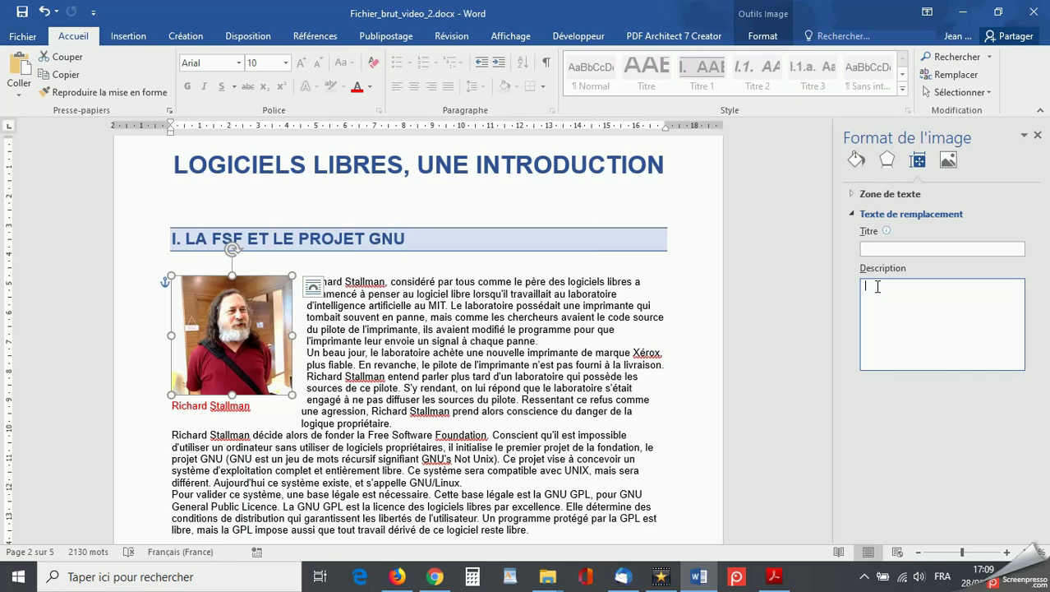
type("Photo de Richard Stallman")
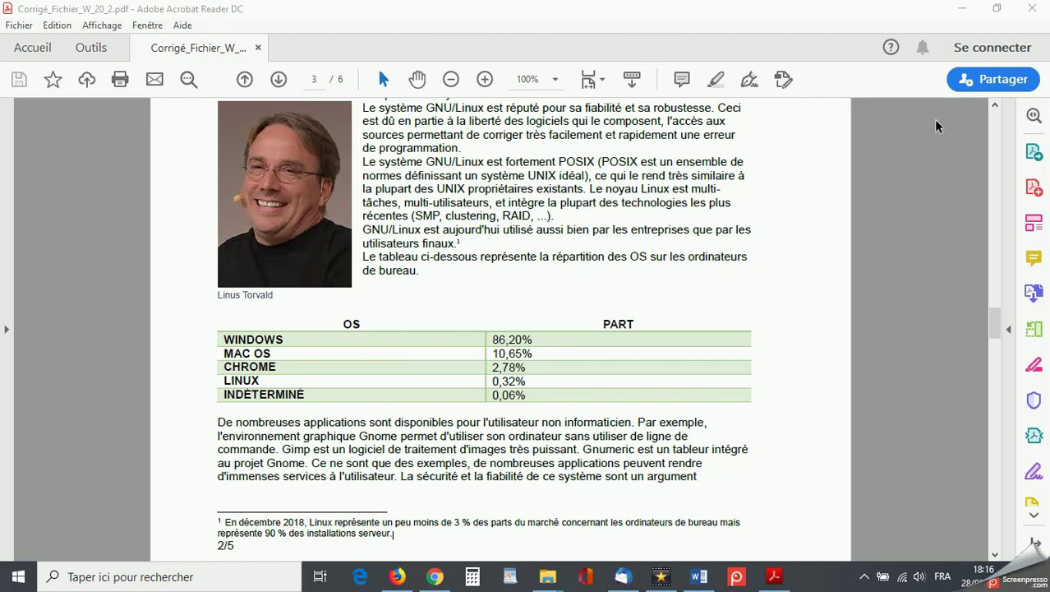
Step: Switch to Word and footnote "utilisateurs finaux." with the PDF's text from "En décembre 2018, Linux représente un peu moins de 3 %" to "90 % des installations serveur."
left_click(963, 10)
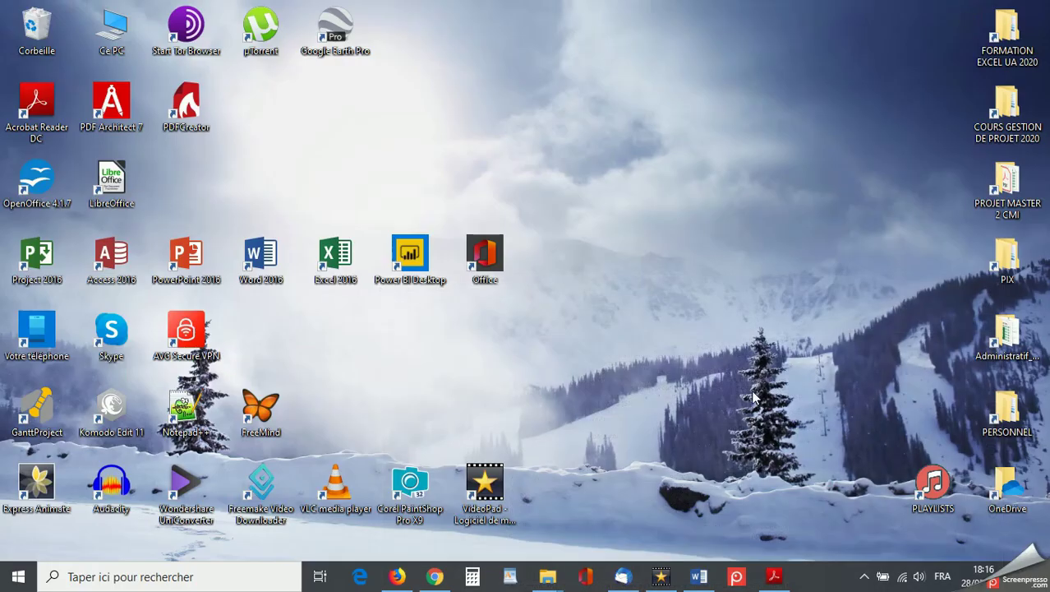
left_click(699, 578)
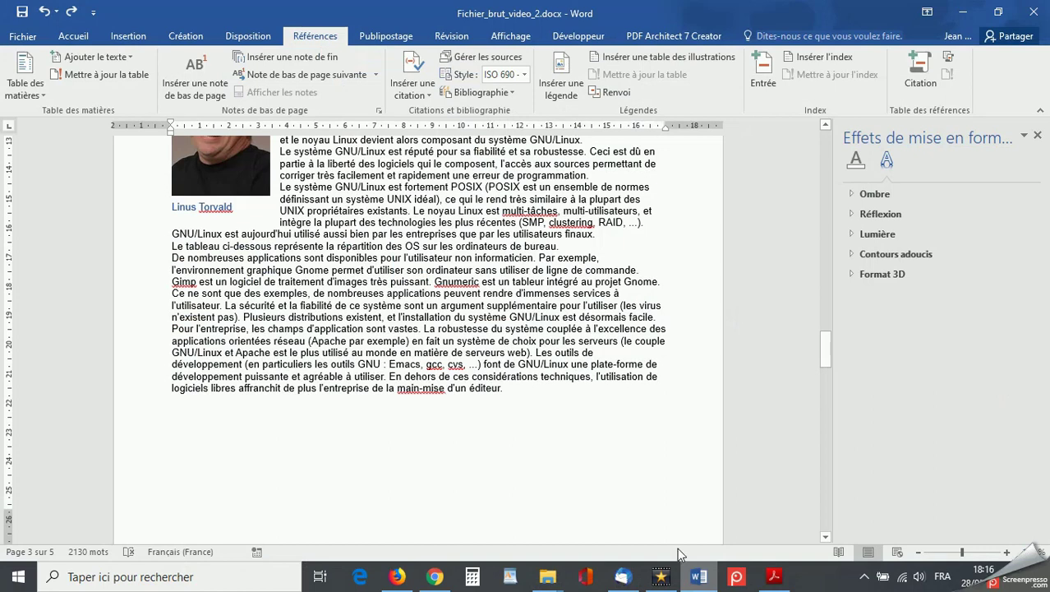
left_click(597, 235)
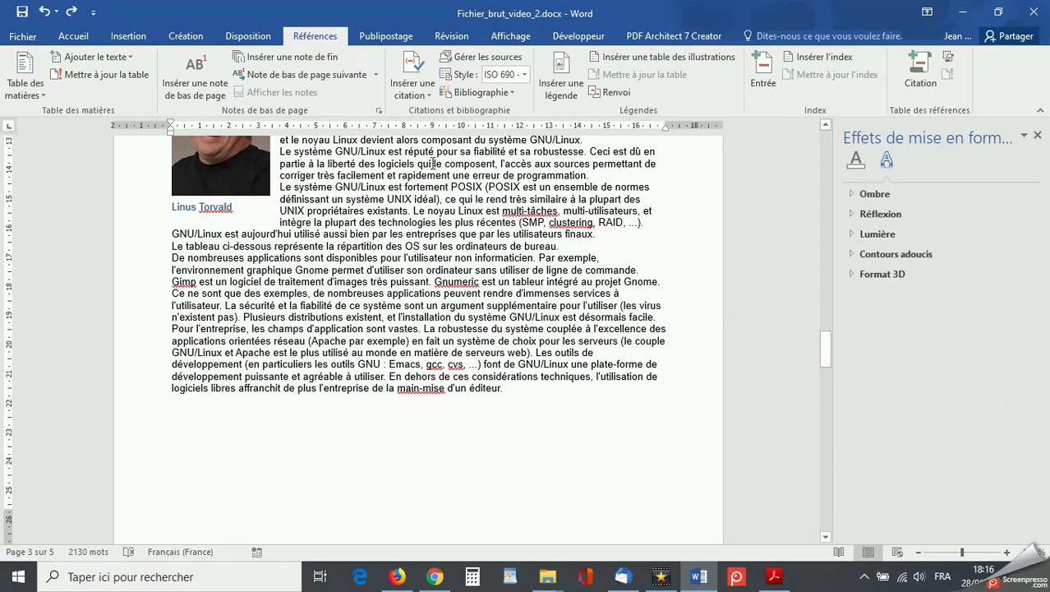
left_click(198, 72)
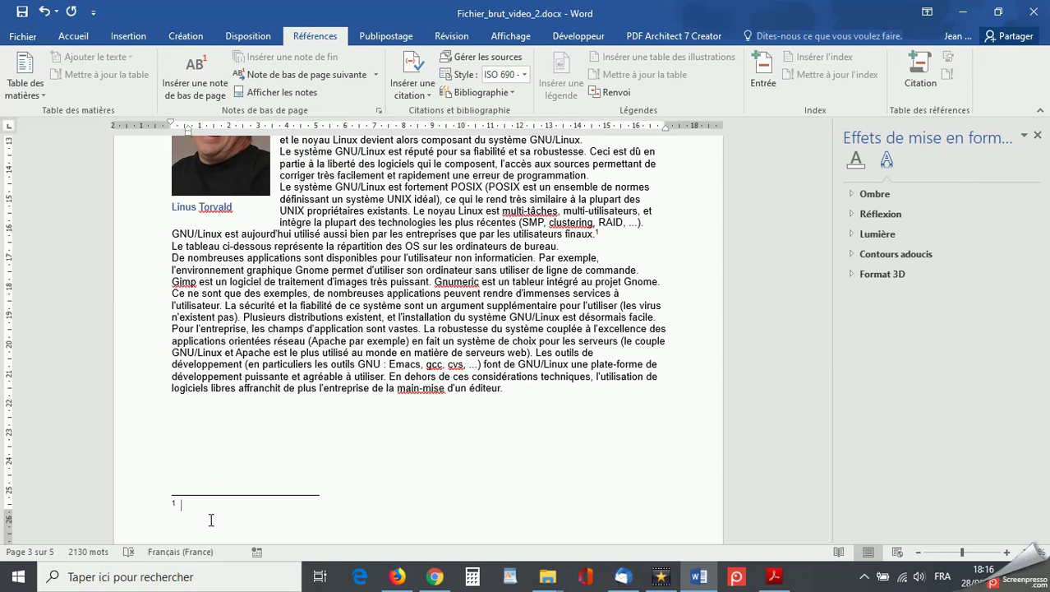
type("En décembre 2018, Linux représente un peu moins de 3 % des parts du marché concernant les ordinateurs de bureau mais représente 90 % des installations serveur.")
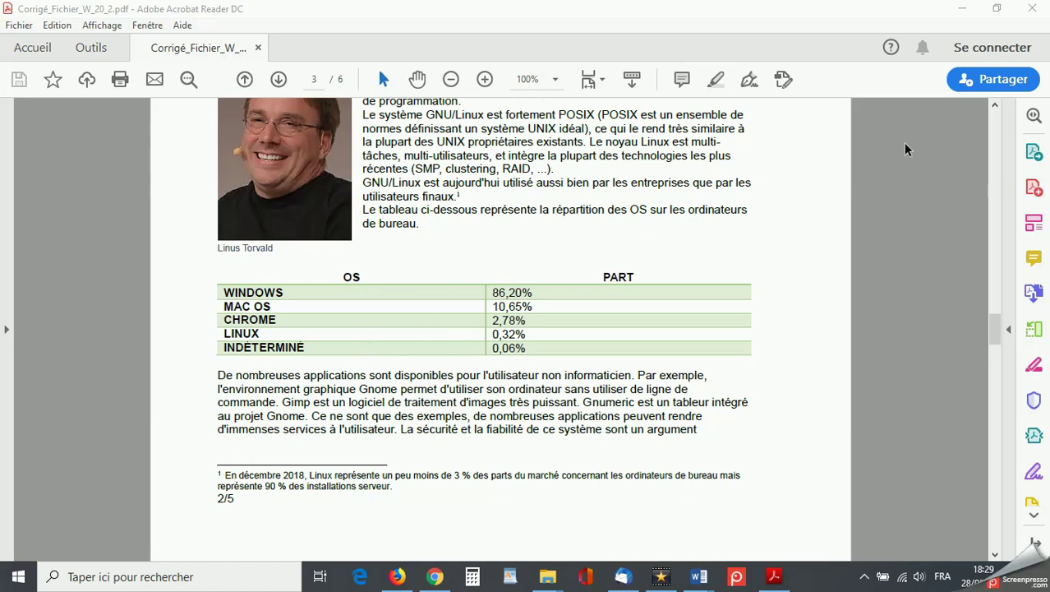
Step: Switch to Word, add blank lines below the sentence introducing the OS breakdown, and insert a table with two columns and six rows there
left_click(962, 8)
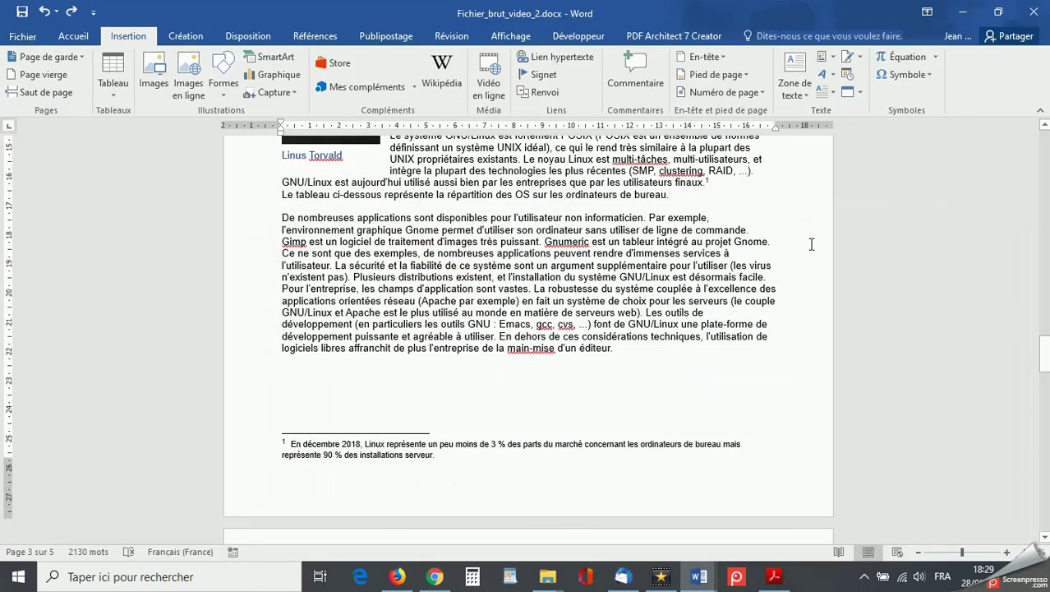
key("Return")
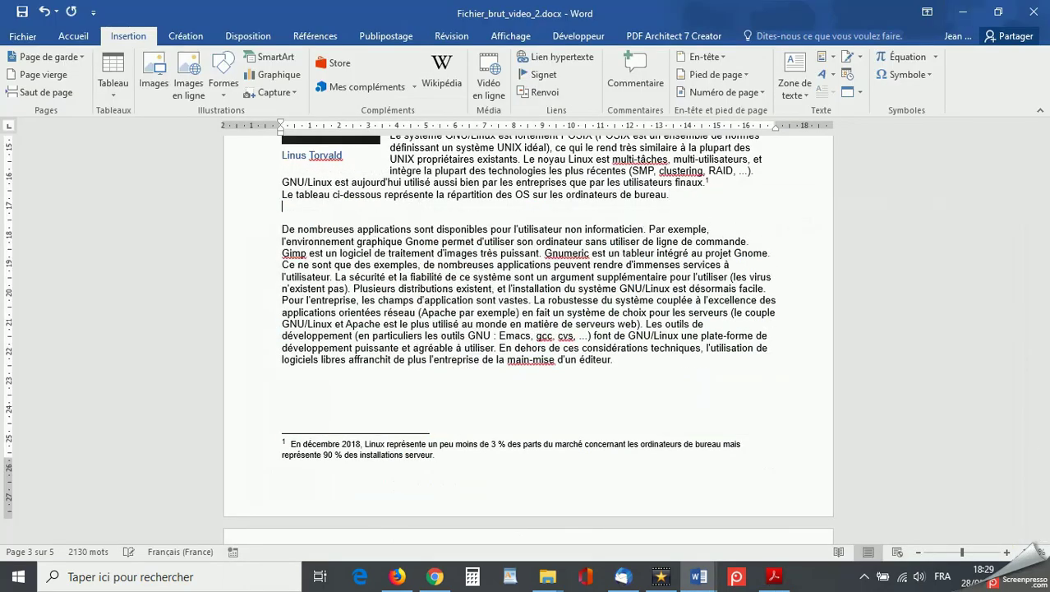
key("Return")
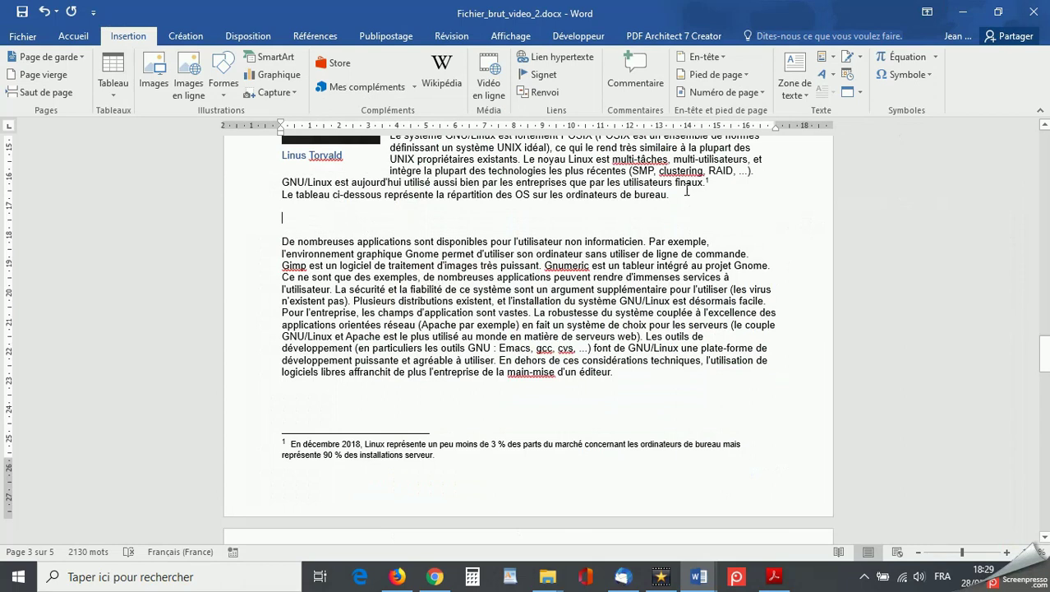
left_click(115, 91)
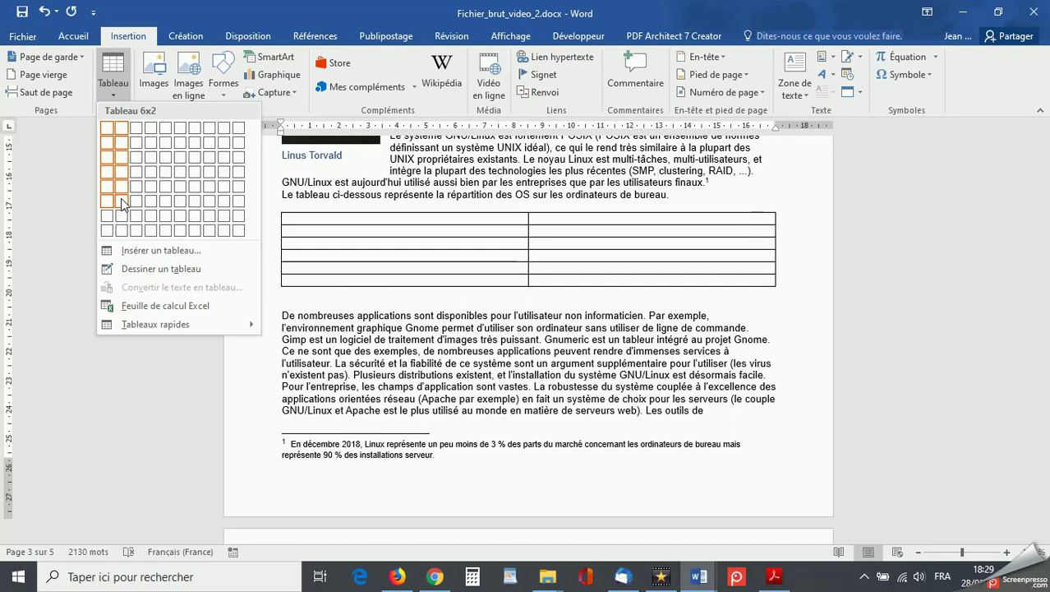
left_click(121, 203)
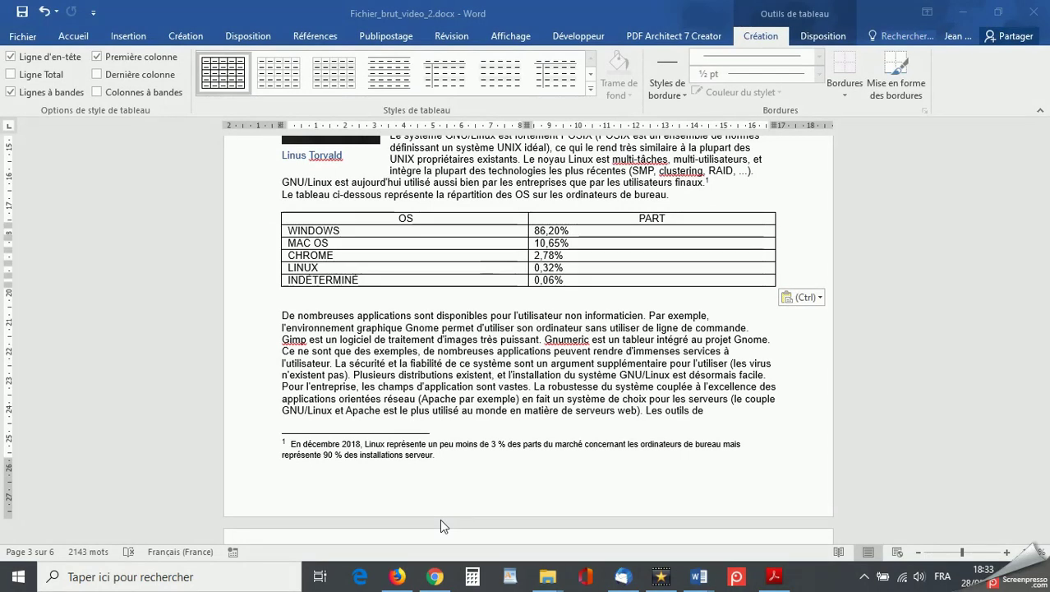
Step: Apply the dark blue banded grid style with a solid blue header row and first column to the whole OS table
left_click(284, 211)
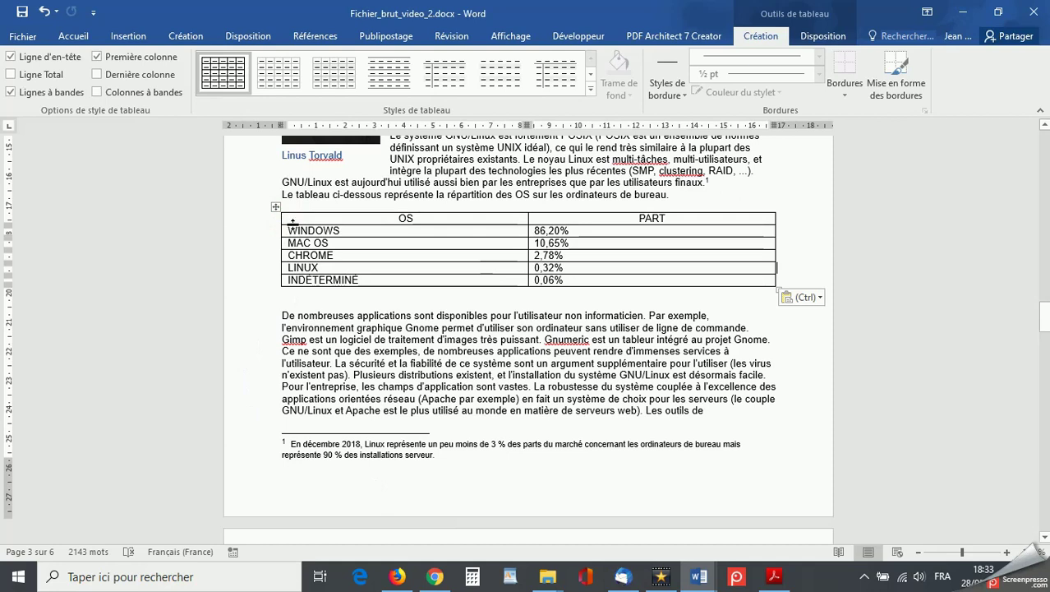
left_click(299, 231)
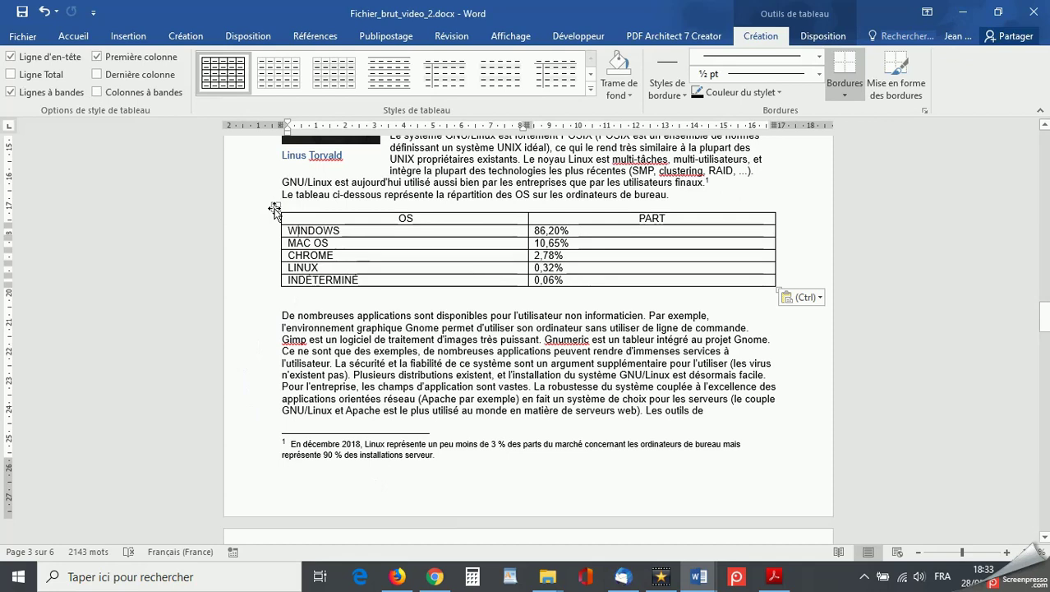
left_click(274, 208)
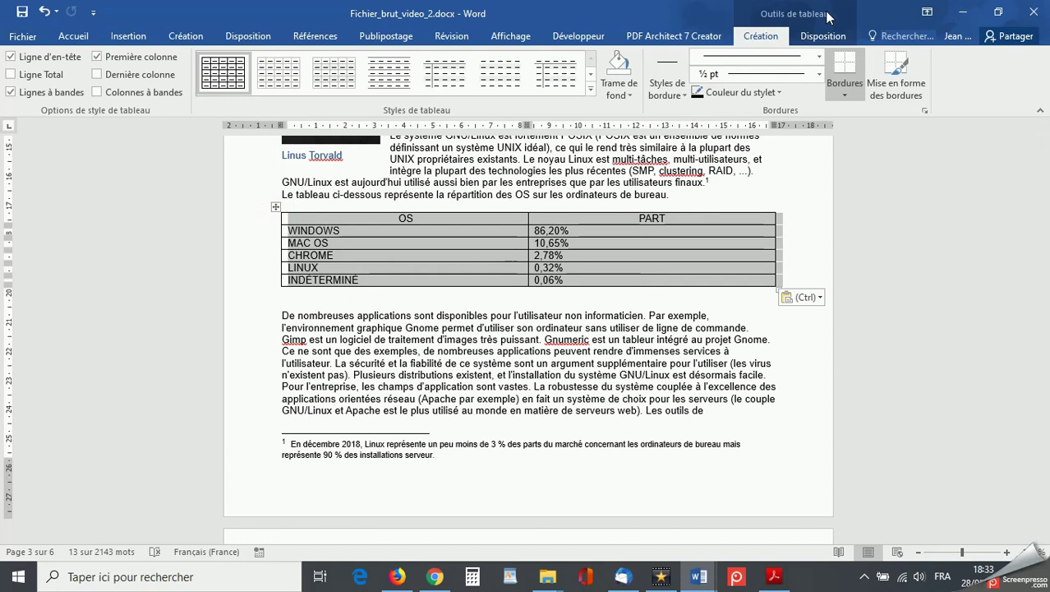
left_click(812, 37)
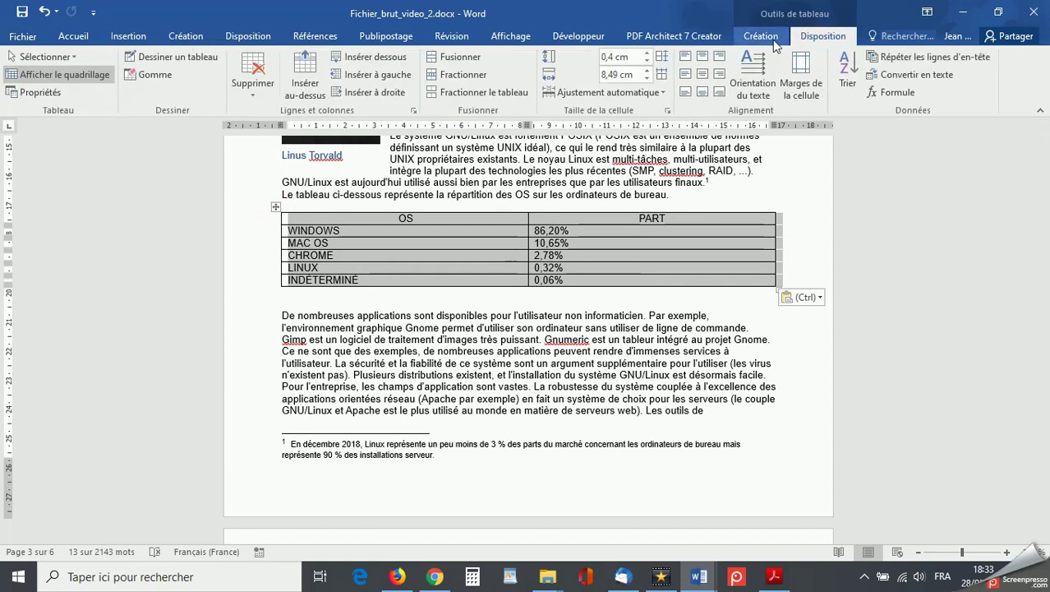
left_click(761, 36)
left_click(812, 38)
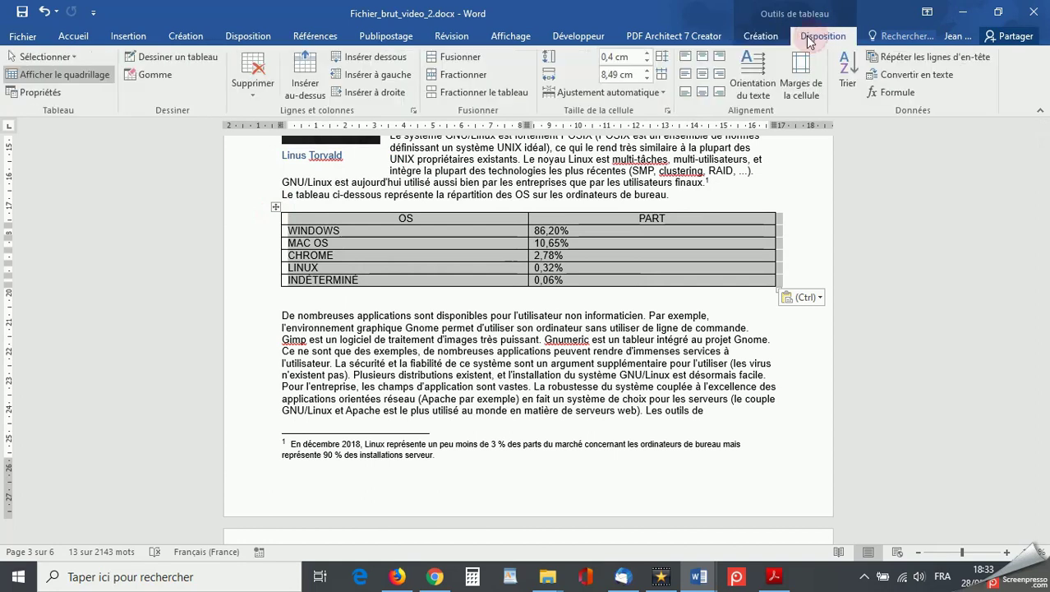
left_click(761, 36)
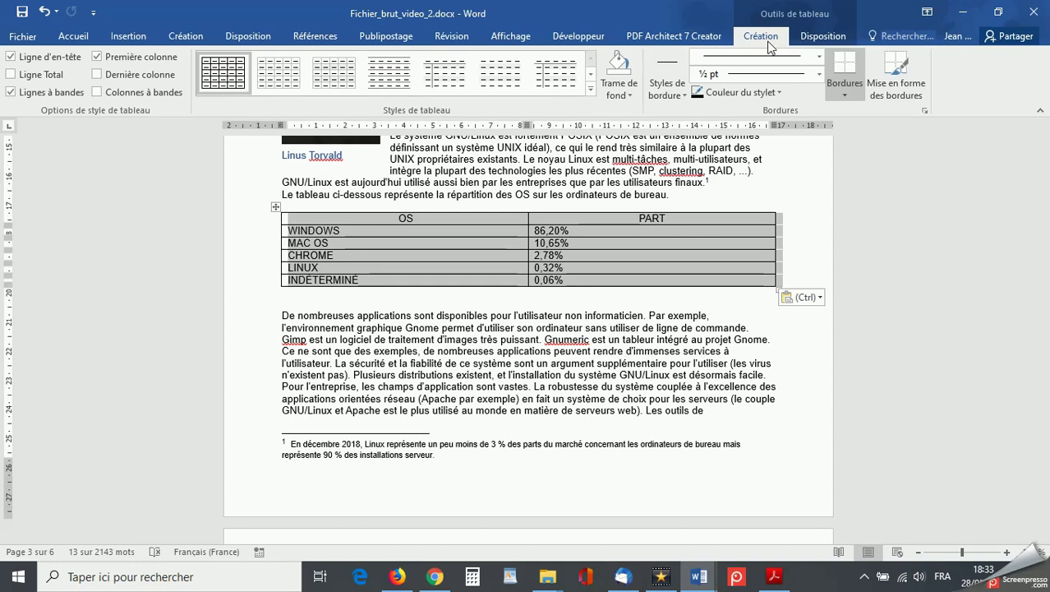
left_click(591, 88)
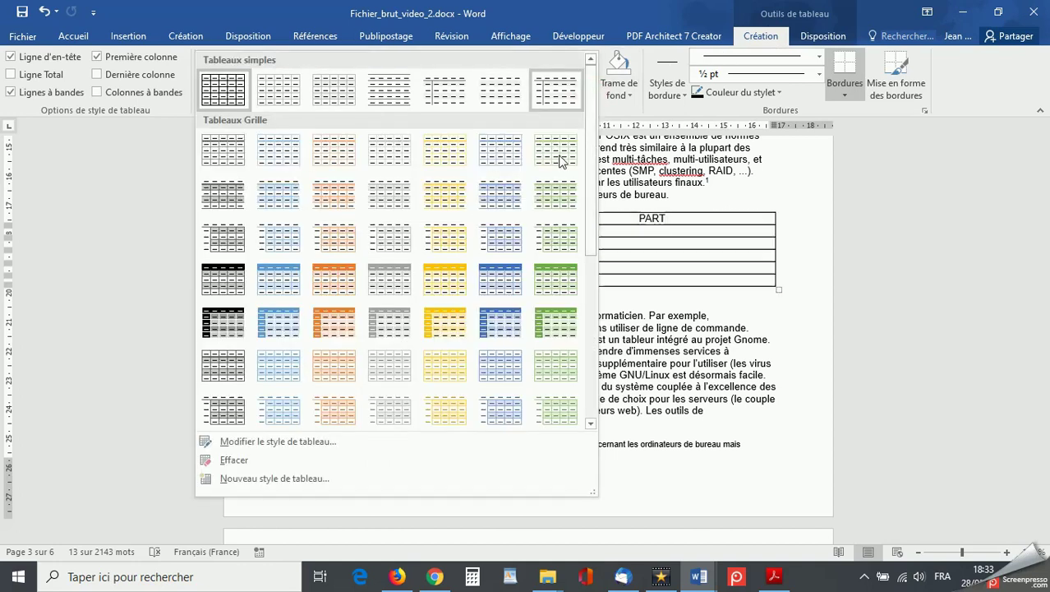
left_click(496, 327)
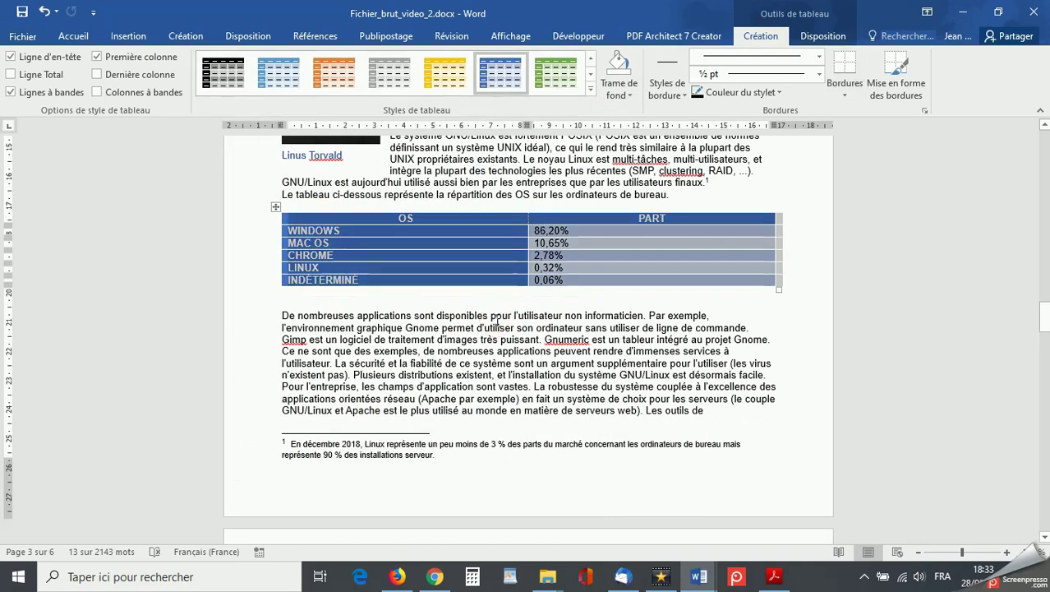
left_click(821, 328)
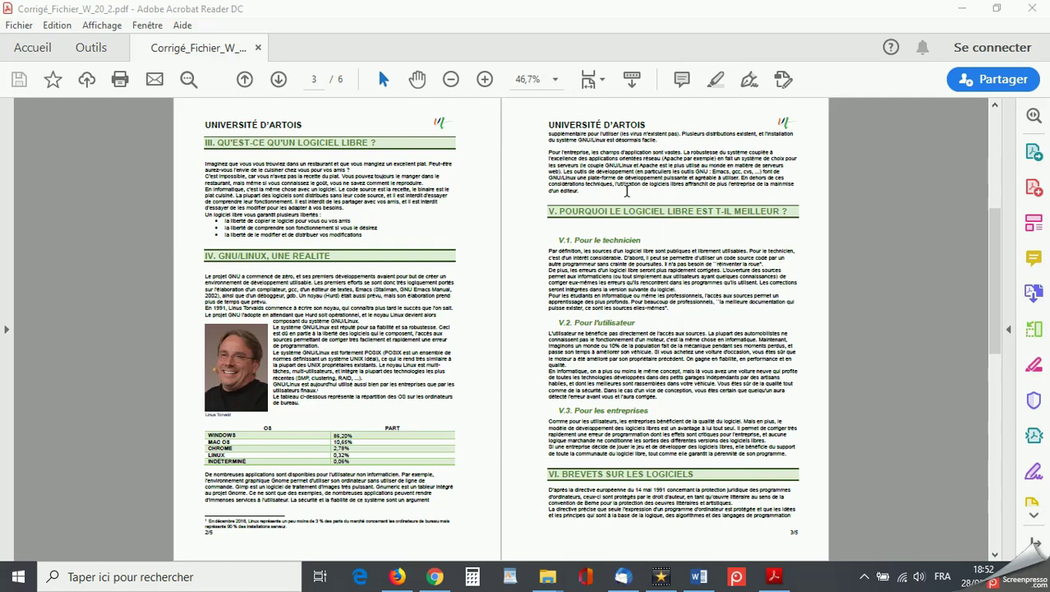
Step: Review the cover and following pages of the reference PDF, and insert a next-page section break after the logos on the Word document's cover page
left_click(995, 107)
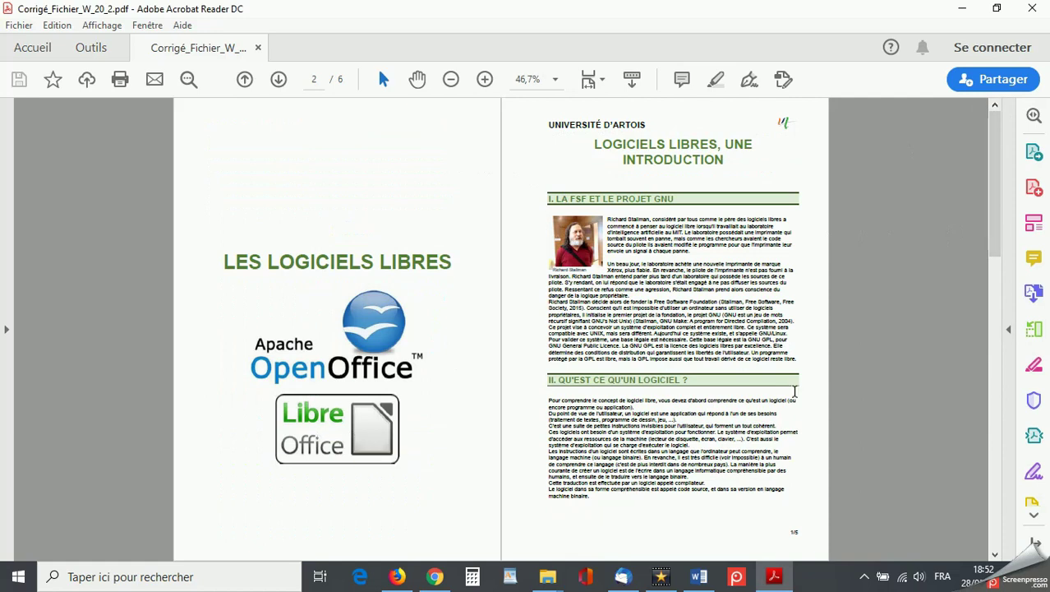
left_click(996, 555)
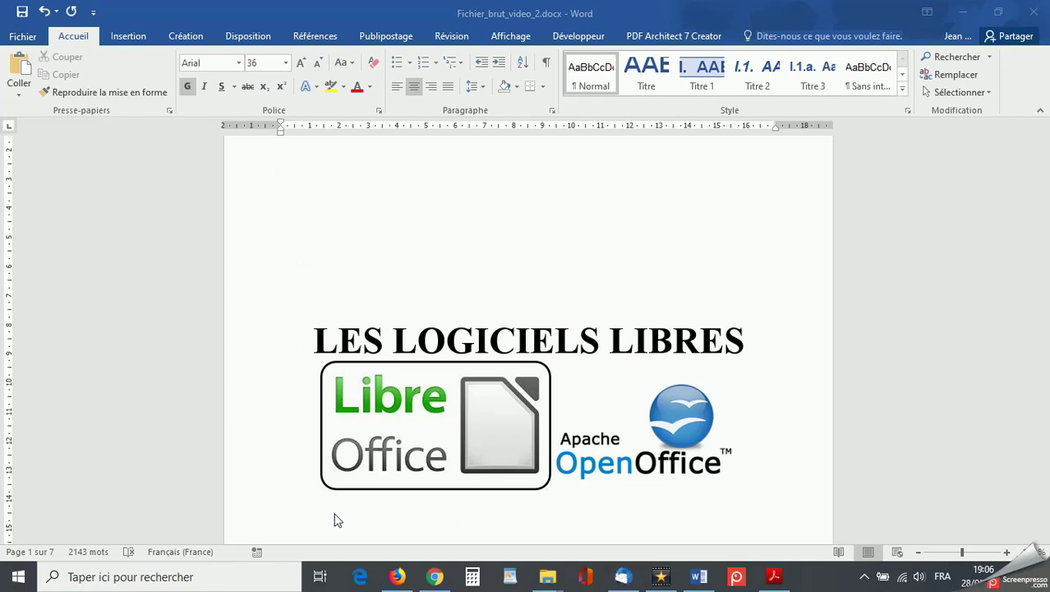
left_click(650, 497)
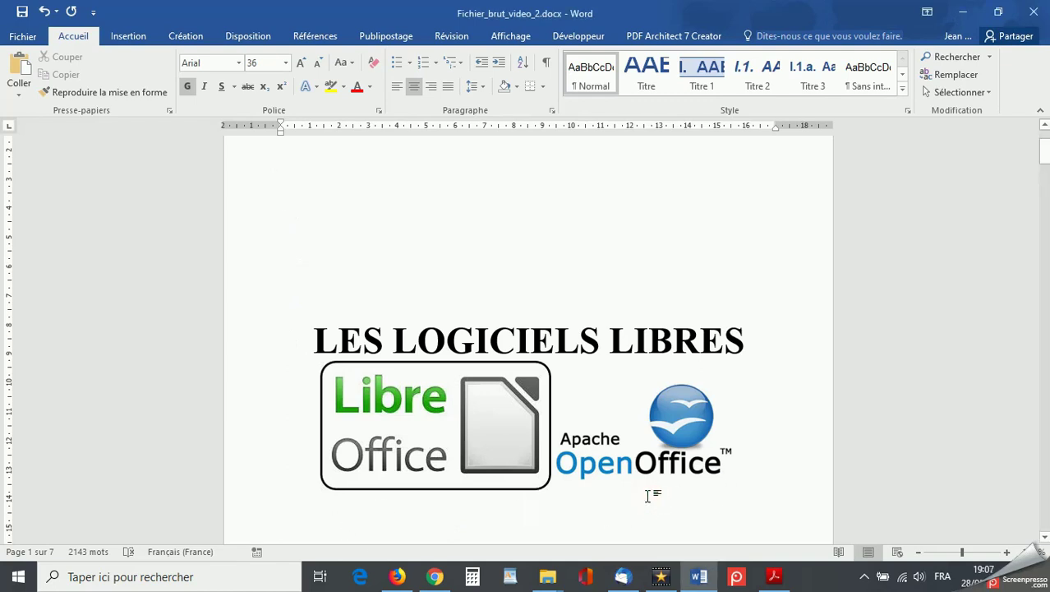
left_click(247, 37)
left_click(243, 59)
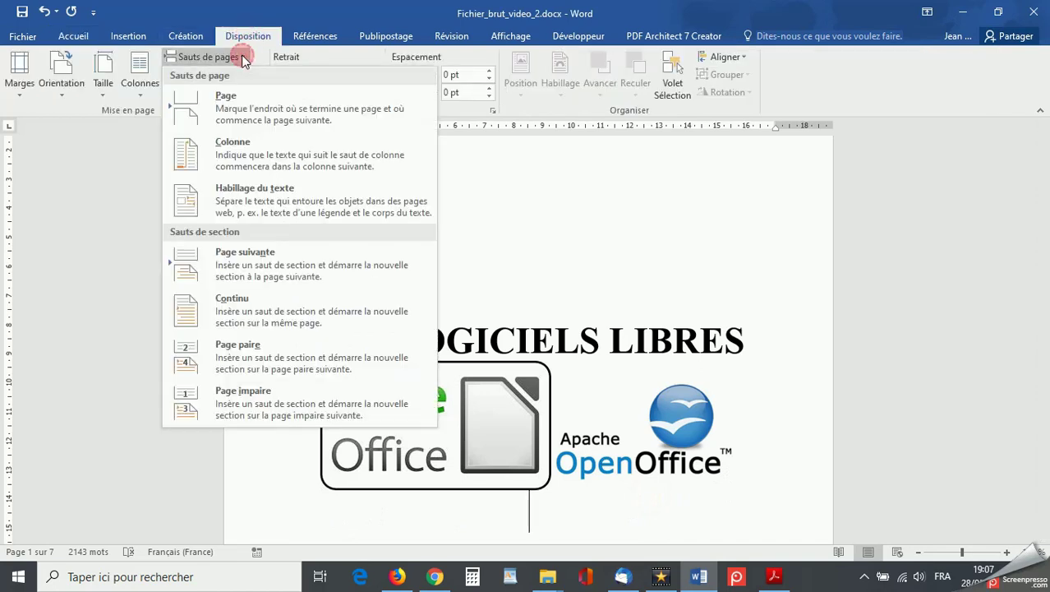
left_click(251, 264)
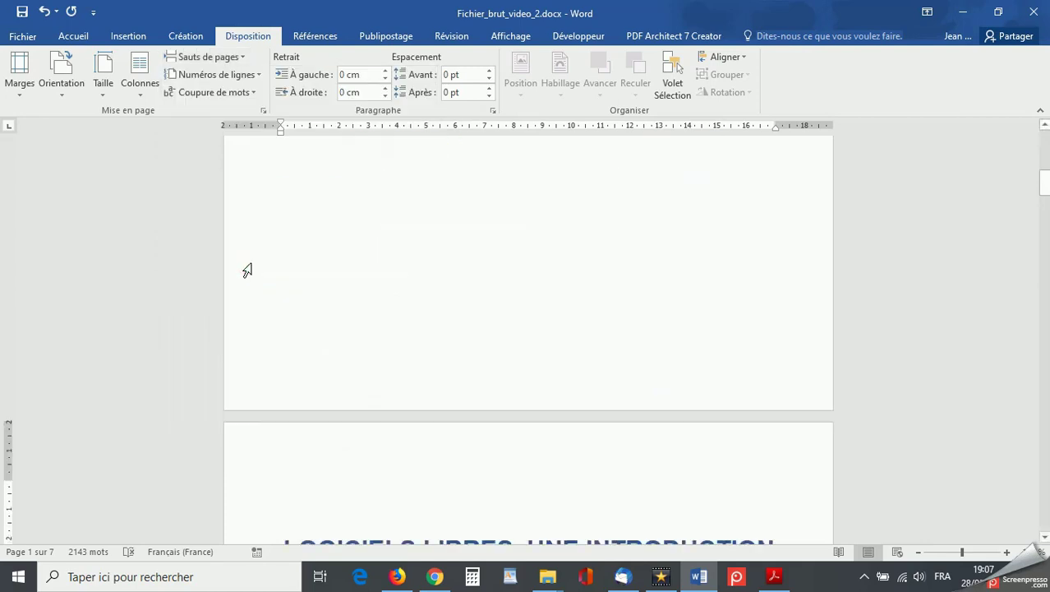
Step: Display the formatting marks to inspect the section break after the cover page's logos
scroll(248, 271, "down", 5)
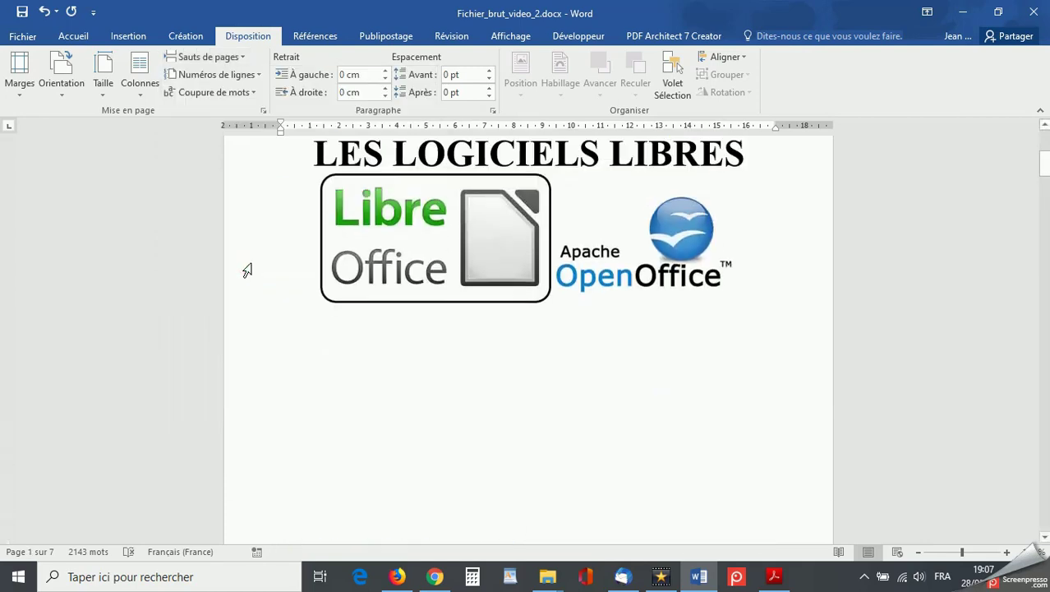
left_click(74, 36)
left_click(548, 65)
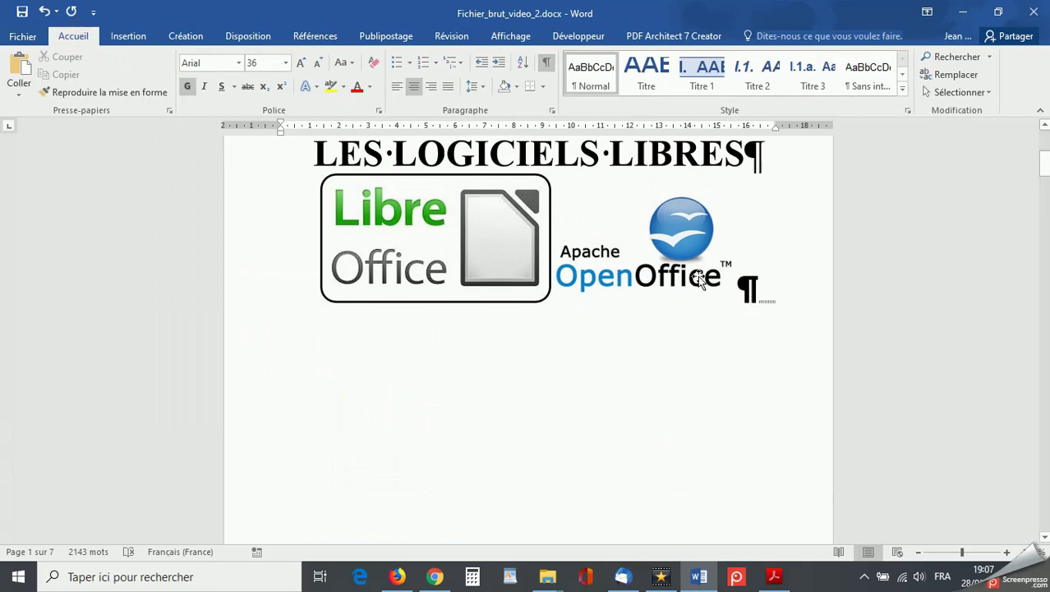
left_click(744, 288)
key("Return")
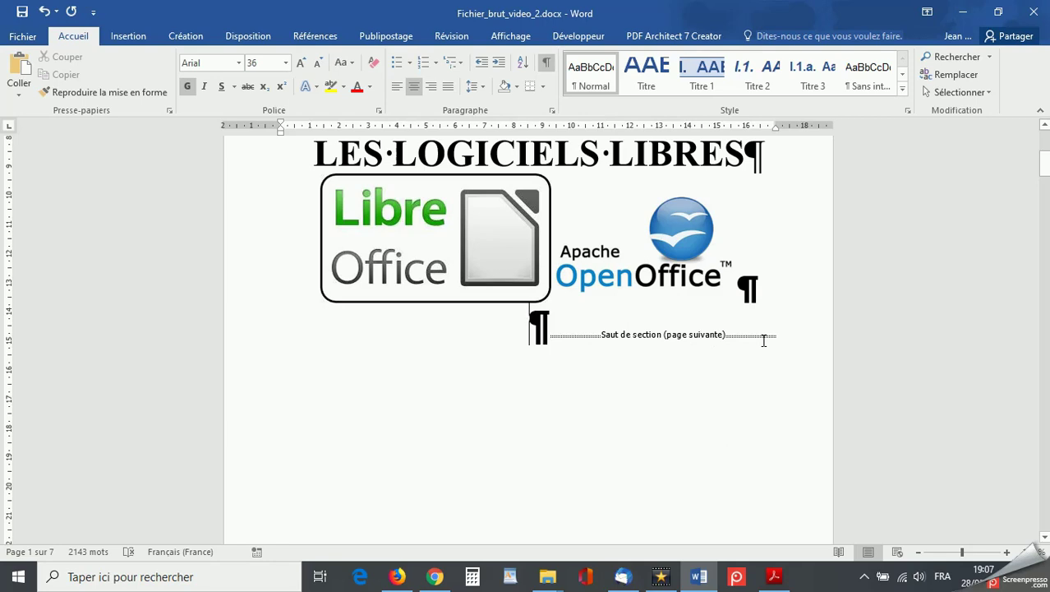
key("ctrl+z")
Step: Delete the empty paragraph above the title "LOGICIELS LIBRES, UNE INTRODUCTION" on the second page
scroll(734, 346, "down", 8)
scroll(733, 346, "down", 3)
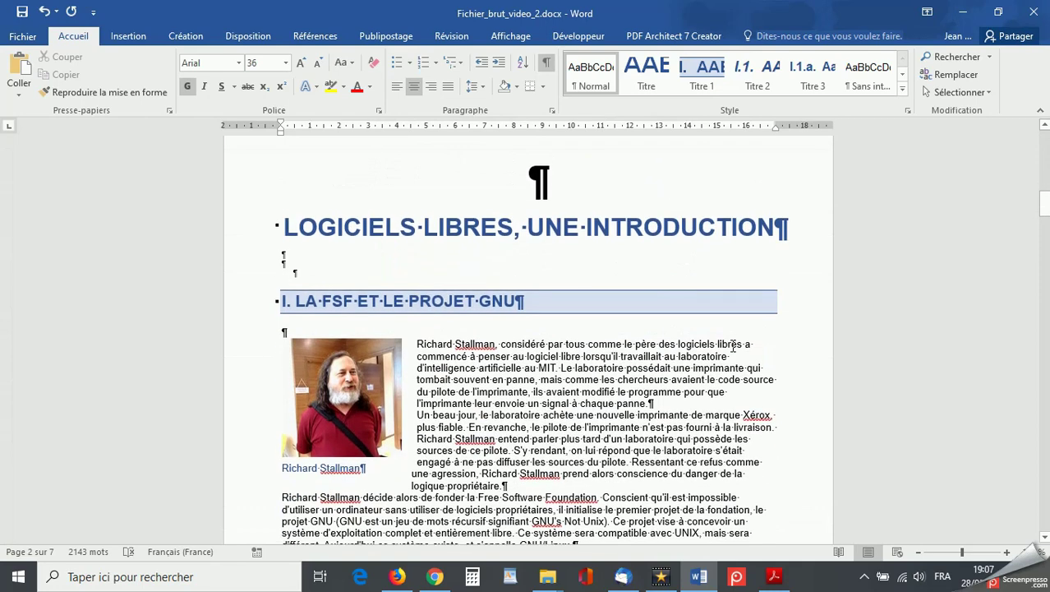
scroll(733, 346, "up", 2)
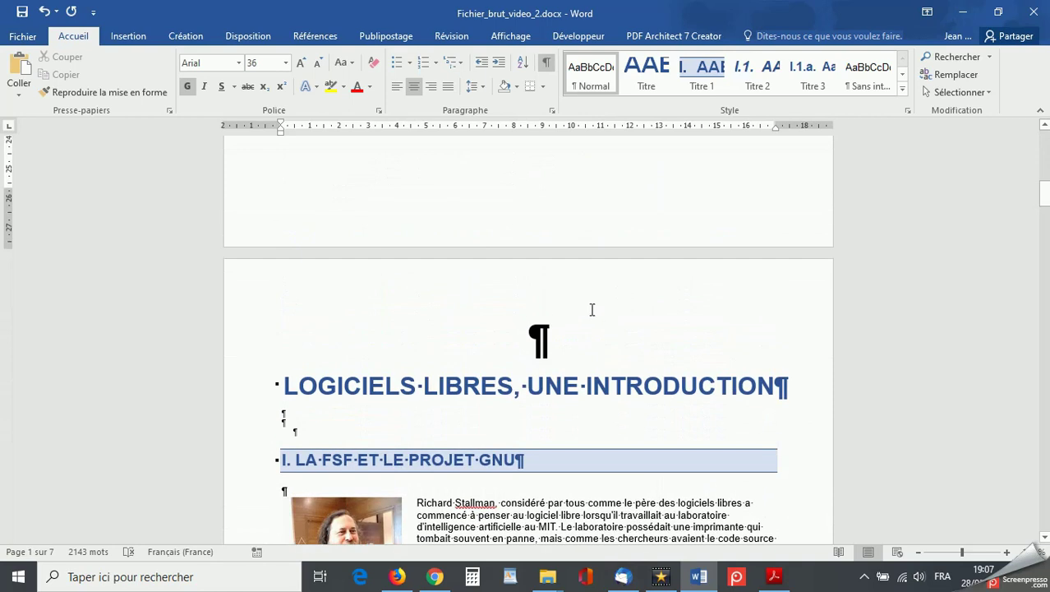
left_click(553, 343)
key("Delete")
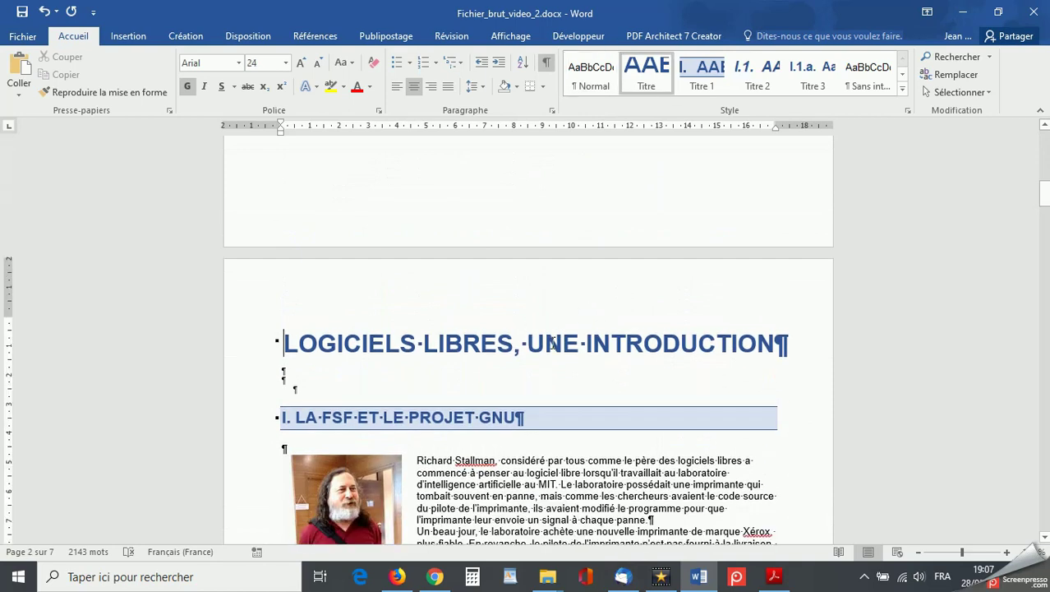
Step: Open the second page's header for editing and examine the header and footer areas of sections 1 and 2
double_click(500, 282)
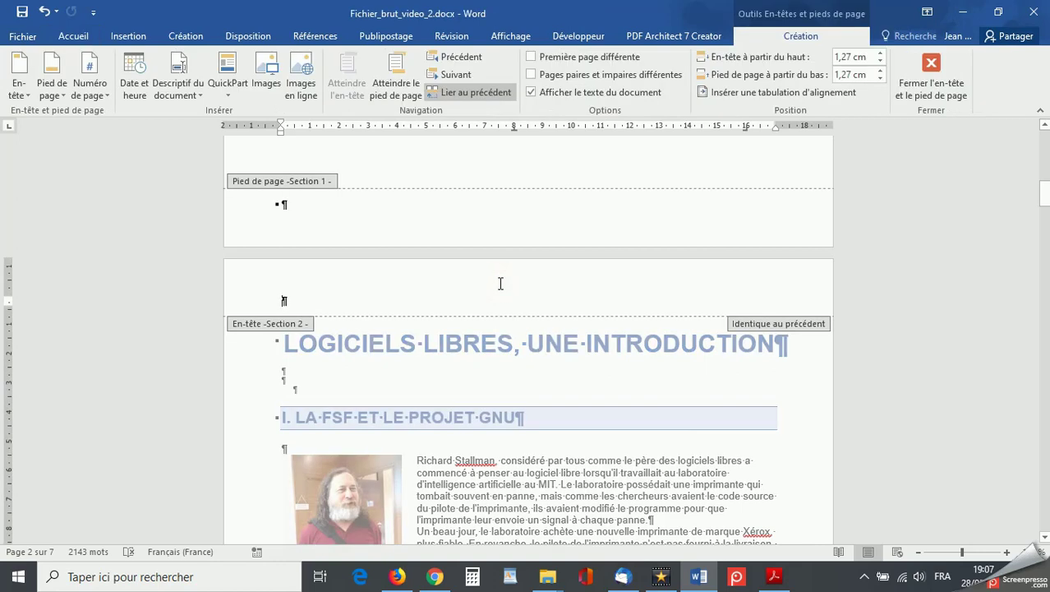
scroll(501, 282, "up", 3)
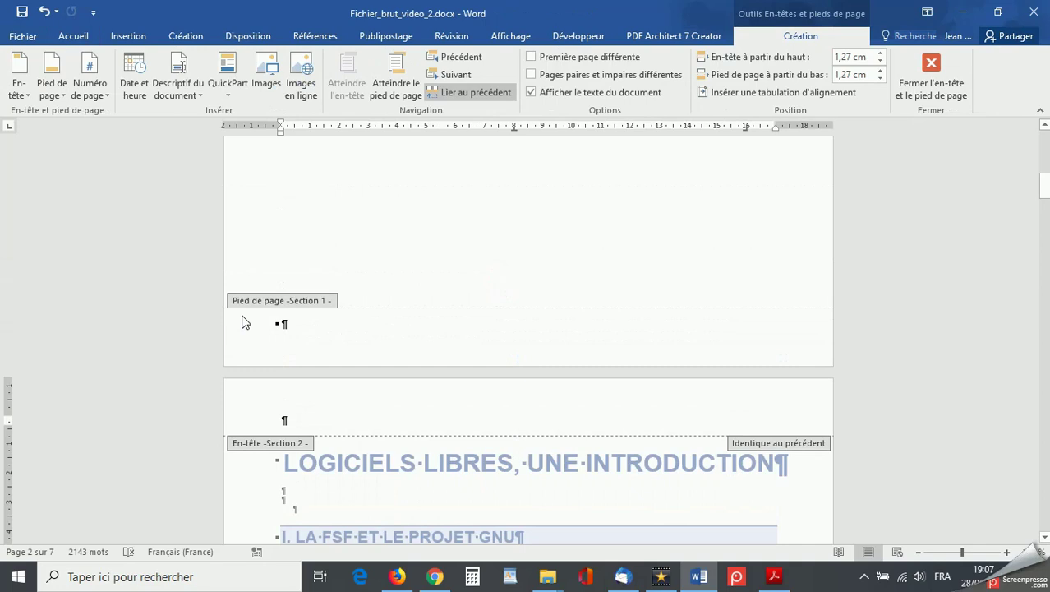
scroll(243, 322, "up", 15)
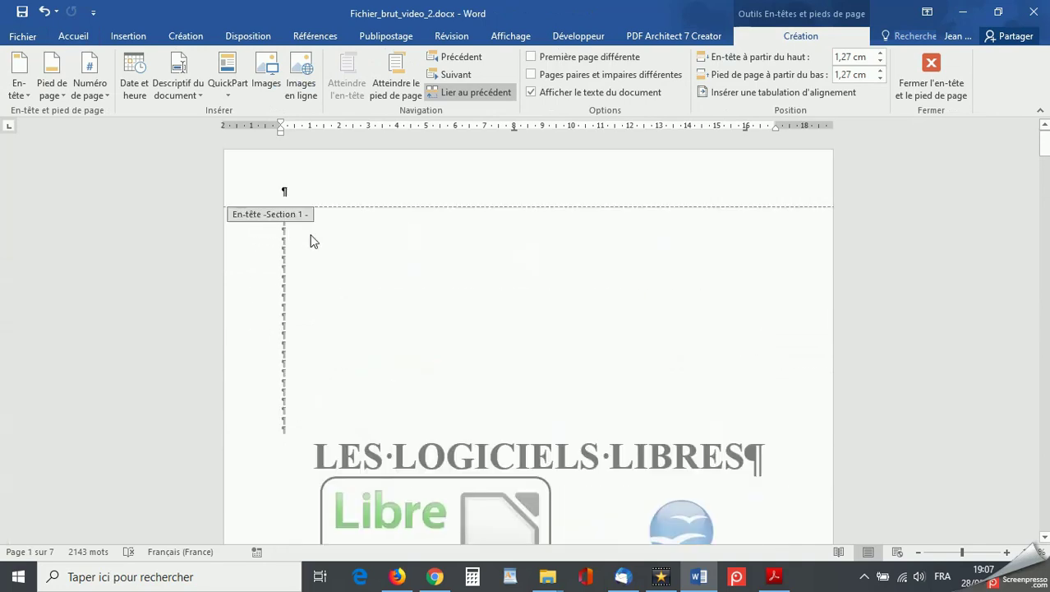
scroll(311, 241, "down", 13)
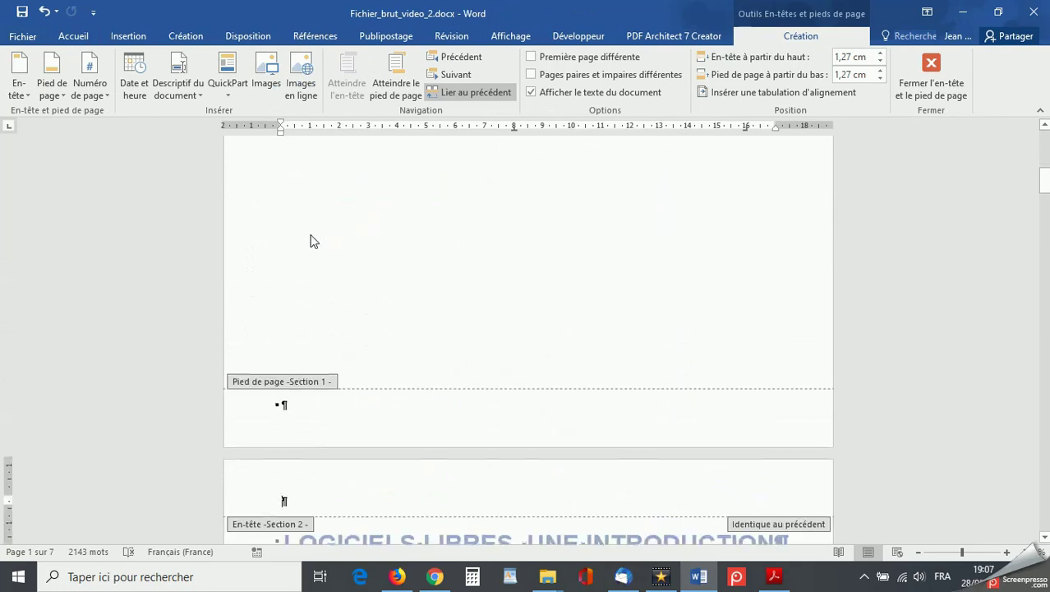
scroll(305, 414, "down", 4)
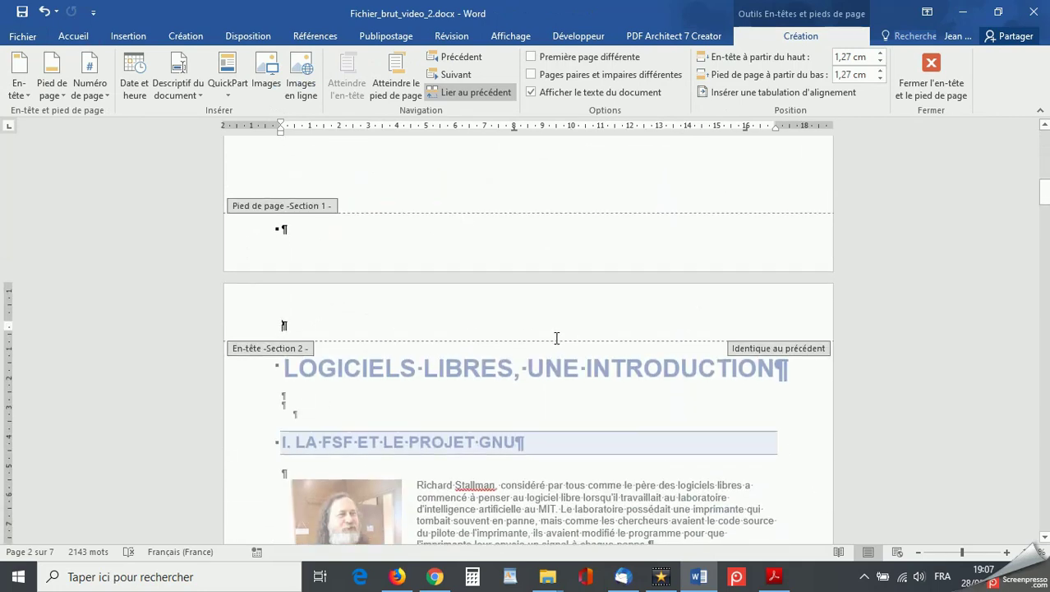
scroll(555, 341, "down", 4)
scroll(555, 341, "down", 10)
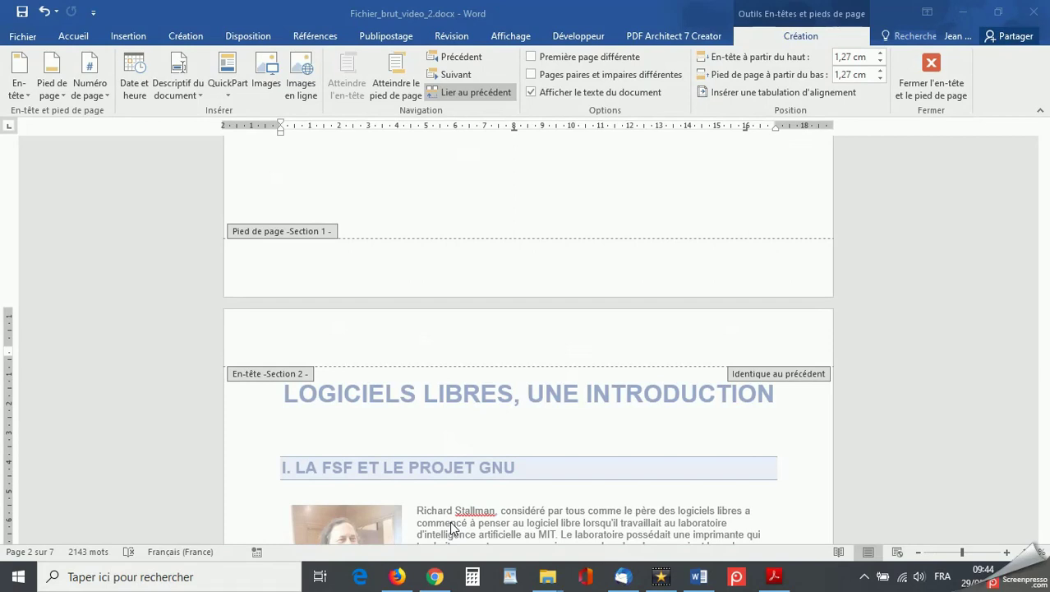
Step: Unlink the section 2 header from the previous section
left_click(265, 356)
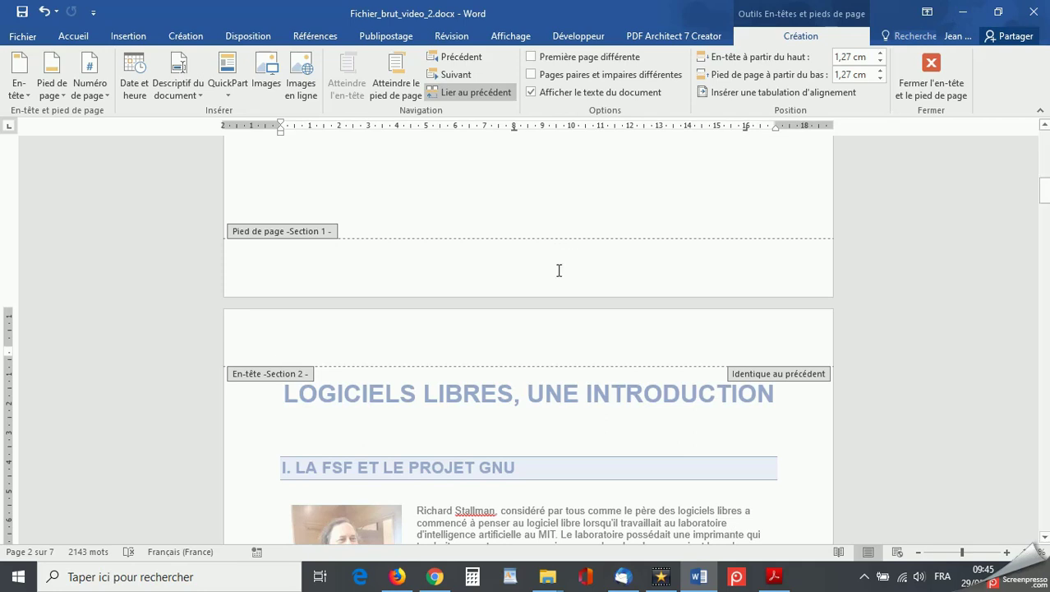
left_click(545, 314)
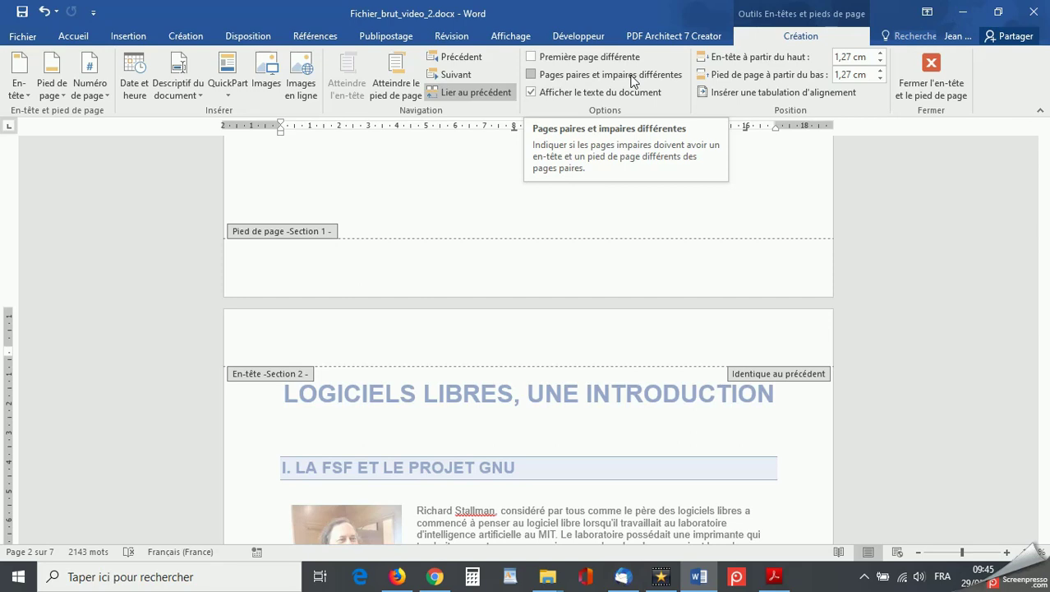
left_click(476, 92)
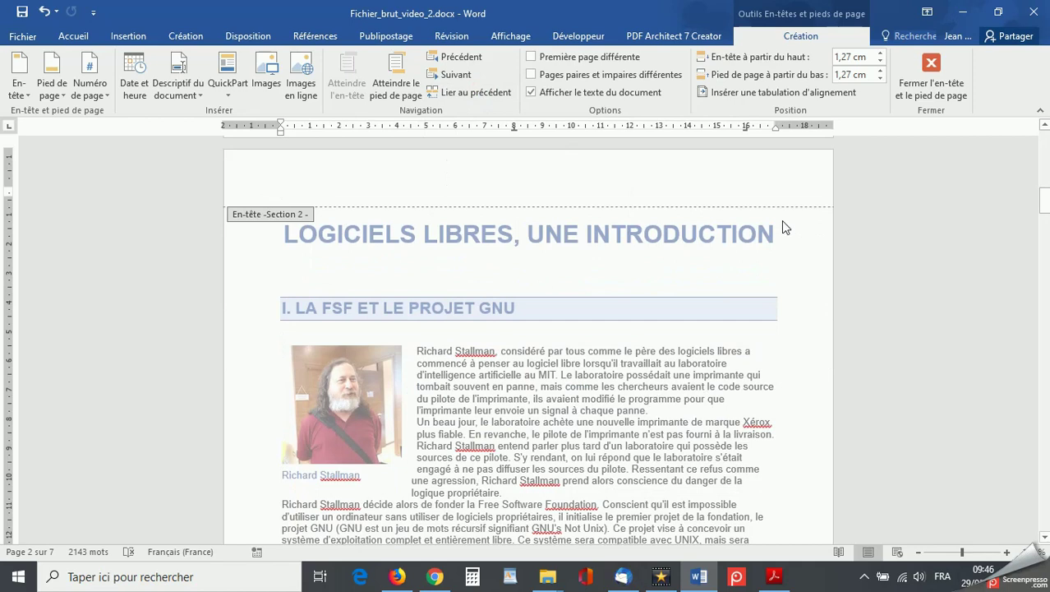
Step: Enable different odd and even pages for the headers and footers, and check the header and footer labels of both sections
left_click(532, 75)
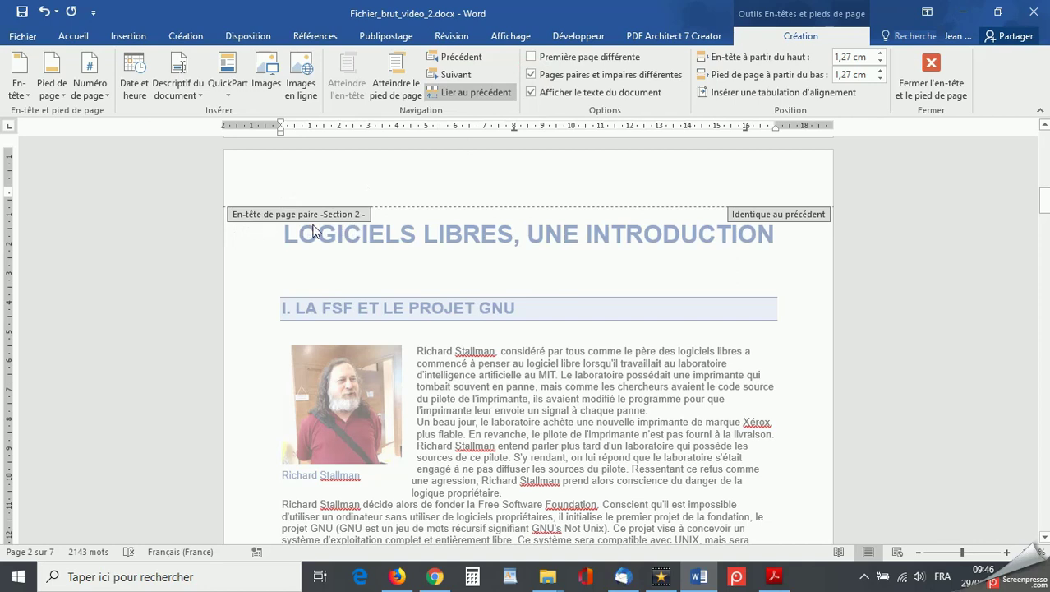
scroll(313, 231, "up", 5)
scroll(312, 231, "up", 10)
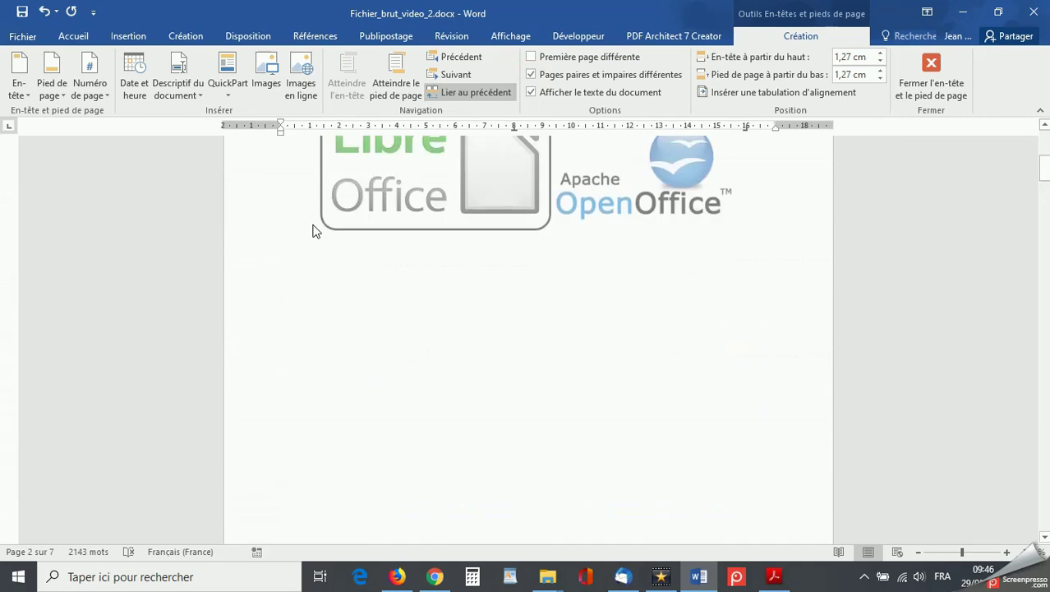
scroll(312, 231, "down", 15)
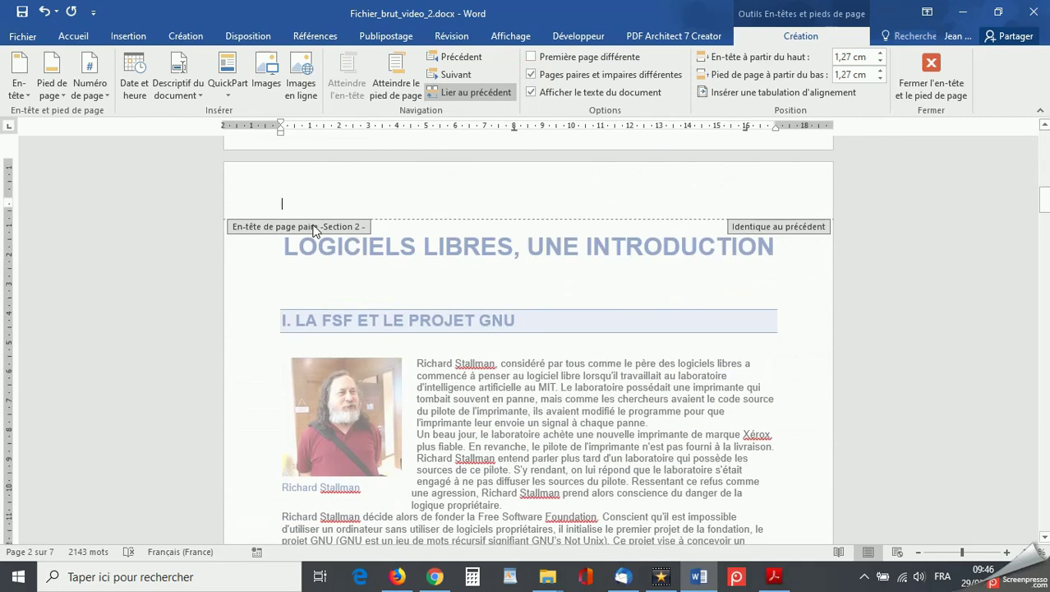
scroll(313, 230, "down", 3)
scroll(314, 225, "up", 4)
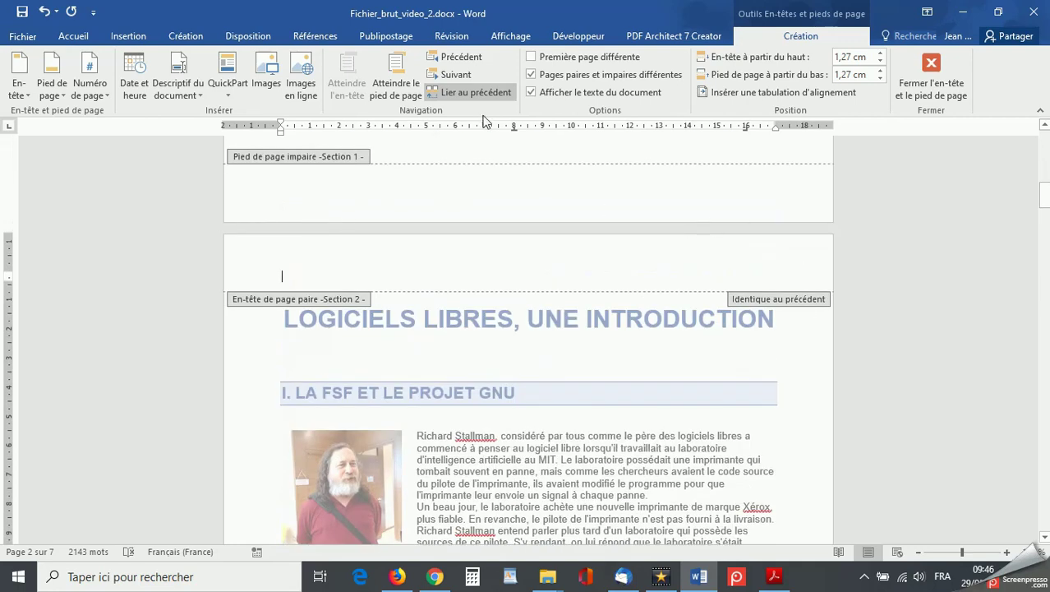
Step: Unlink the even-page header and the even-page footer of section 2 from the previous section
left_click(470, 95)
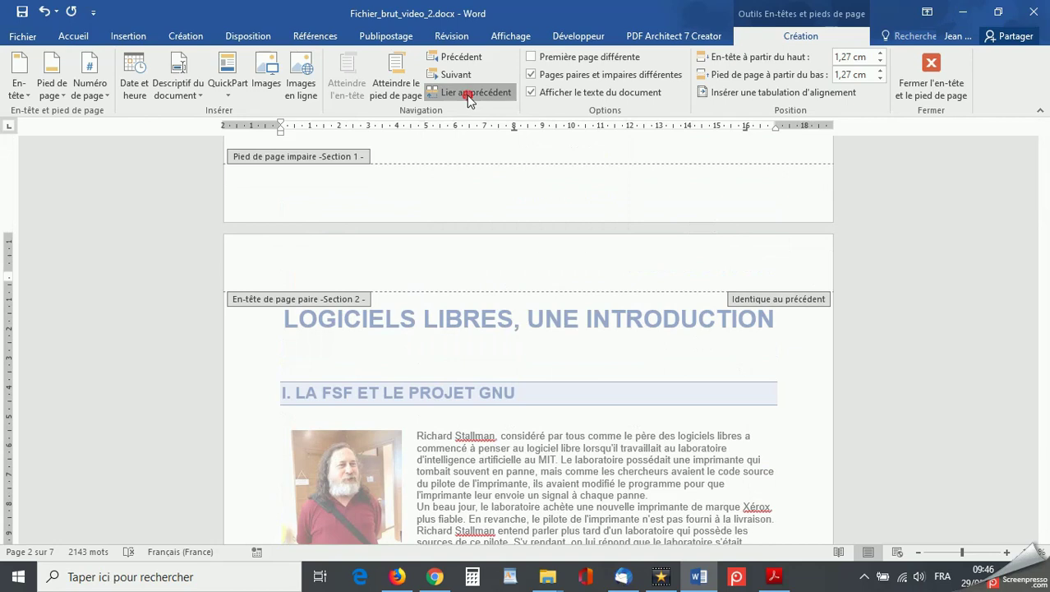
scroll(521, 306, "down", 10)
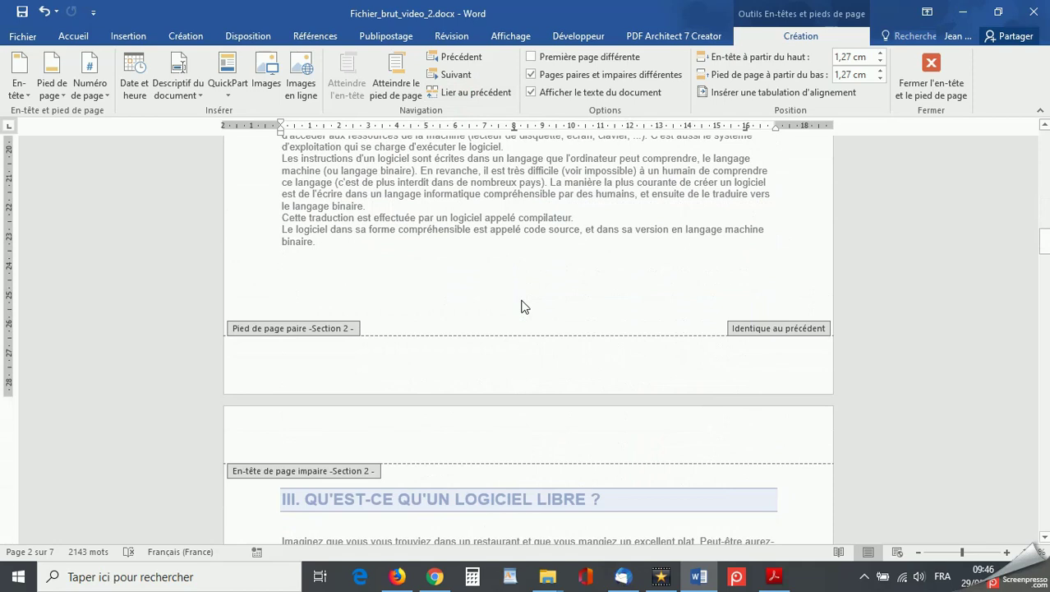
left_click(353, 368)
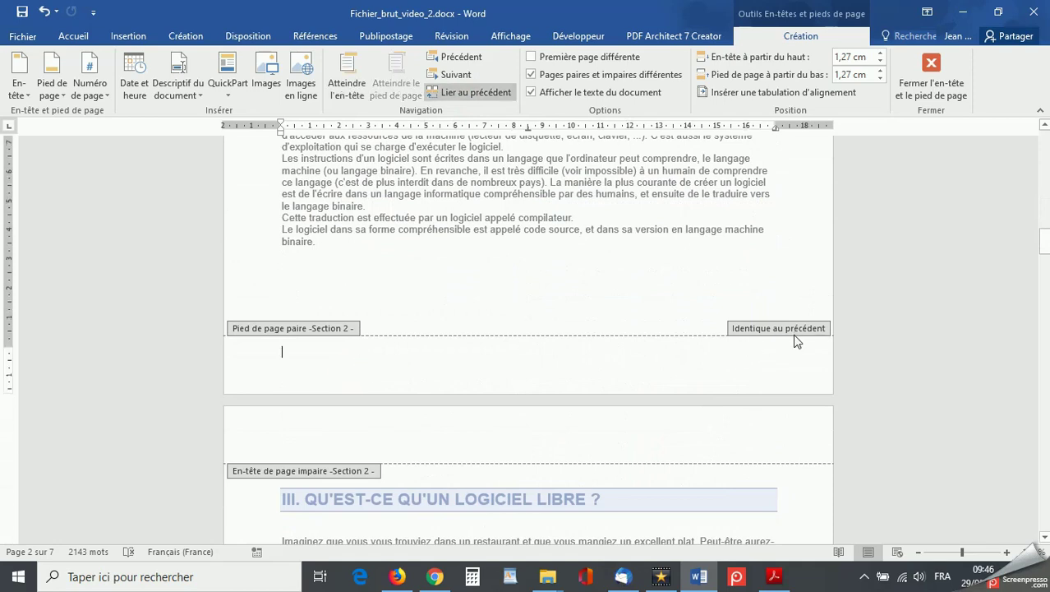
left_click(469, 93)
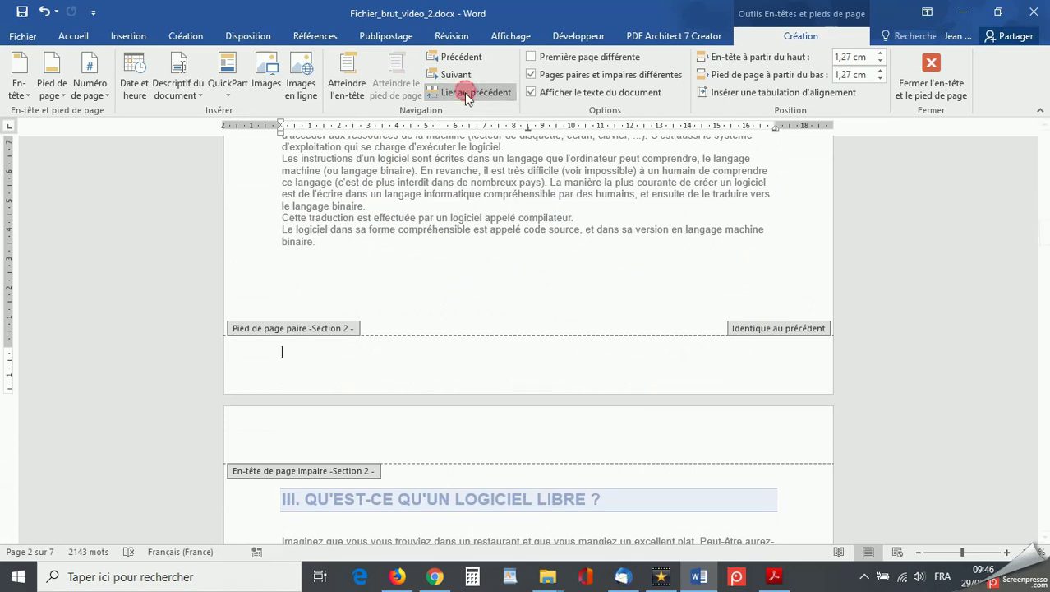
scroll(525, 345, "up", 10)
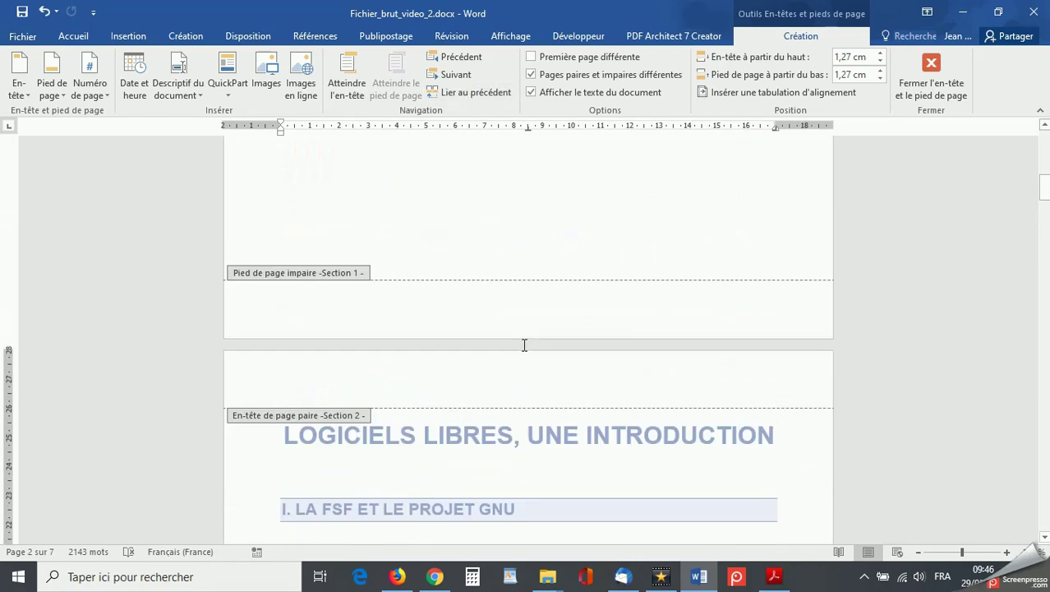
scroll(525, 345, "down", 15)
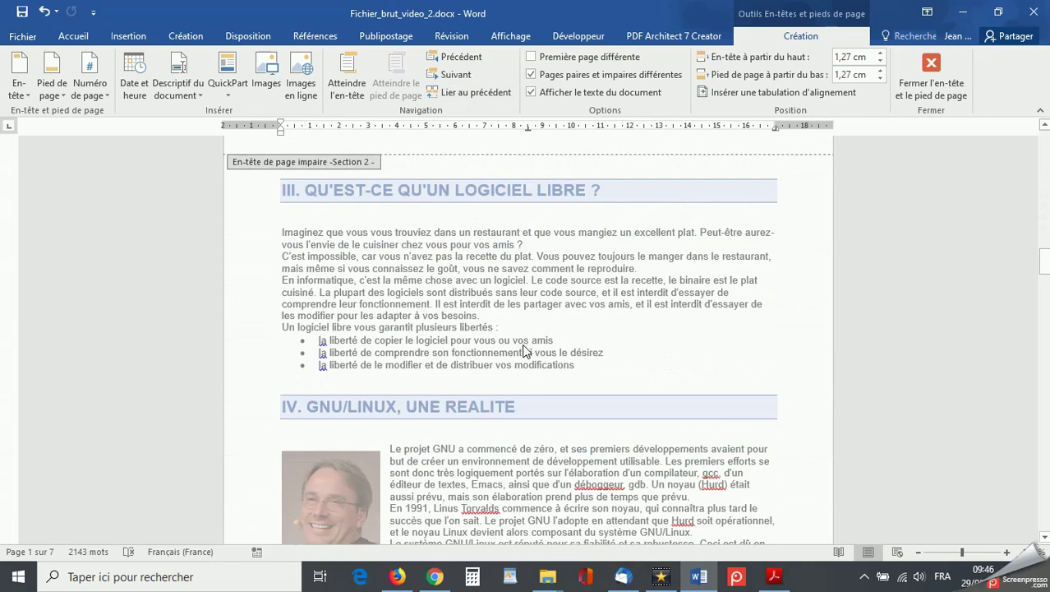
scroll(524, 351, "down", 10)
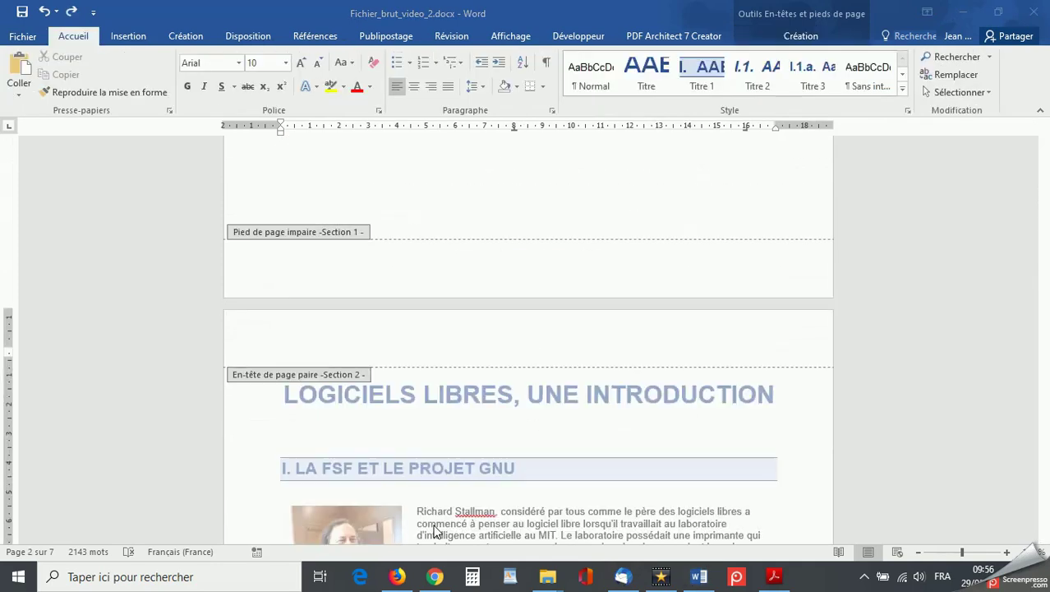
Step: Paste the copied text "UNIVERSITÉ D'ARTOIS" into section 2's even-page header and insert the image ico_ua.png after it
left_click(277, 350)
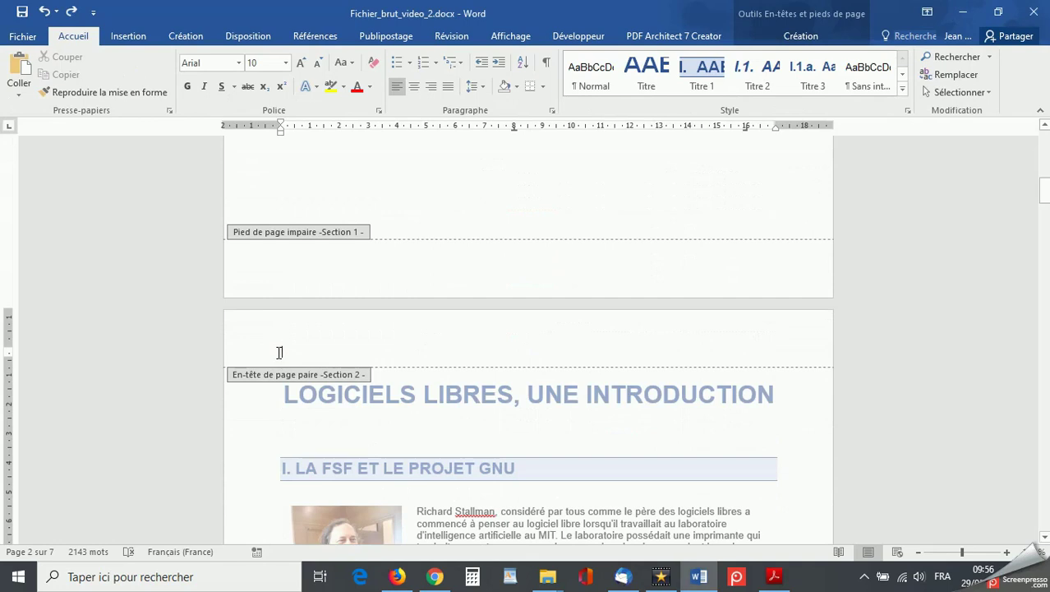
key("super+v")
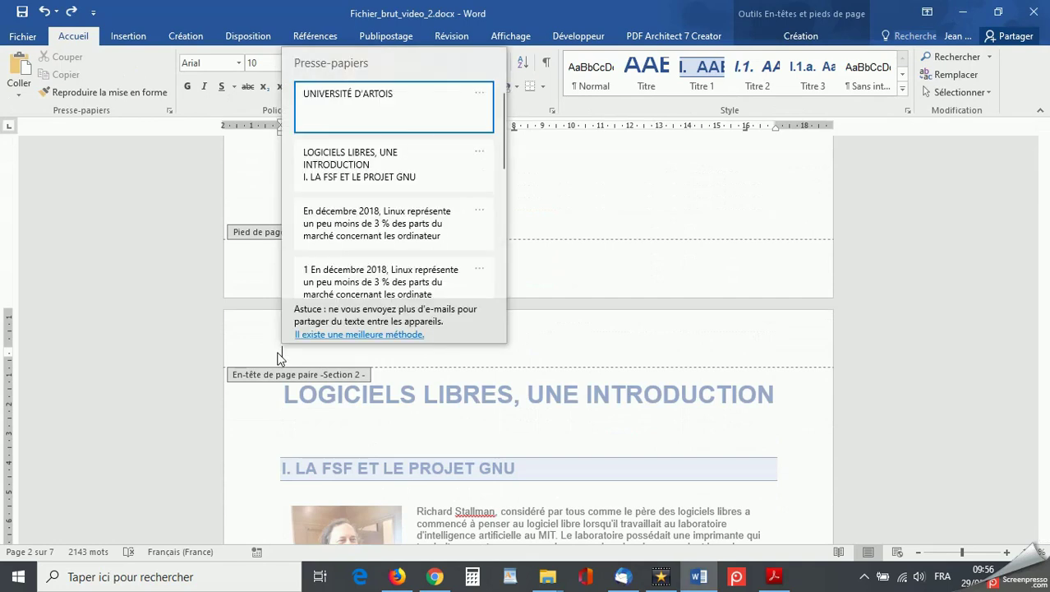
left_click(356, 103)
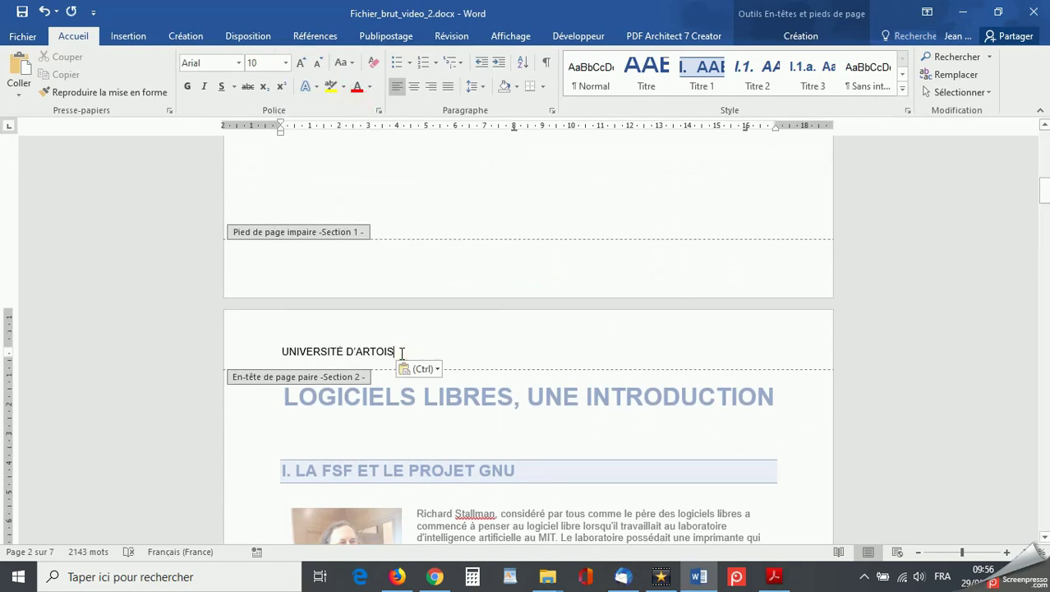
left_click(141, 39)
left_click(157, 70)
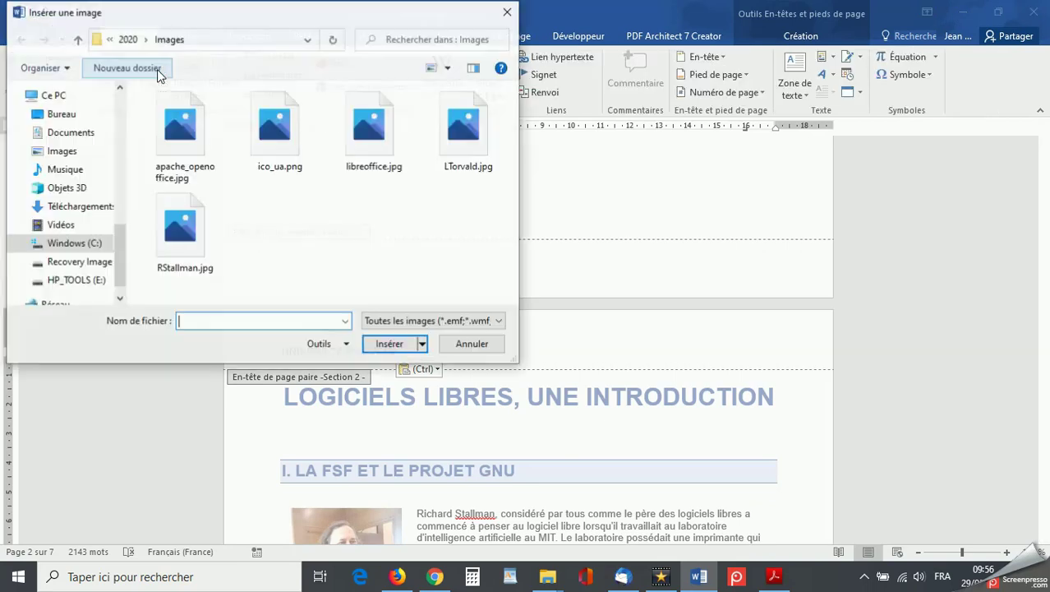
double_click(279, 131)
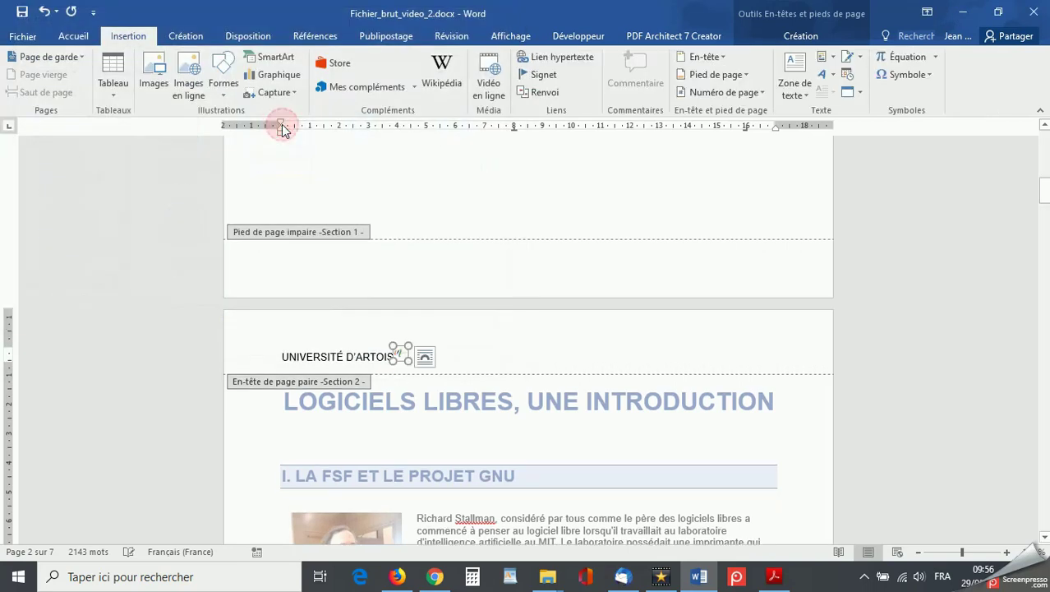
Step: Move the logo to the right end of the even-page header using two tab stops and enlarge it slightly
left_click(387, 351)
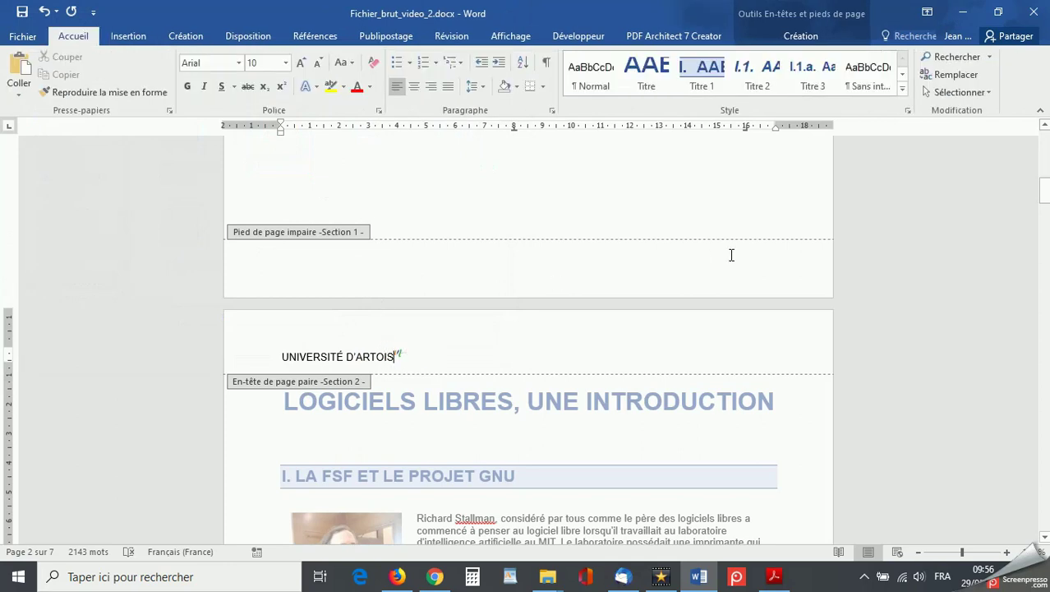
key("Tab")
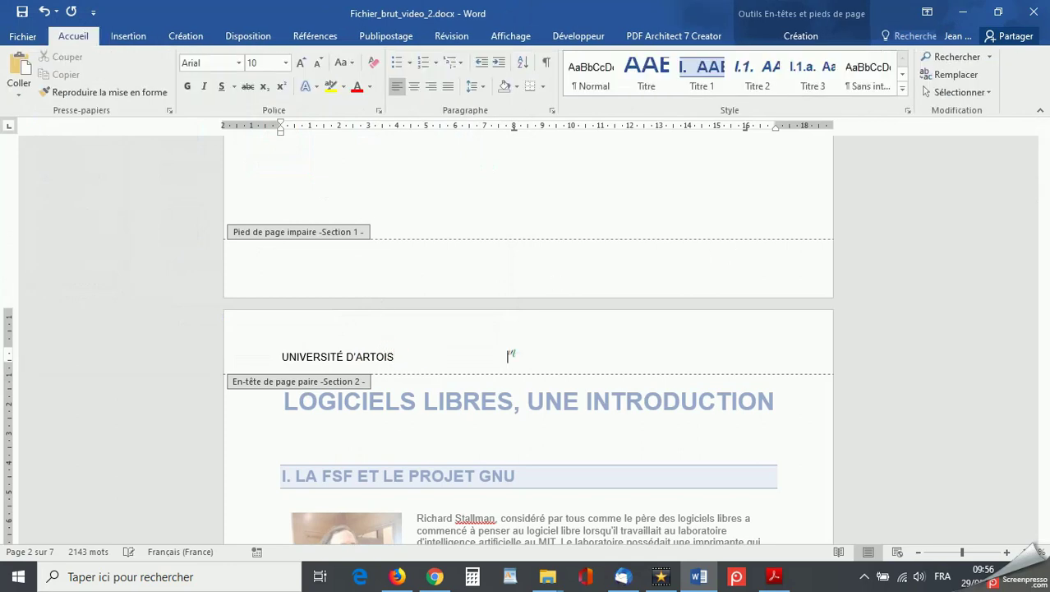
key("Tab")
left_click(739, 354)
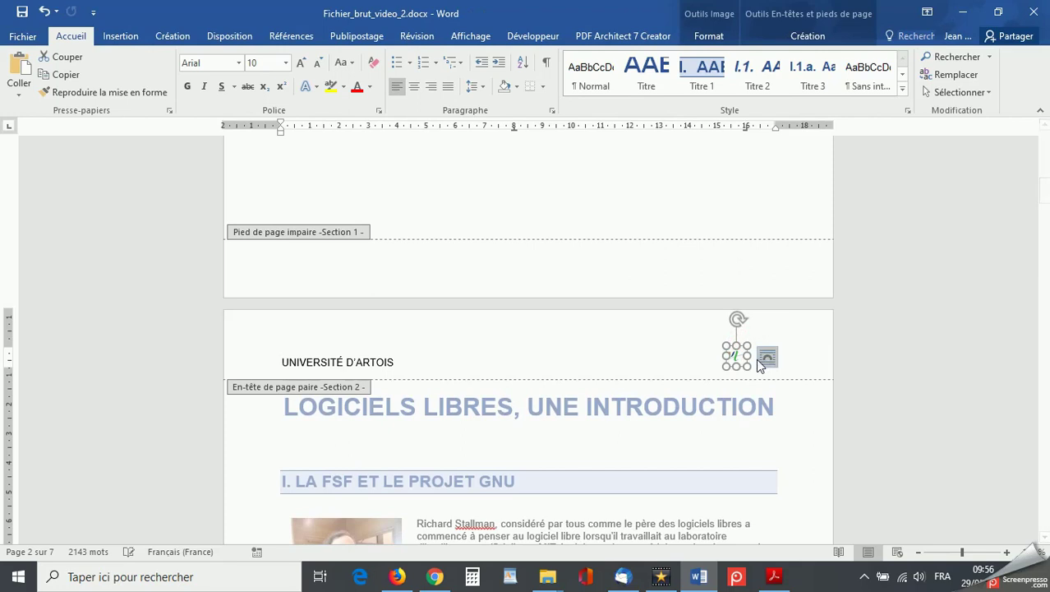
left_click(682, 364)
Step: Format the header text "UNIVERSITÉ D'ARTOIS" in dark green and bold
left_click_drag(388, 362, 284, 365)
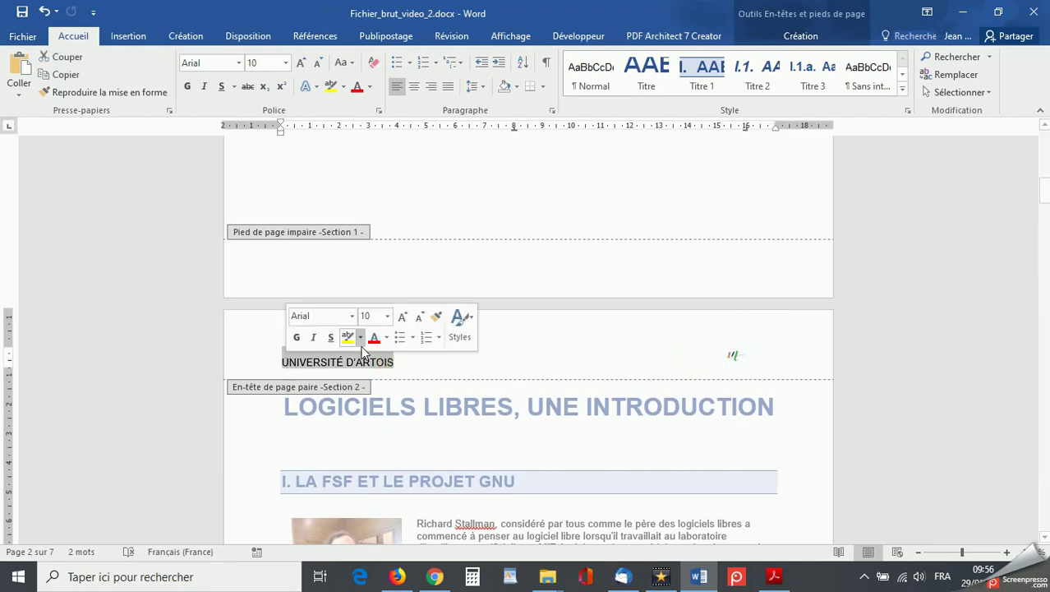
left_click(387, 337)
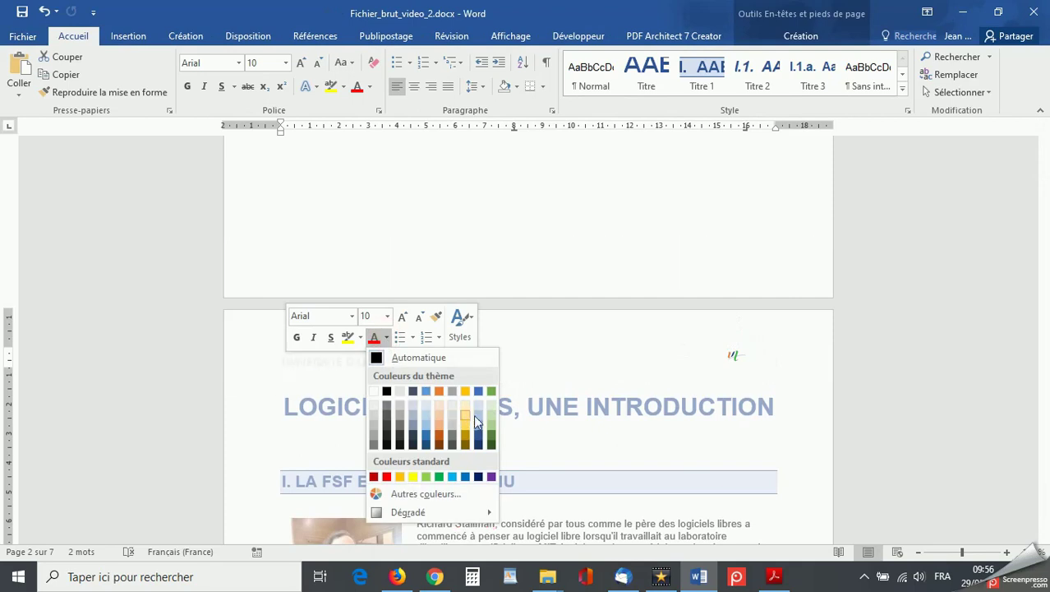
left_click(493, 435)
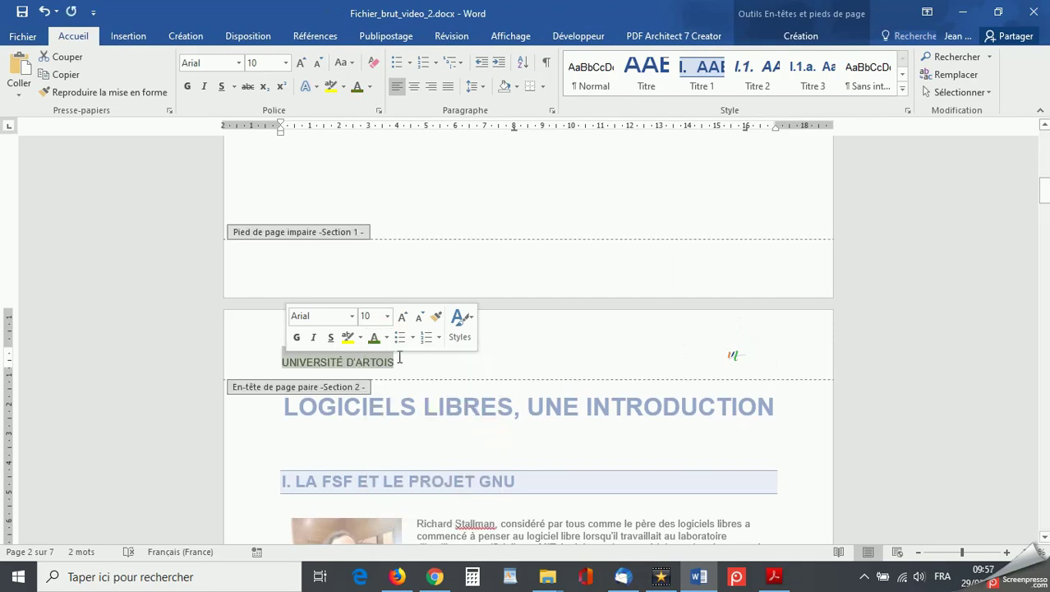
left_click(297, 337)
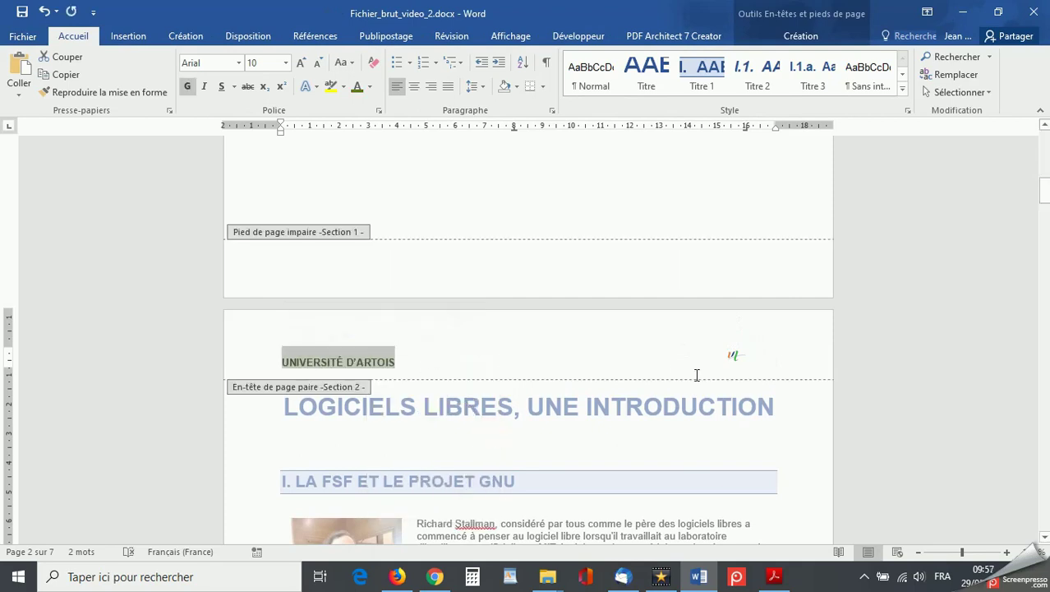
left_click(783, 351)
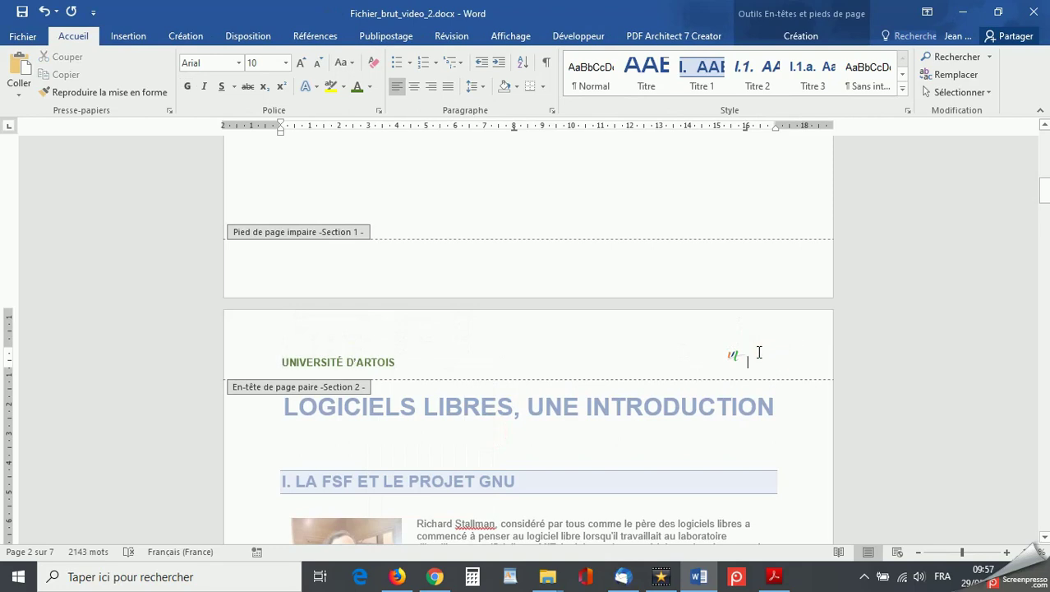
Step: Copy the whole header line with its logo from section 2's even-page header into its odd-page header
left_click(755, 355)
left_click_drag(660, 352, 278, 366)
key("ctrl+c")
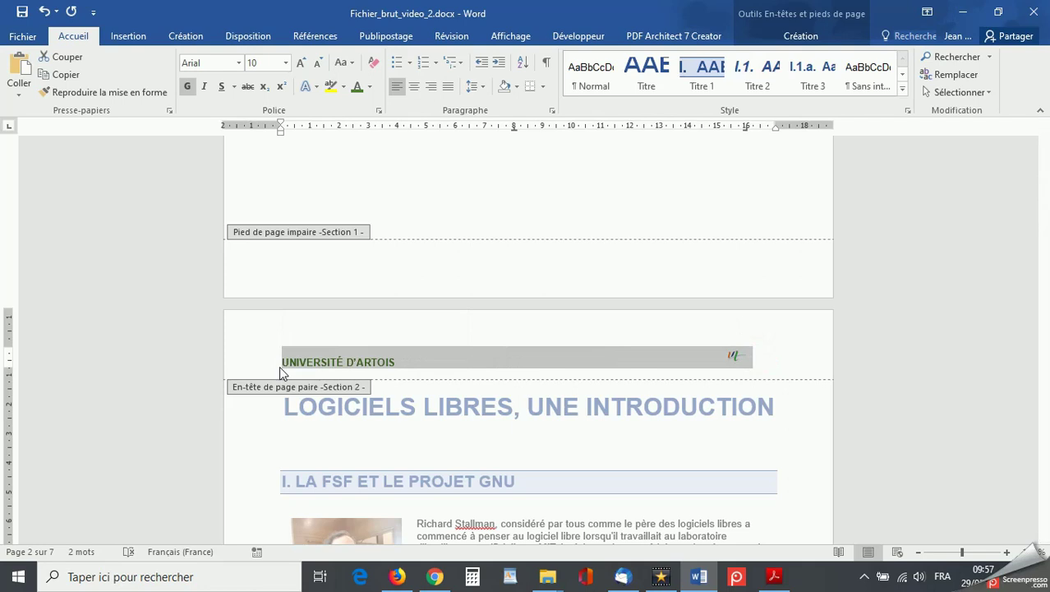
scroll(278, 367, "down", 15)
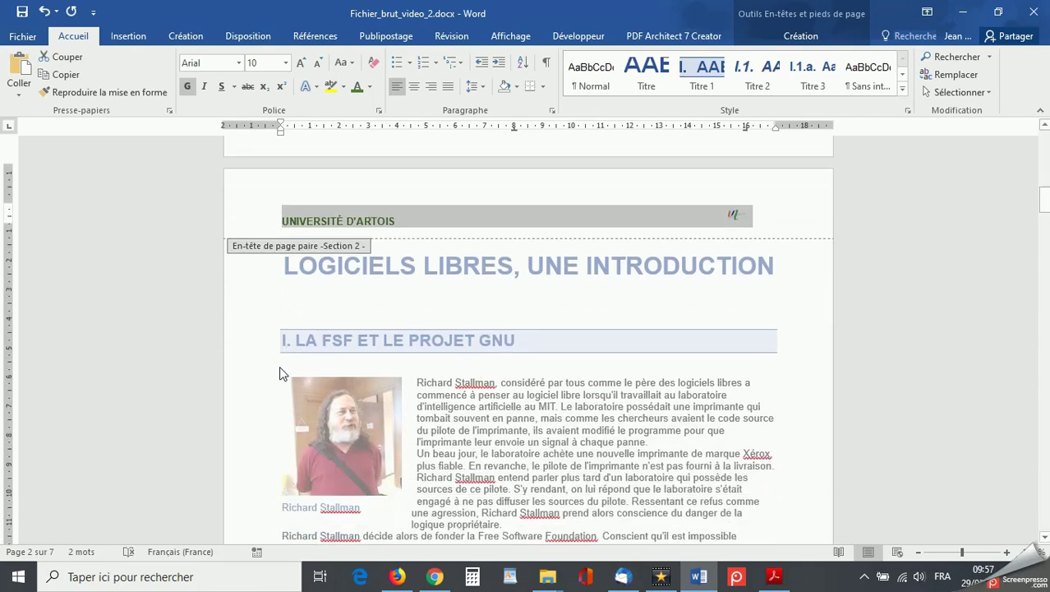
scroll(280, 368, "down", 5)
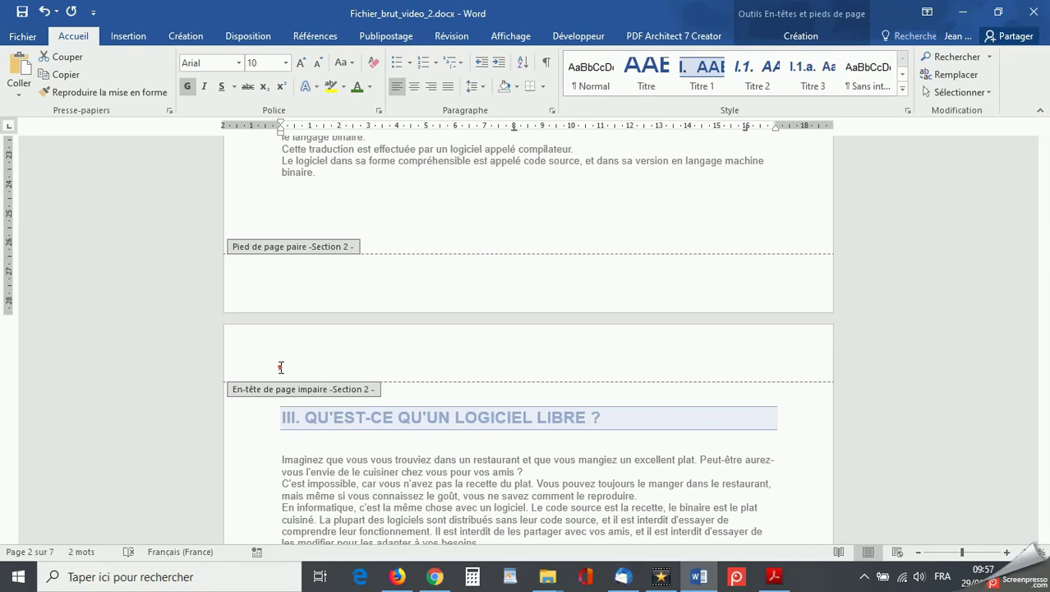
left_click(281, 367)
key("ctrl+v")
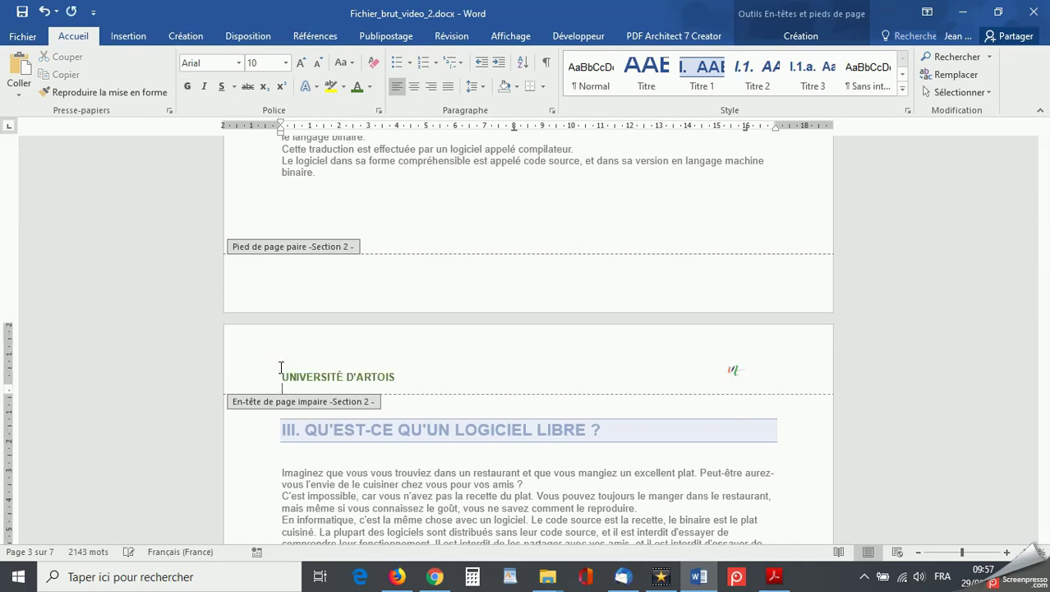
scroll(555, 402, "up", 10)
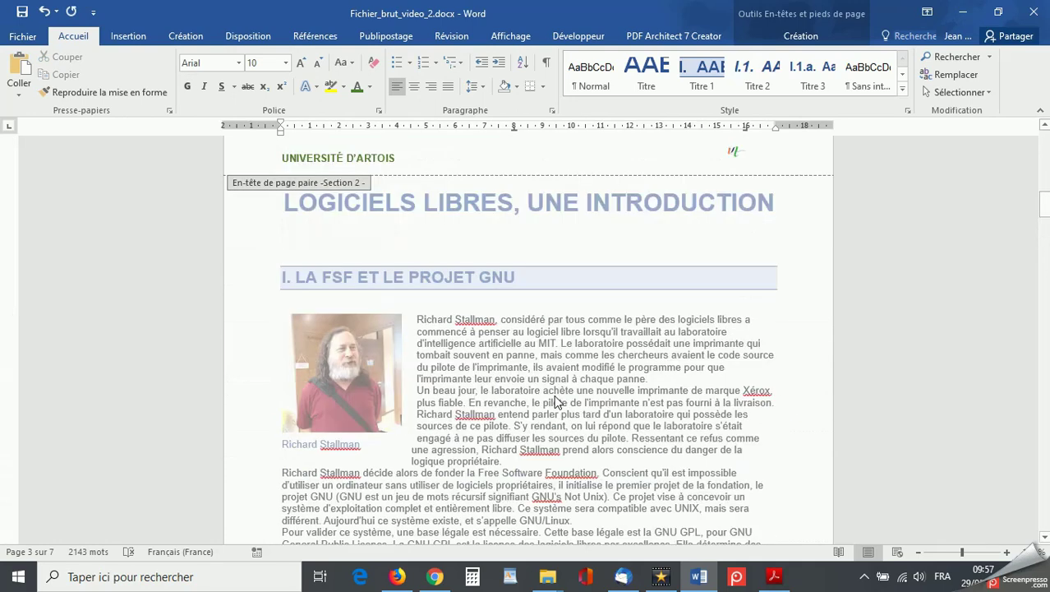
Step: Examine the section start options in the page setup's layout settings for section 2, leaving the dialog without changes
scroll(555, 402, "down", 10)
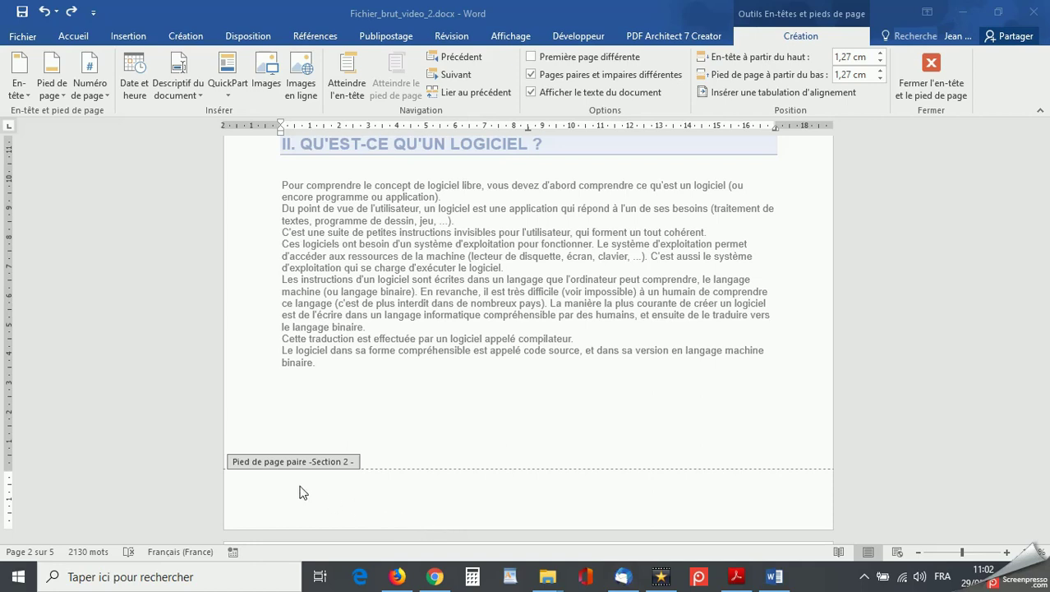
scroll(427, 333, "up", 6)
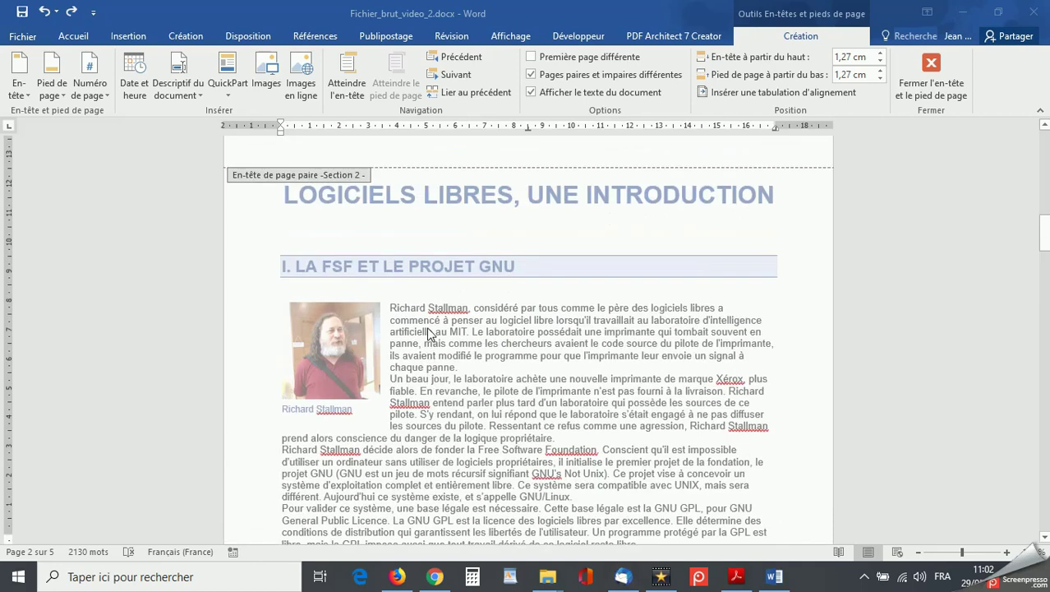
scroll(428, 333, "down", 3)
scroll(428, 336, "down", 4)
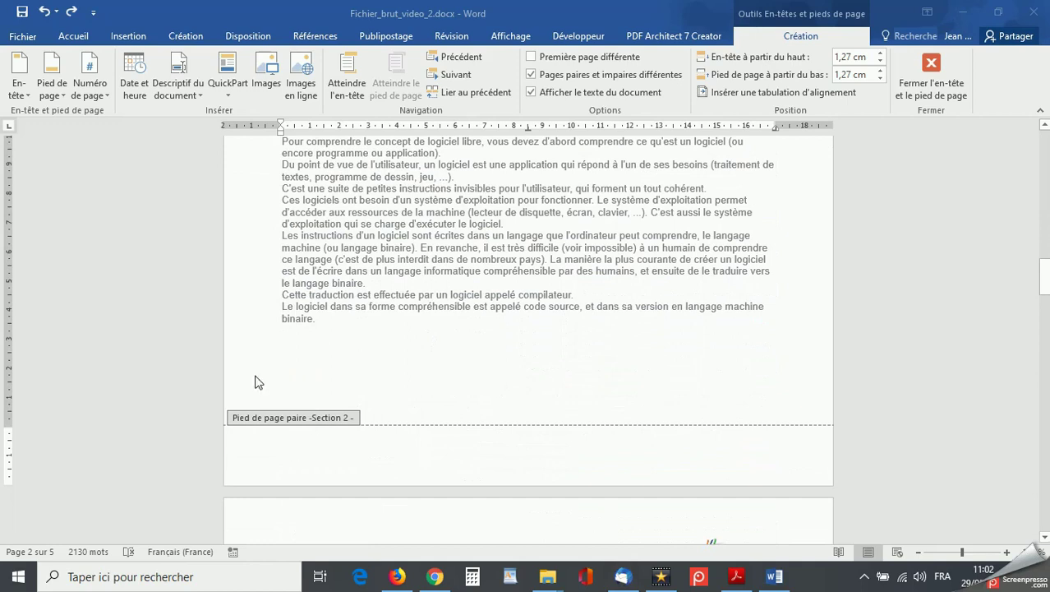
left_click(241, 39)
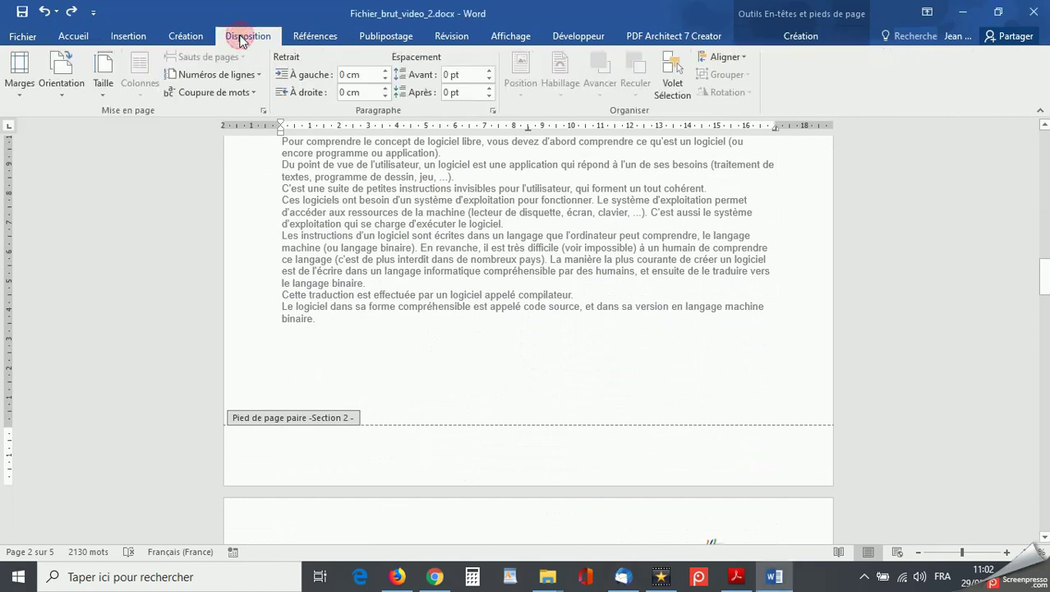
left_click(19, 97)
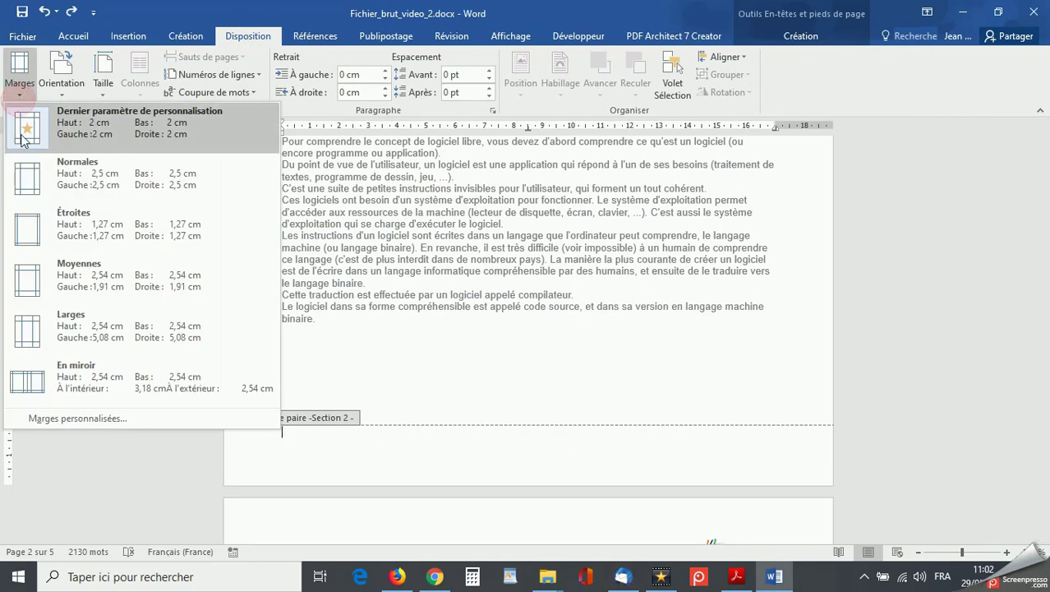
left_click(47, 423)
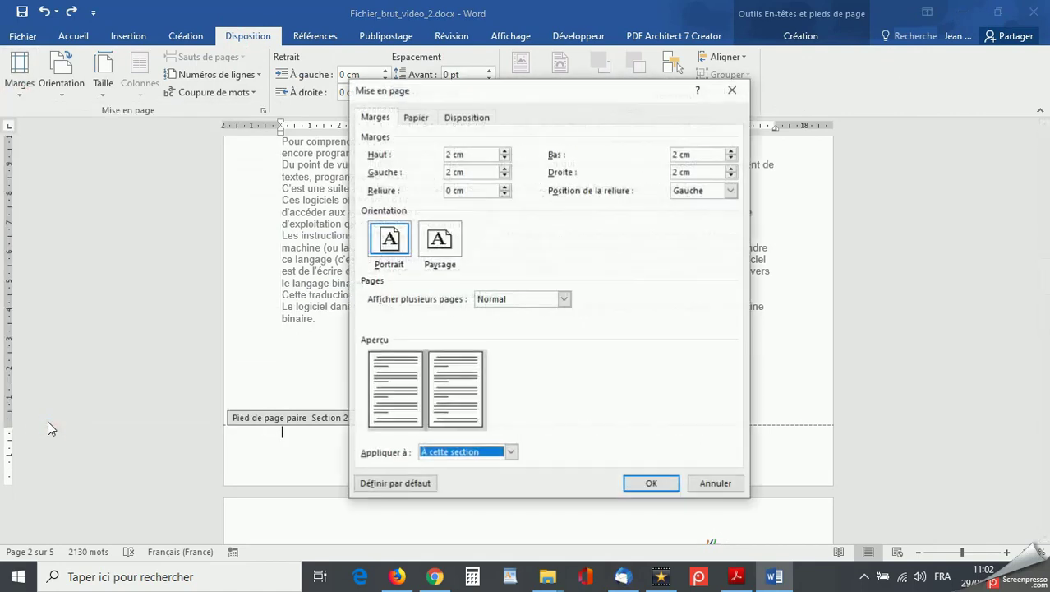
left_click(464, 117)
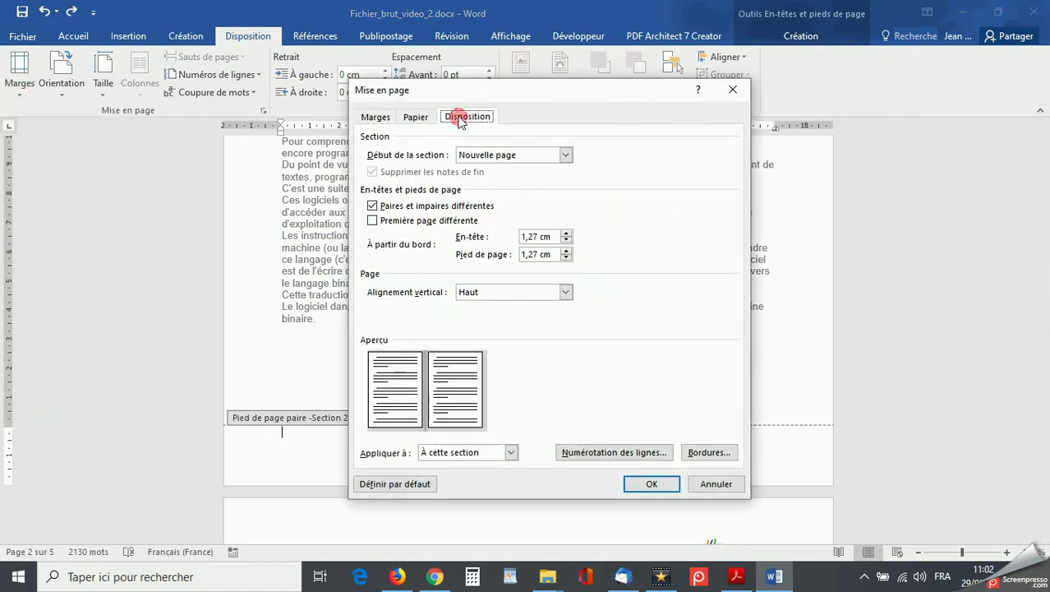
left_click(567, 156)
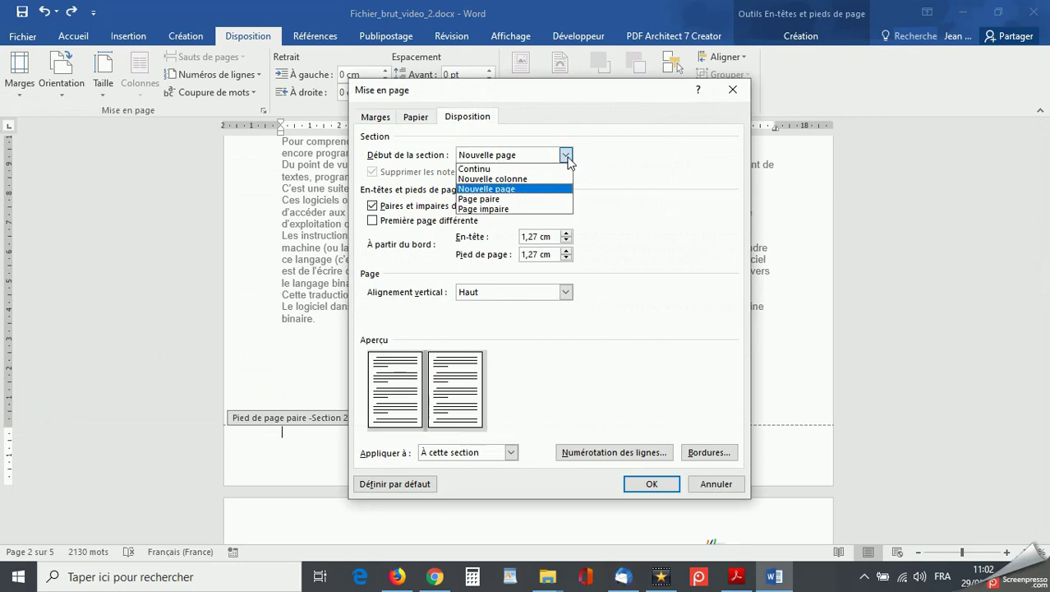
left_click(566, 156)
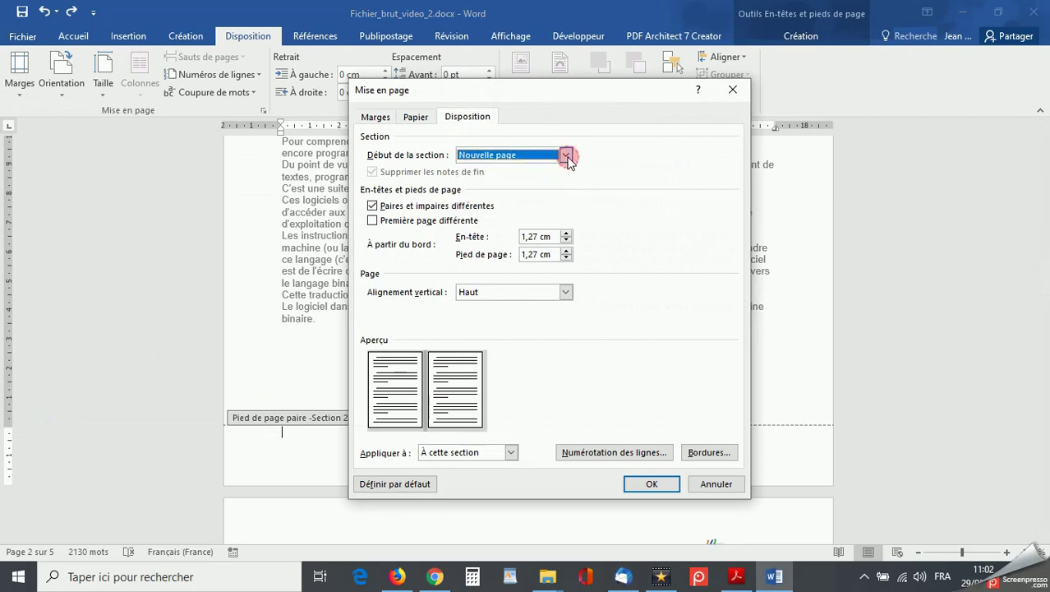
left_click(703, 487)
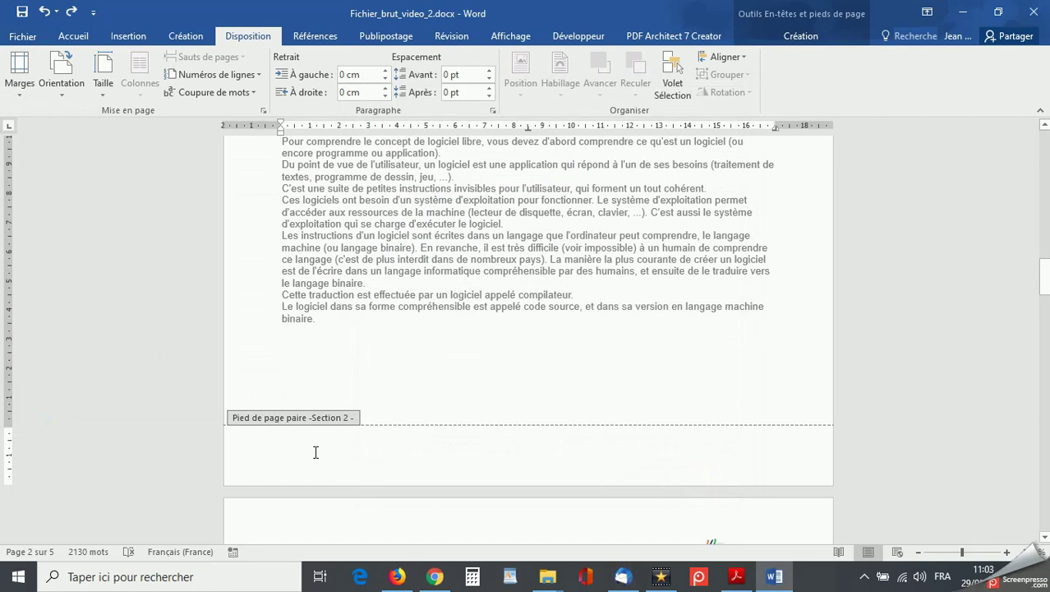
Step: Insert a left-aligned page number in section 2's even-page footer using the Numéro normal 1 style
left_click(804, 36)
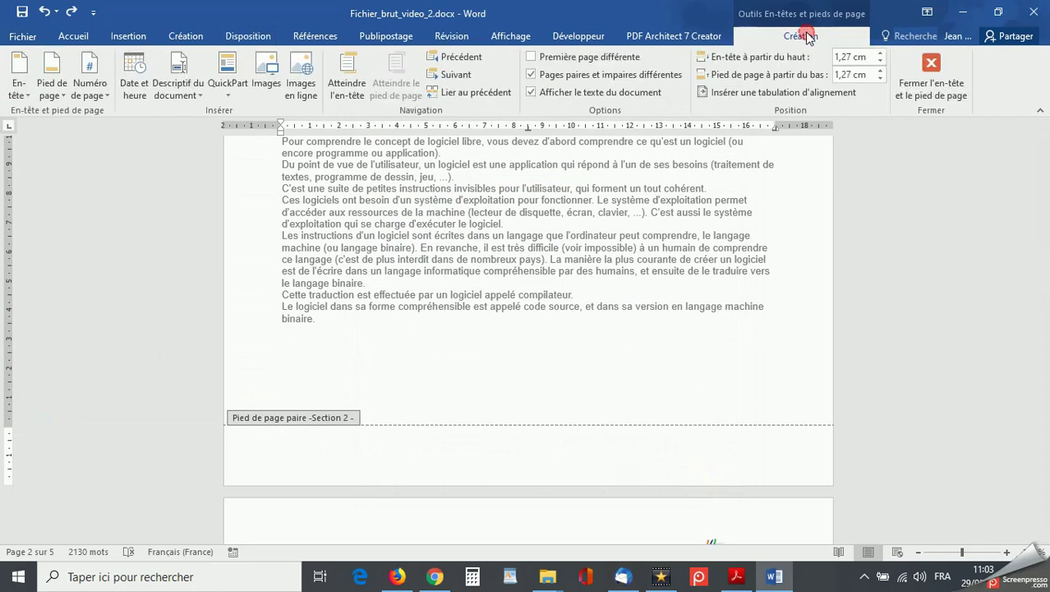
left_click(107, 97)
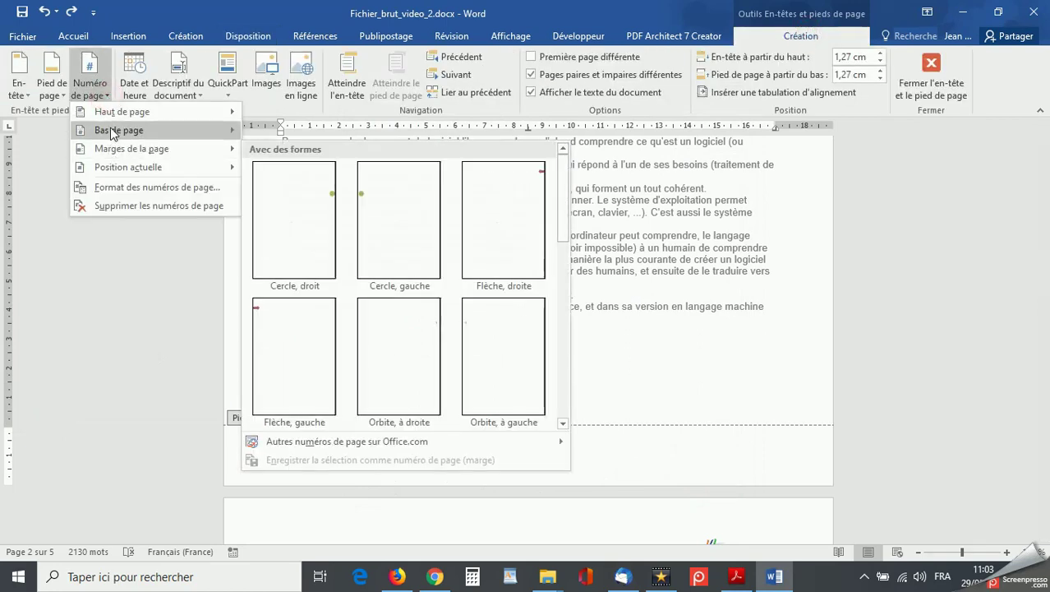
mouse_move(113, 133)
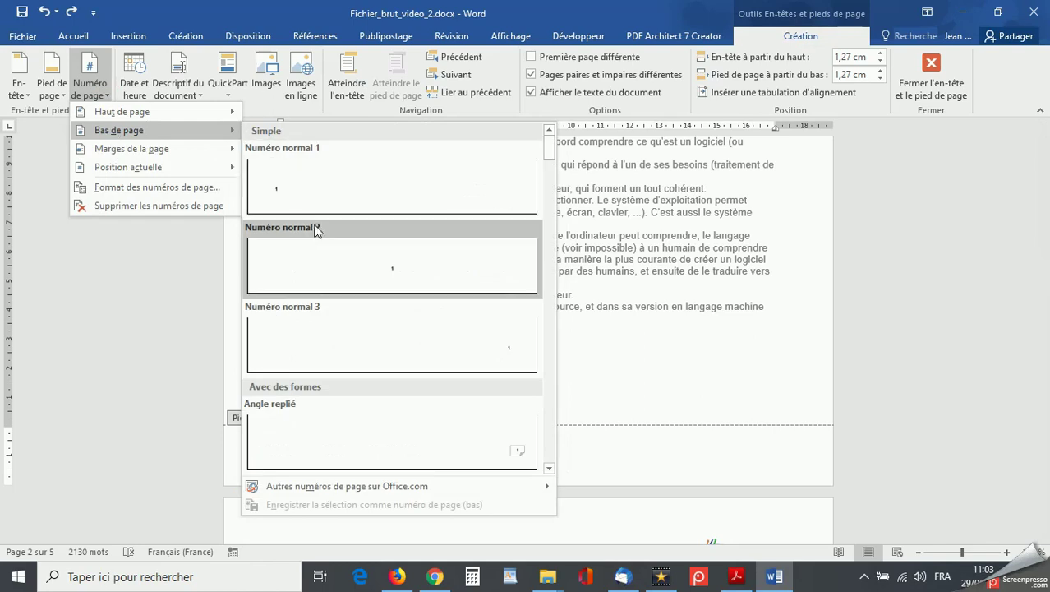
left_click(687, 444)
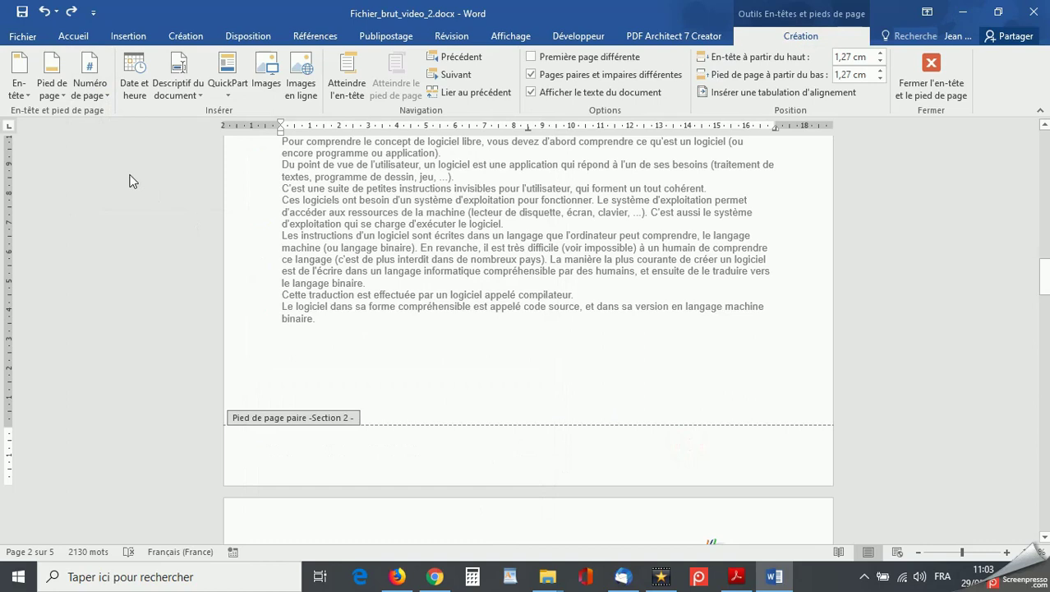
left_click(108, 97)
mouse_move(225, 136)
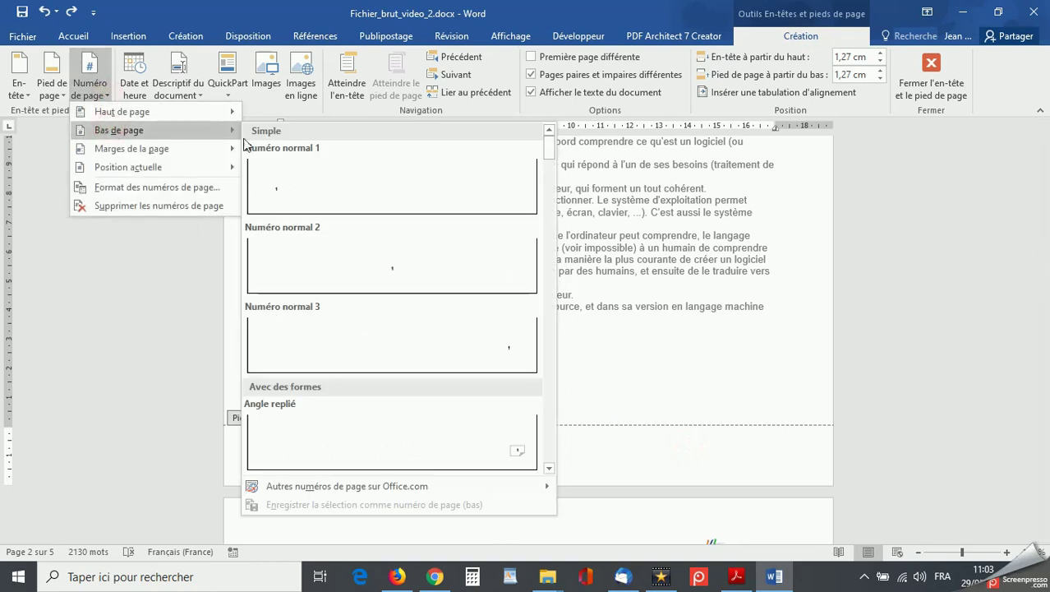
left_click(285, 192)
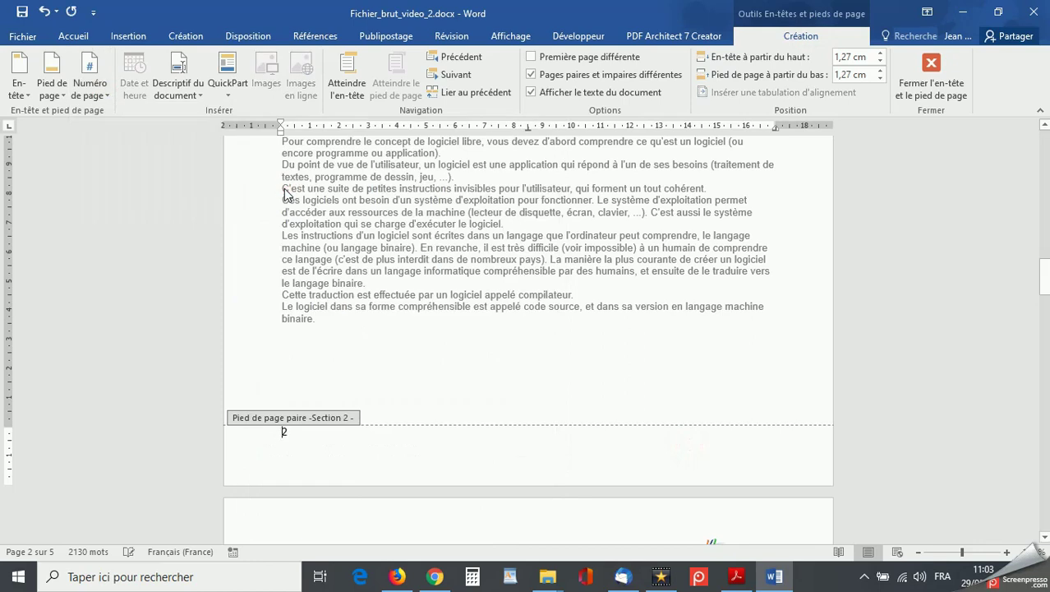
Step: Set section 2's page numbering to start from 1 instead of continuing from the previous section
scroll(305, 279, "up", 2)
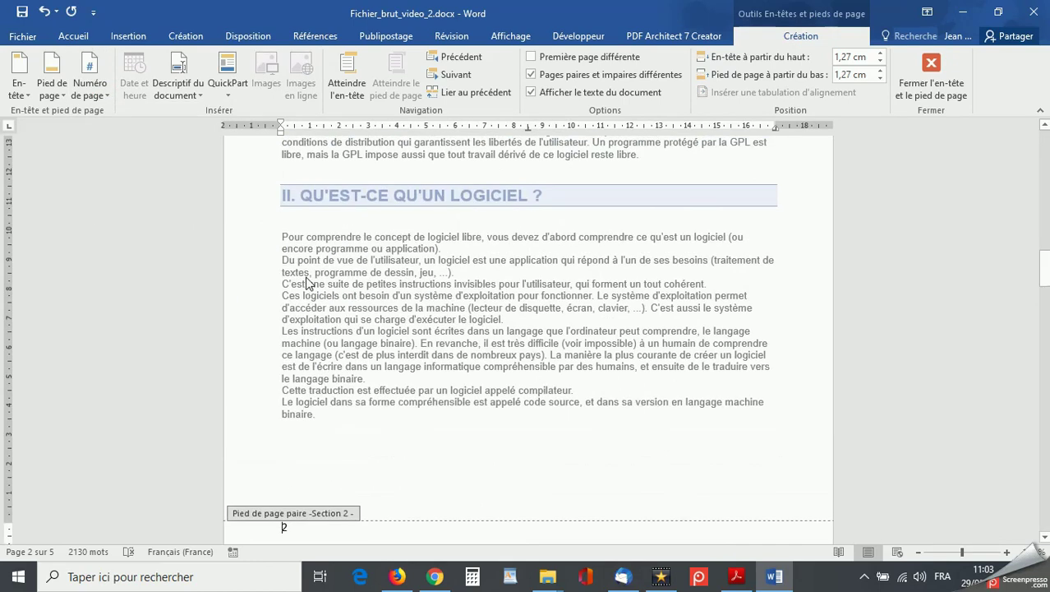
scroll(305, 284, "up", 9)
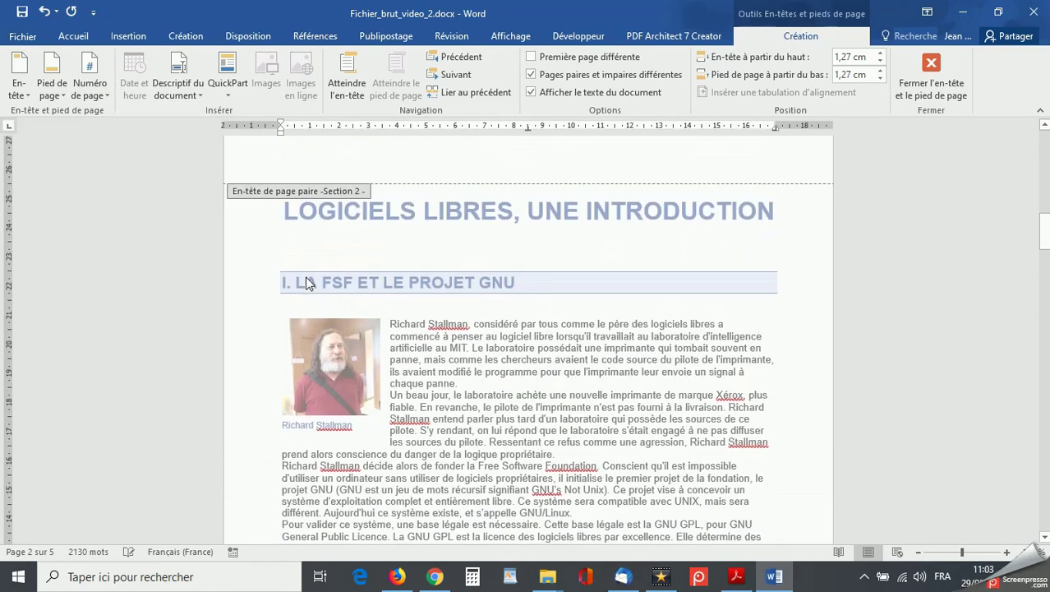
scroll(306, 283, "down", 6)
scroll(305, 284, "down", 5)
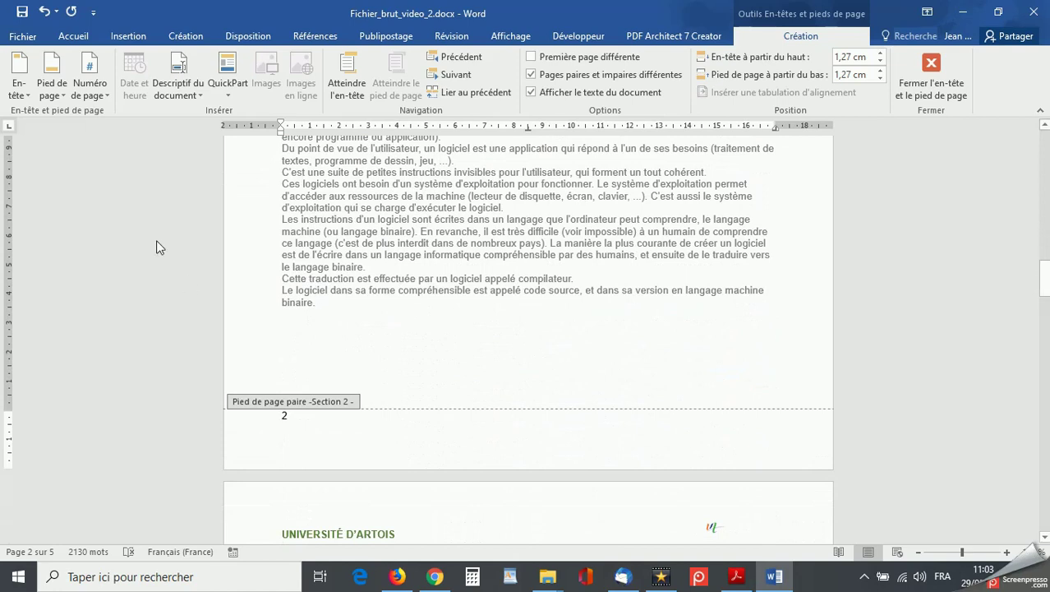
left_click(107, 97)
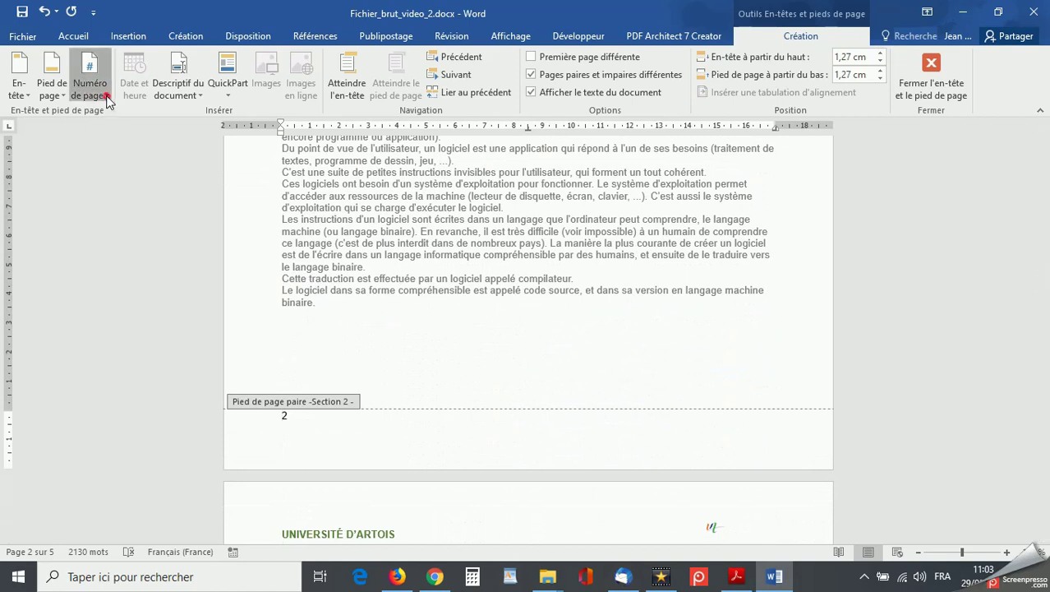
left_click(110, 185)
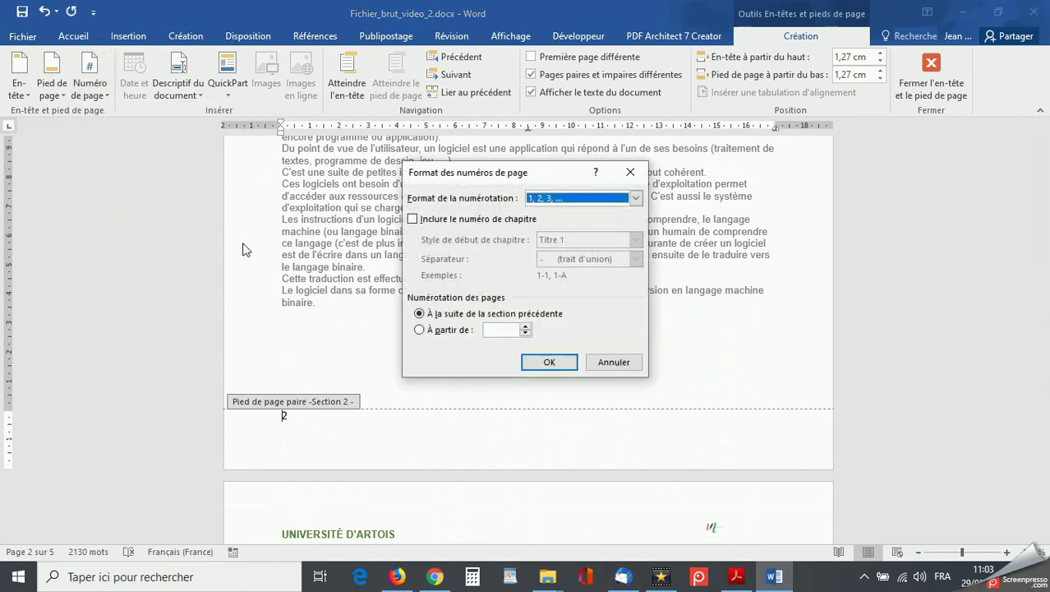
left_click(419, 330)
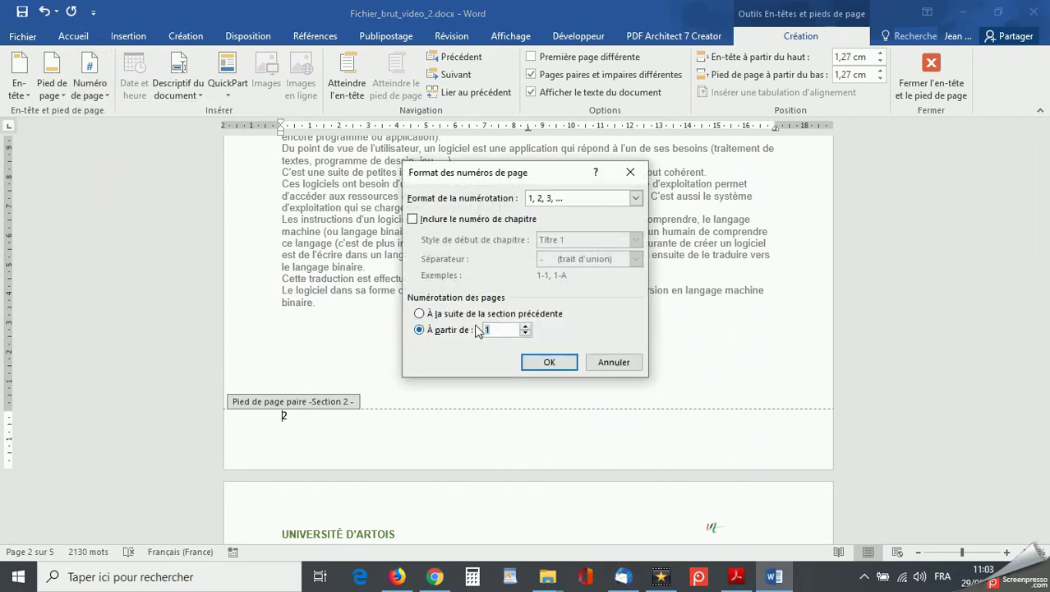
left_click(549, 362)
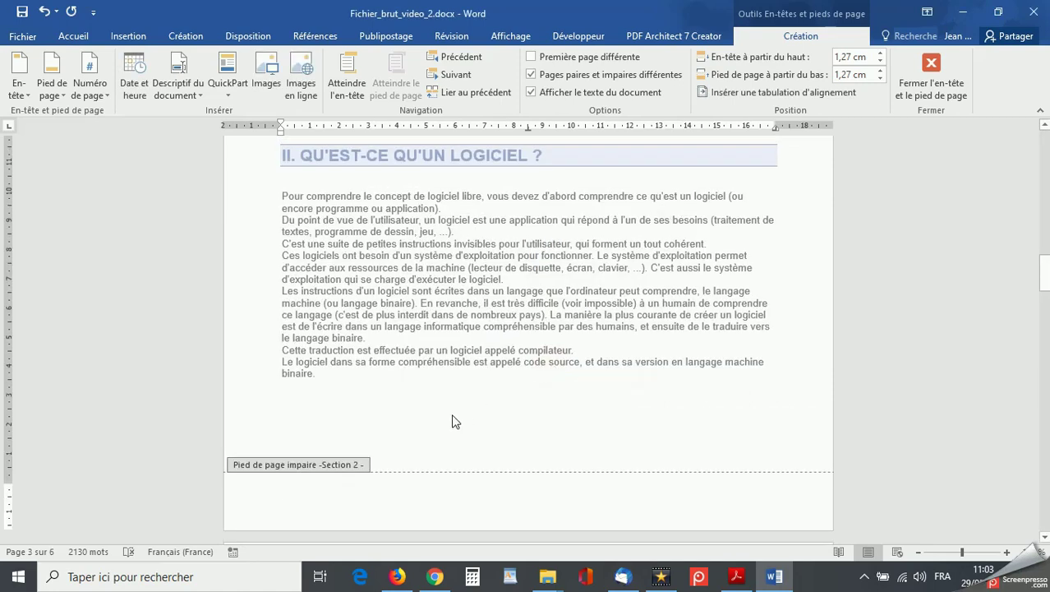
Step: Insert a right-aligned page number in section 2's odd-page footer using the Numéro normal 3 style
scroll(452, 330, "down", 20)
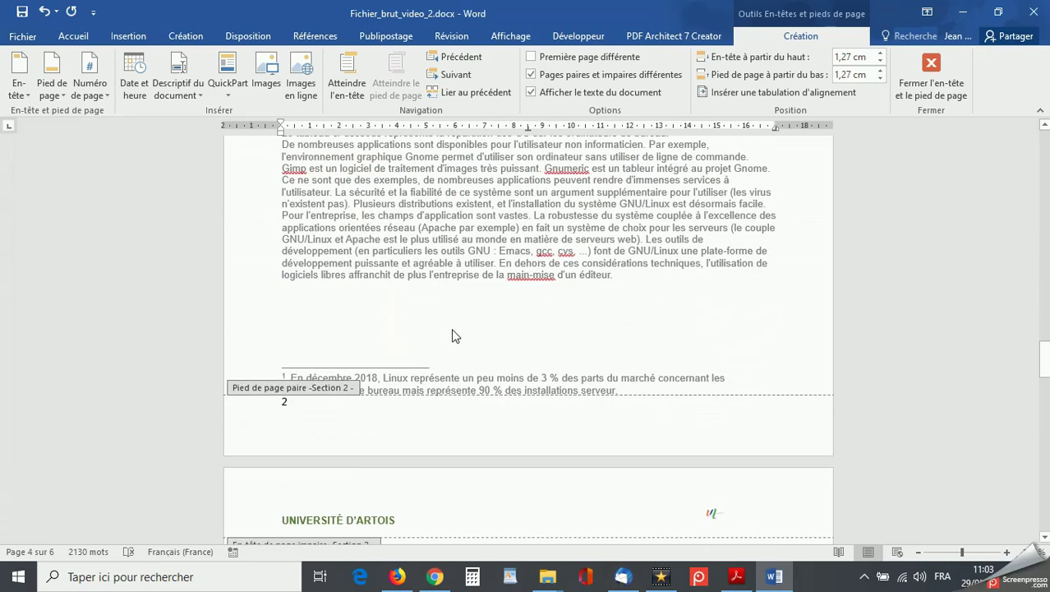
scroll(451, 336, "up", 18)
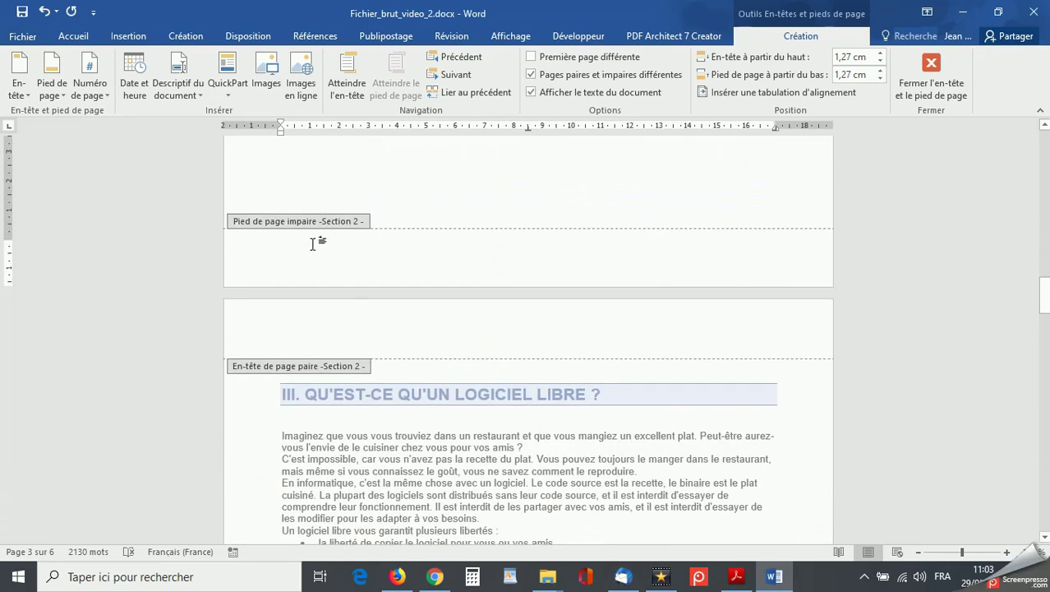
left_click(106, 96)
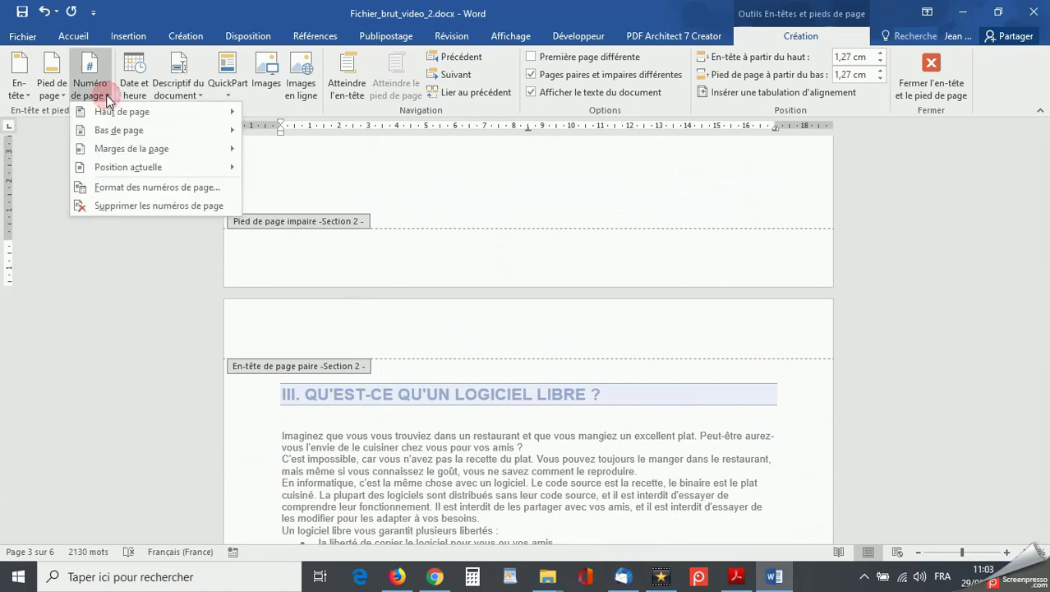
mouse_move(115, 130)
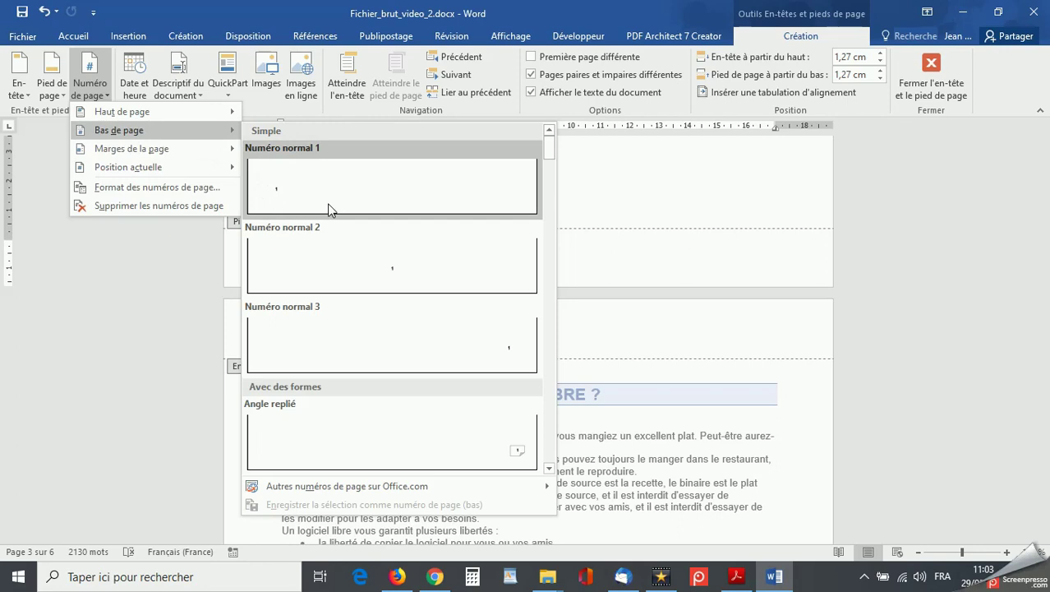
left_click(485, 357)
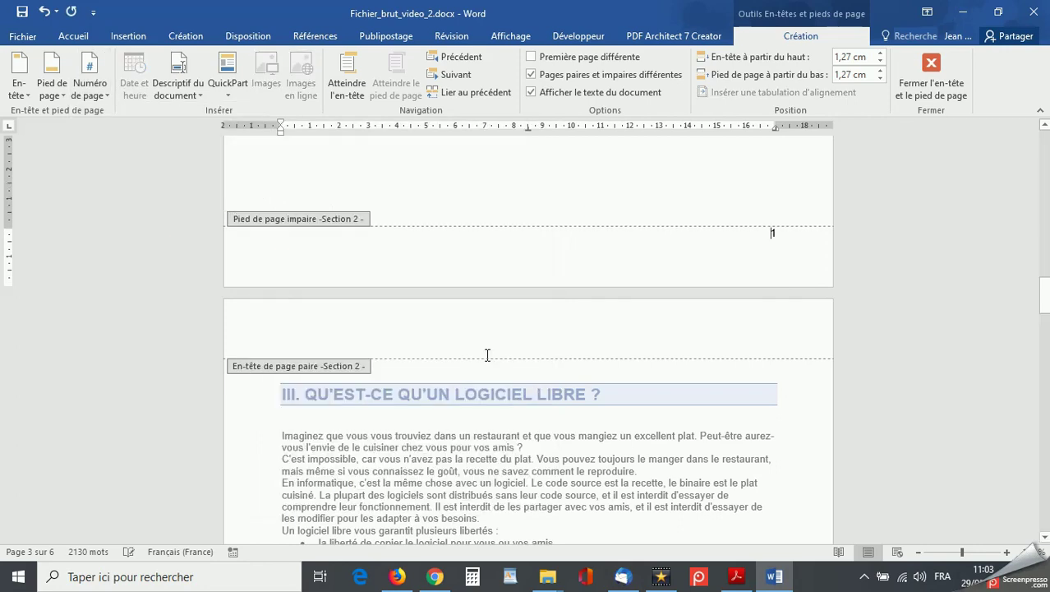
scroll(488, 355, "up", 5)
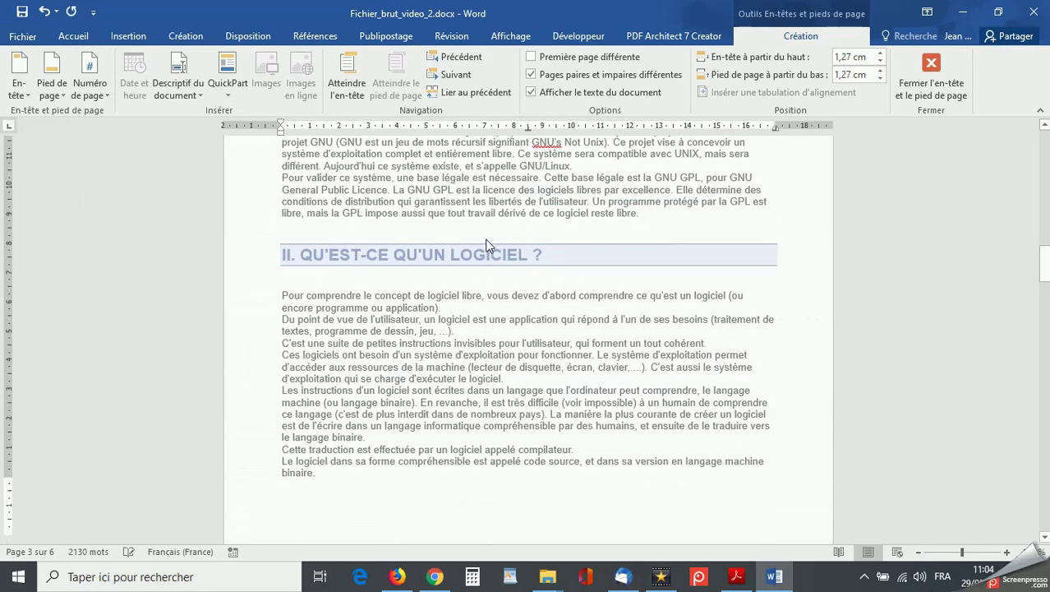
scroll(486, 245, "down", 15)
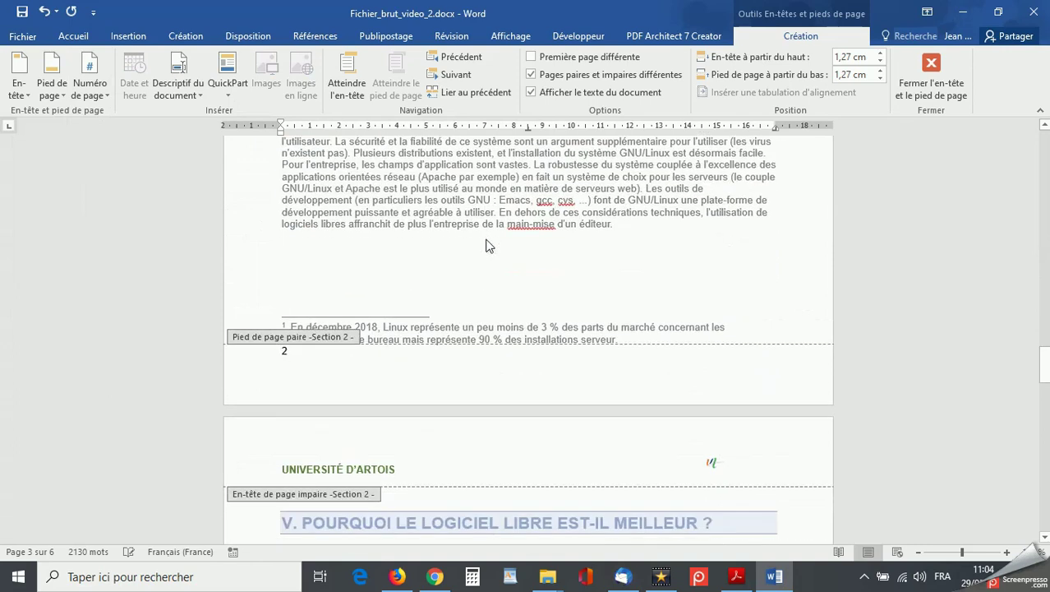
scroll(288, 362, "down", 12)
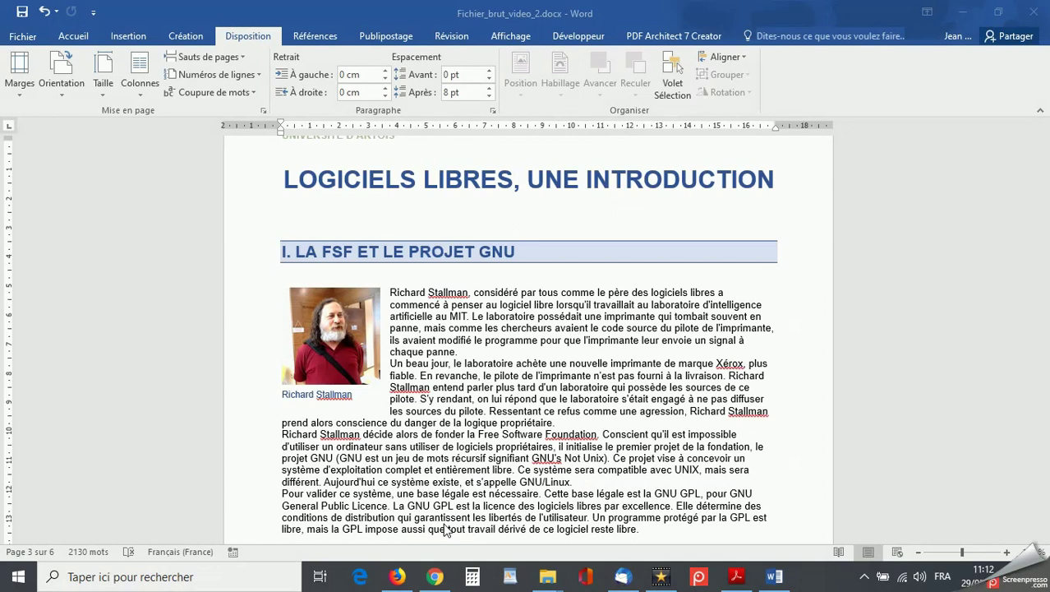
Step: Set section 2 to facing pages (Pages en vis-à-vis) with an inside margin of 3 cm
left_click(18, 92)
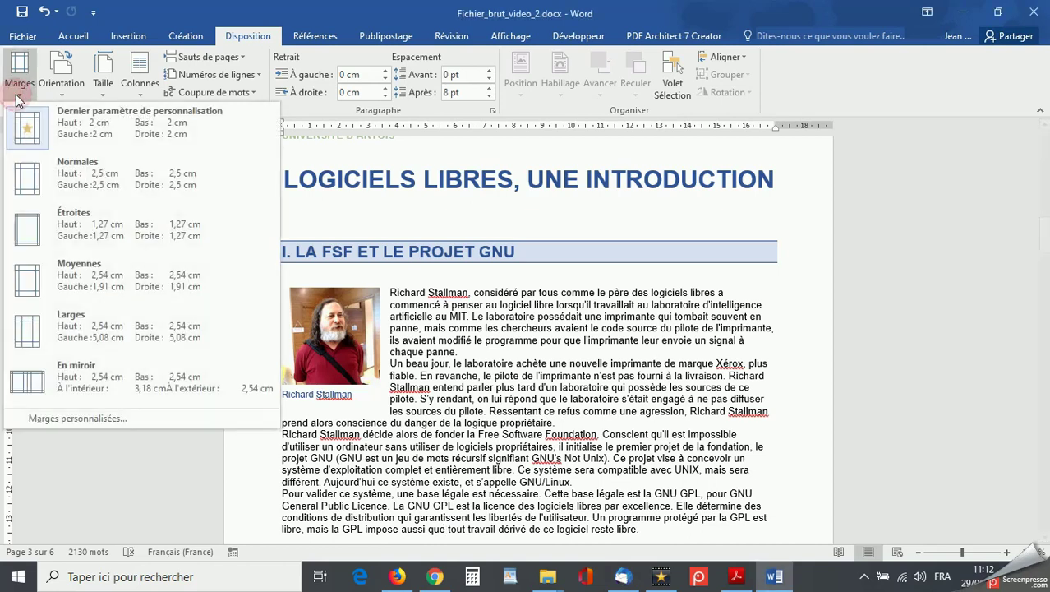
left_click(49, 418)
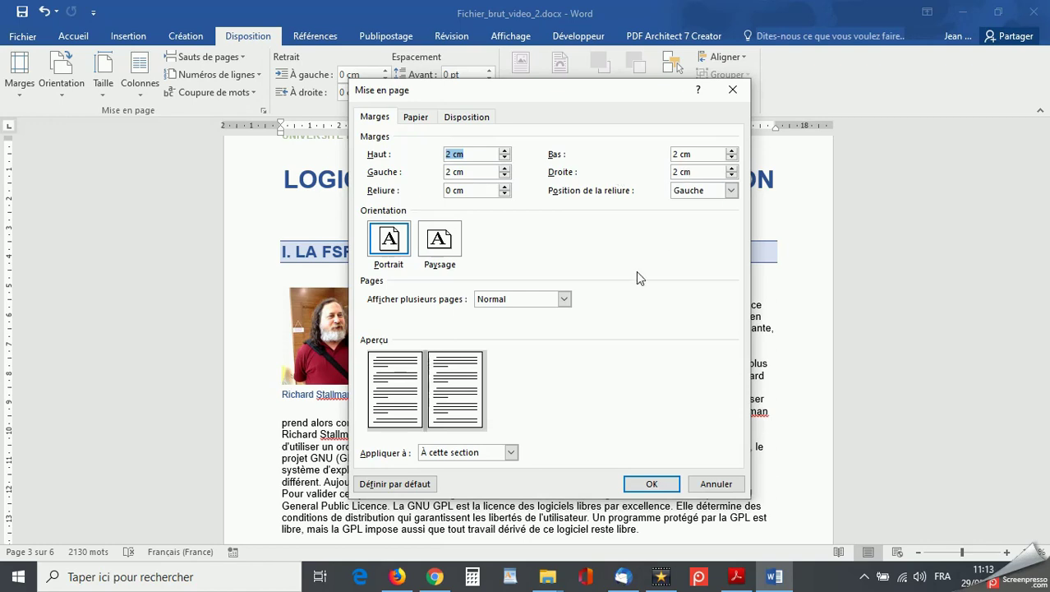
left_click(564, 300)
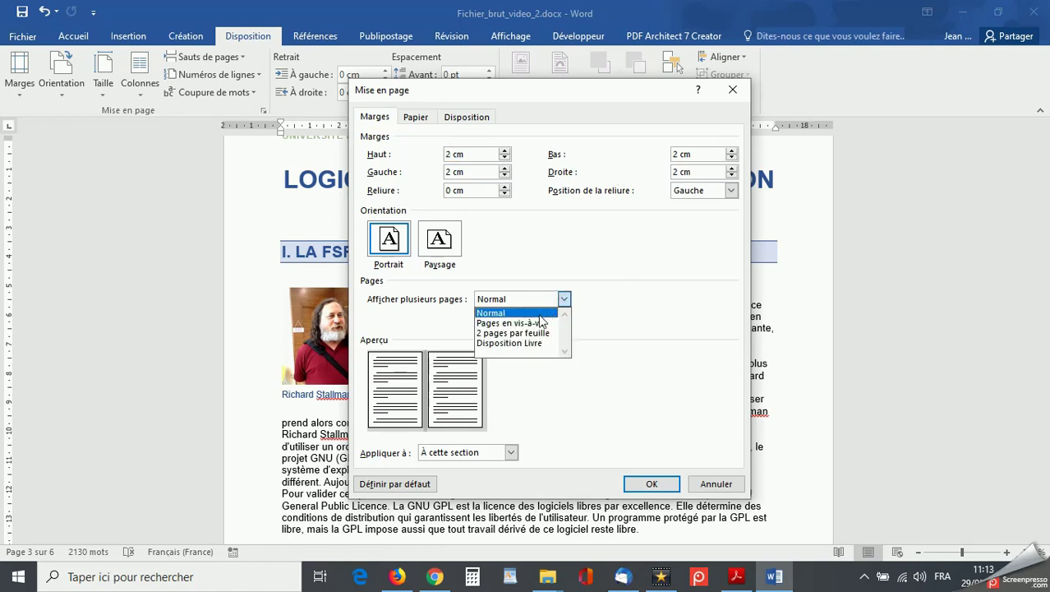
left_click(539, 323)
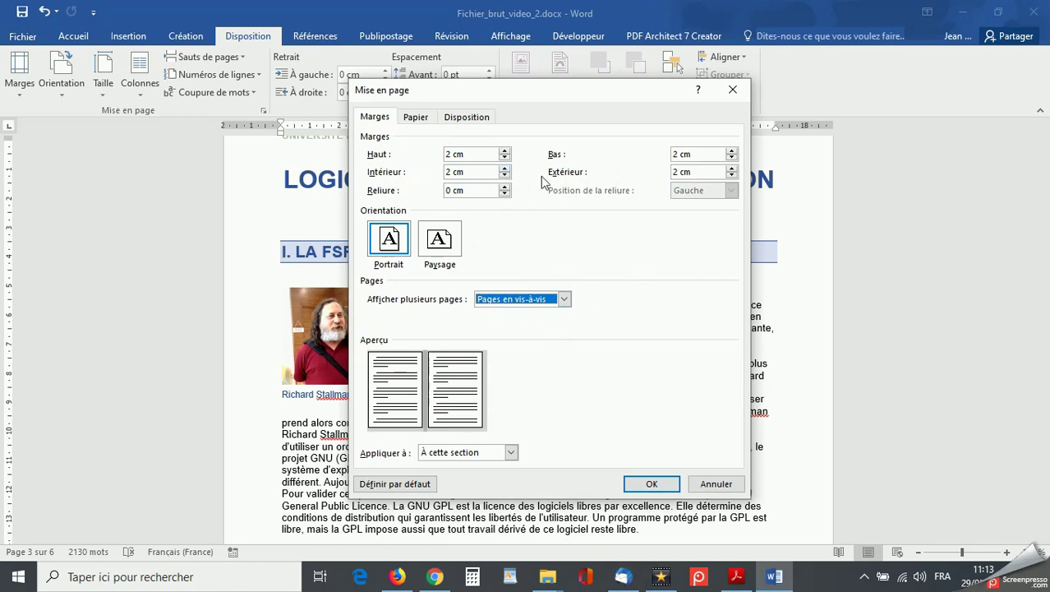
left_click(462, 173)
key("BackSpace")
type("3")
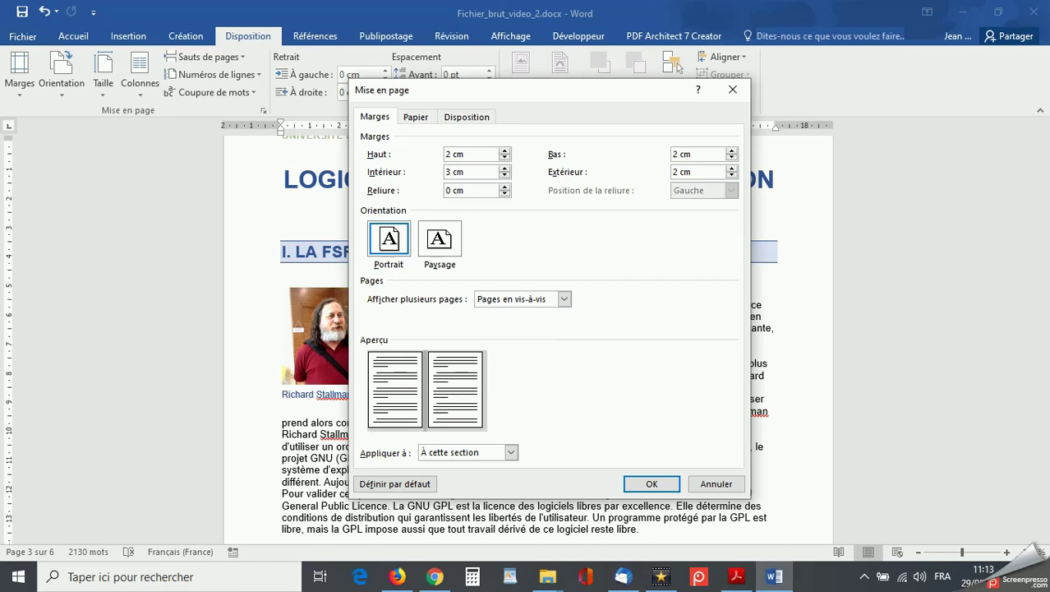
left_click(652, 485)
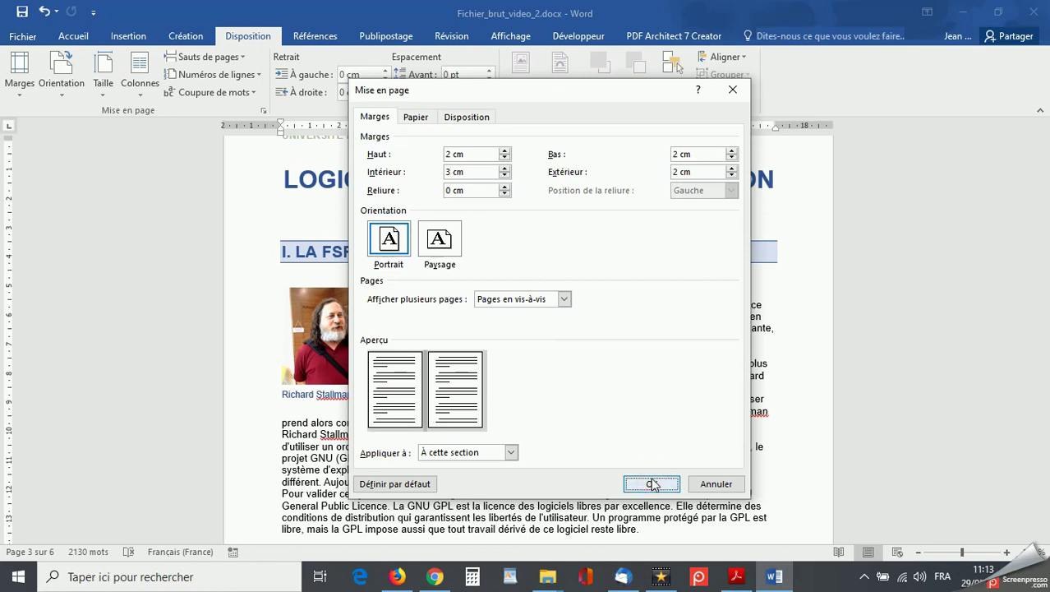
left_click(652, 484)
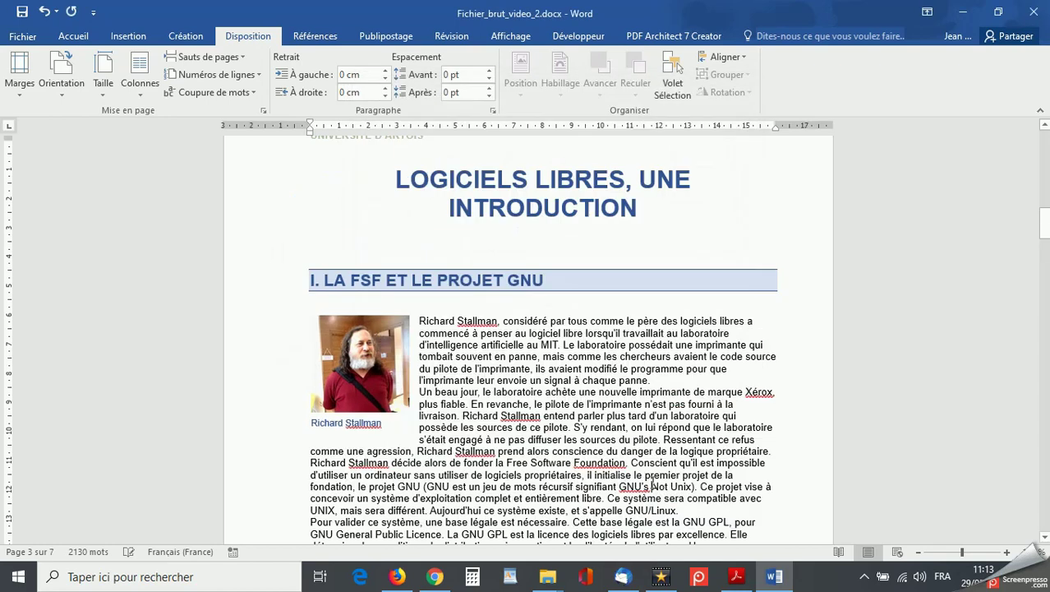
Step: Open section 2's odd-page footer for editing and examine the margins, headers and footers across its odd and even pages
scroll(652, 485, "down", 10)
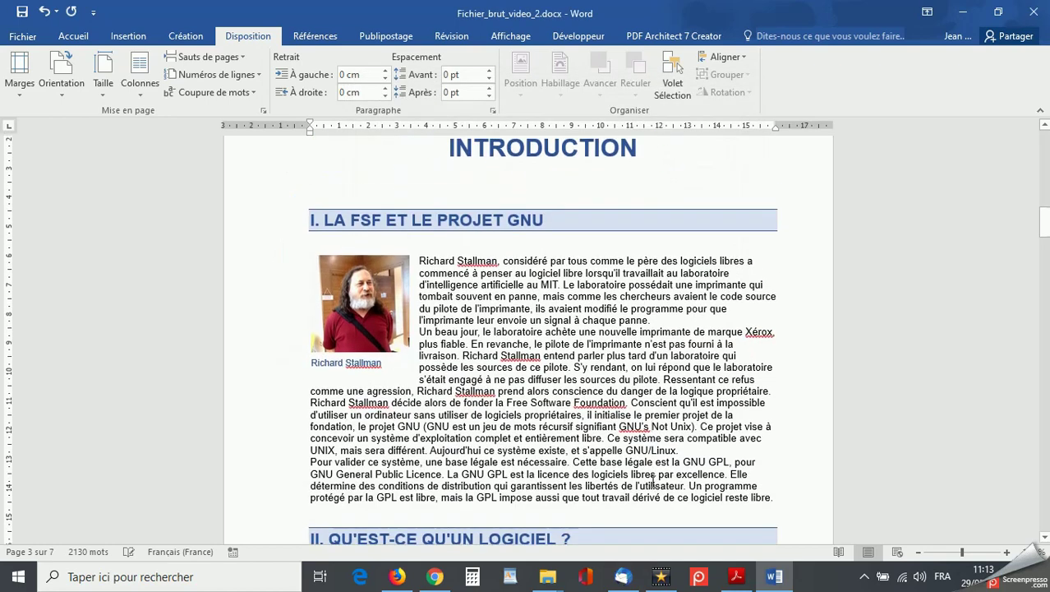
scroll(652, 481, "down", 4)
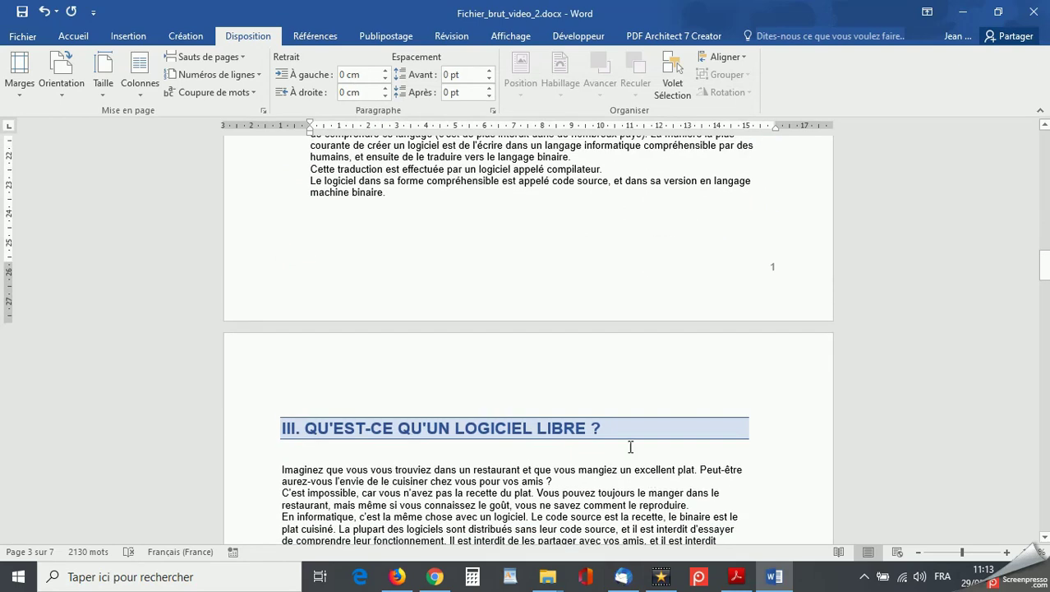
double_click(535, 281)
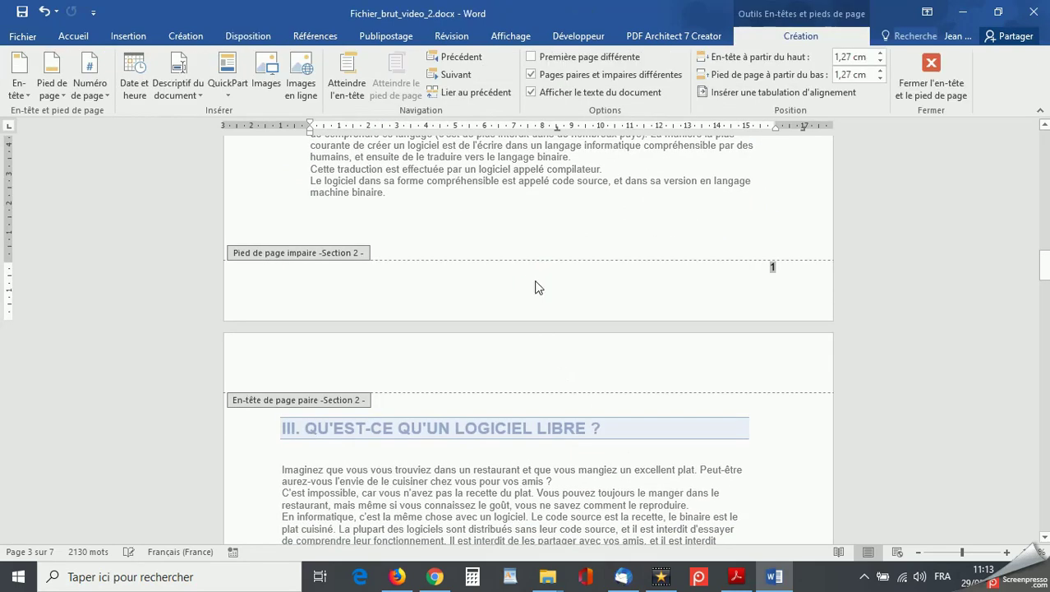
scroll(535, 287, "up", 4)
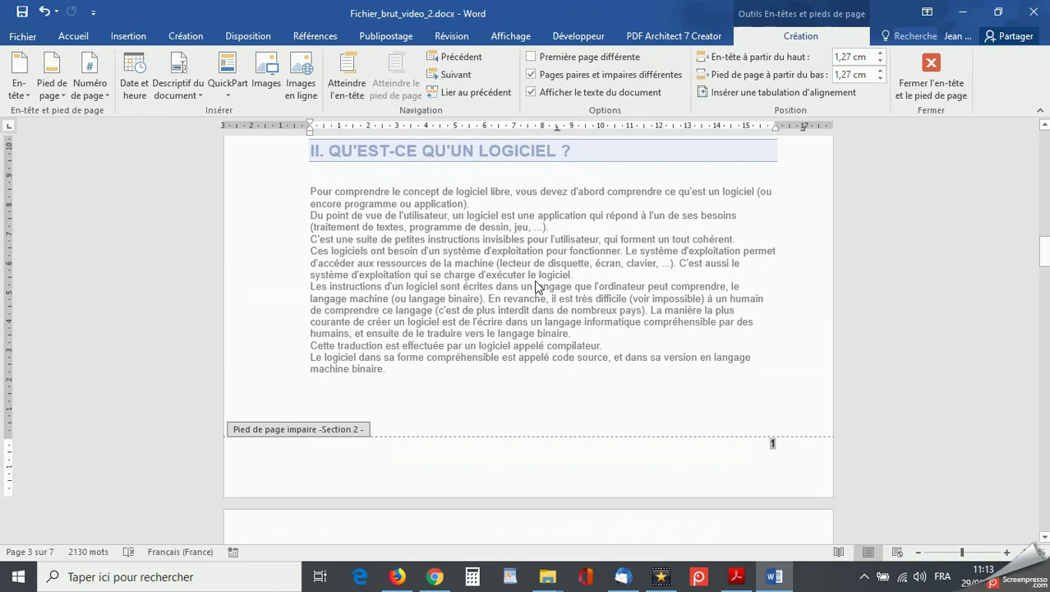
scroll(536, 286, "up", 5)
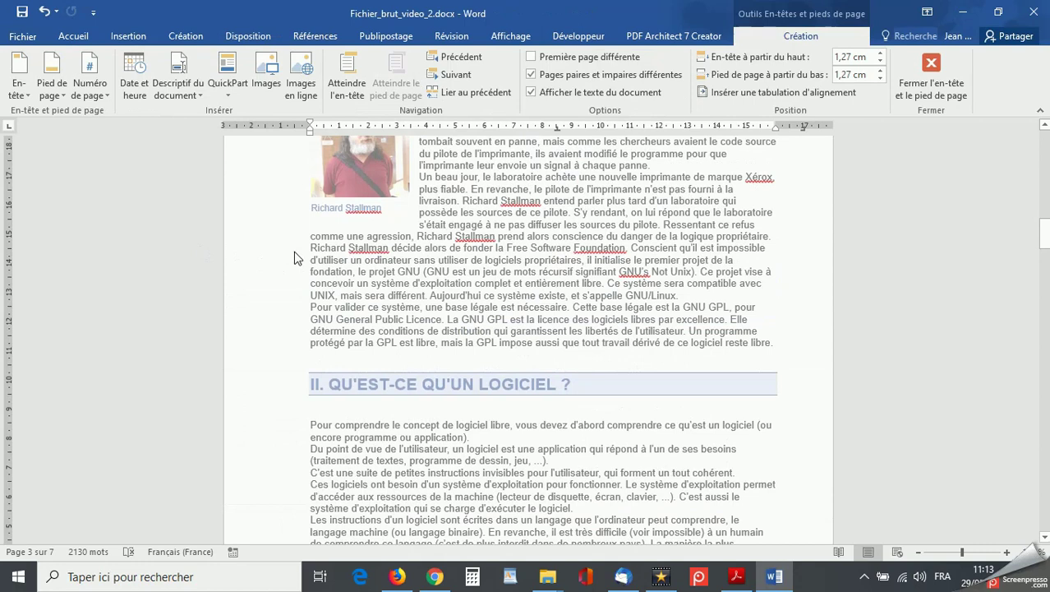
scroll(416, 283, "down", 12)
scroll(416, 282, "down", 3)
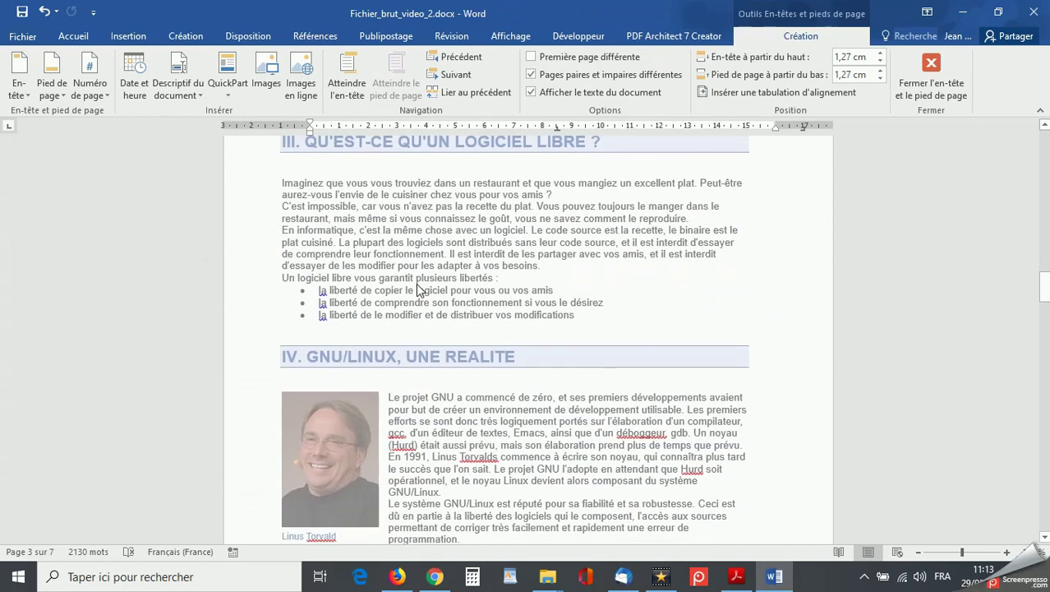
scroll(416, 283, "up", 3)
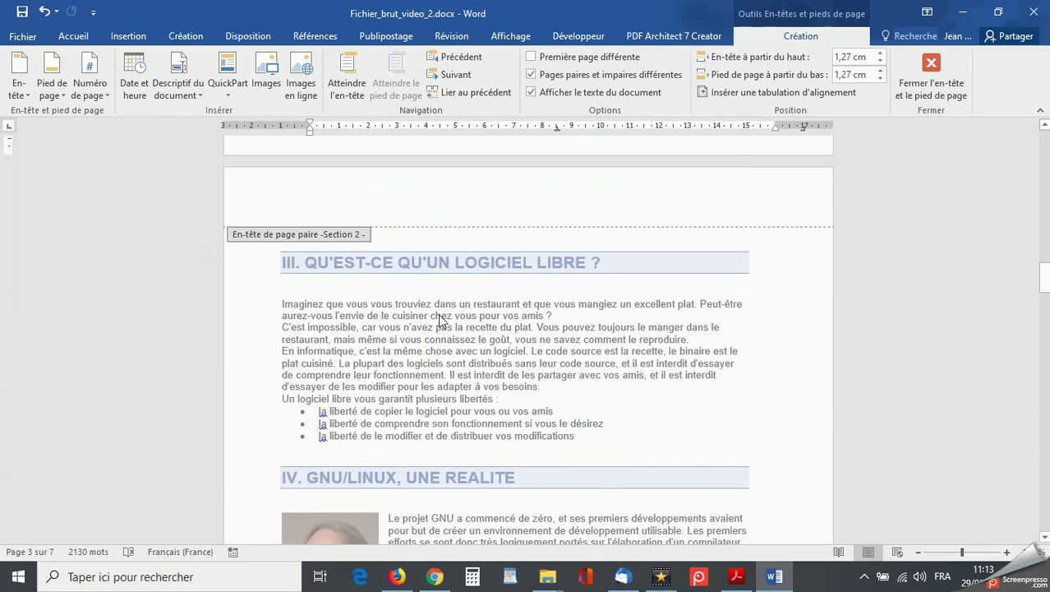
Step: Leave header and footer editing and insert a page break after the last line of the bibliography
double_click(658, 411)
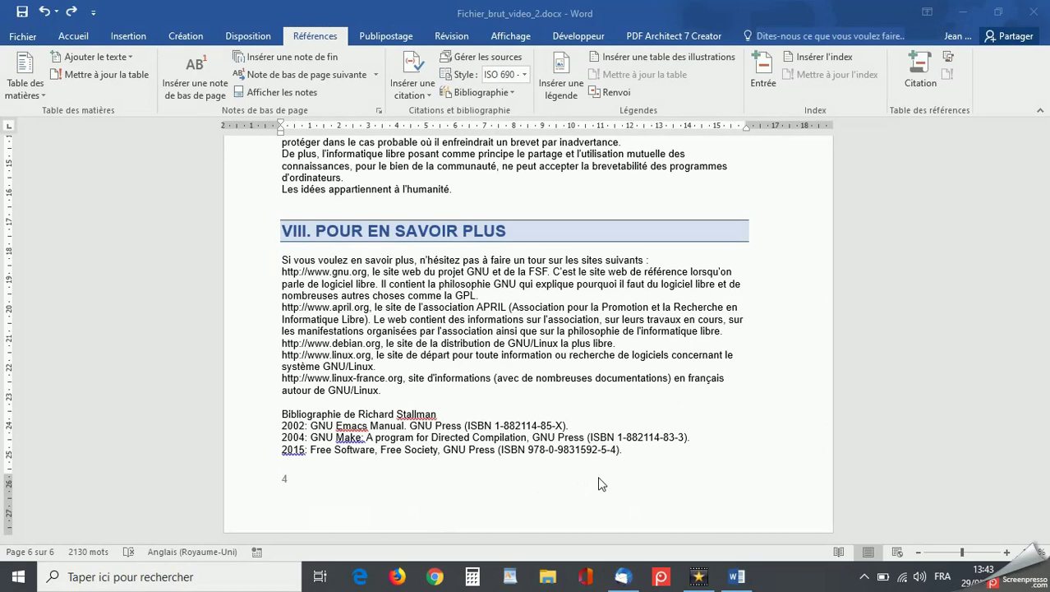
left_click(623, 452)
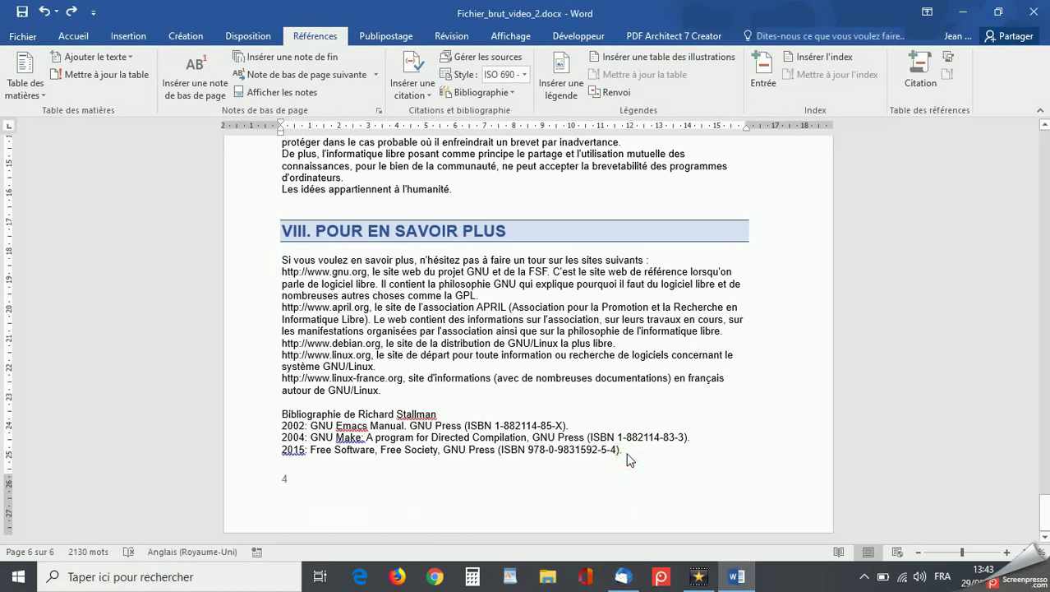
left_click(123, 37)
left_click(60, 92)
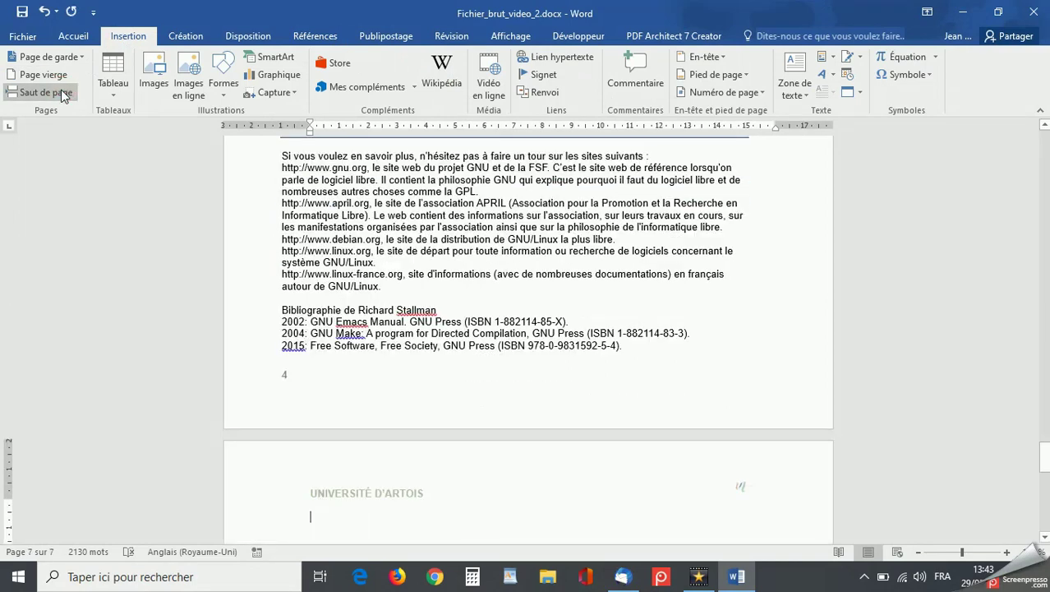
Step: Add the heading "TABLE DES MATIÈRES" on the new last page and apply the Titre 1 style to it
type("TABLE DES MATIÈRES")
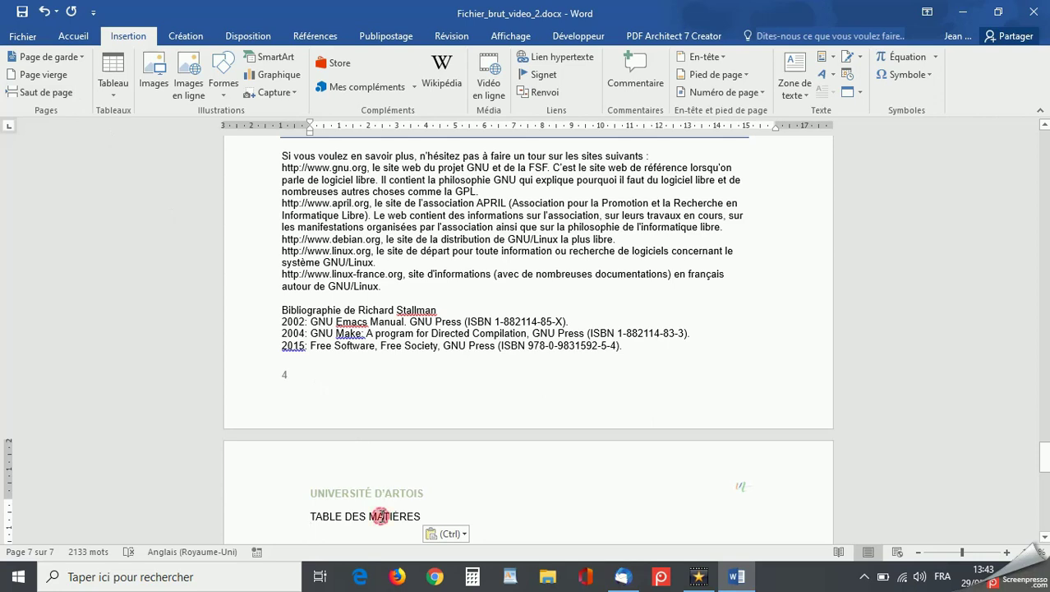
left_click(70, 36)
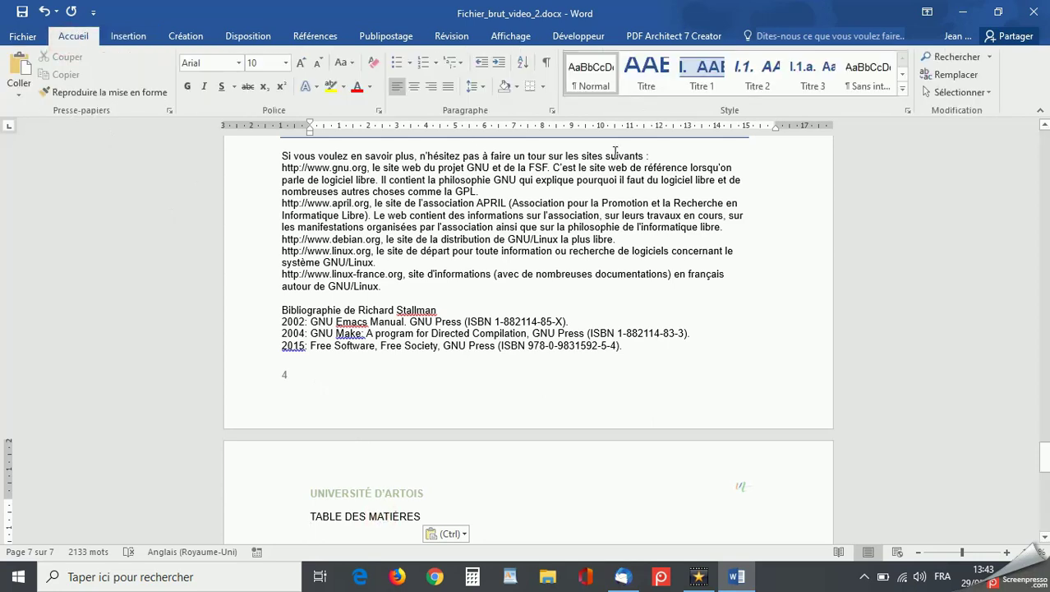
left_click(708, 74)
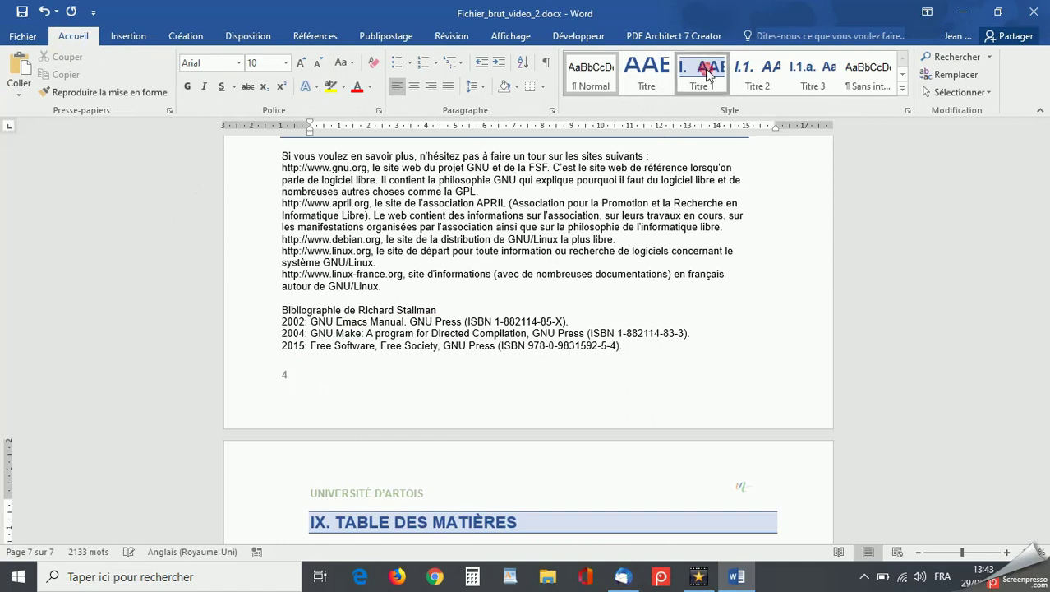
Step: Insert a custom table of contents below the TABLE DES MATIÈRES heading, keeping the default settings with three levels
scroll(645, 359, "down", 3)
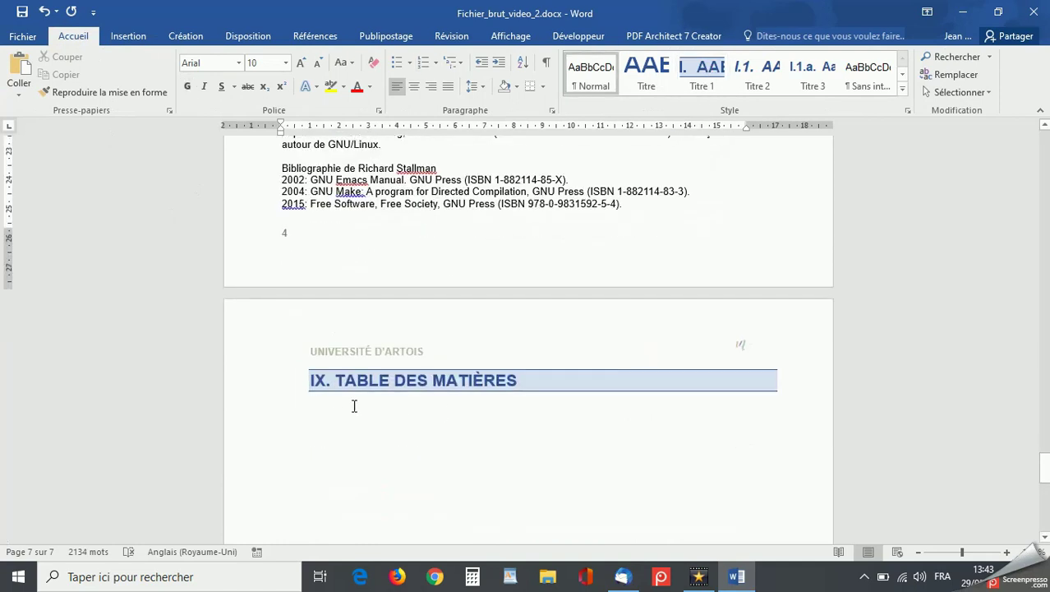
left_click(321, 413)
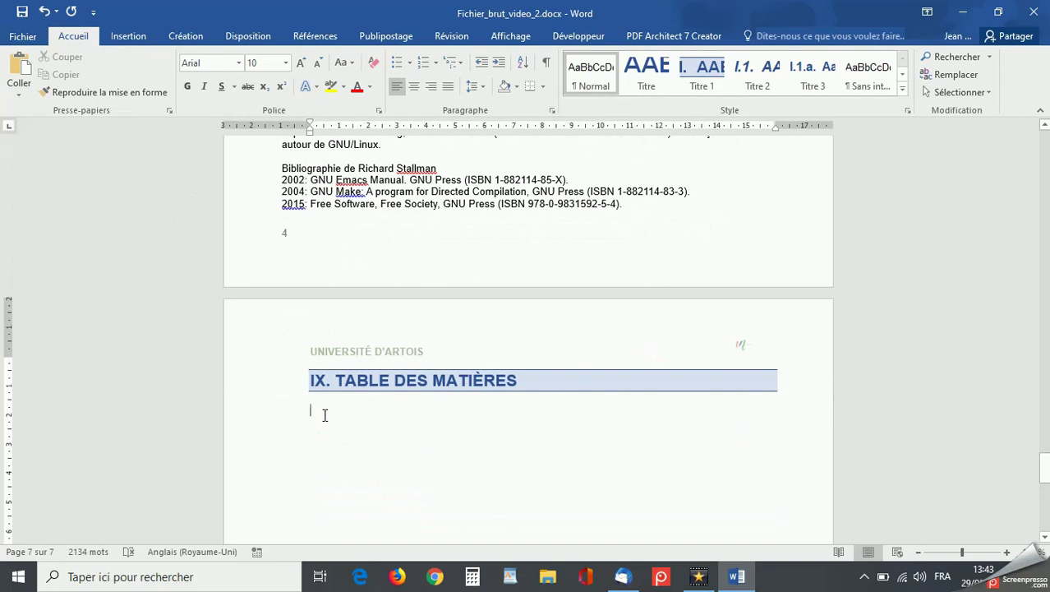
left_click(314, 37)
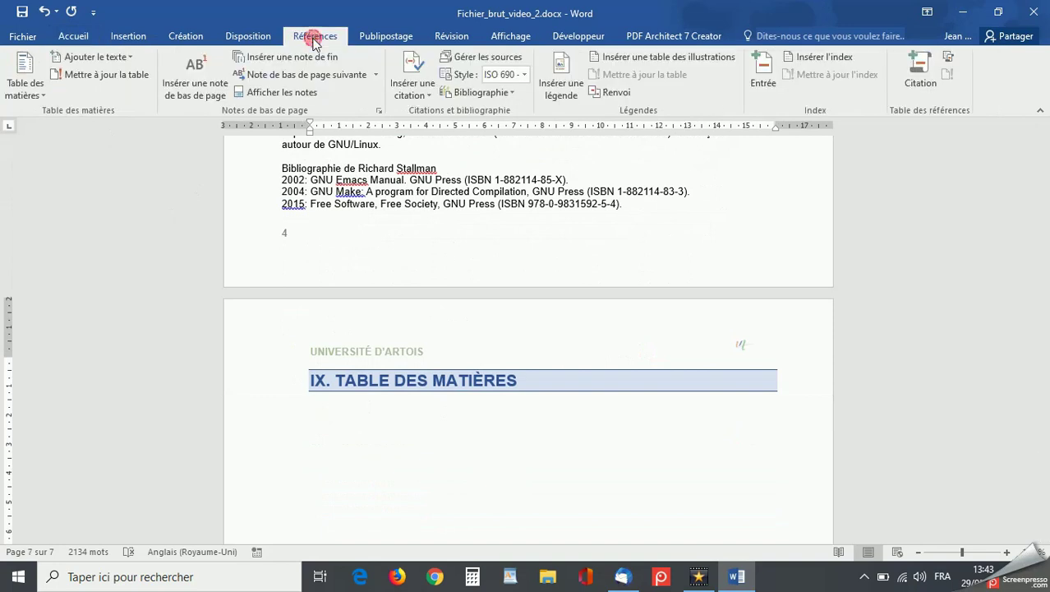
left_click(41, 97)
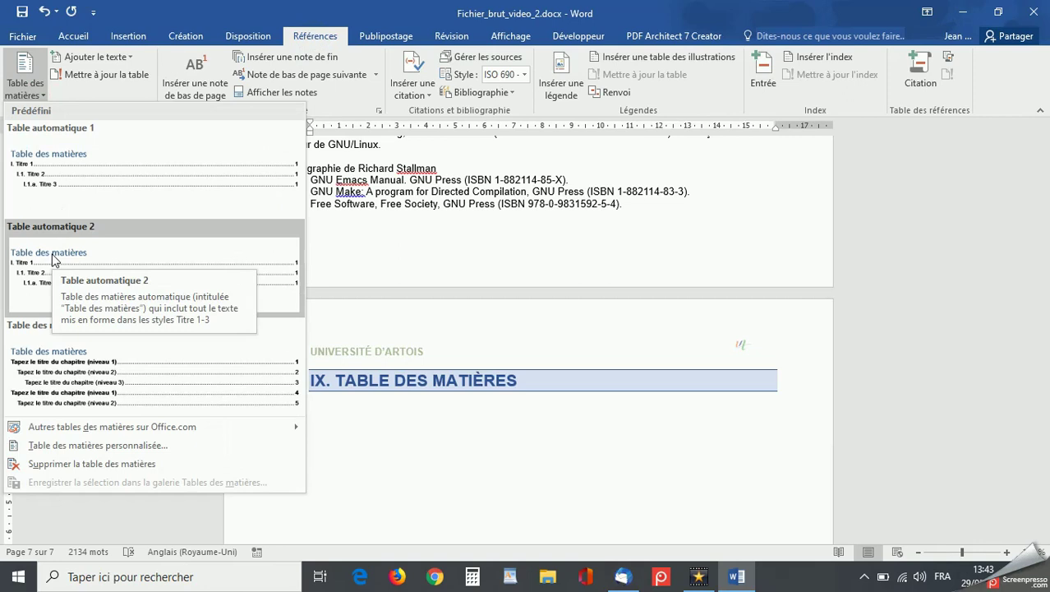
left_click(34, 446)
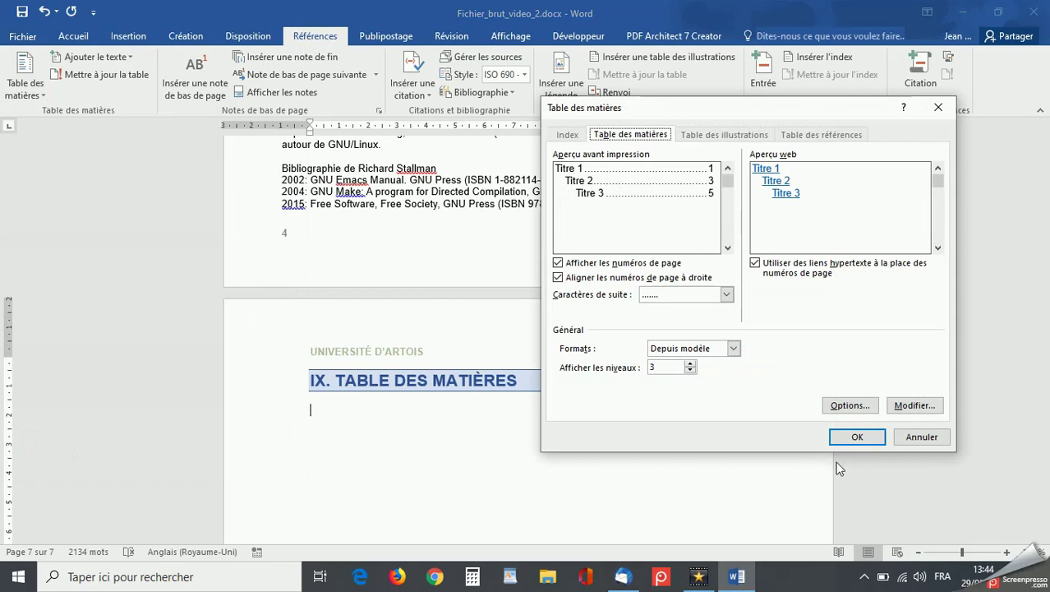
left_click(857, 438)
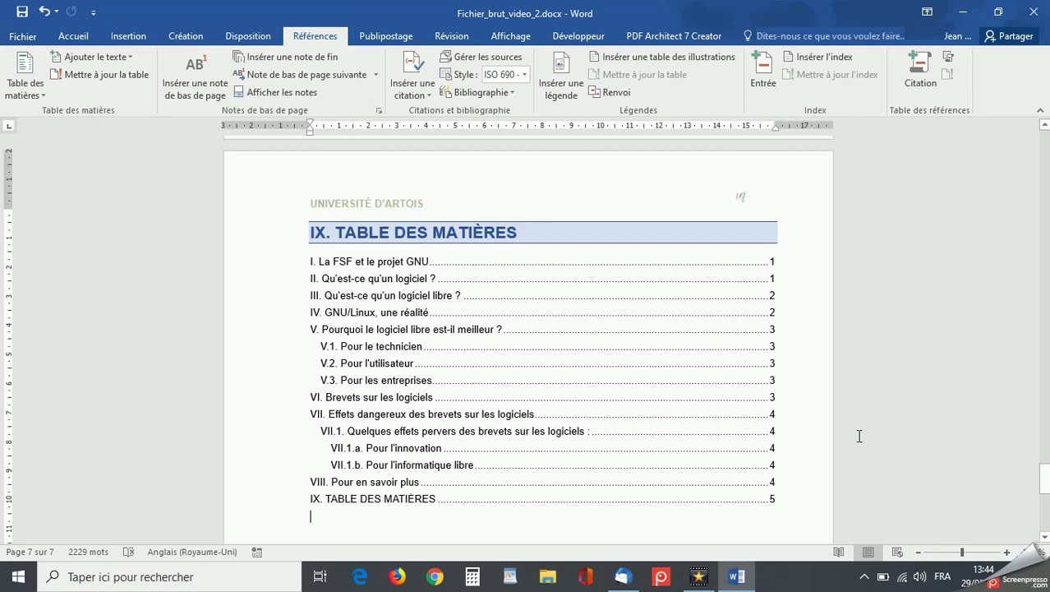
Step: Reopen the custom table of contents settings and examine the hyperlink option and the available formats
left_click(45, 100)
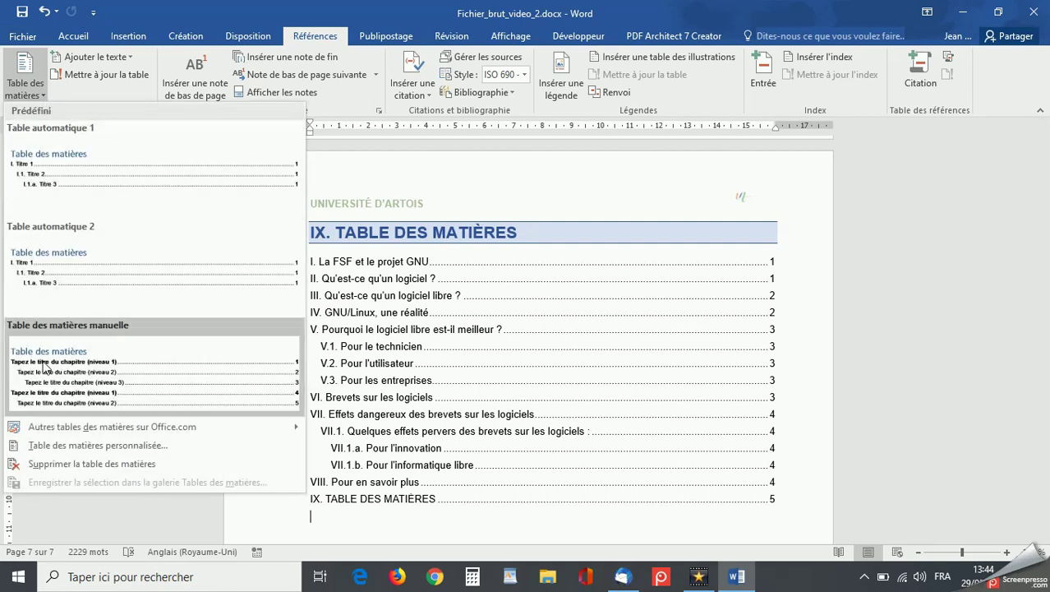
left_click(29, 446)
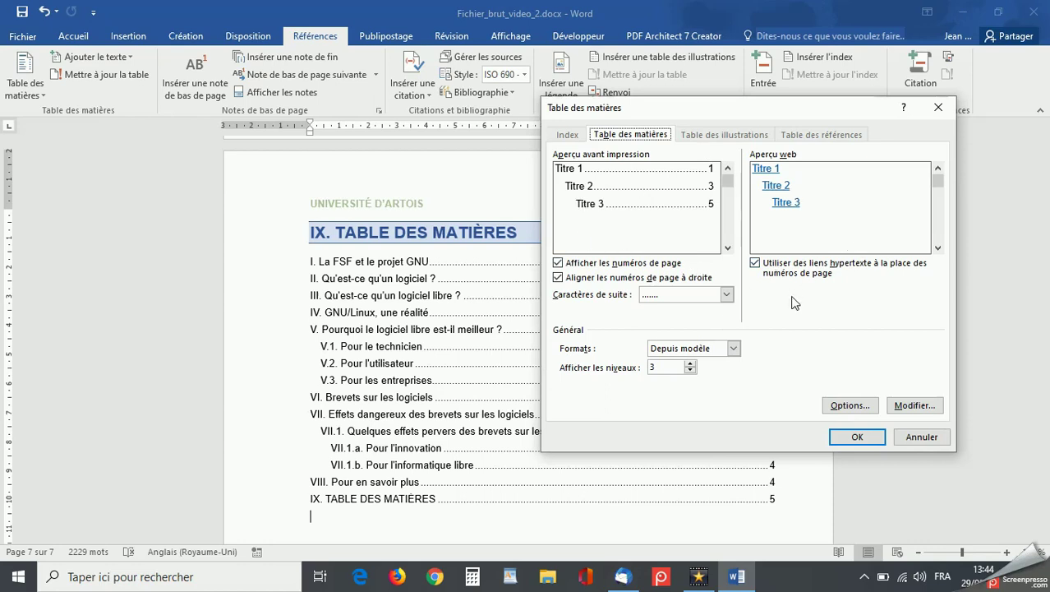
left_click(756, 263)
left_click(734, 348)
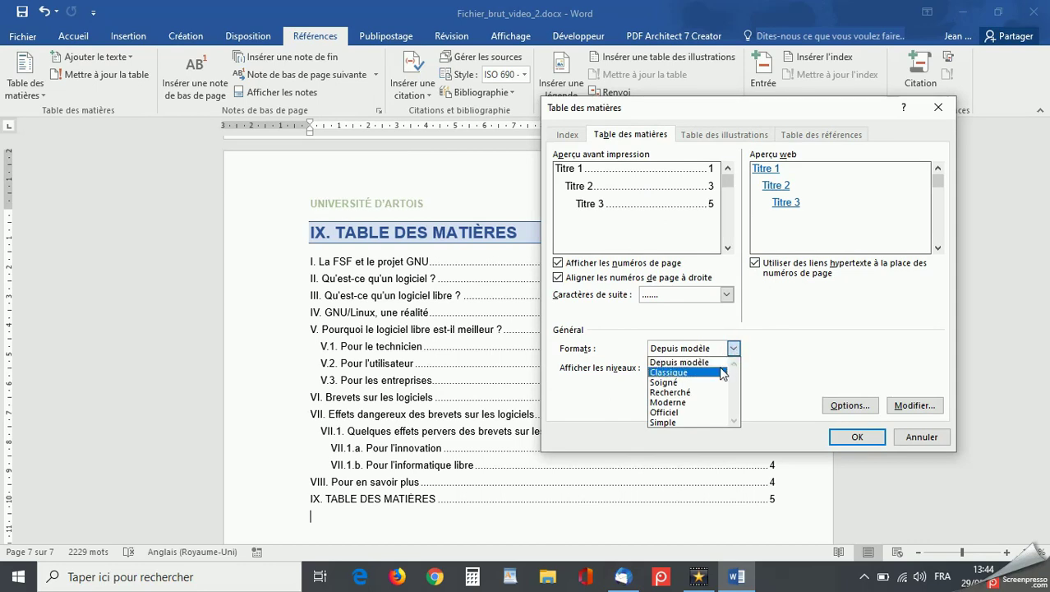
left_click(775, 334)
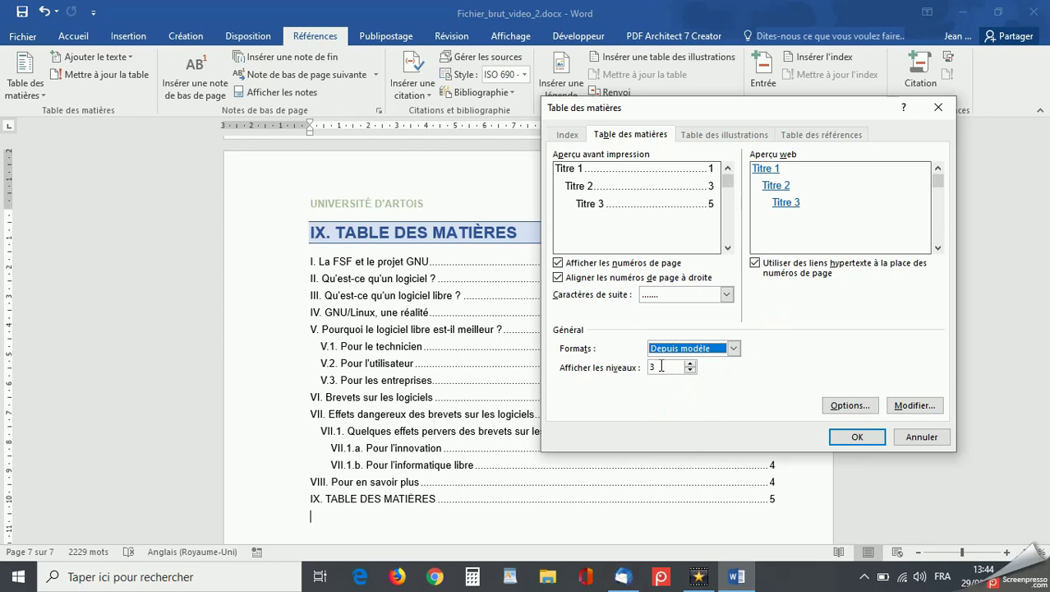
Step: Examine in the table of contents options which styles feed which levels, down to the Titre styles, and cancel without changes
left_click(843, 406)
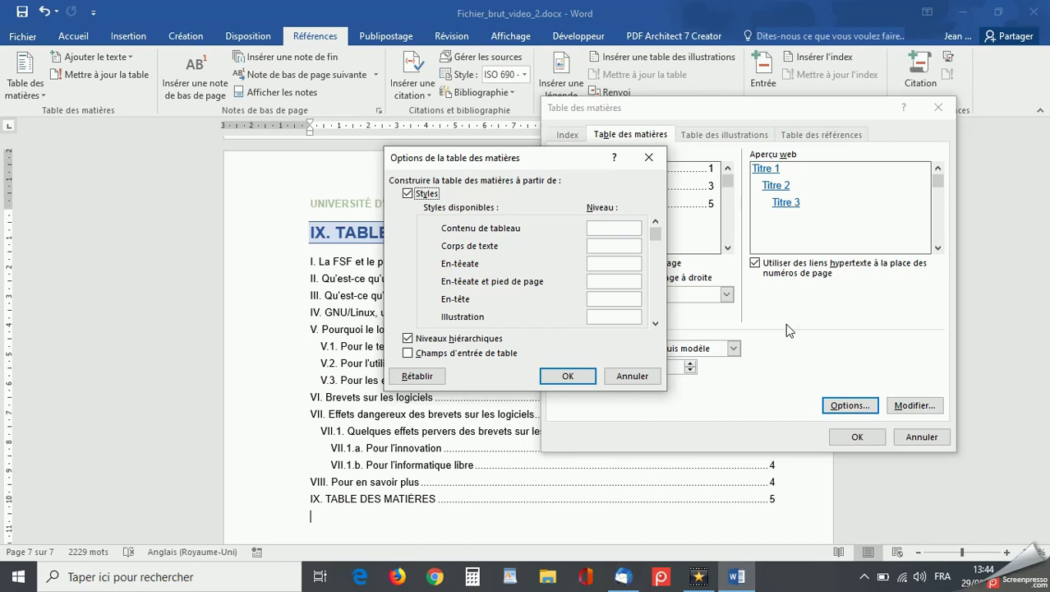
left_click(656, 326)
left_click(656, 326)
left_click(656, 325)
left_click(656, 325)
left_click(656, 325)
left_click(656, 326)
left_click(656, 325)
left_click(656, 325)
left_click(656, 325)
left_click(656, 325)
left_click(656, 326)
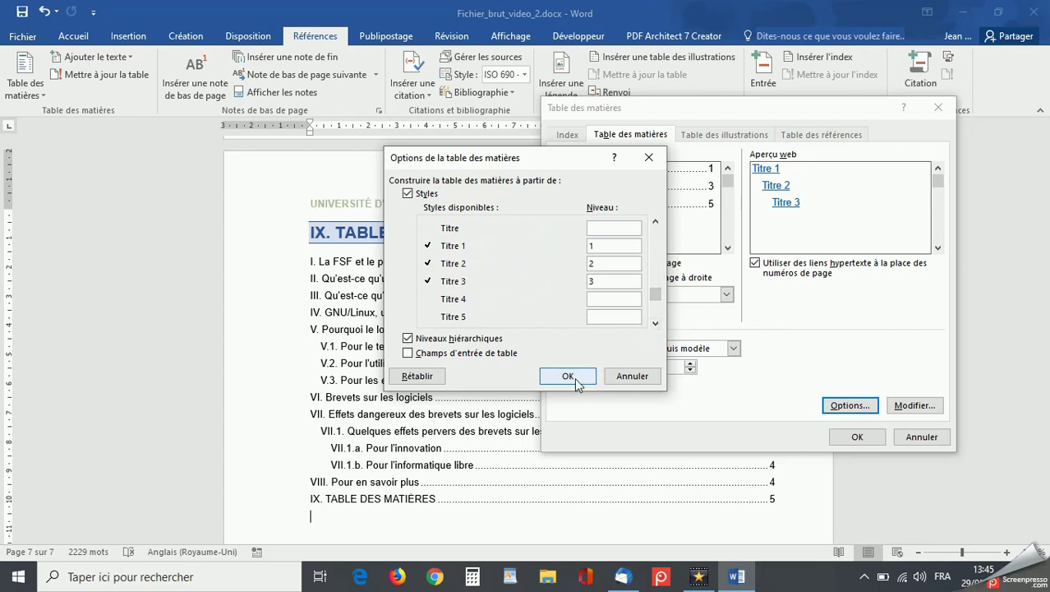
left_click(630, 376)
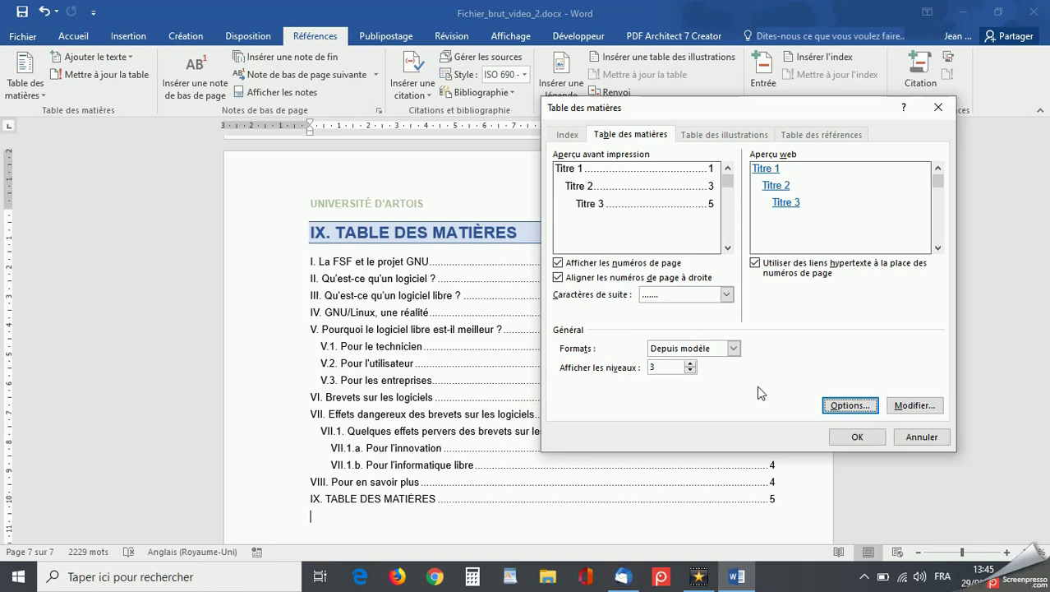
Step: Modify the TM 1 table of contents style to use a dark blue Accent 5 font colour
left_click(928, 413)
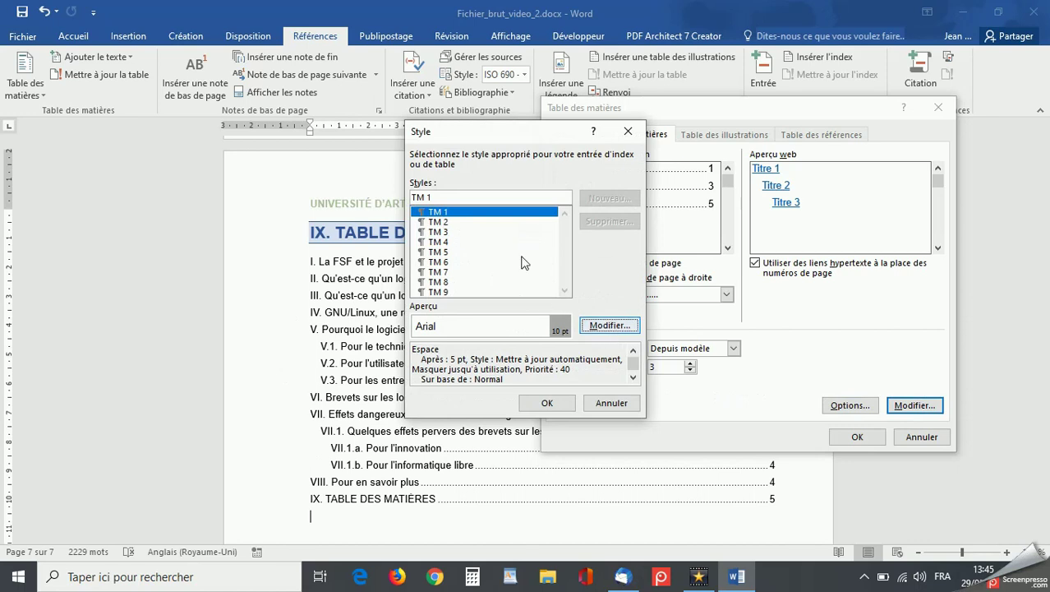
left_click(610, 326)
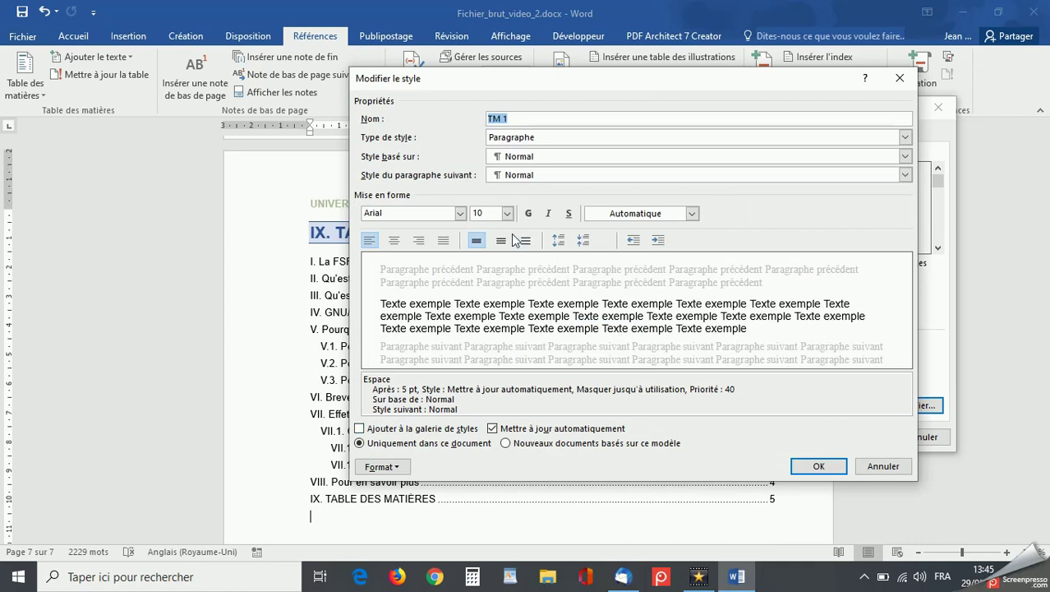
left_click(694, 215)
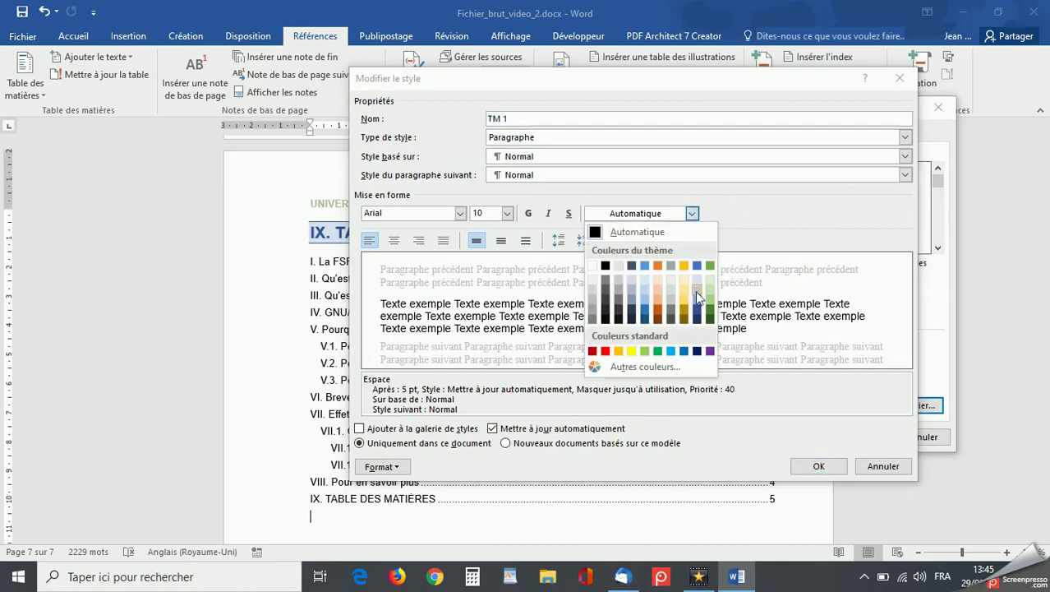
left_click(701, 316)
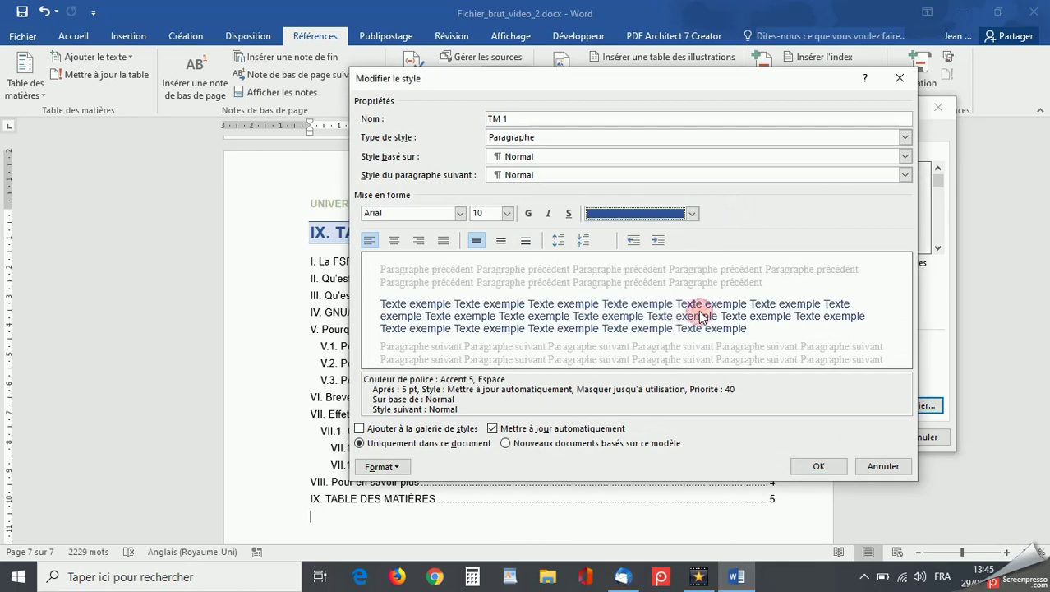
left_click(819, 466)
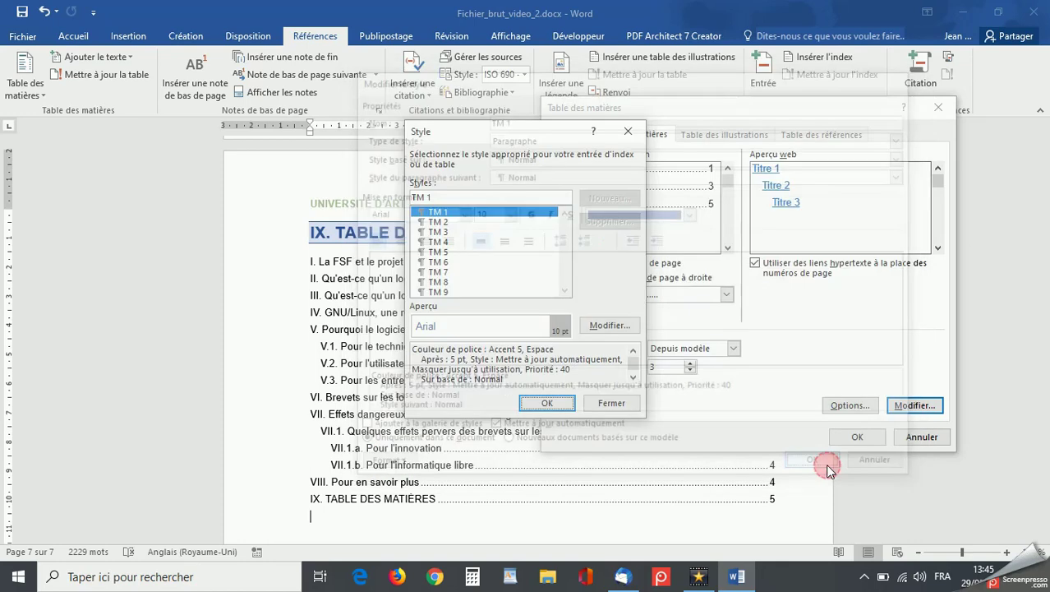
Step: Give the TM 2 table of contents style the same dark blue Accent 5 font colour
left_click(443, 222)
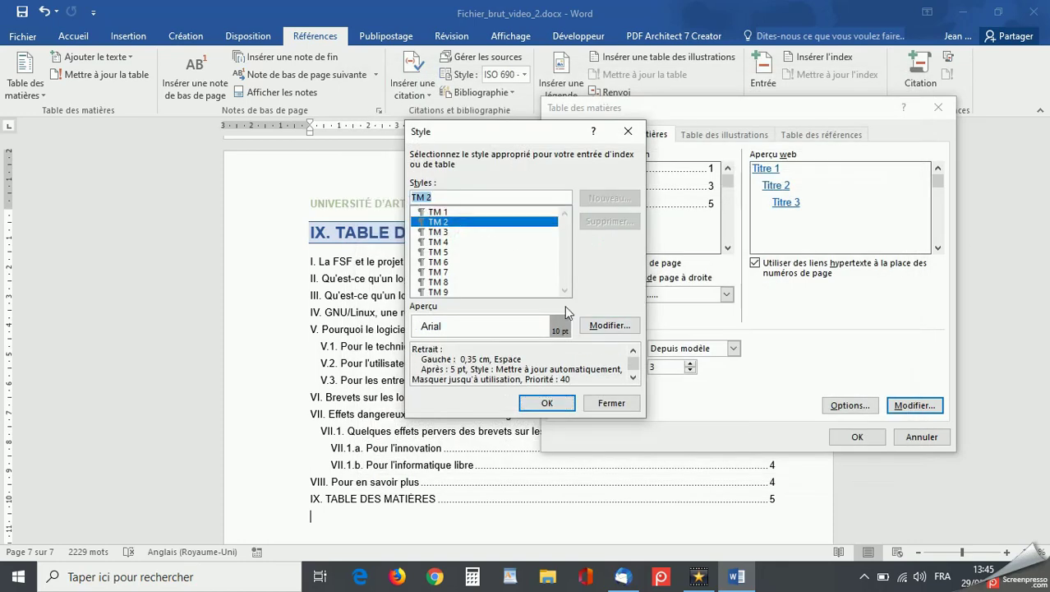
left_click(599, 326)
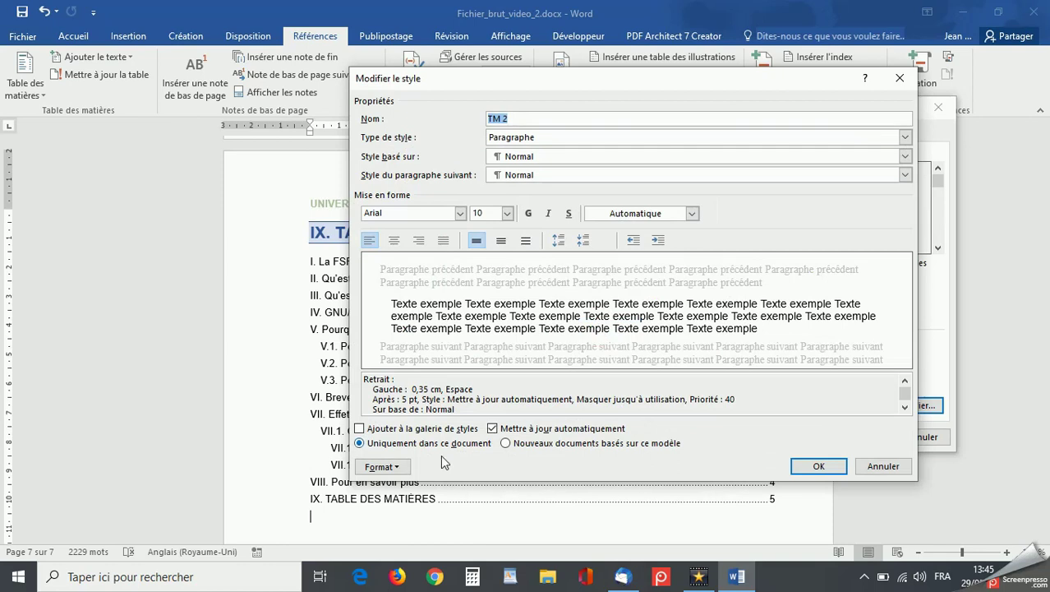
left_click(692, 214)
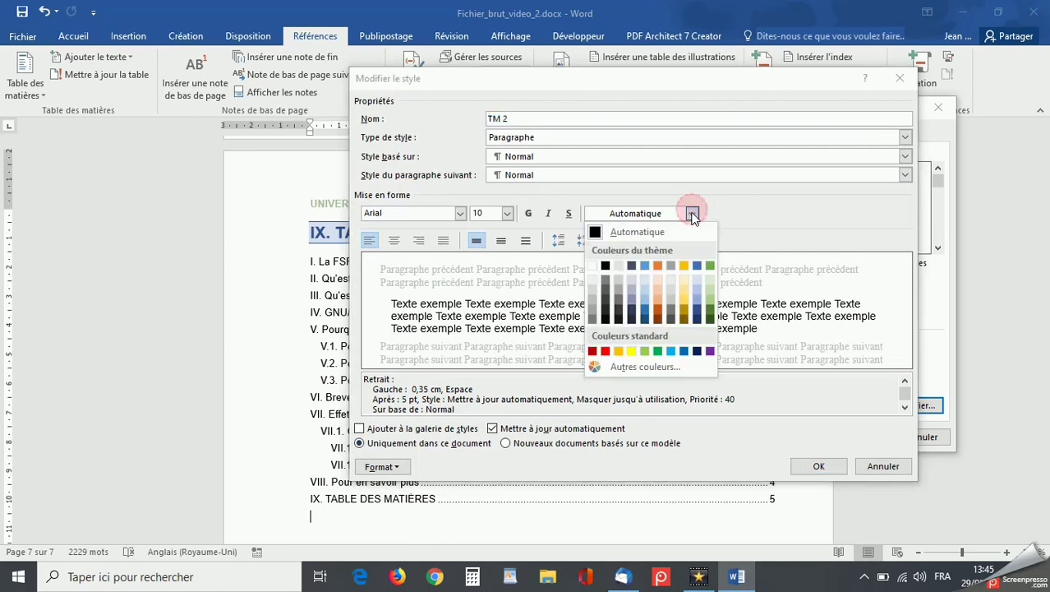
left_click(696, 307)
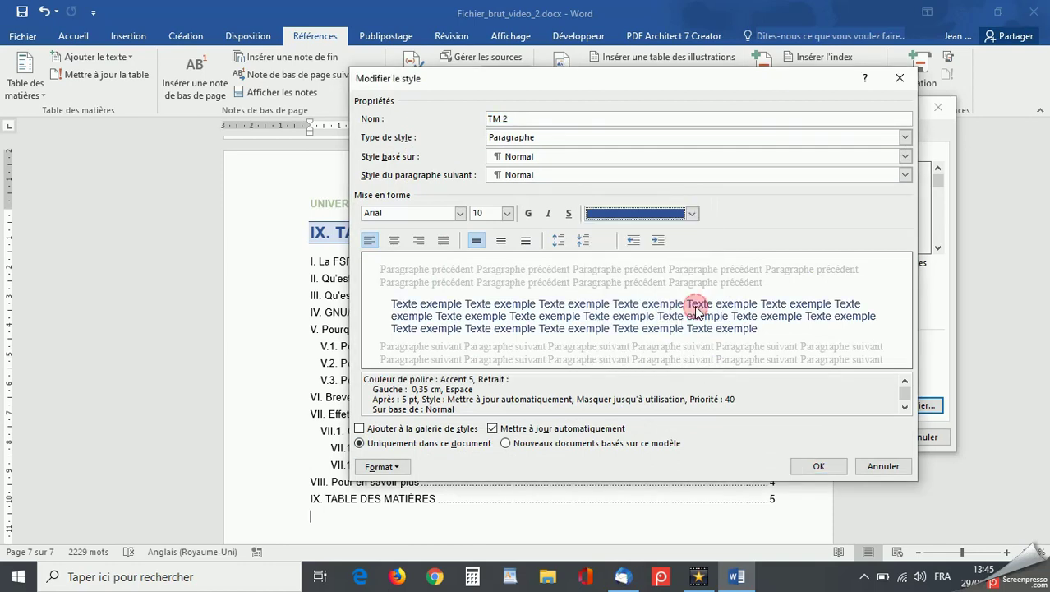
left_click(818, 466)
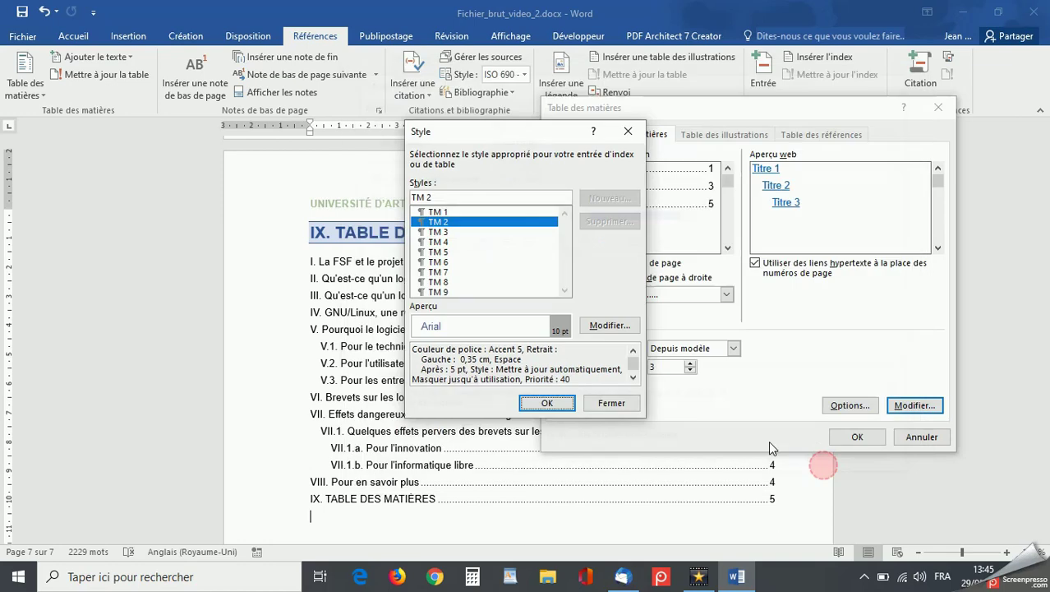
Step: Change the TM 3 table of contents style's font colour to the same dark blue Accent 5
left_click(447, 233)
left_click(610, 326)
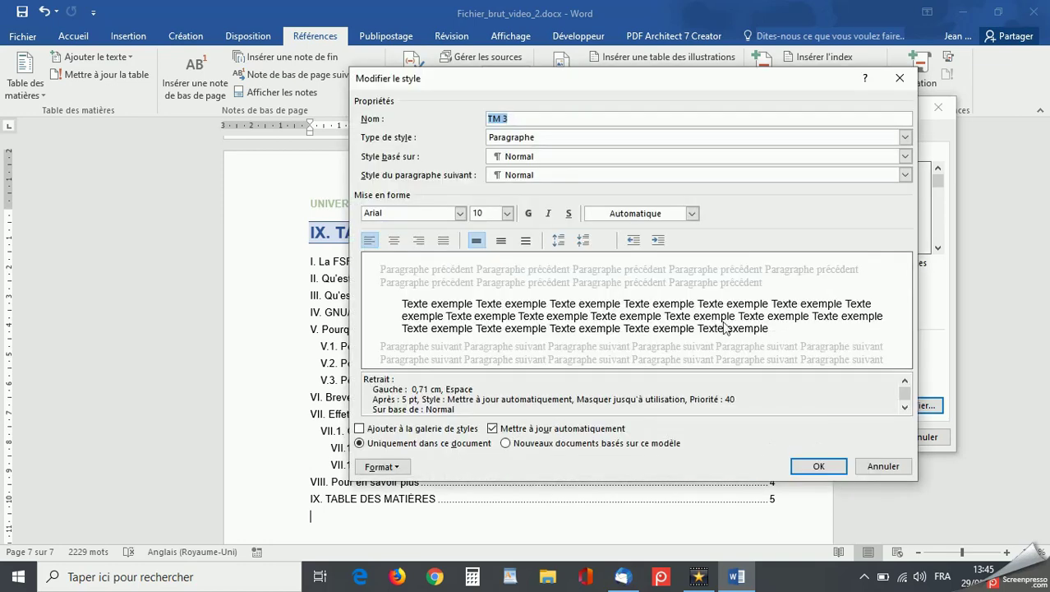
left_click(692, 214)
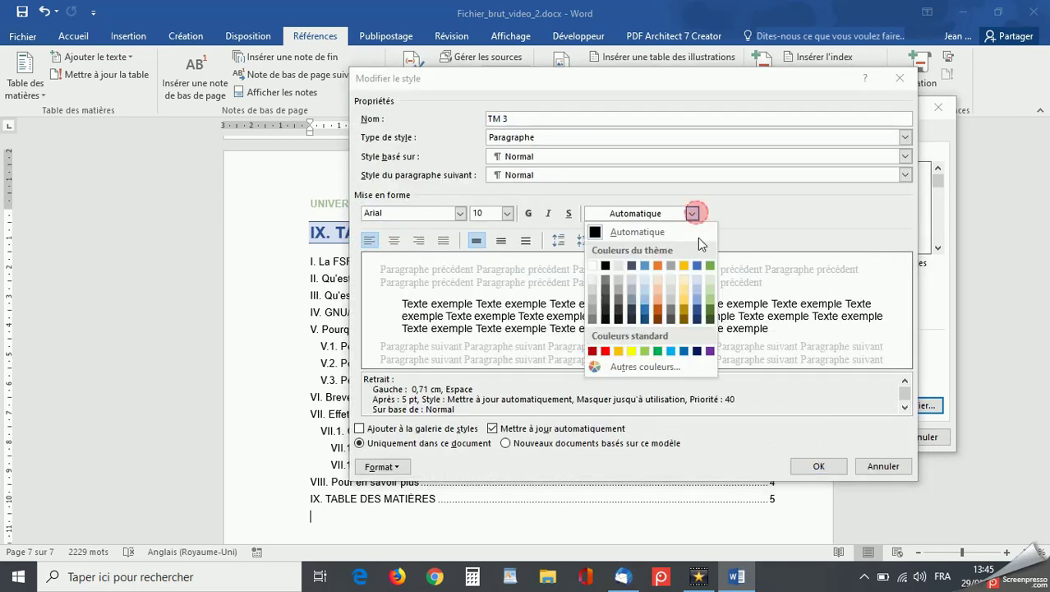
left_click(698, 310)
left_click(816, 473)
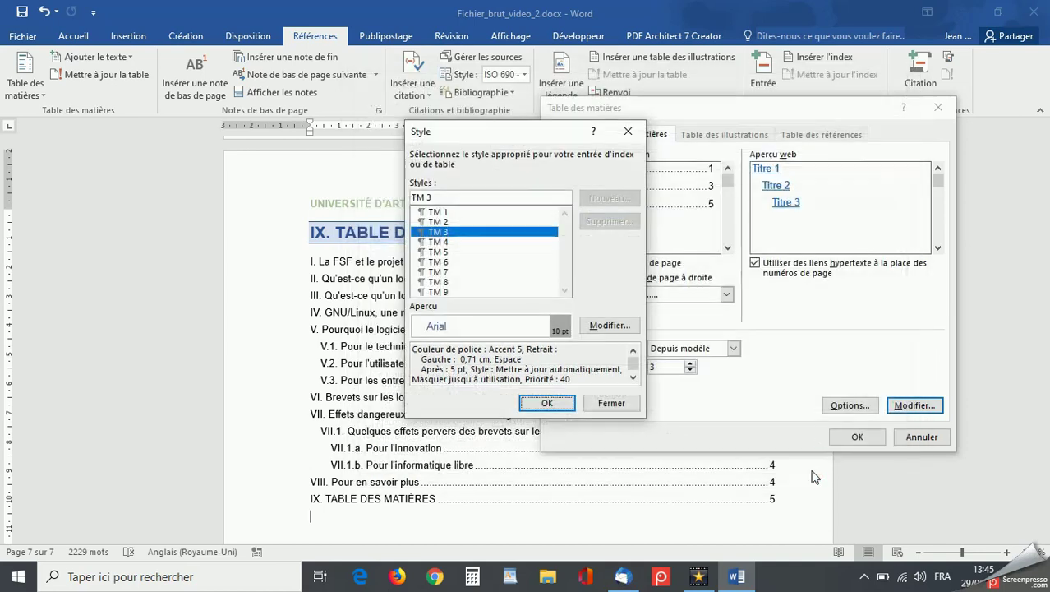
Step: Apply the modified TM styles and replace the existing table of contents with the updated one
left_click(554, 401)
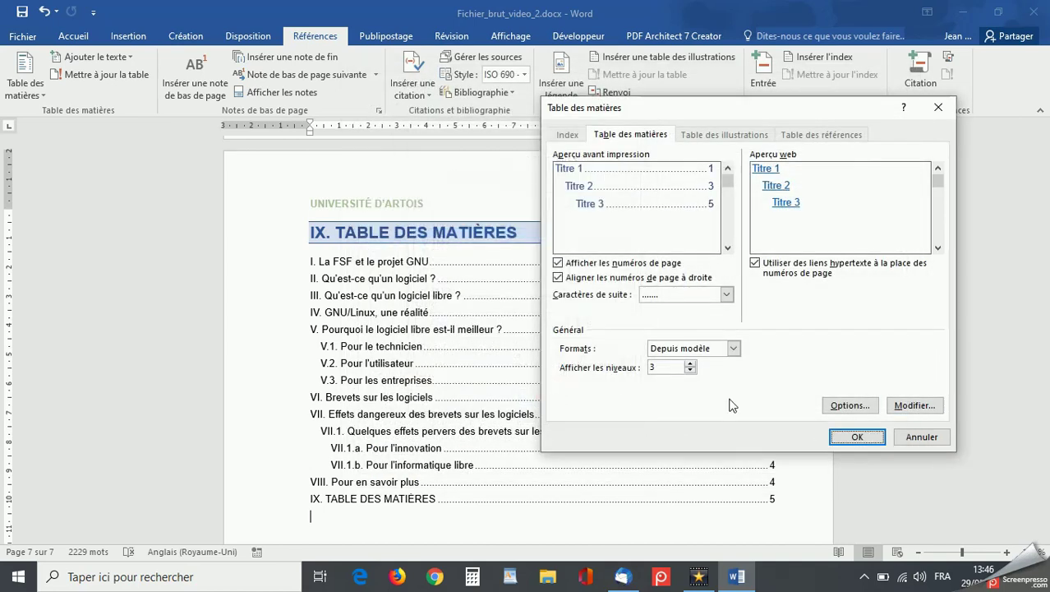
left_click(837, 432)
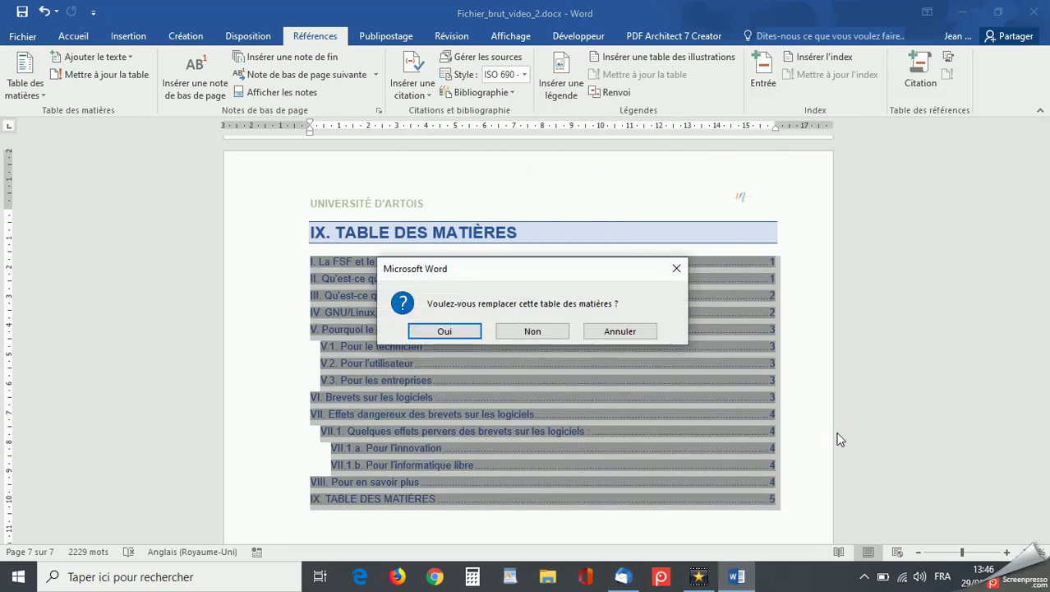
left_click(460, 332)
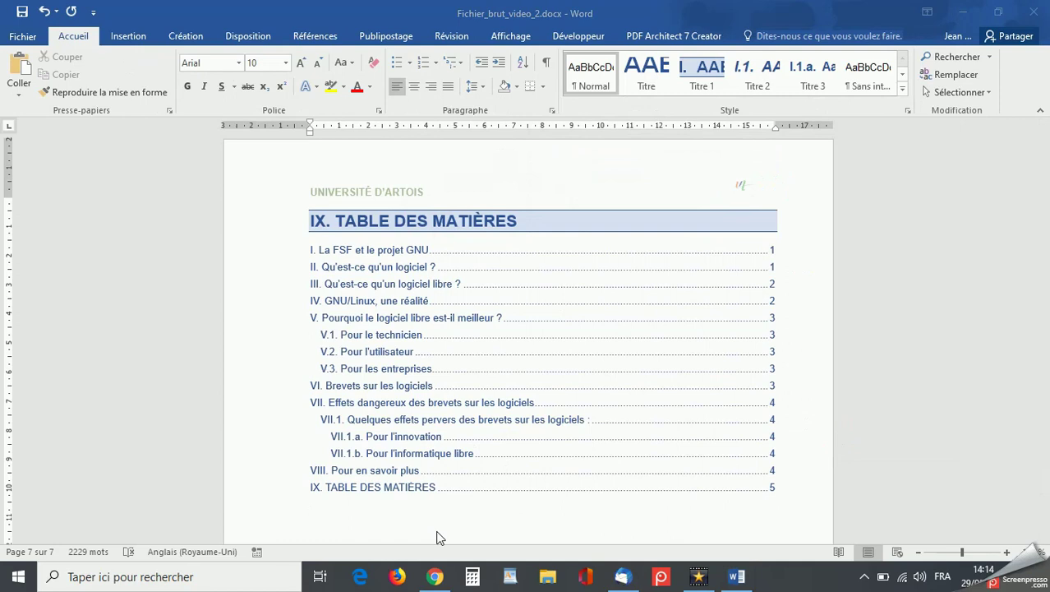
Step: Add the heading INDEX LEXICAL below the table of contents in the Titre 1 style and place the cursor beneath it
left_click(313, 530)
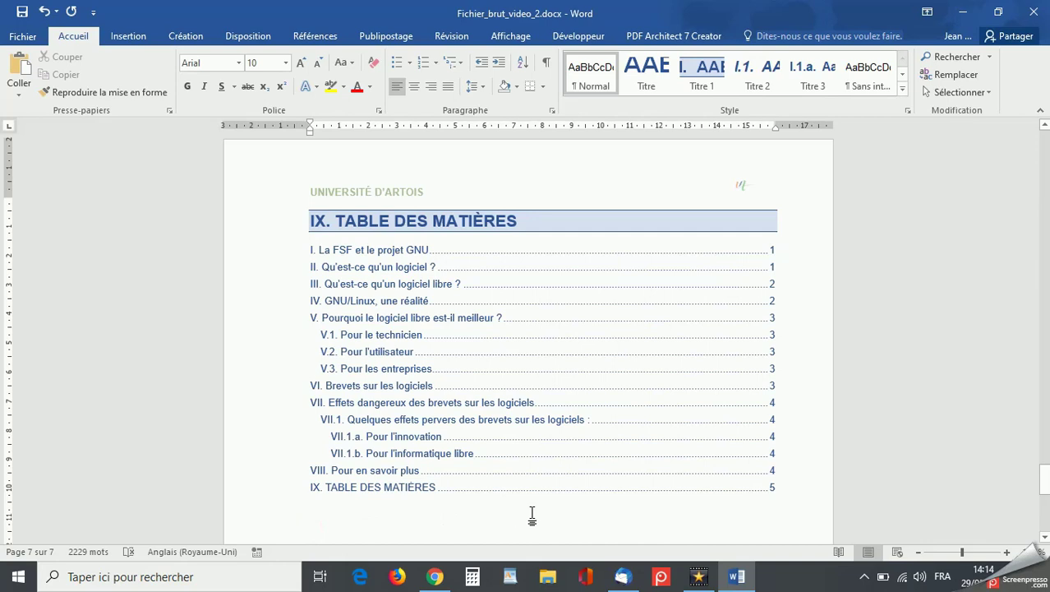
type("INDEX LEXICAL")
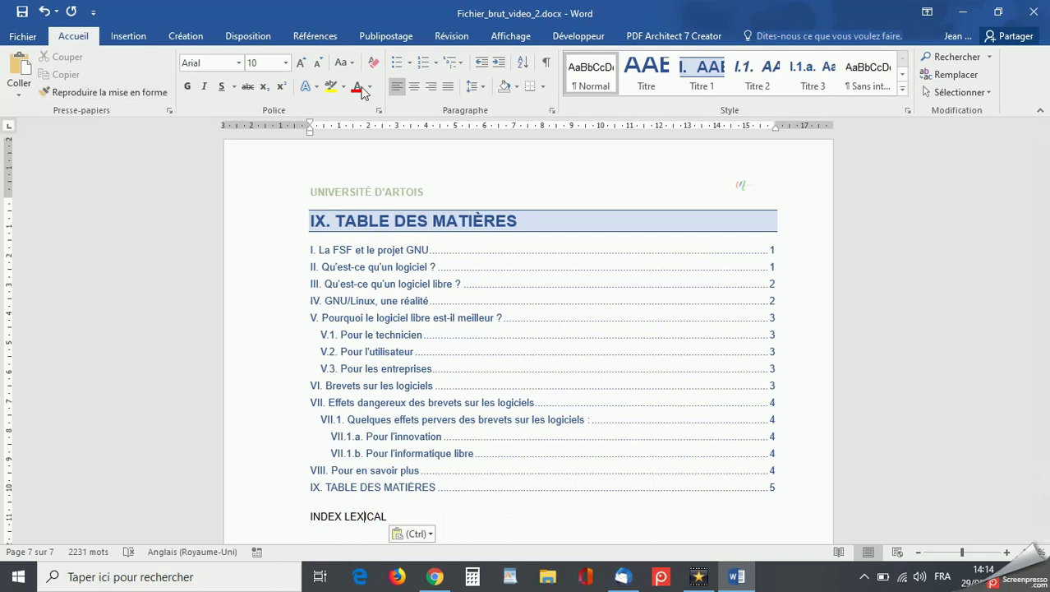
left_click(702, 81)
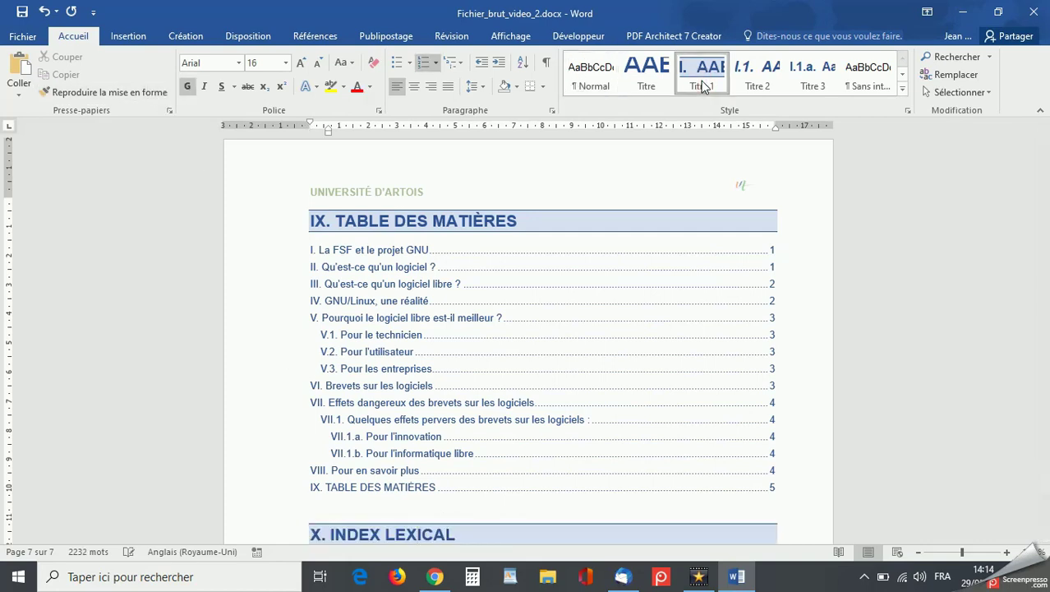
scroll(704, 87, "down", 6)
scroll(578, 354, "down", 5)
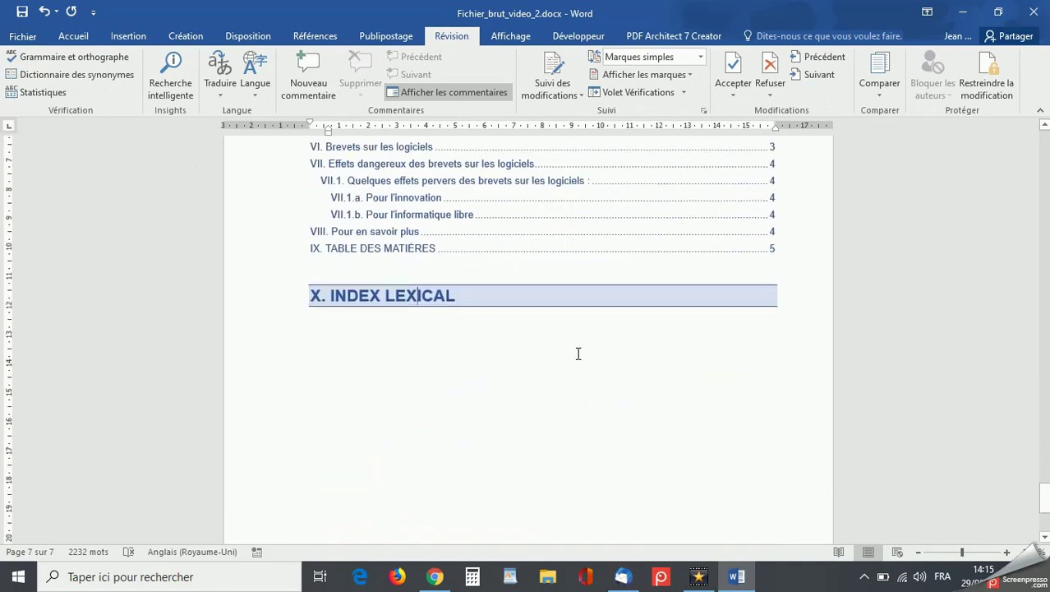
left_click(311, 330)
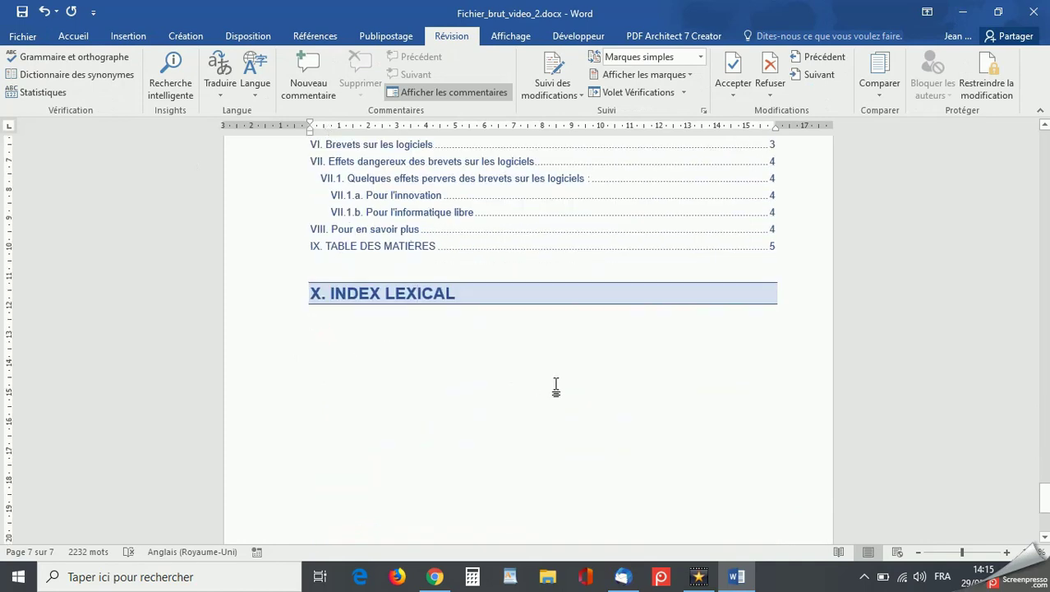
Step: Mark "Richard Stallman" in the opening paragraph of section I as an index entry for the current page
scroll(556, 384, "up", 2)
scroll(556, 384, "up", 10)
scroll(556, 384, "up", 15)
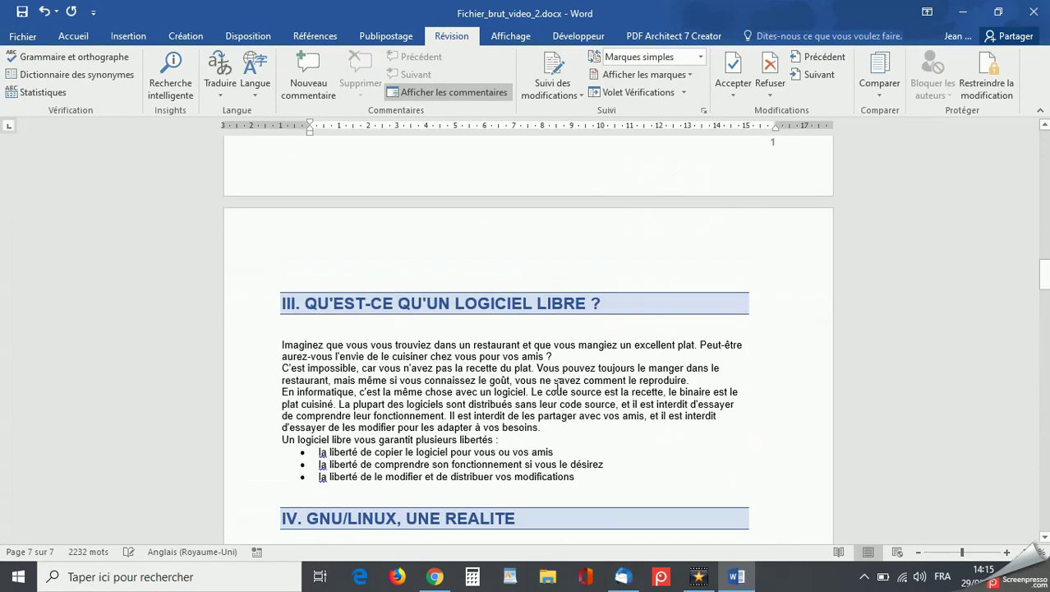
scroll(556, 384, "up", 15)
scroll(557, 384, "down", 8)
left_click_drag(421, 402, 496, 409)
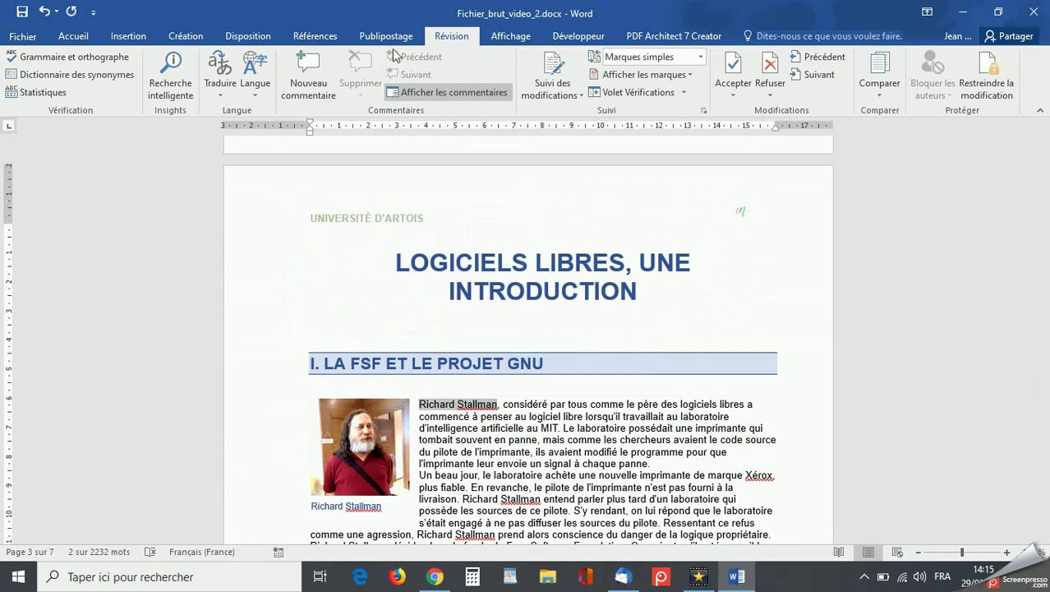
left_click(319, 37)
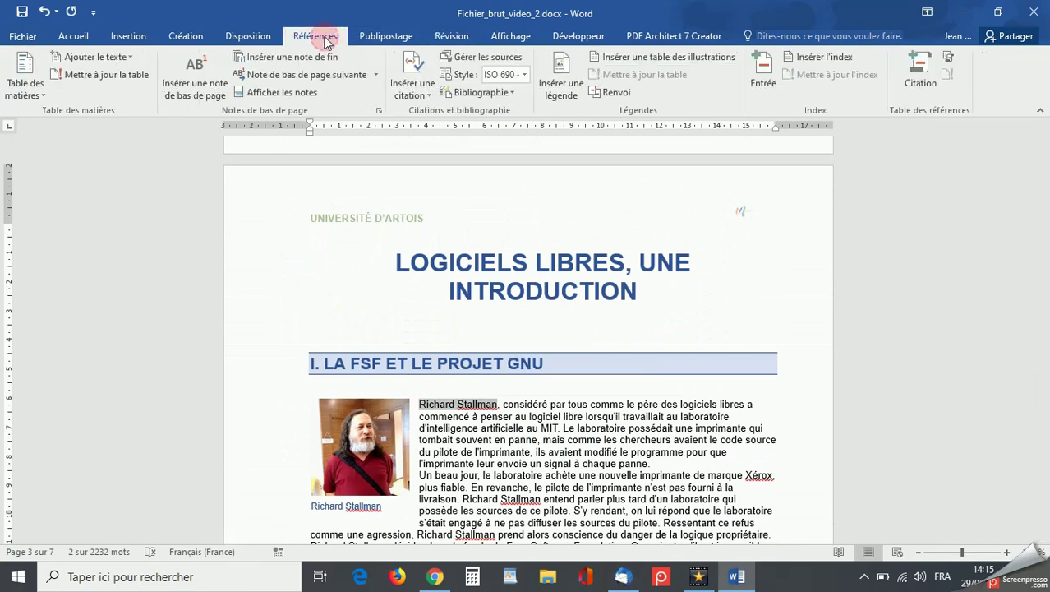
left_click(763, 69)
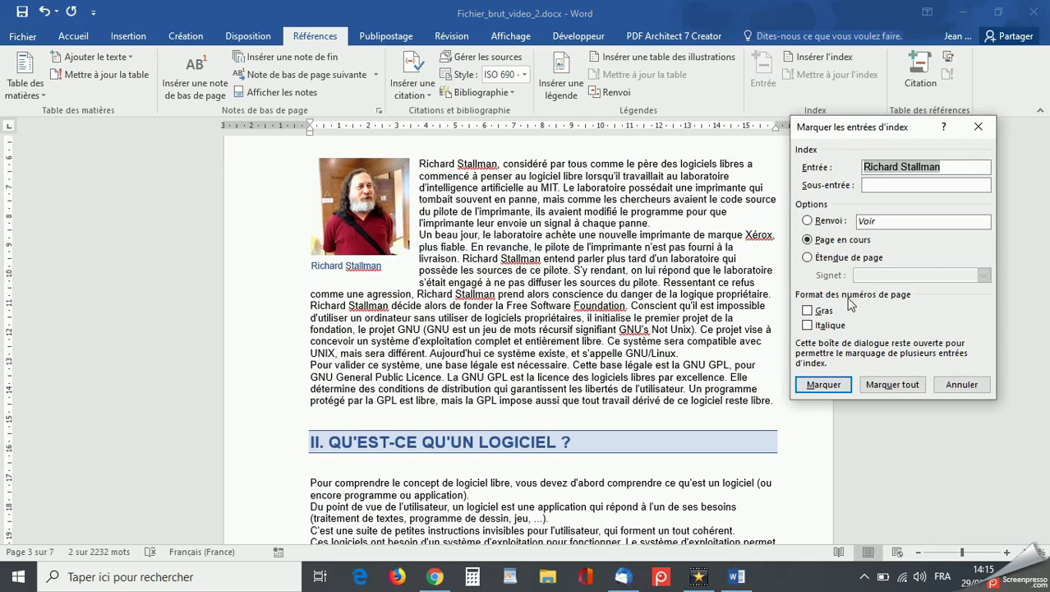
left_click(823, 384)
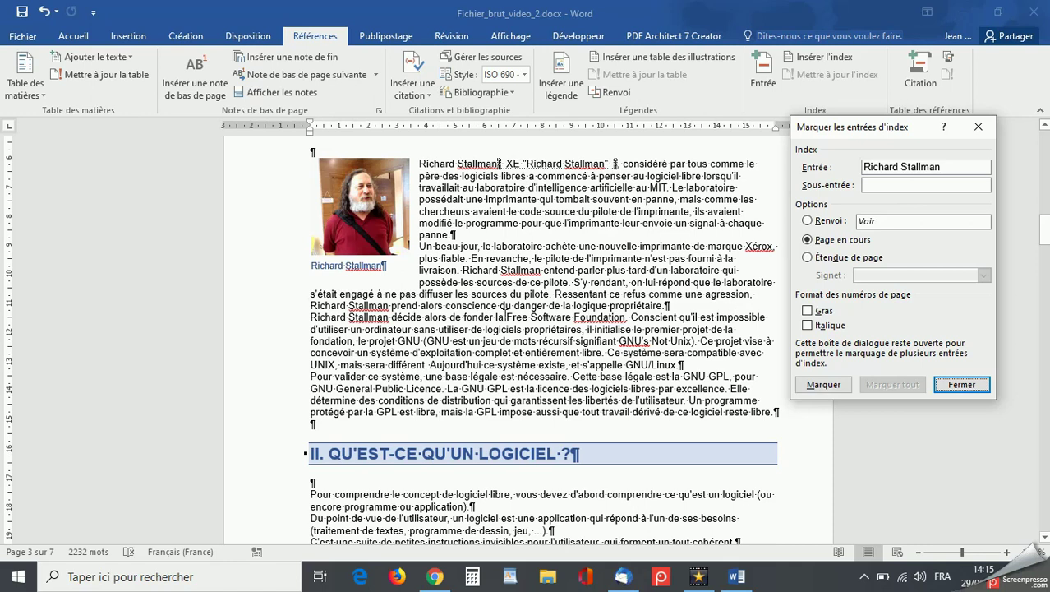
Step: Mark "Free Software Foundation" in section I as an index entry for the current page
left_click_drag(507, 317, 604, 316)
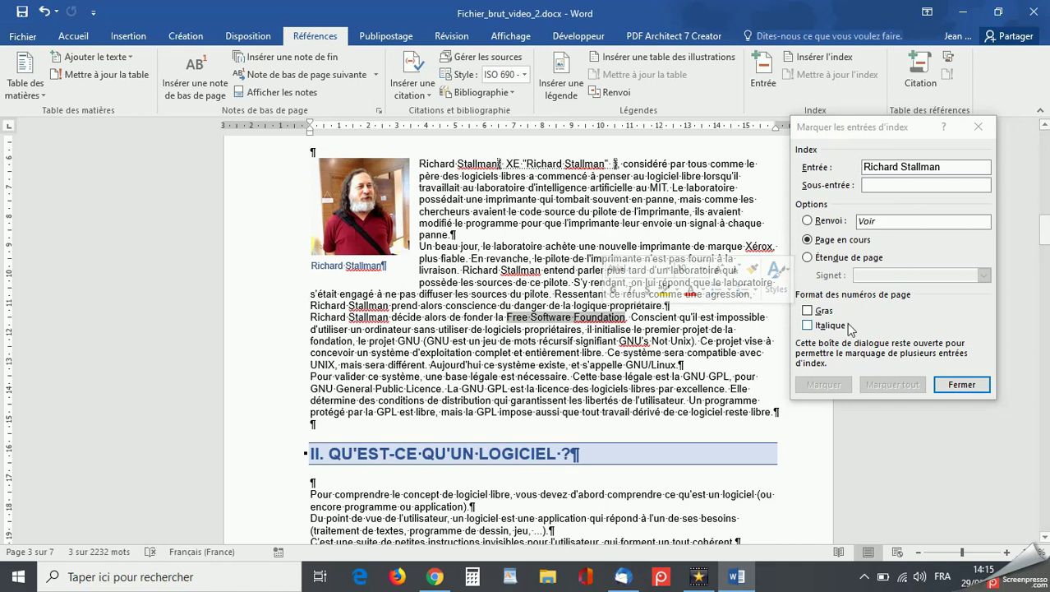
left_click(905, 169)
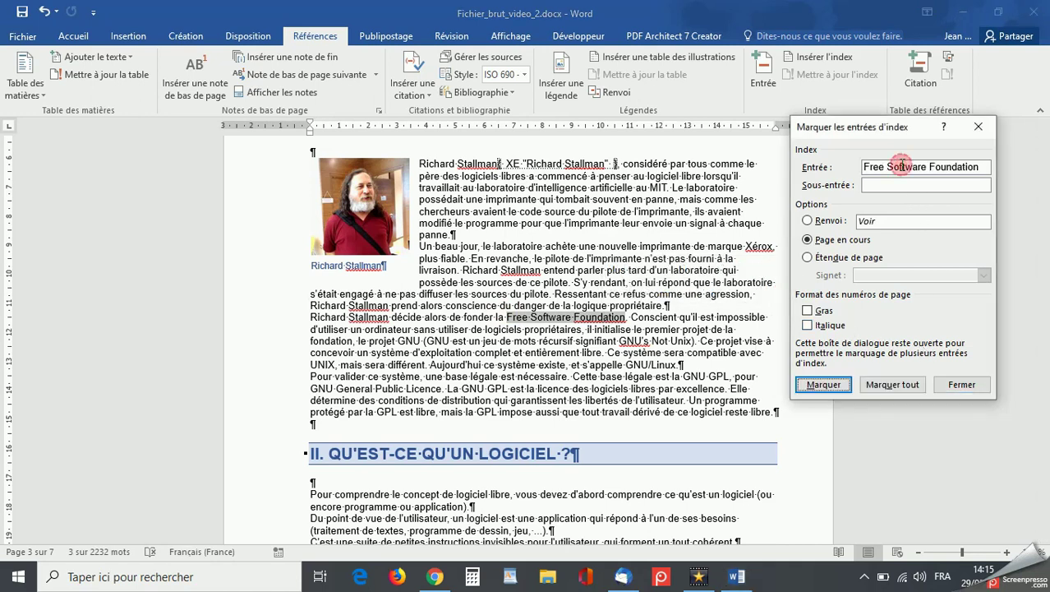
left_click(823, 385)
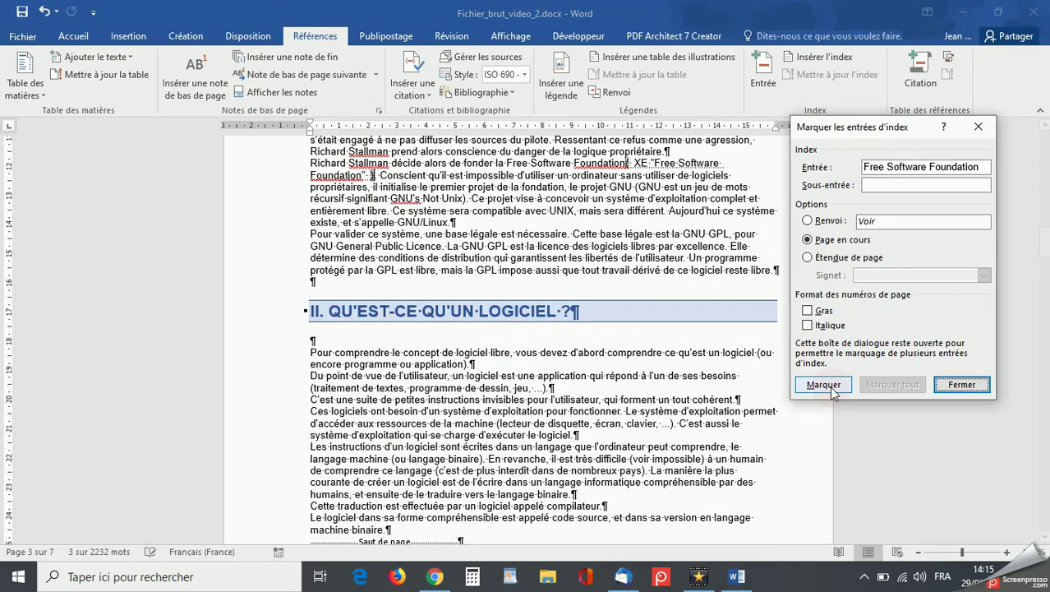
Step: Mark "Linus Torvalds" in the body text of section IV as an index entry for the current page
scroll(594, 424, "down", 12)
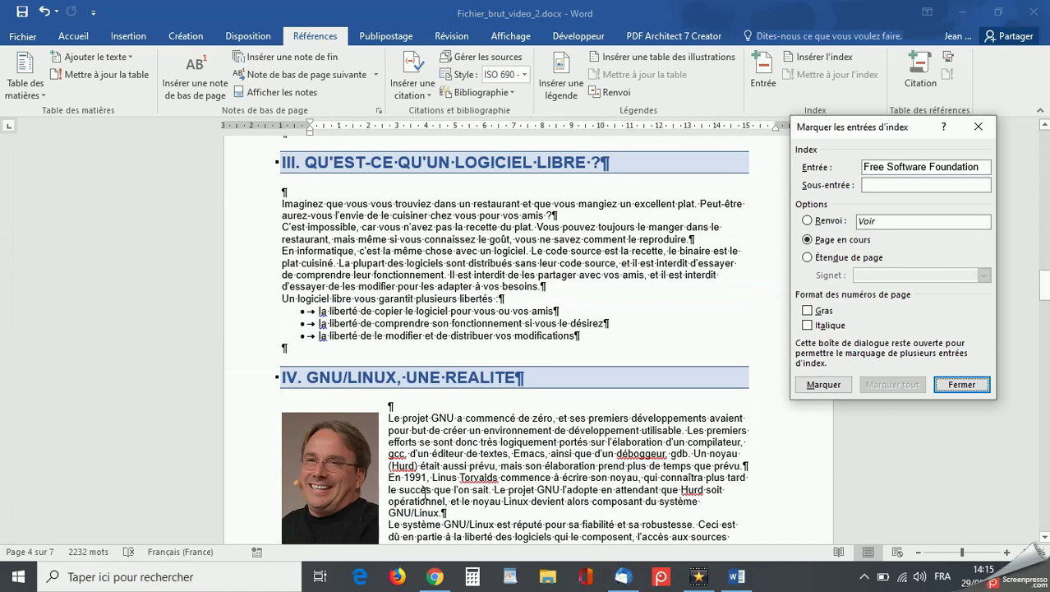
left_click(435, 487)
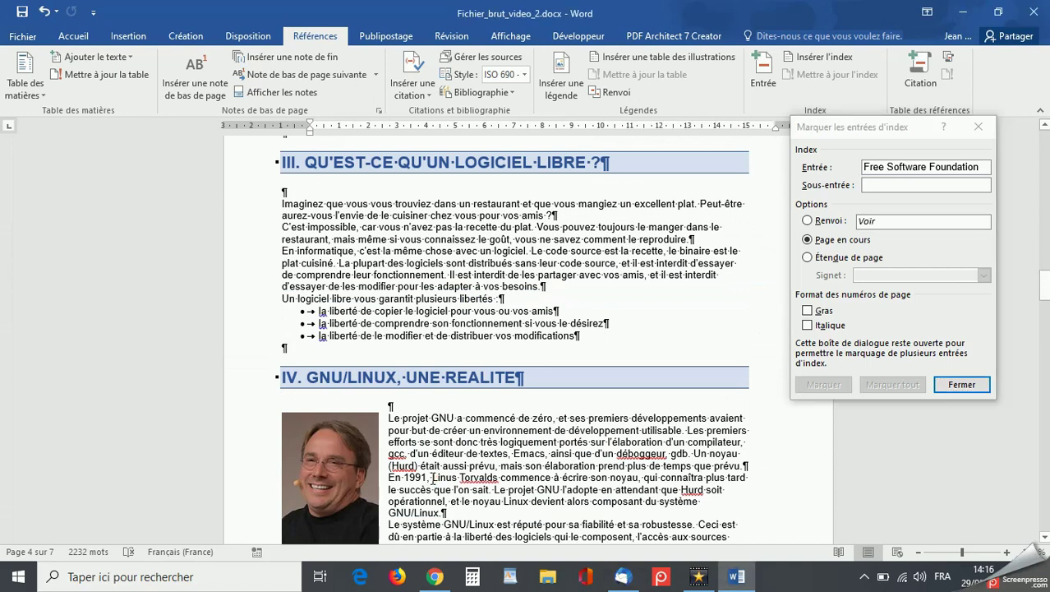
left_click_drag(433, 477, 498, 478)
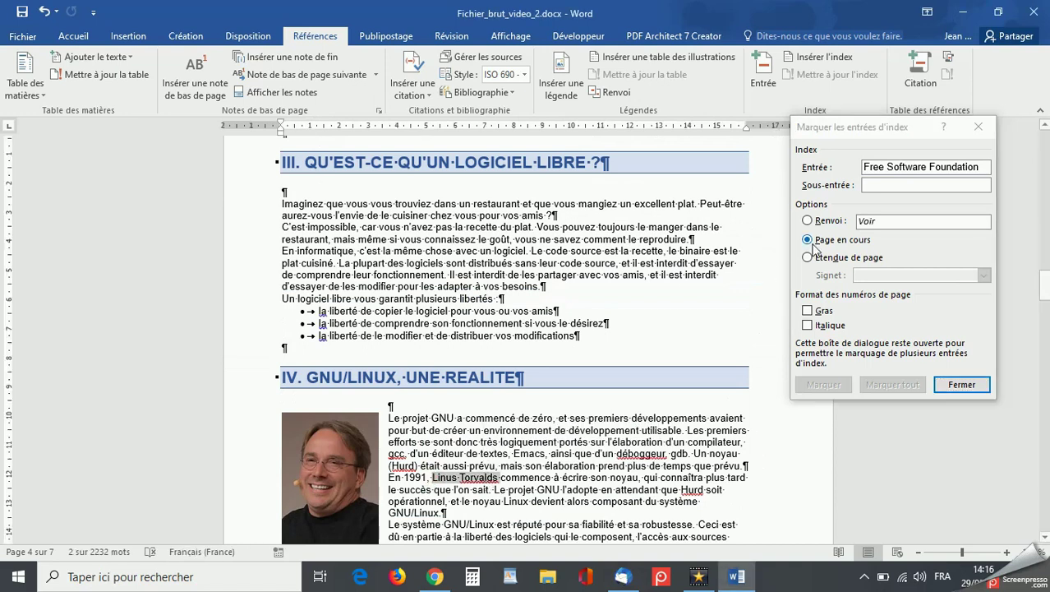
left_click(894, 167)
left_click(828, 384)
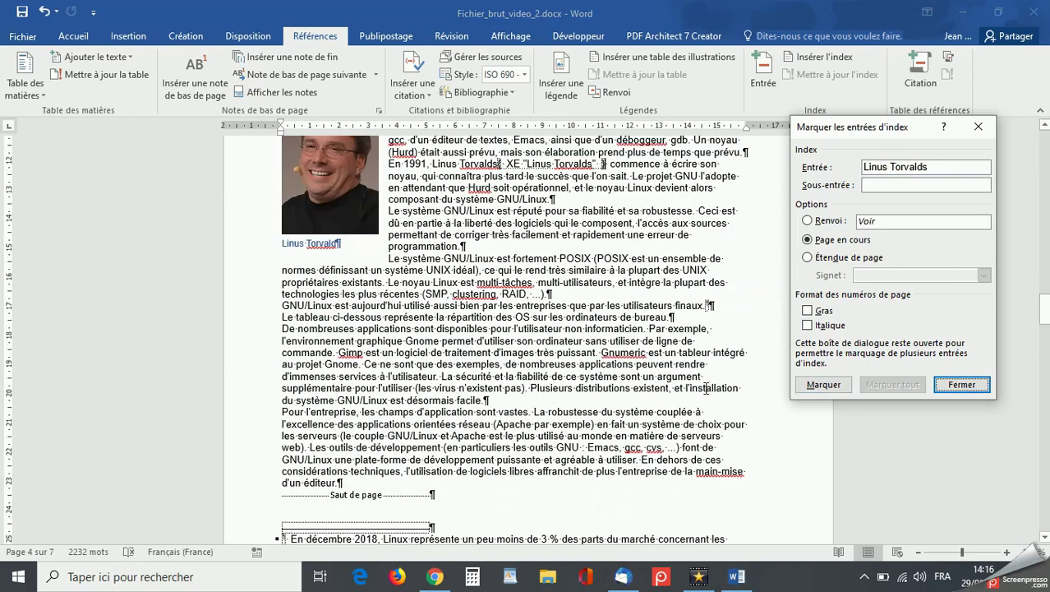
Step: Mark "GNU" in the last paragraph of section IV as an index entry and finish marking entries
double_click(567, 447)
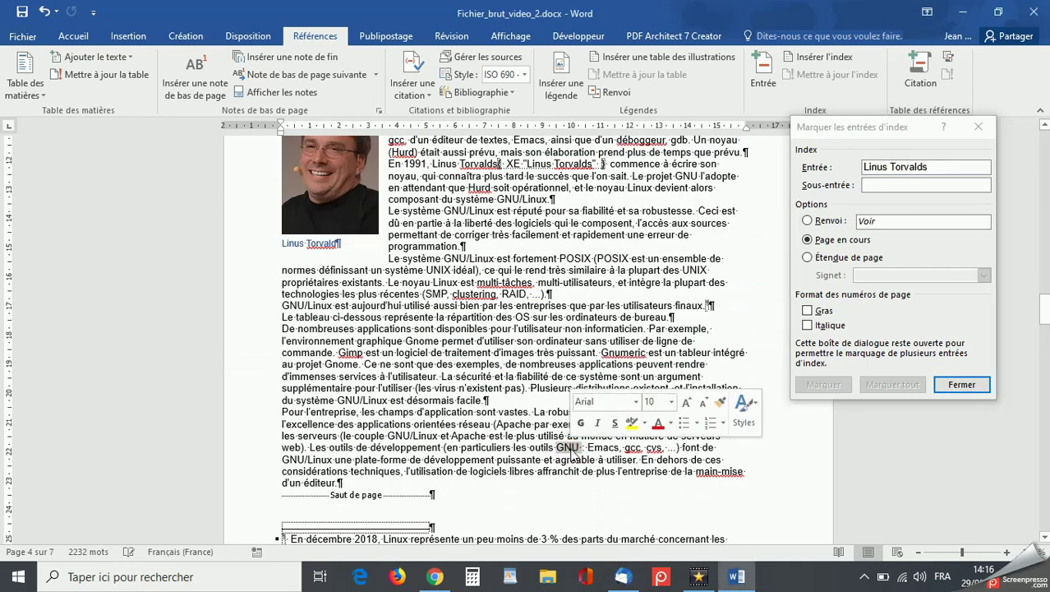
left_click(914, 173)
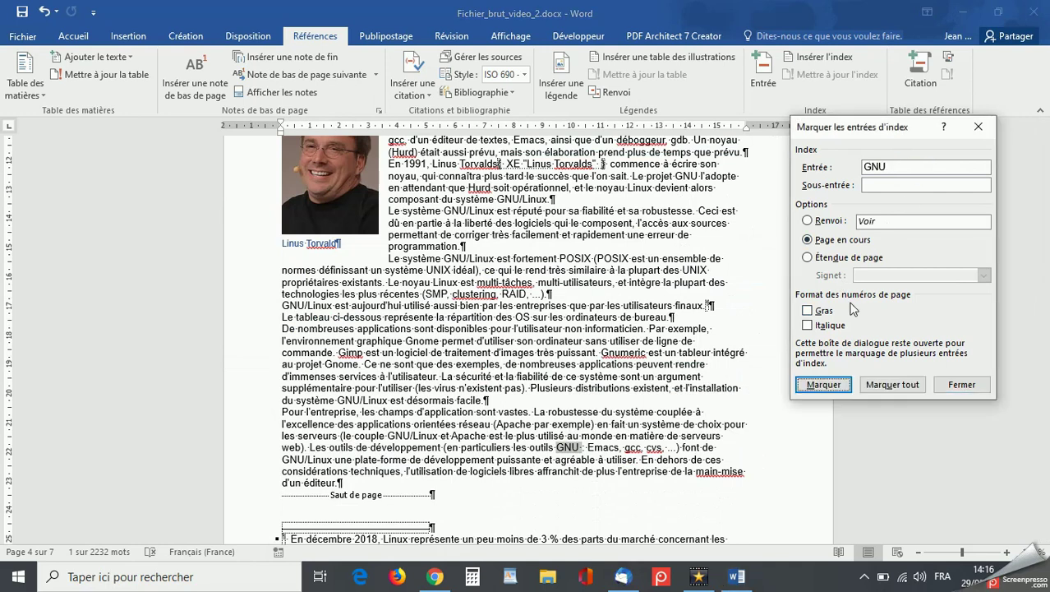
left_click(844, 385)
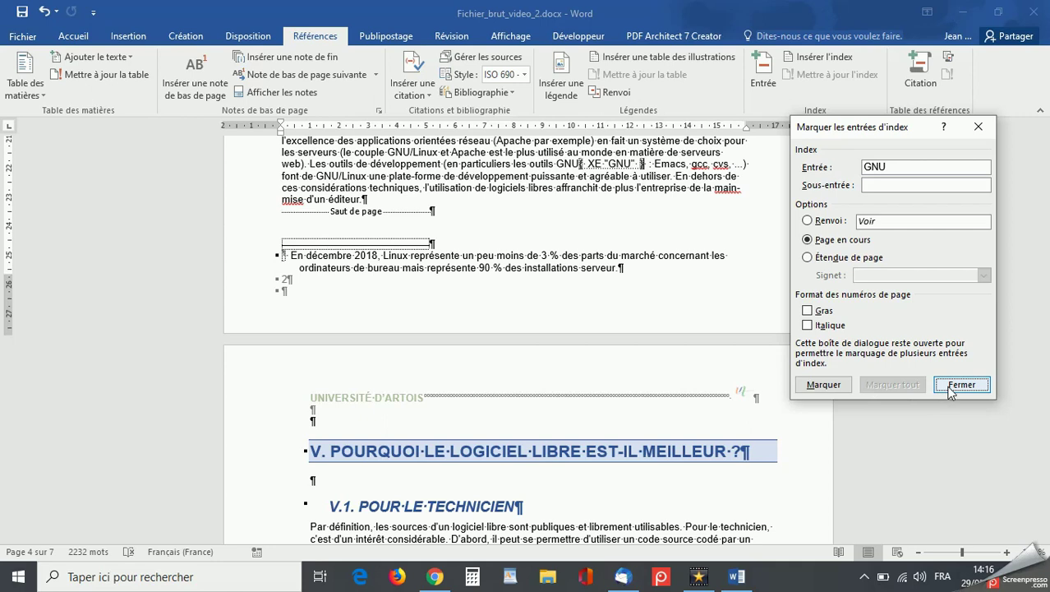
left_click(953, 384)
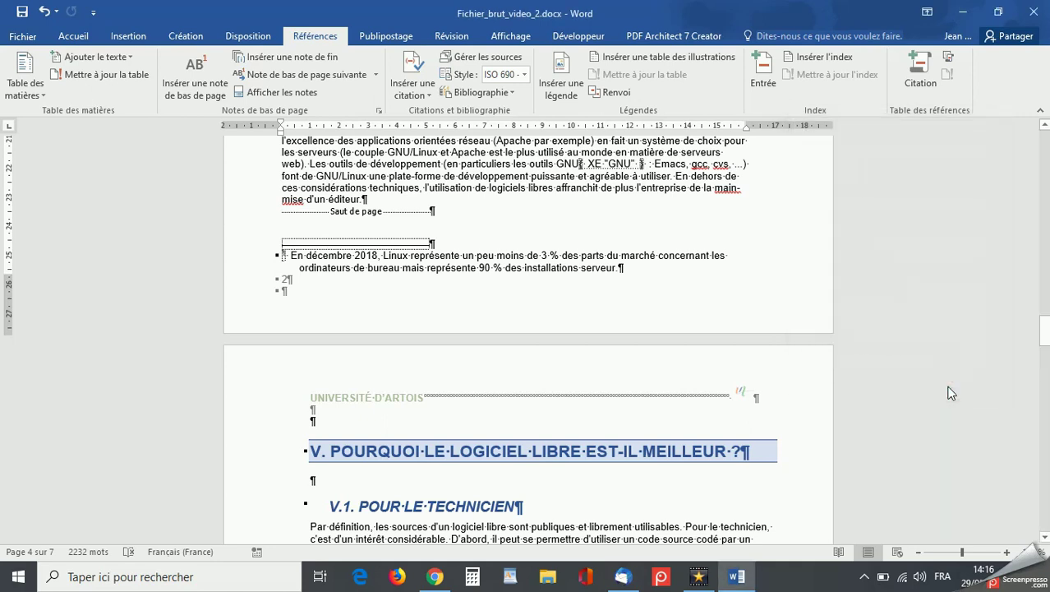
Step: Start an index under the INDEX LEXICAL heading and modify its Index 1 style to use a dark blue Accent 5 font colour
scroll(739, 449, "down", 20)
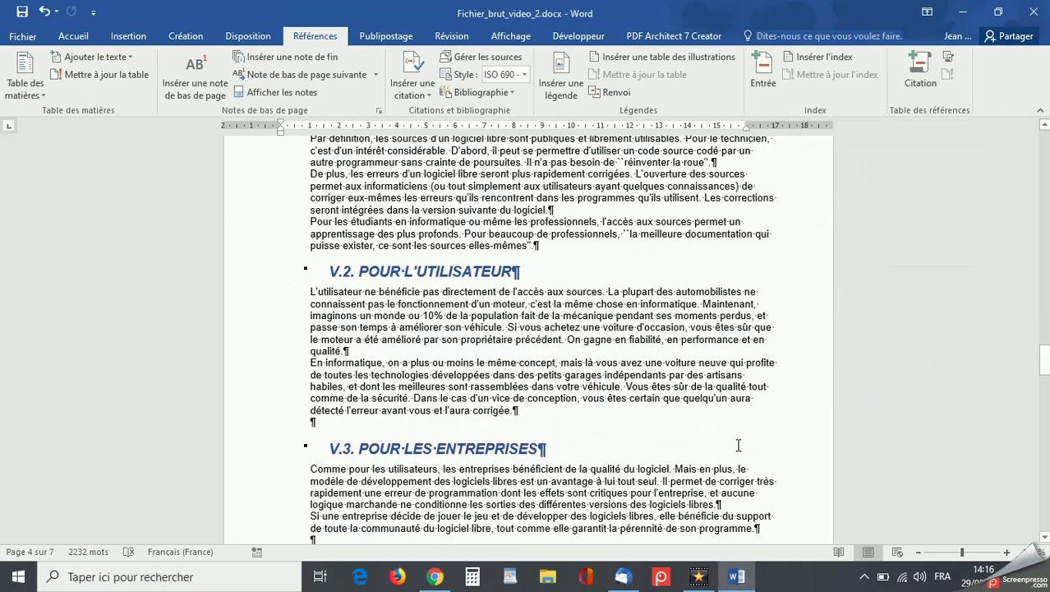
scroll(738, 445, "down", 15)
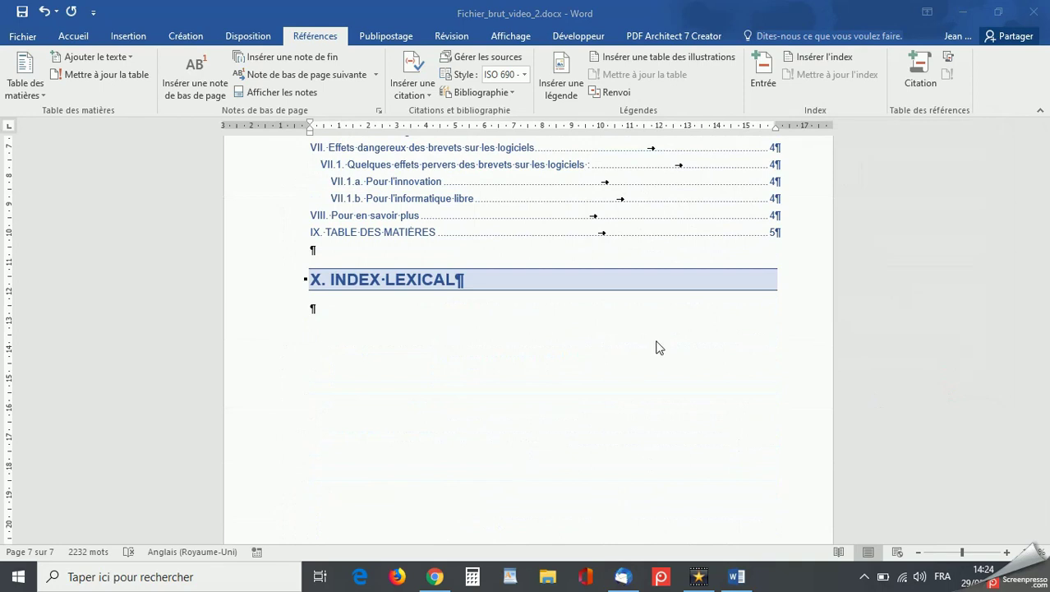
left_click(817, 57)
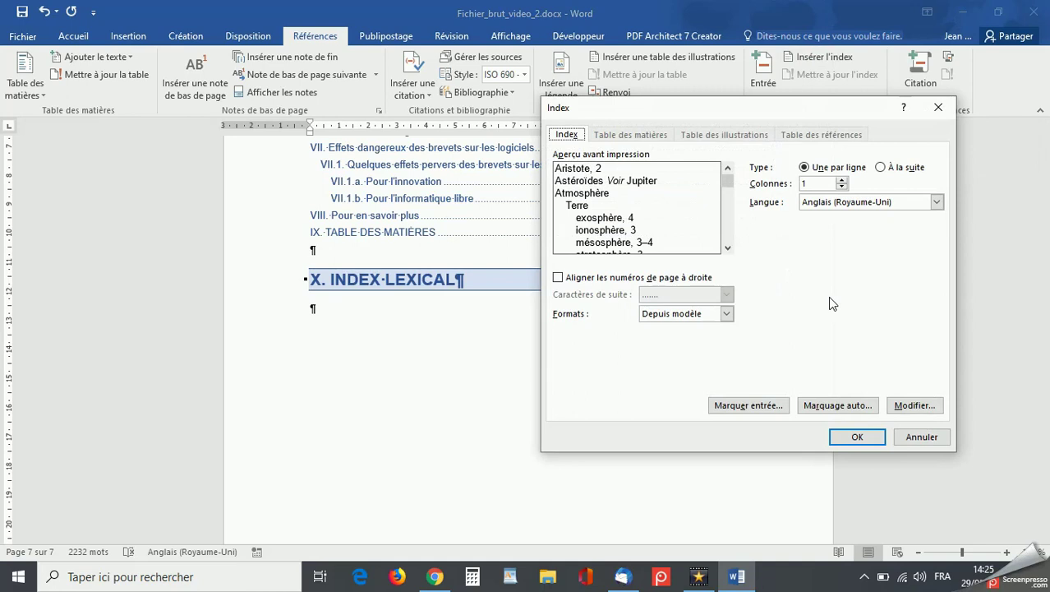
left_click(916, 405)
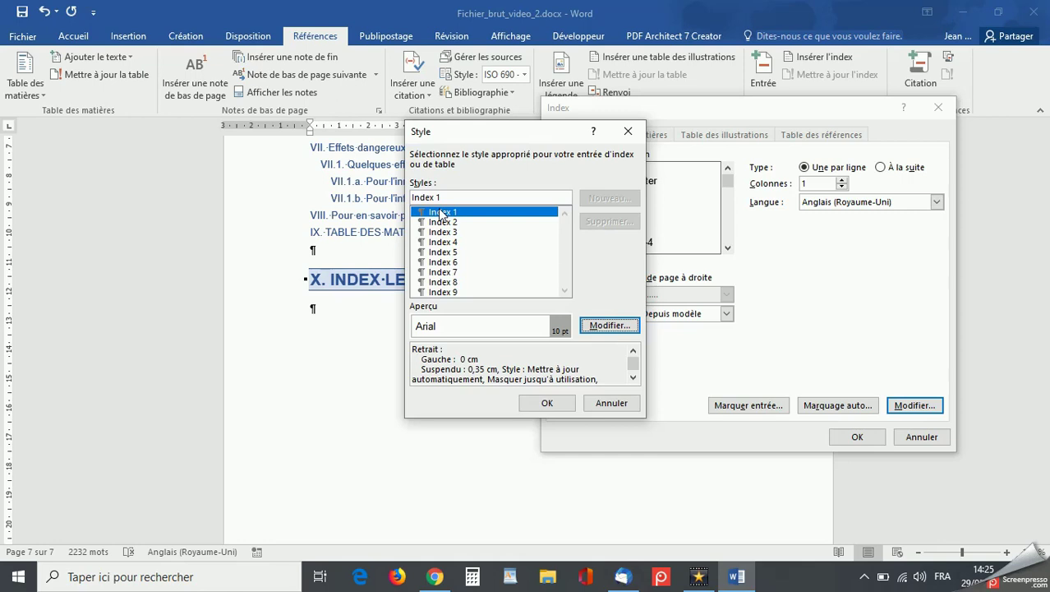
left_click(603, 327)
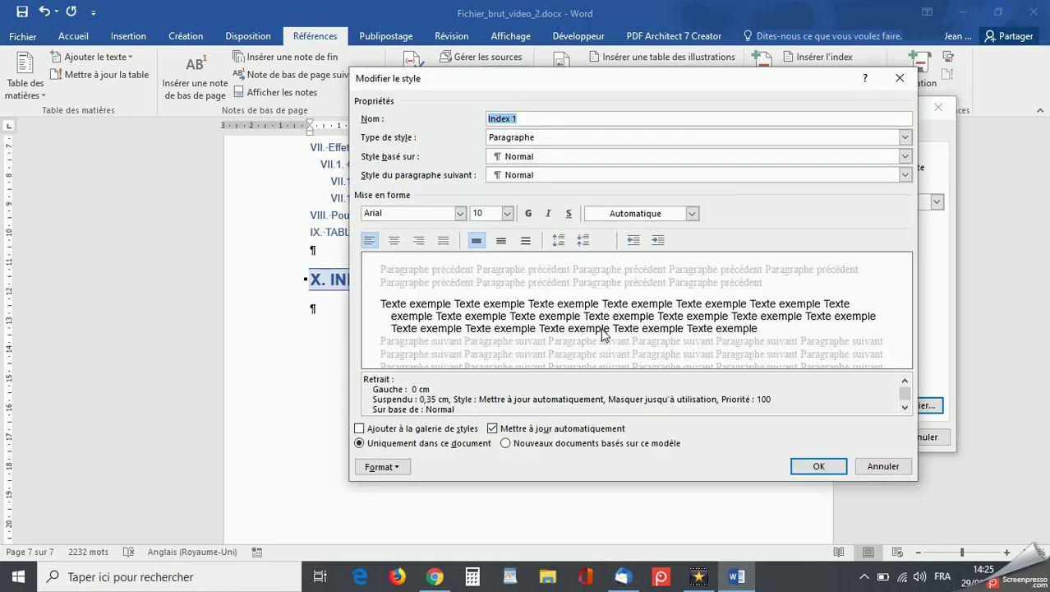
left_click(692, 213)
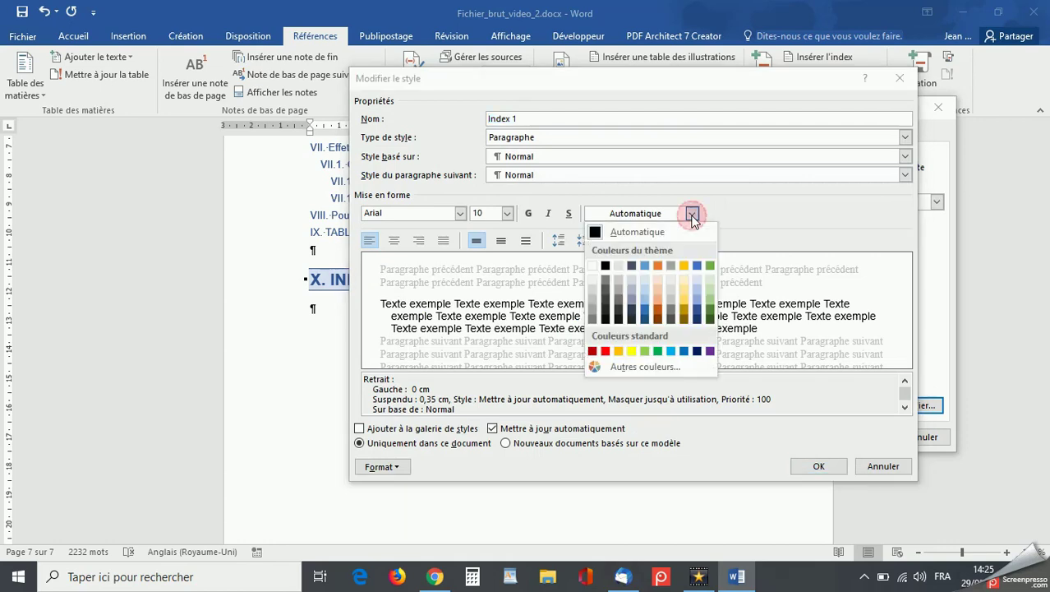
left_click(697, 318)
left_click(818, 467)
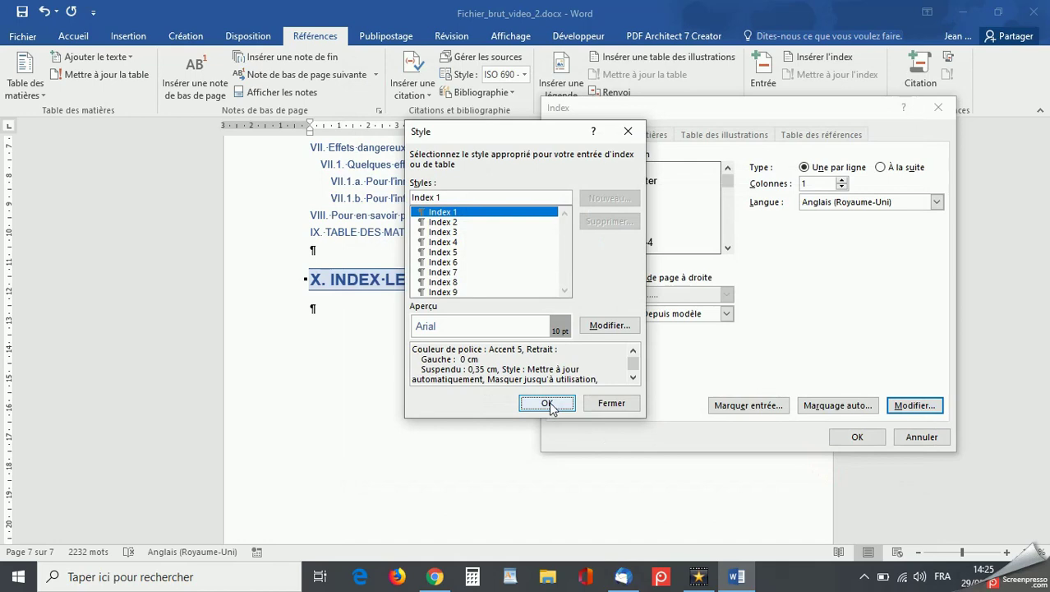
left_click(547, 404)
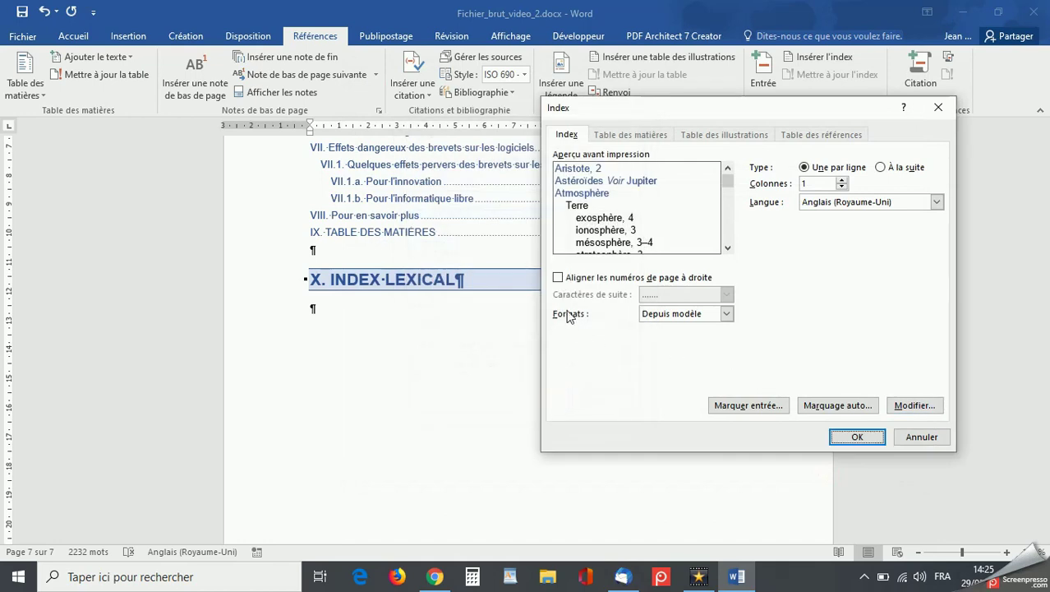
Step: Insert the index under INDEX LEXICAL with right-aligned page numbers and dotted leaders
left_click(558, 279)
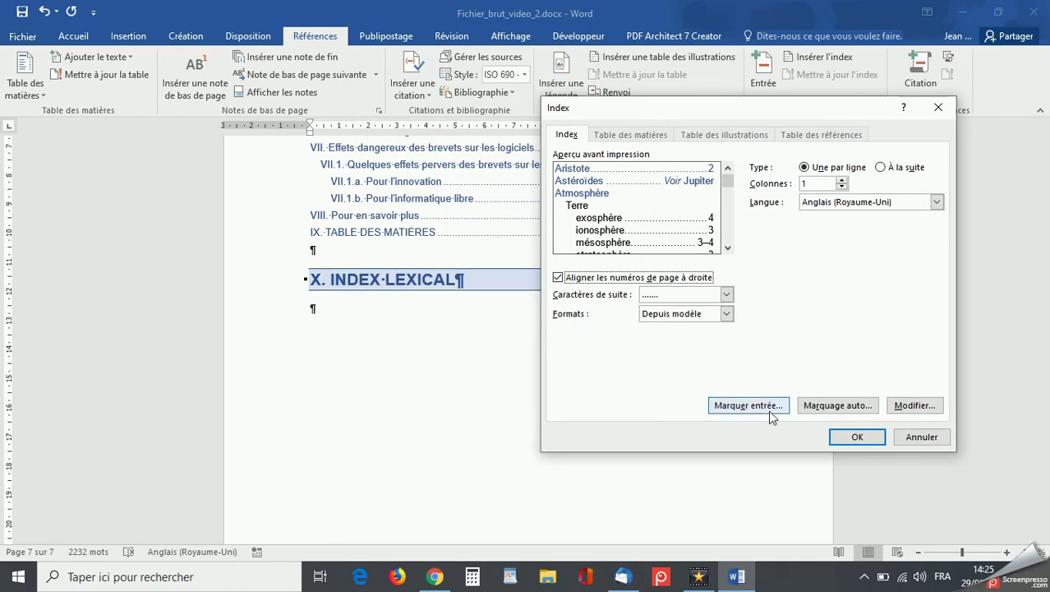
left_click(852, 441)
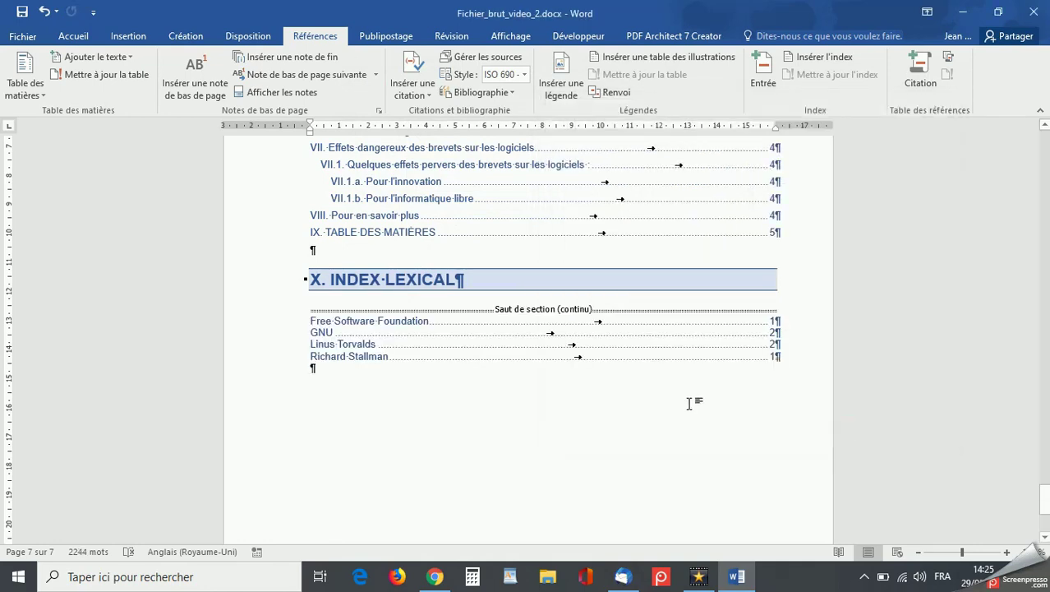
Step: Hide the formatting marks and index field codes throughout the document
left_click(74, 36)
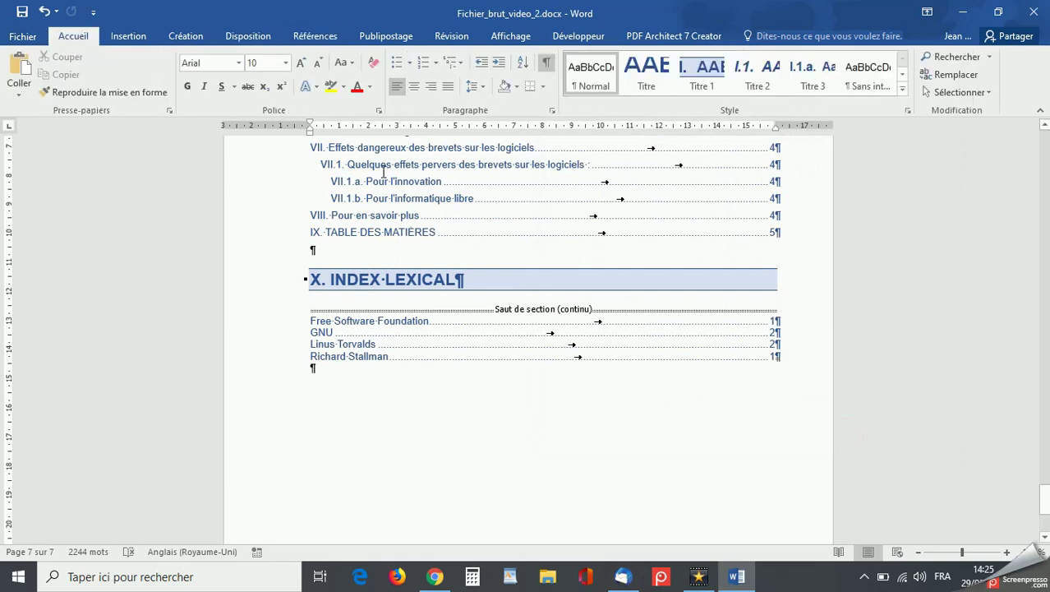
left_click(547, 63)
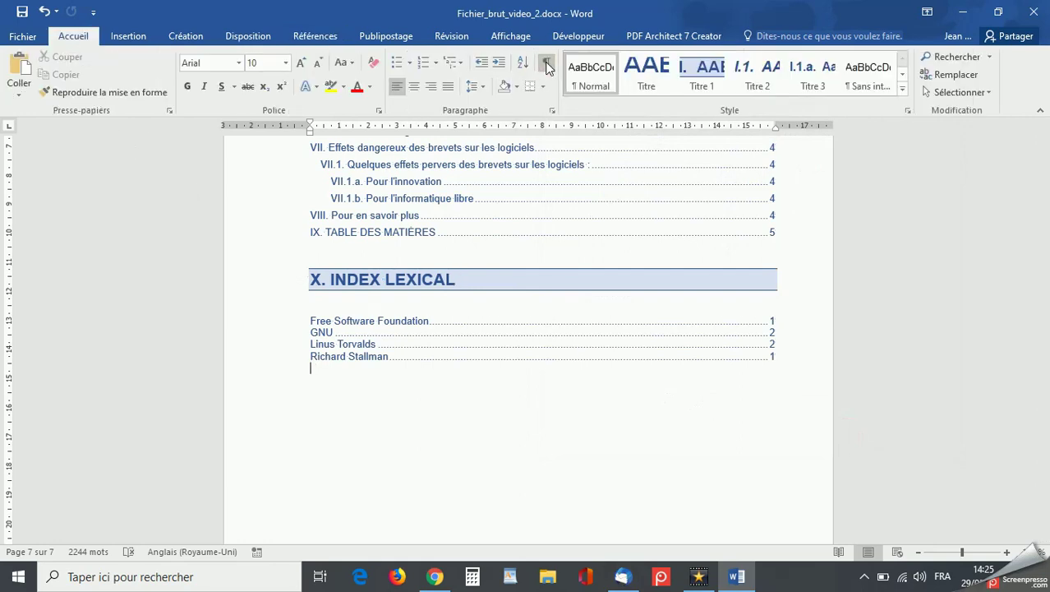
scroll(450, 420, "up", 15)
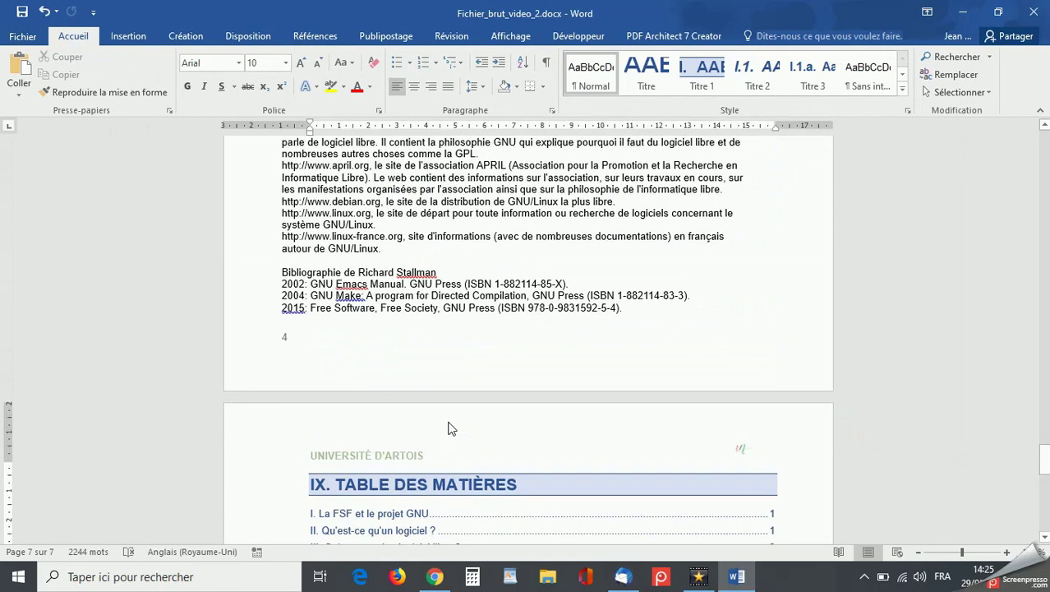
scroll(449, 422, "up", 20)
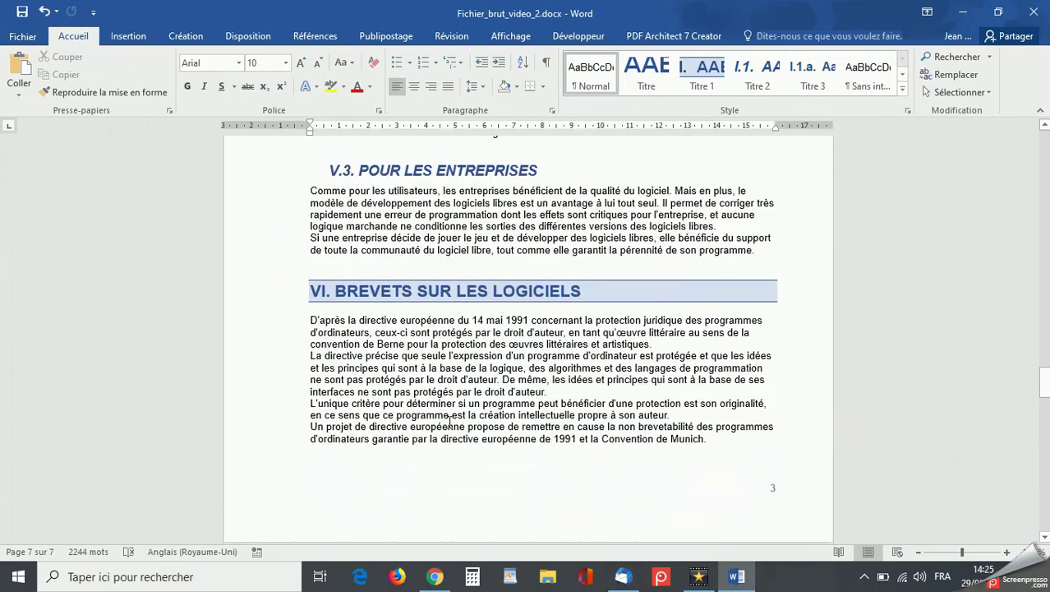
Step: Turn off the always-show option for hidden text (Texte masqué) in the Word display options to hide the remaining index field codes
scroll(450, 421, "up", 20)
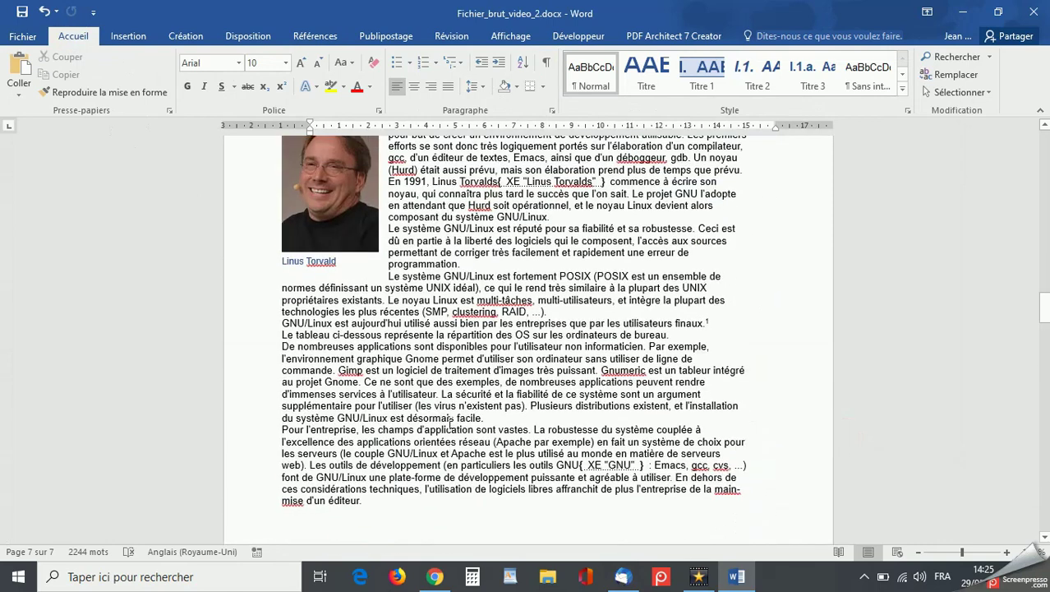
scroll(449, 422, "up", 20)
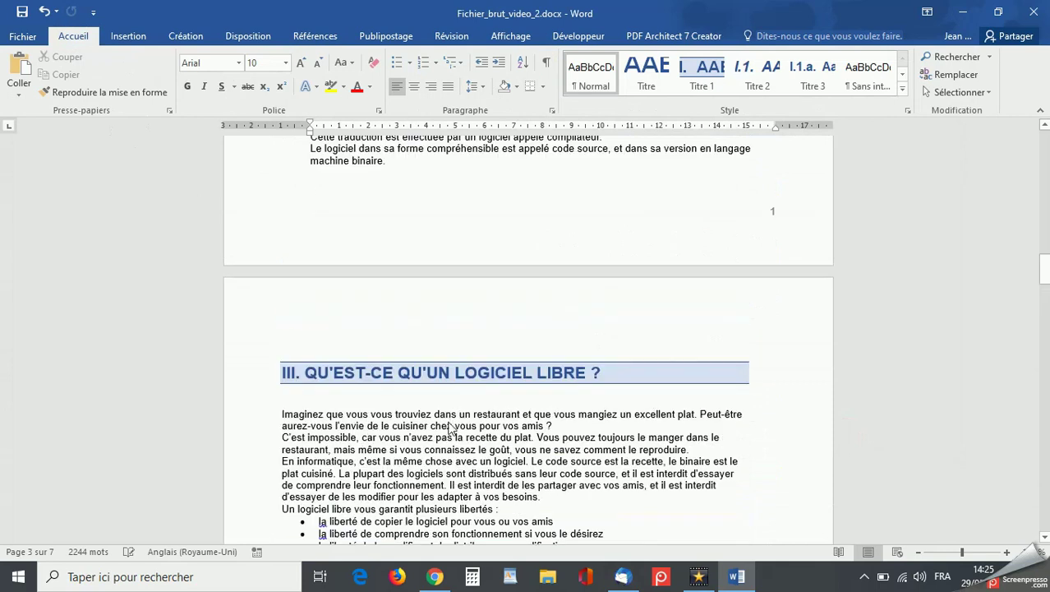
scroll(450, 422, "up", 7)
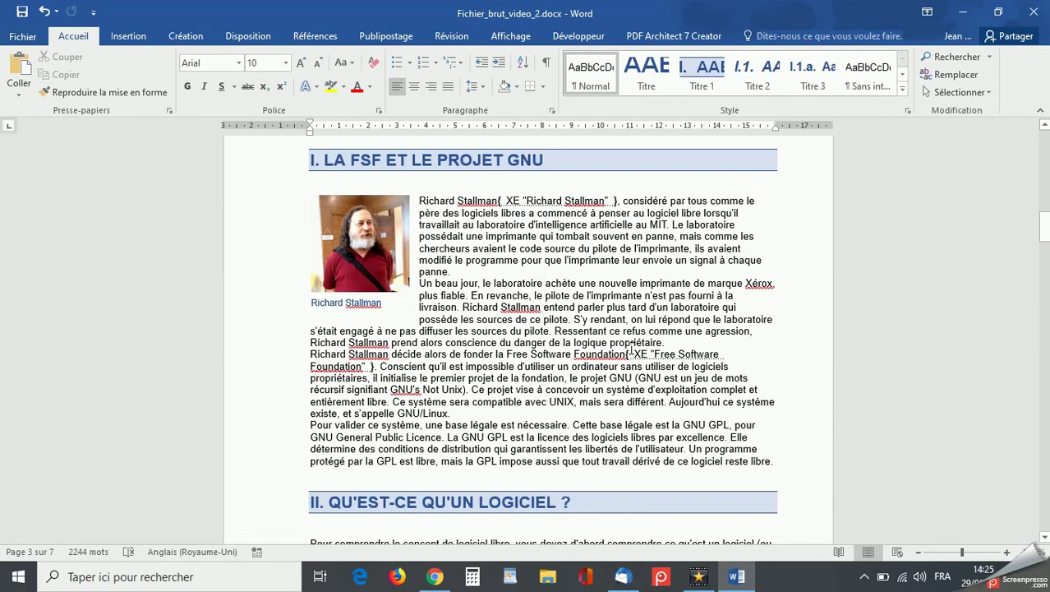
left_click_drag(629, 348, 264, 311)
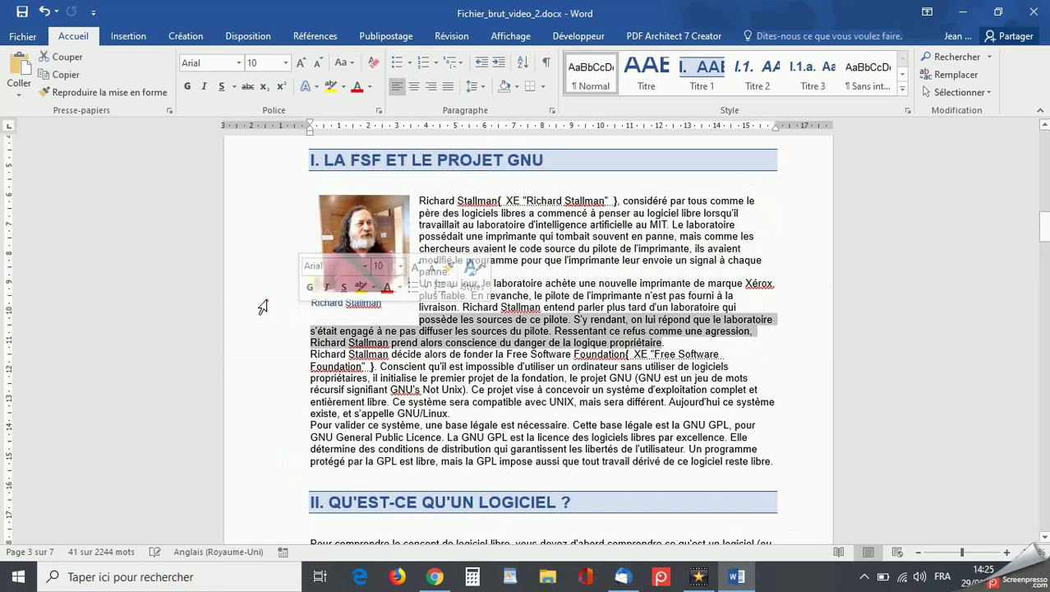
left_click(14, 38)
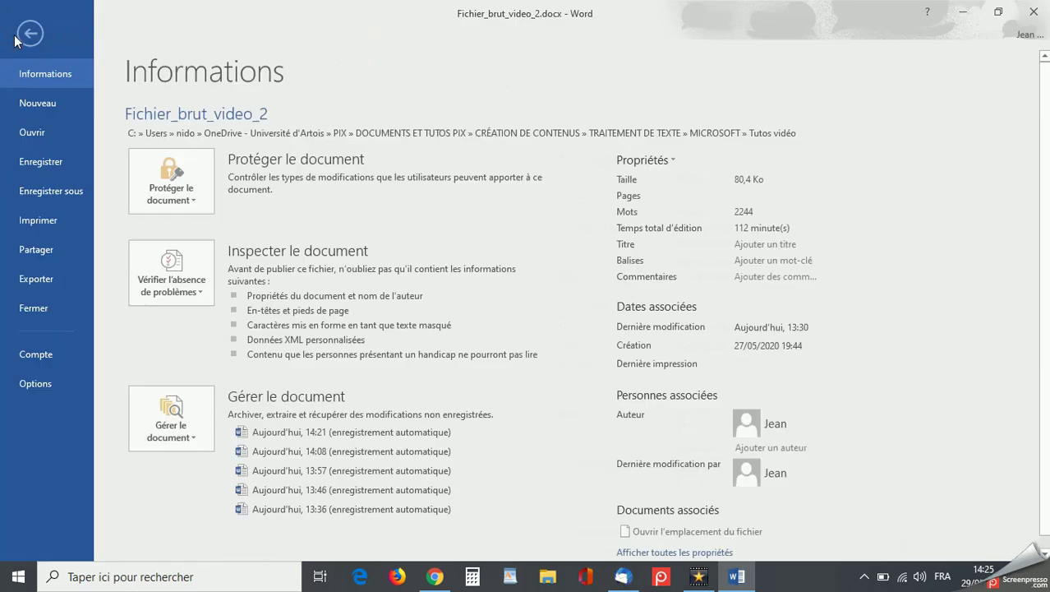
left_click(26, 383)
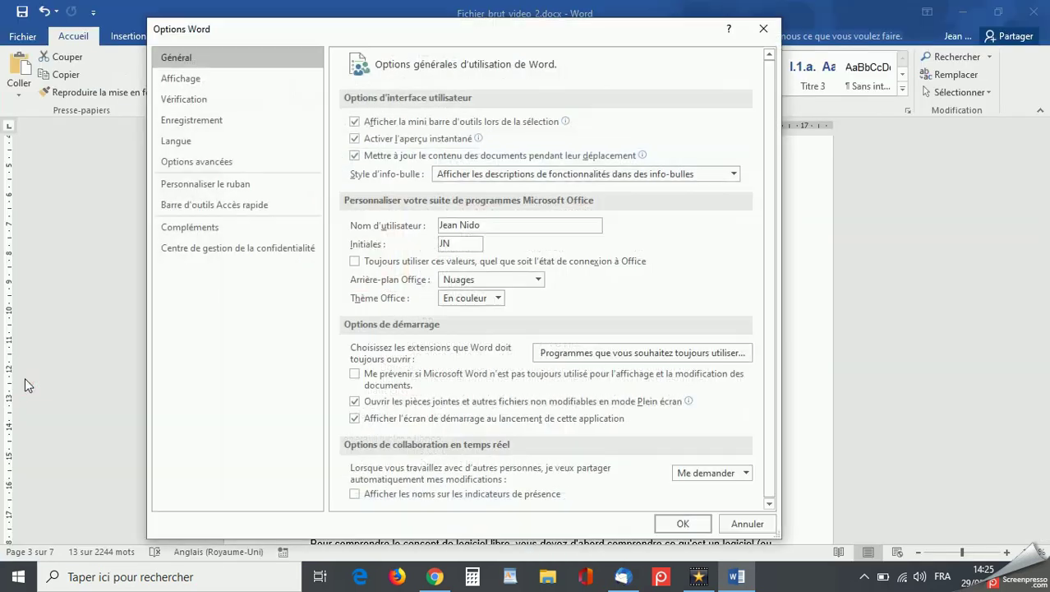
left_click(158, 78)
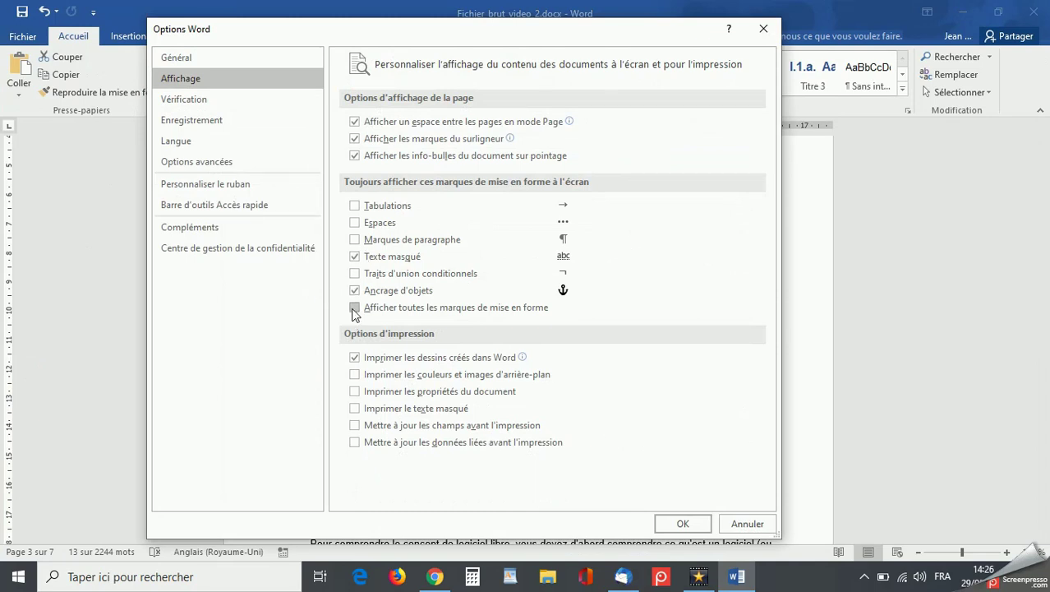
left_click(354, 257)
left_click(682, 524)
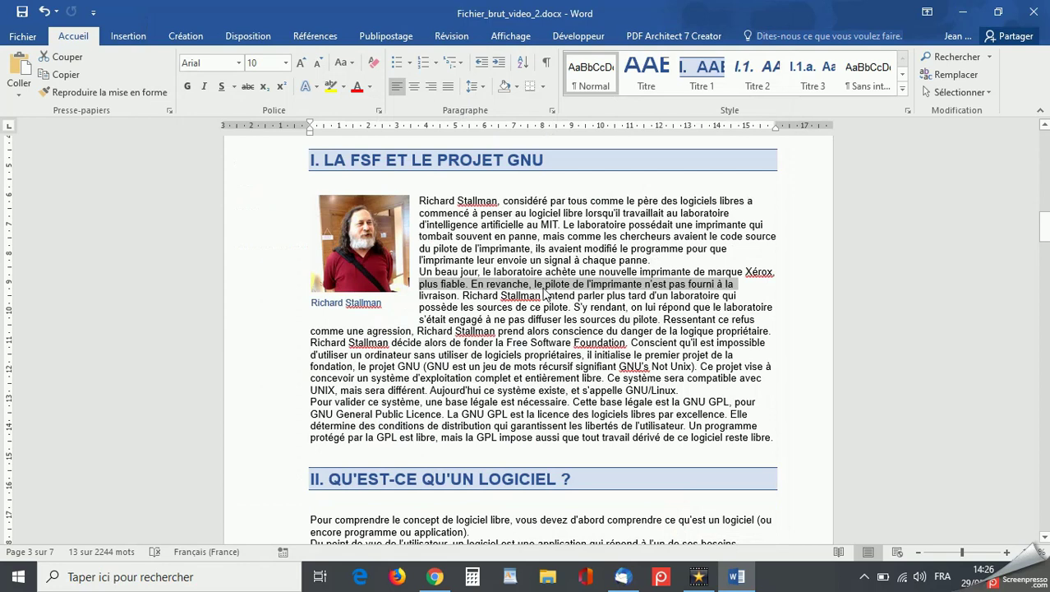
left_click(771, 354)
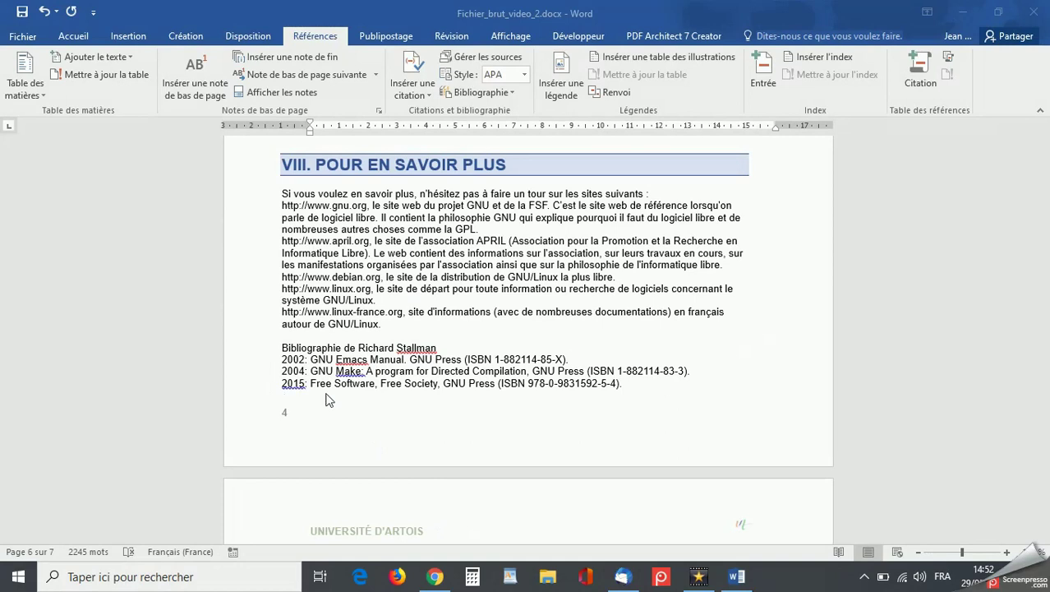
Step: Start a citation with a new source of type Ouvrage right after "Free Software Foundation" in section I
scroll(693, 359, "up", 3)
scroll(693, 359, "up", 20)
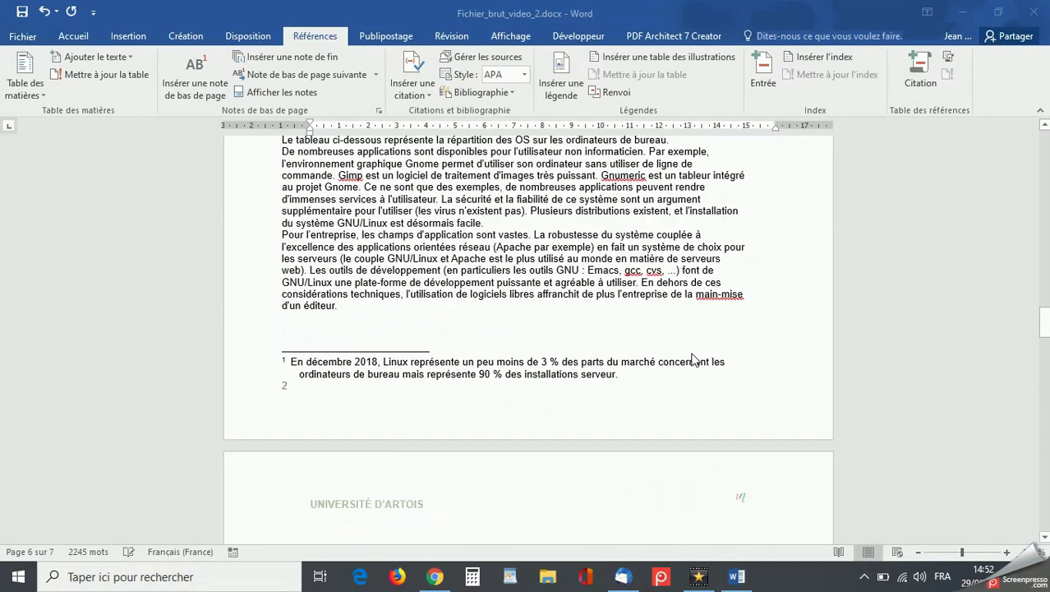
scroll(693, 360, "up", 20)
scroll(693, 359, "down", 20)
scroll(695, 360, "down", 1)
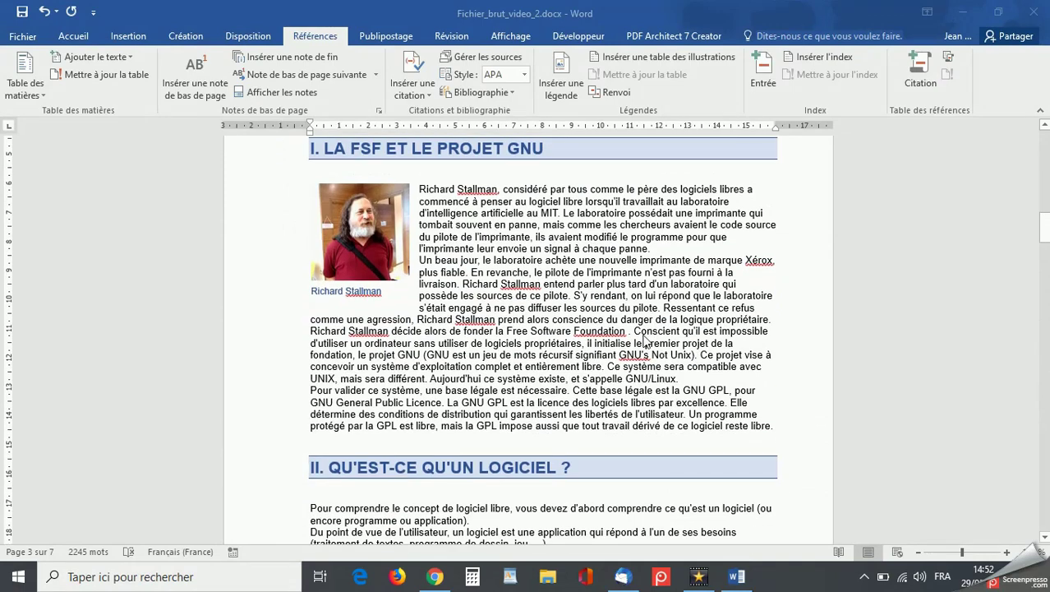
left_click(628, 334)
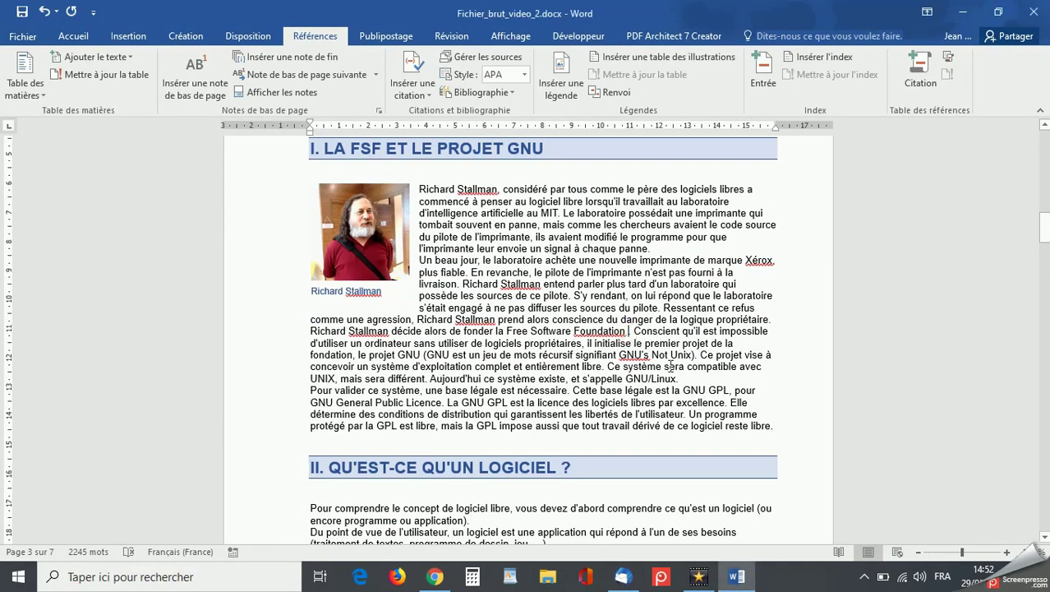
key("BackSpace")
left_click(429, 95)
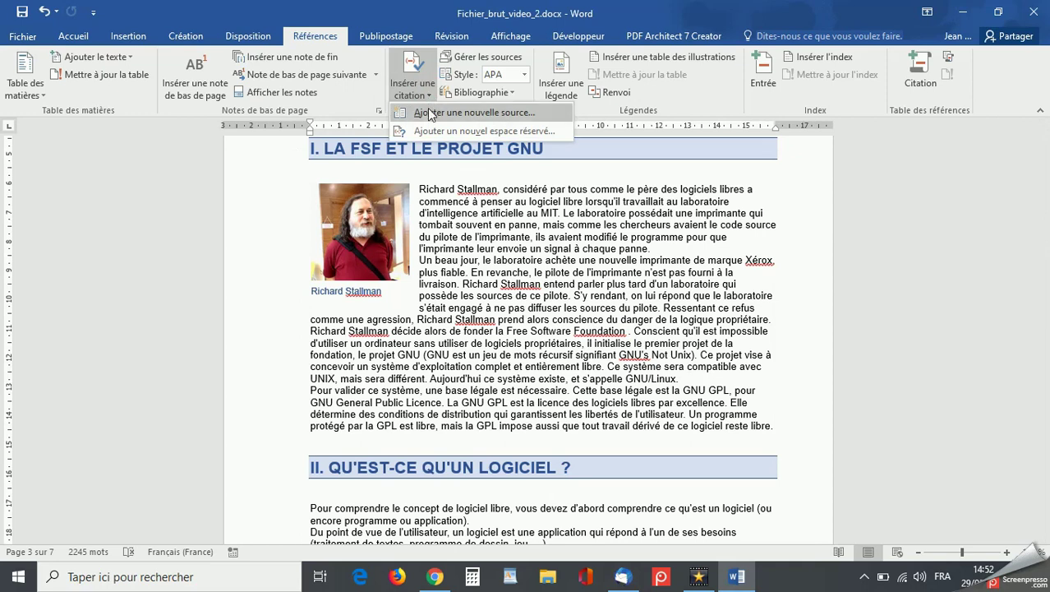
left_click(427, 110)
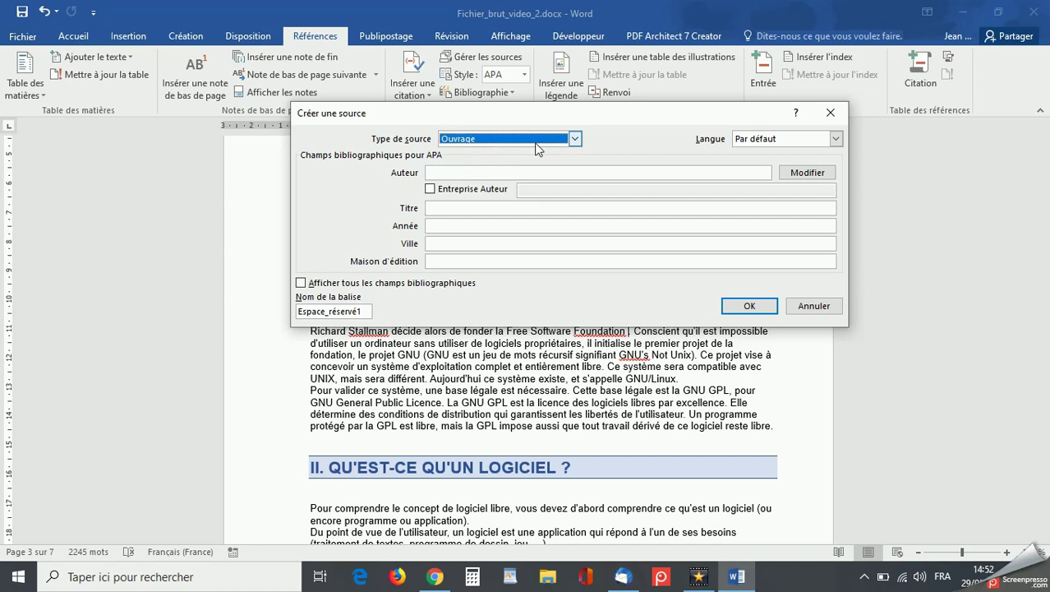
left_click(574, 140)
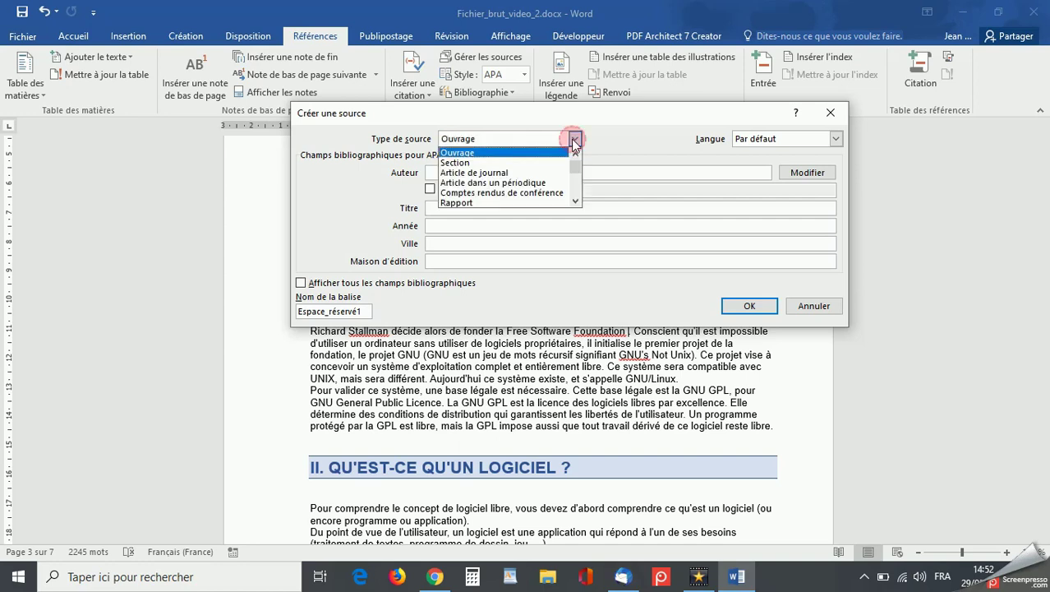
left_click(573, 140)
Step: Fill in the source with author Richard Stallman, title "GNU Emacs Manual", year 2002 and publisher GNU Press
left_click(439, 175)
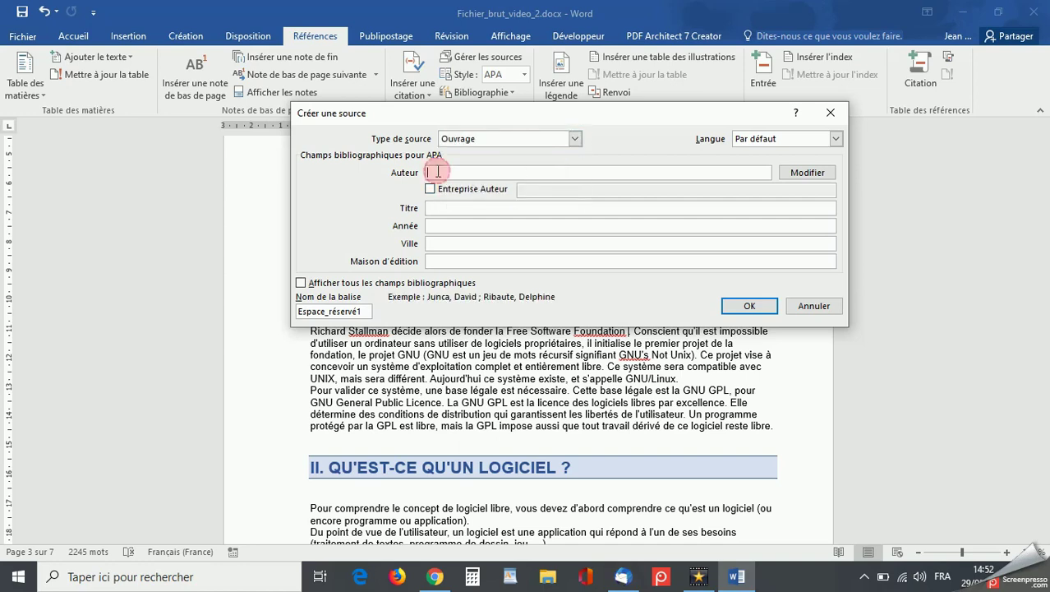
key("super+v")
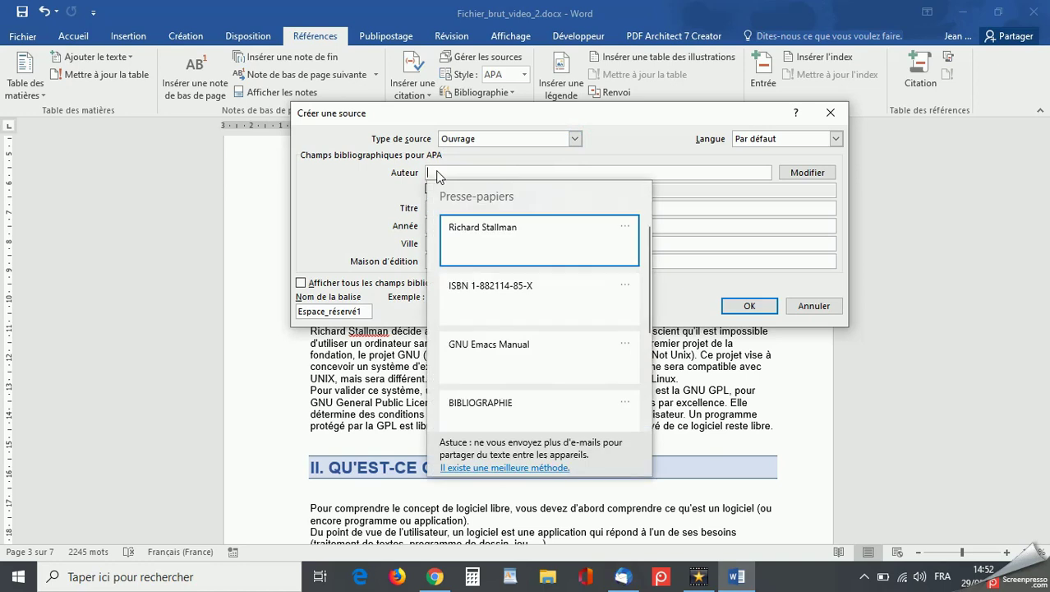
left_click(610, 228)
left_click(440, 209)
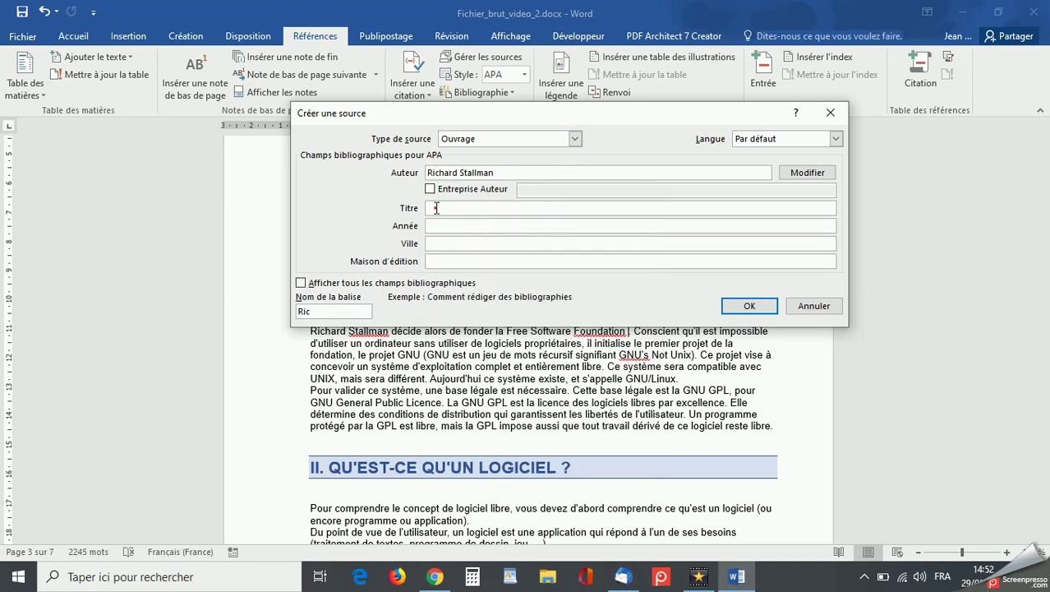
key("super+v")
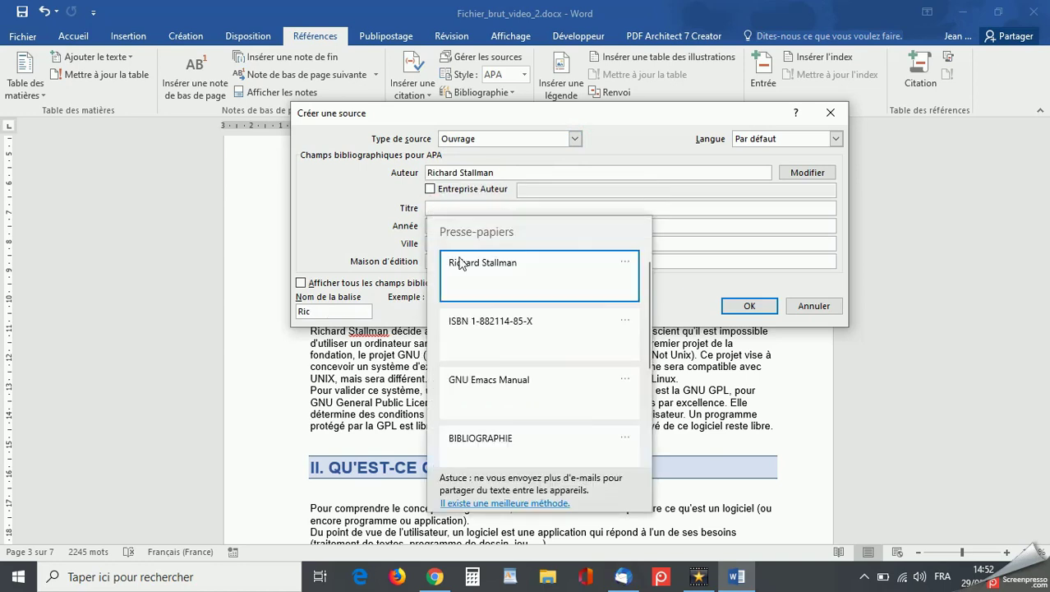
left_click(497, 390)
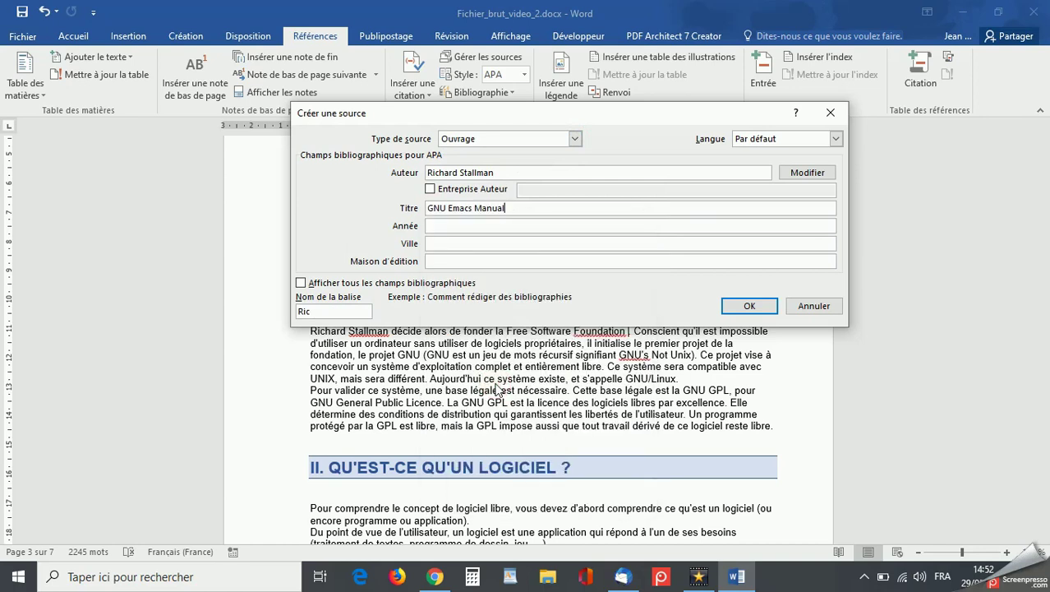
left_click(435, 226)
type("2002")
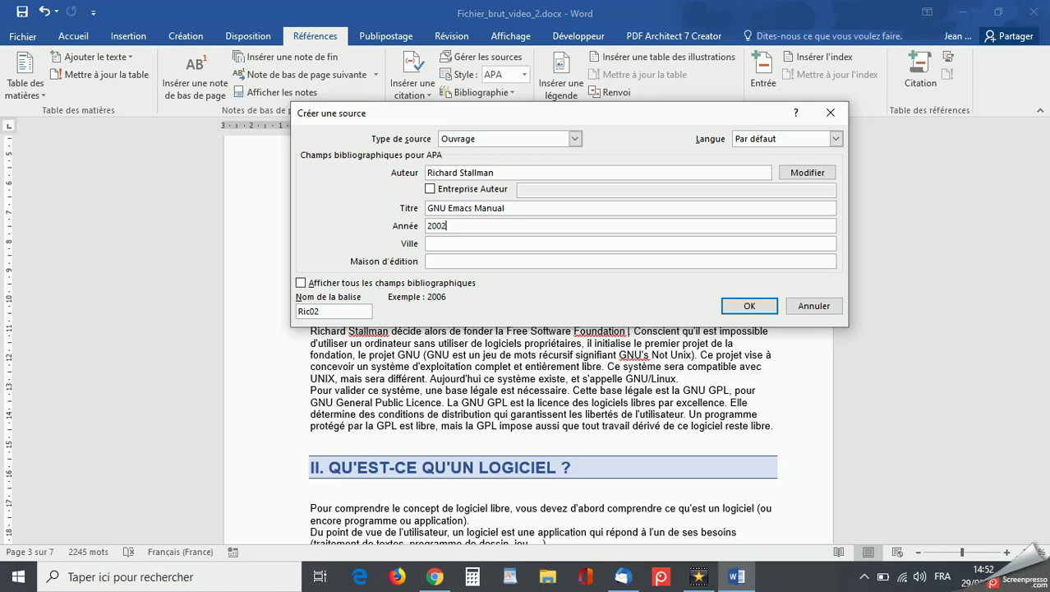
left_click(437, 261)
type("G")
Step: Show all bibliographic fields, set the source's identification number to "ISBN 1-882114-85-X" and insert the citation
left_click(301, 283)
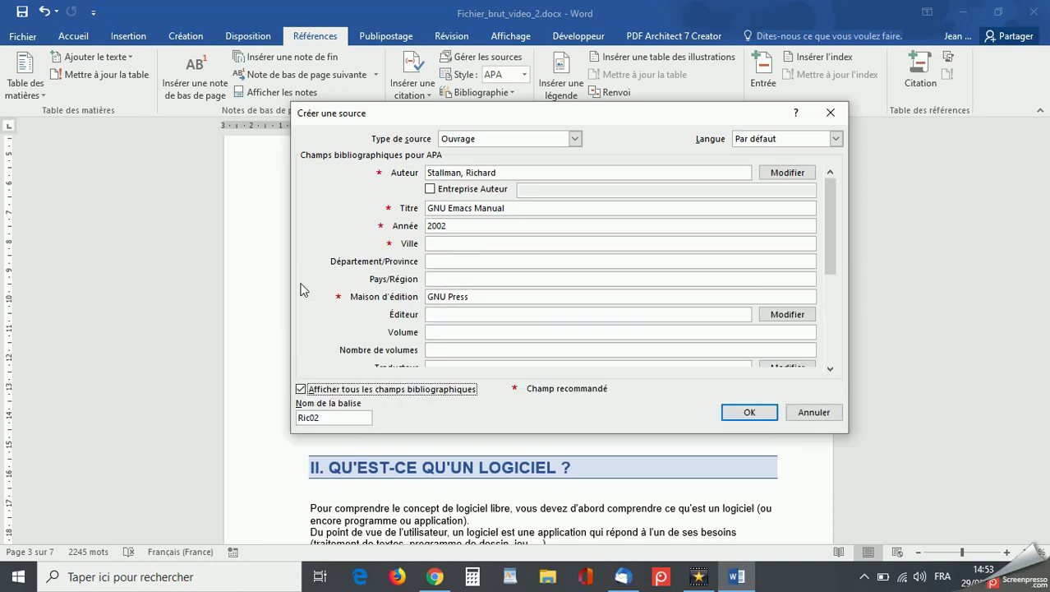
left_click_drag(826, 251, 829, 308)
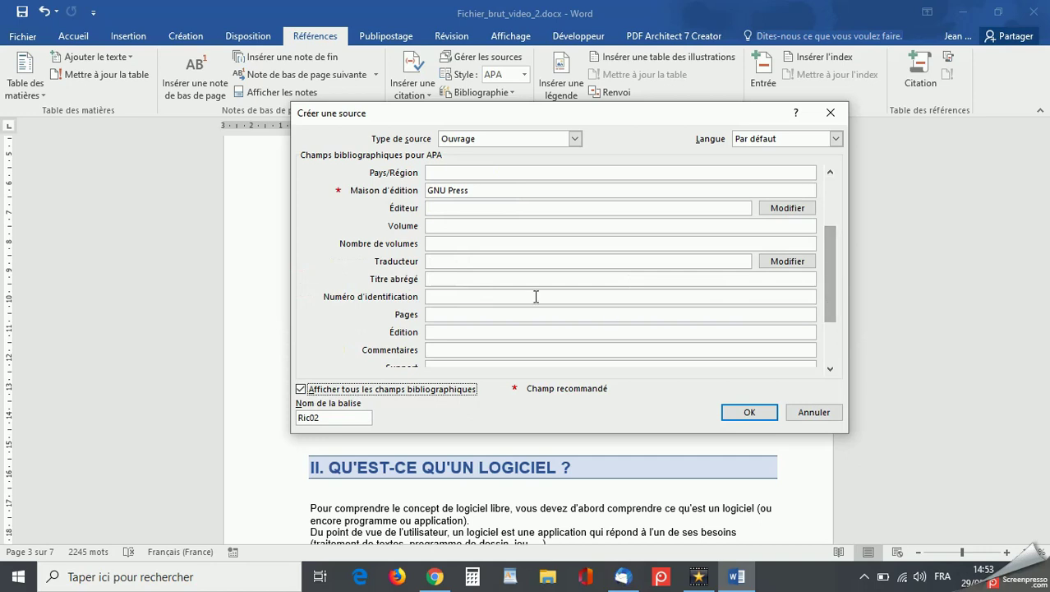
left_click(440, 297)
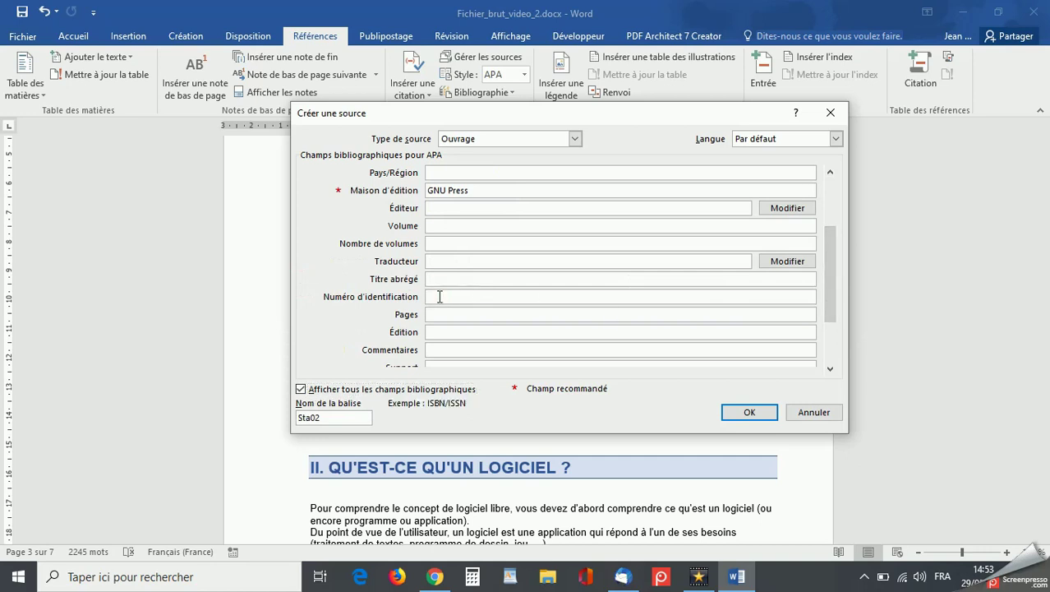
key("super+v")
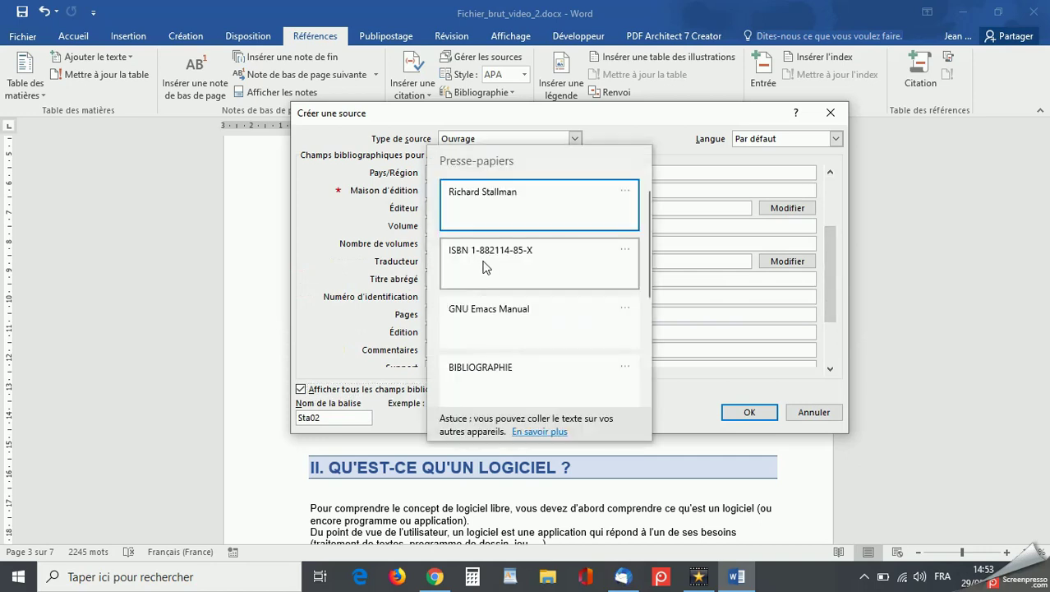
left_click(483, 263)
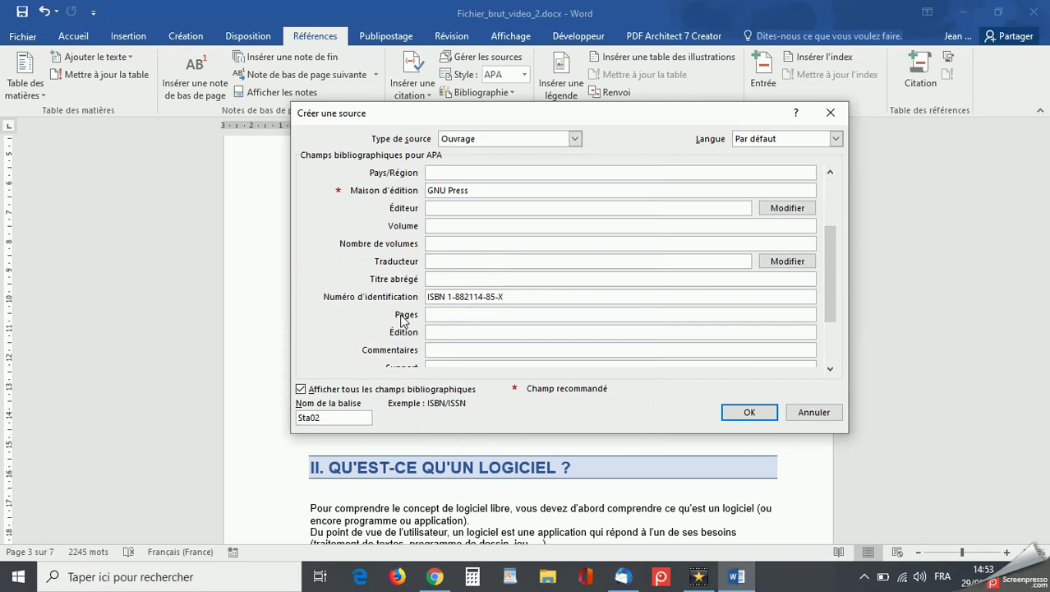
left_click(740, 413)
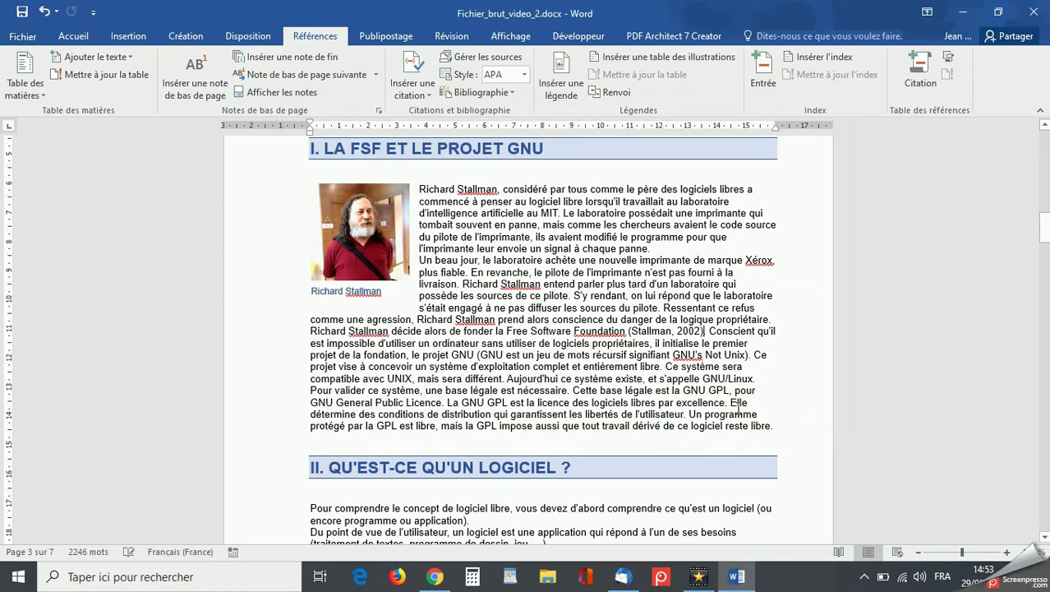
left_click(630, 331)
left_click(780, 357)
Step: Add the heading "BIBLIOGRAPHIE" below the lexical index on the last page and apply the Titre 1 style to it
scroll(625, 426, "down", 6)
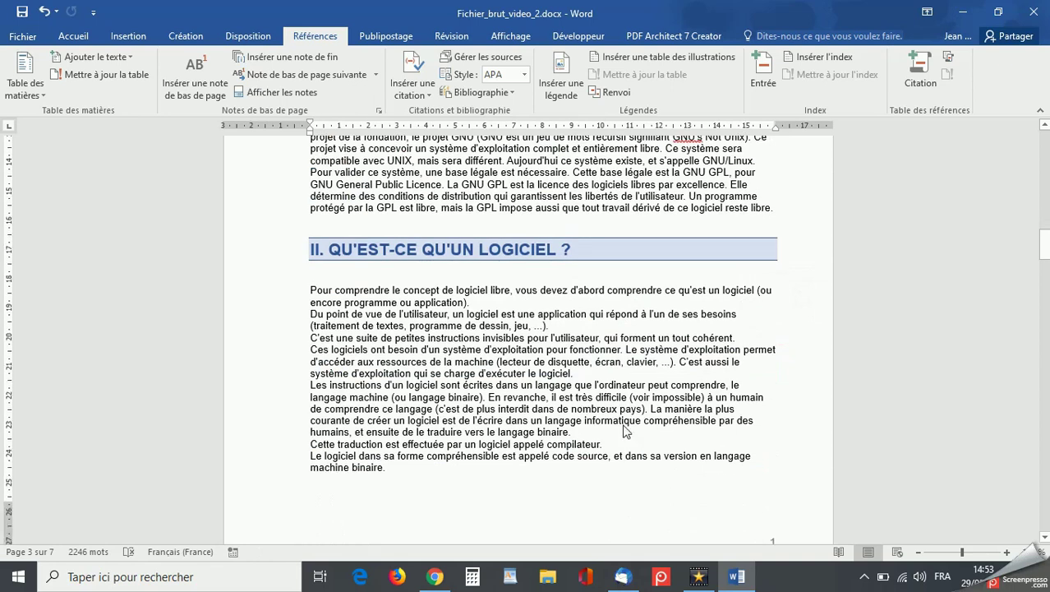
scroll(623, 425, "down", 10)
scroll(623, 425, "down", 20)
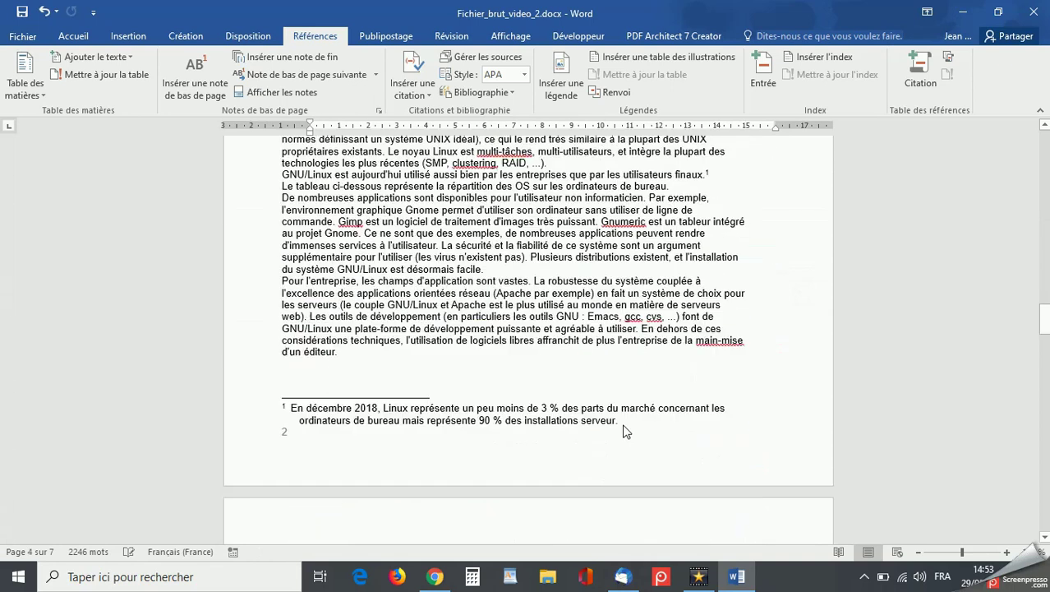
scroll(625, 424, "down", 20)
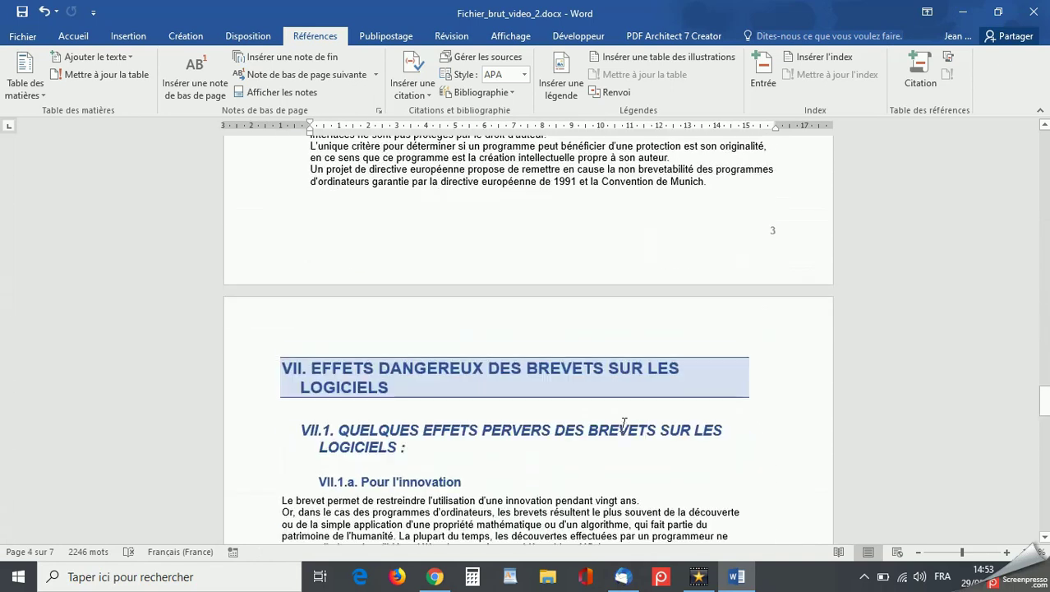
scroll(625, 426, "down", 20)
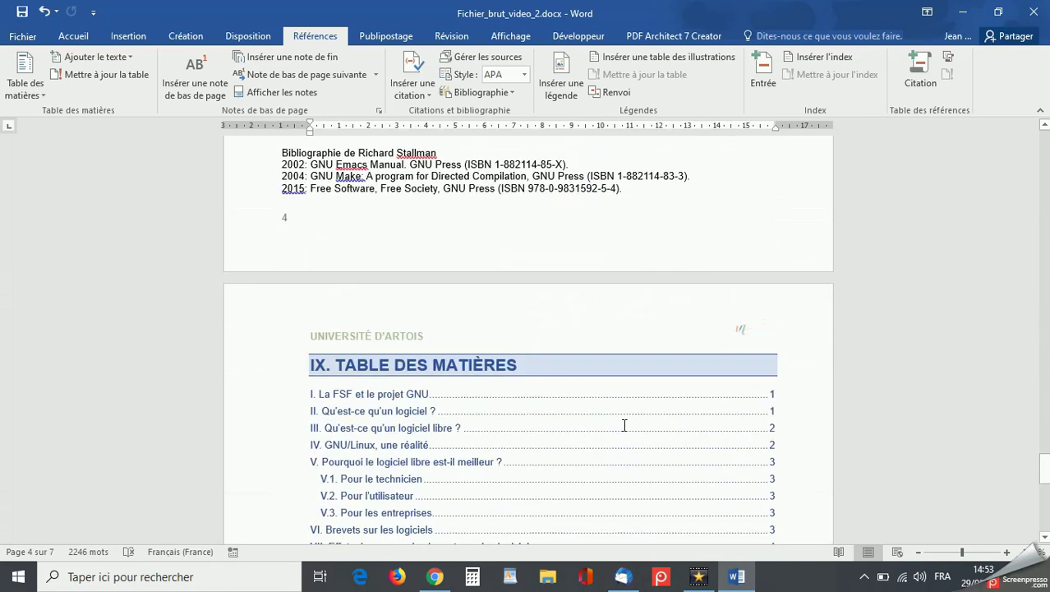
scroll(625, 425, "down", 4)
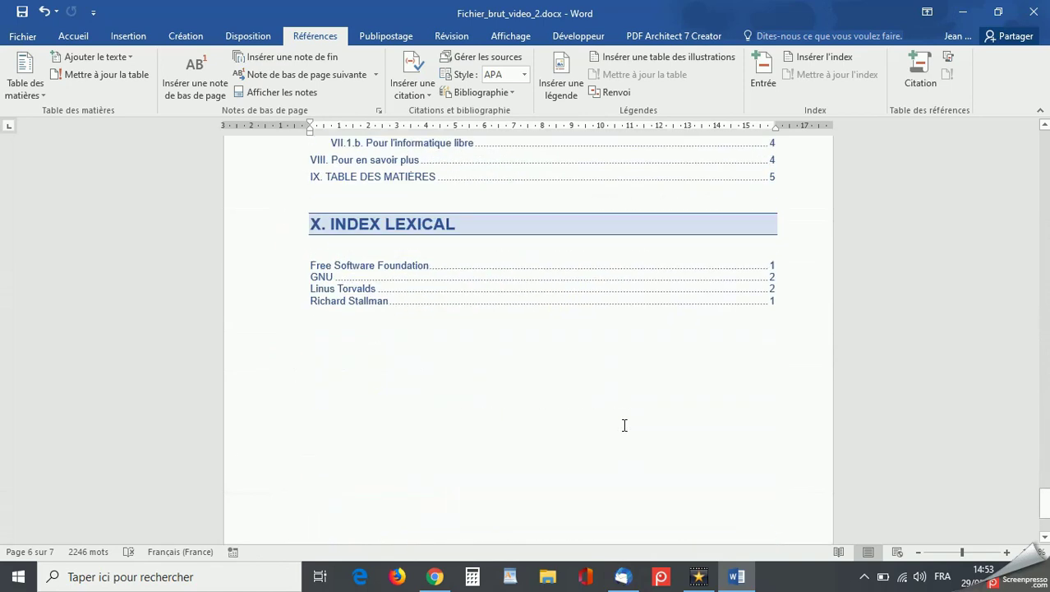
left_click(312, 311)
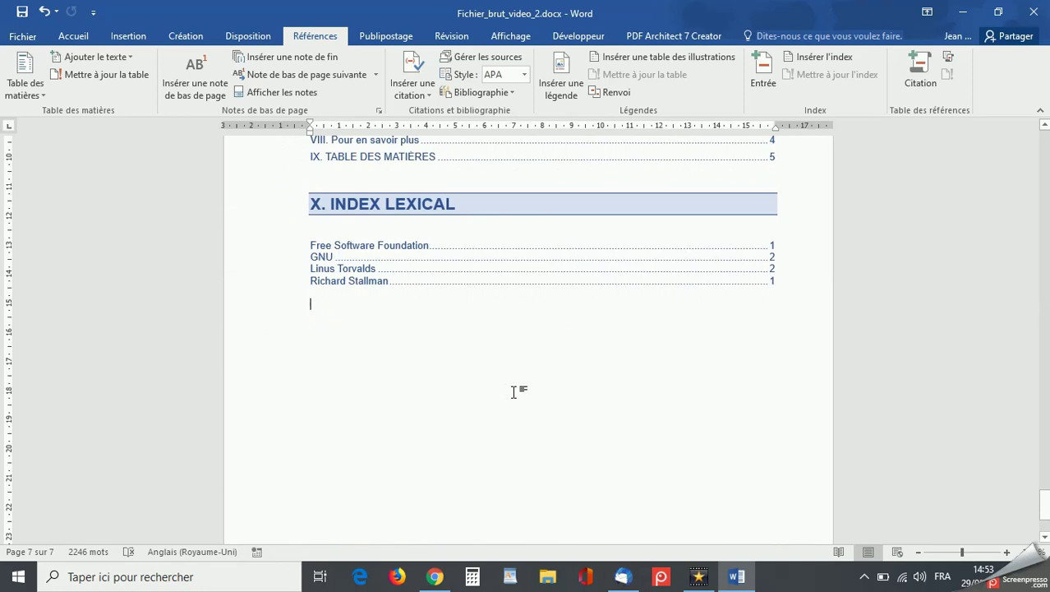
key("super+v")
left_click(448, 391)
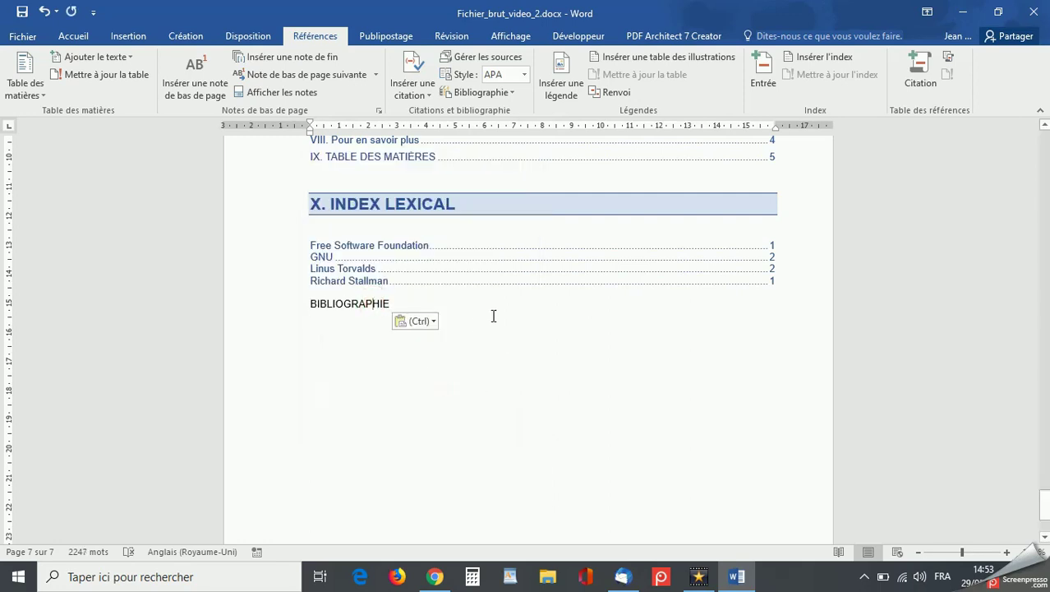
left_click(81, 36)
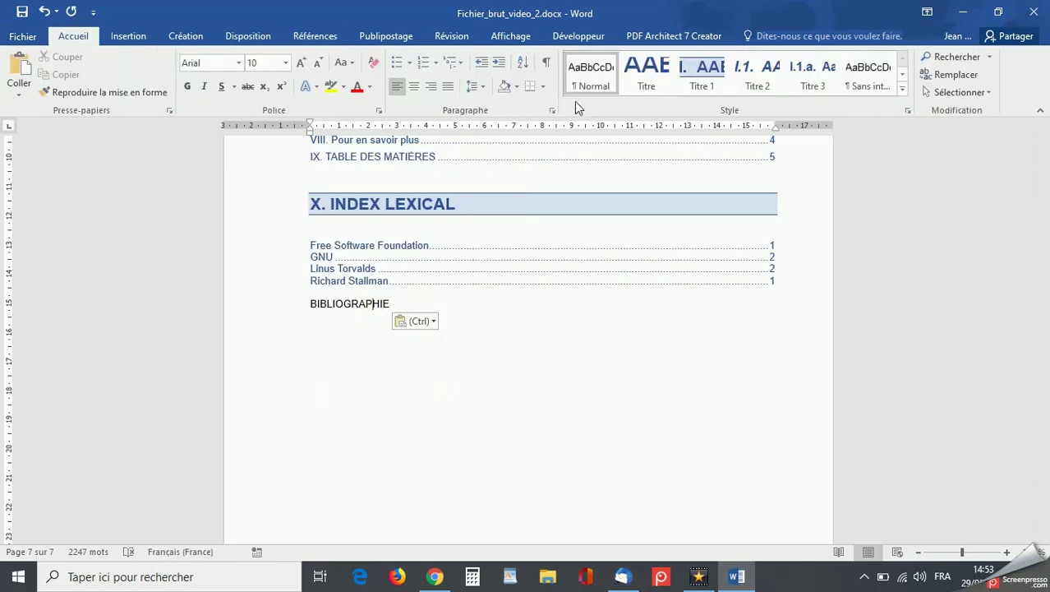
left_click(703, 73)
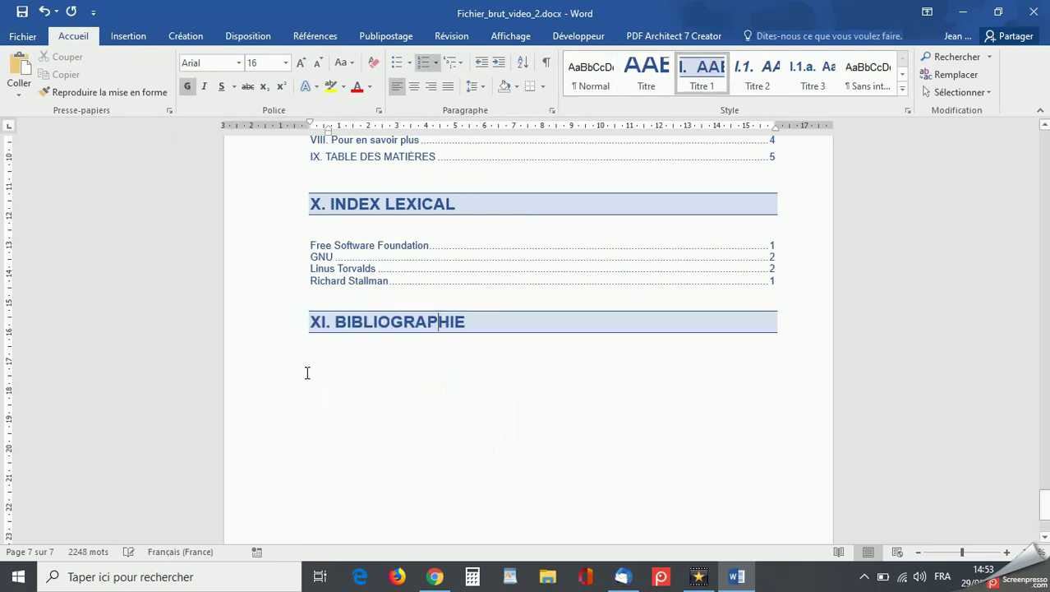
Step: Review the document's citation sources and insert the APA bibliography, without a preset title, under the BIBLIOGRAPHIE heading
left_click(324, 352)
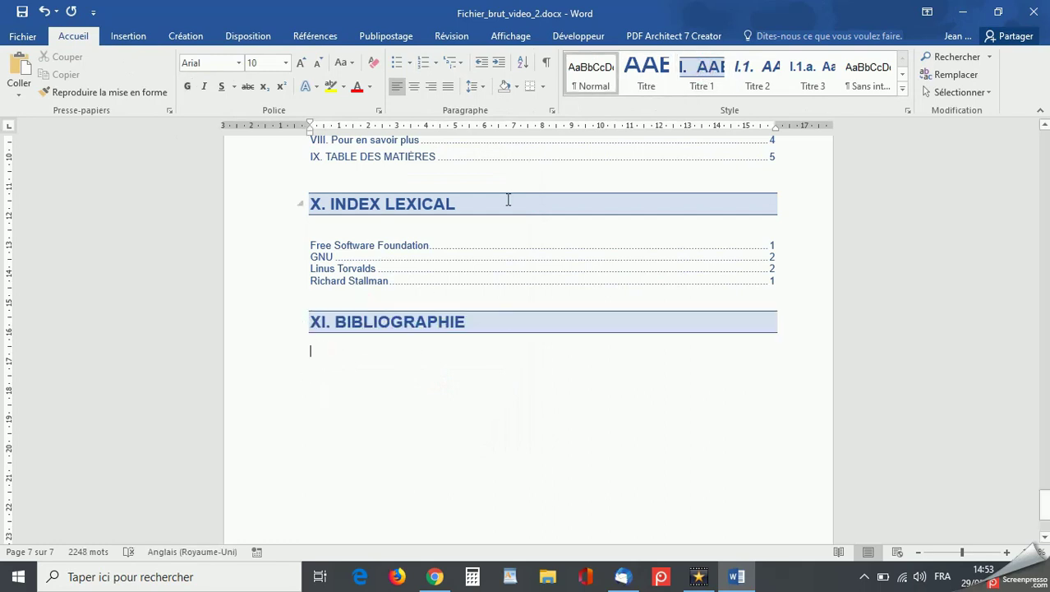
left_click(315, 37)
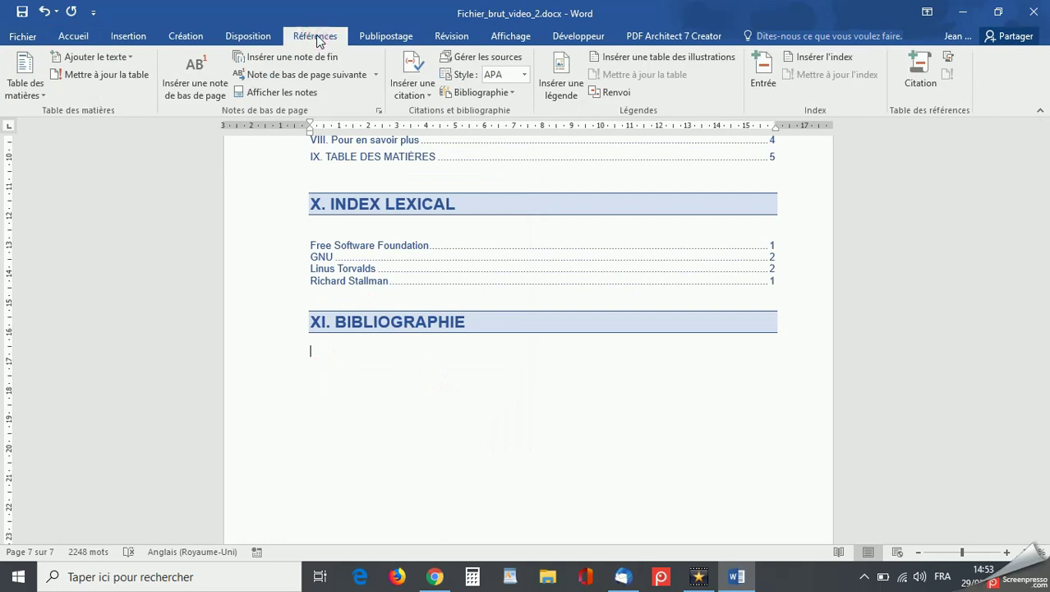
left_click(473, 65)
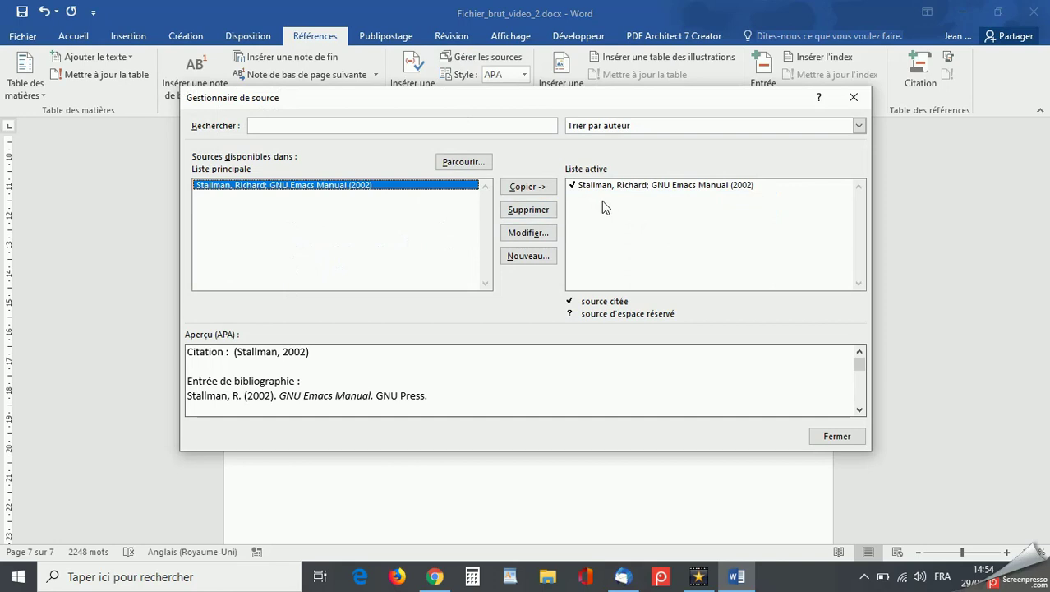
left_click(836, 435)
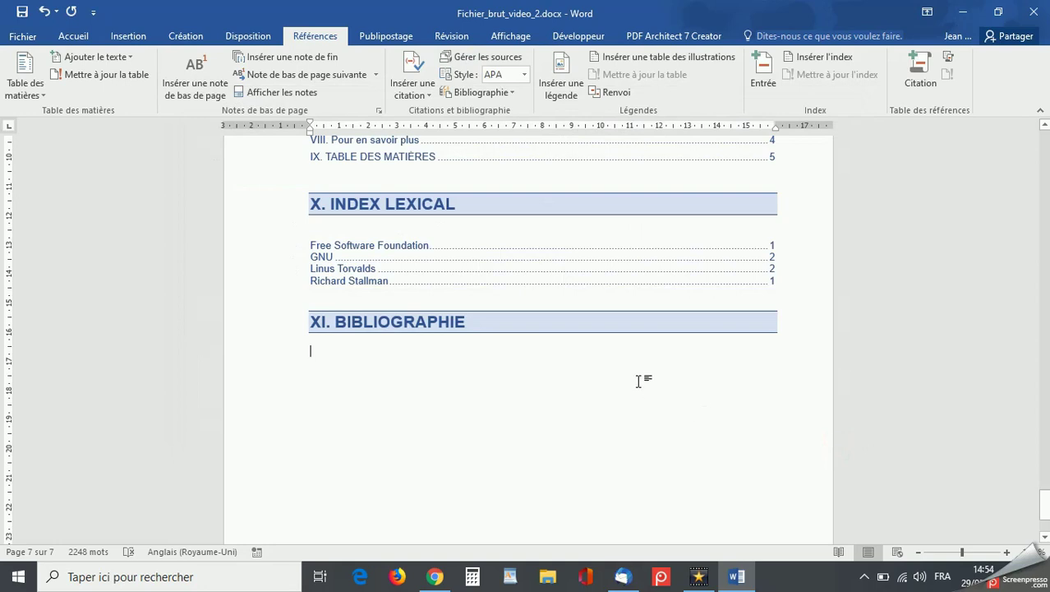
left_click(492, 94)
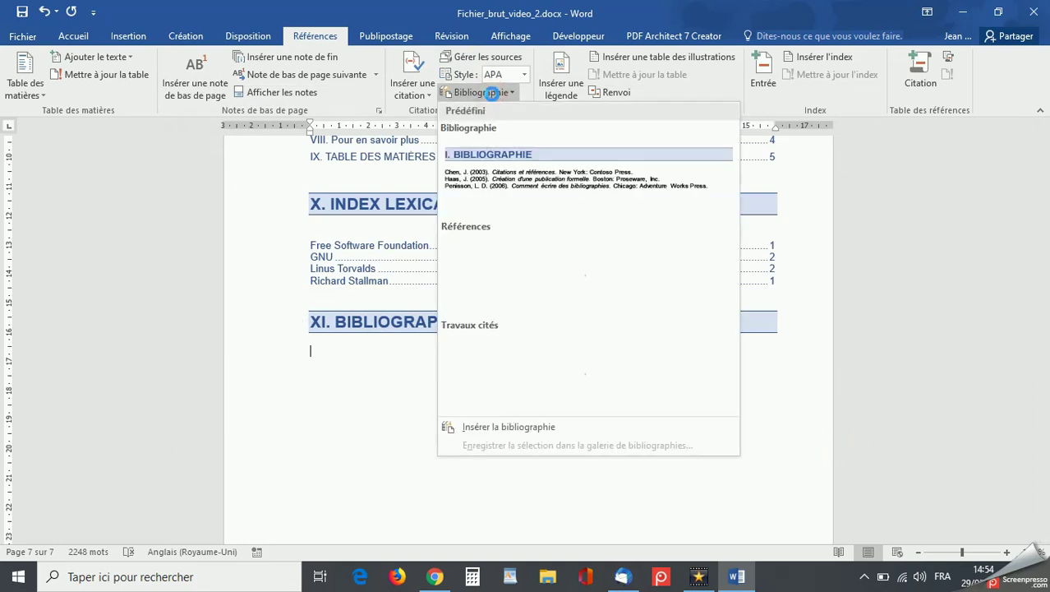
left_click(472, 428)
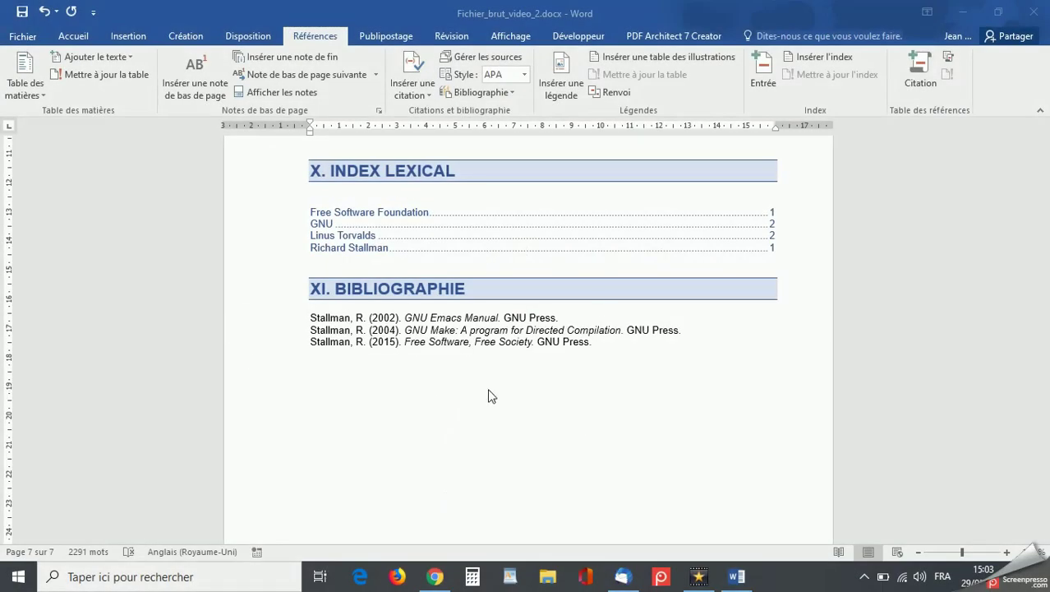
left_click(525, 75)
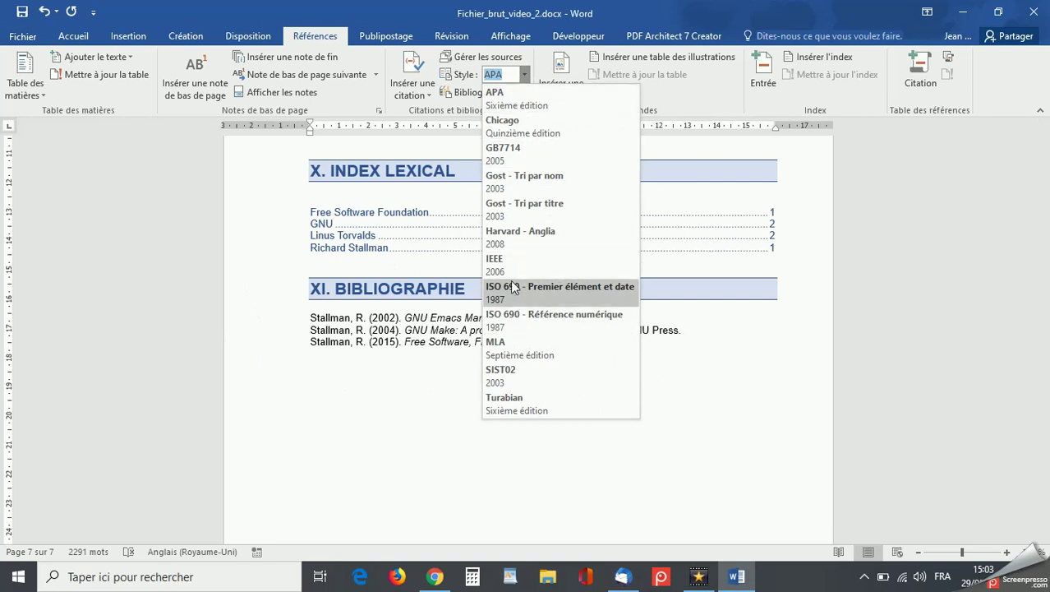
left_click(775, 342)
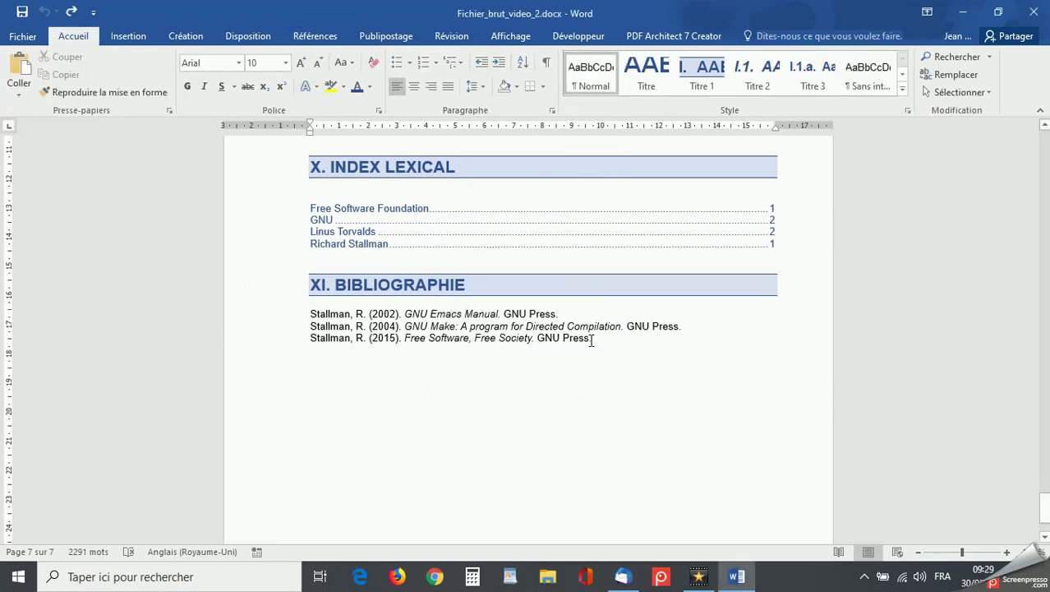
Step: Recolour the three inserted bibliography entries with the dark blue font colour
left_click_drag(593, 340, 298, 310)
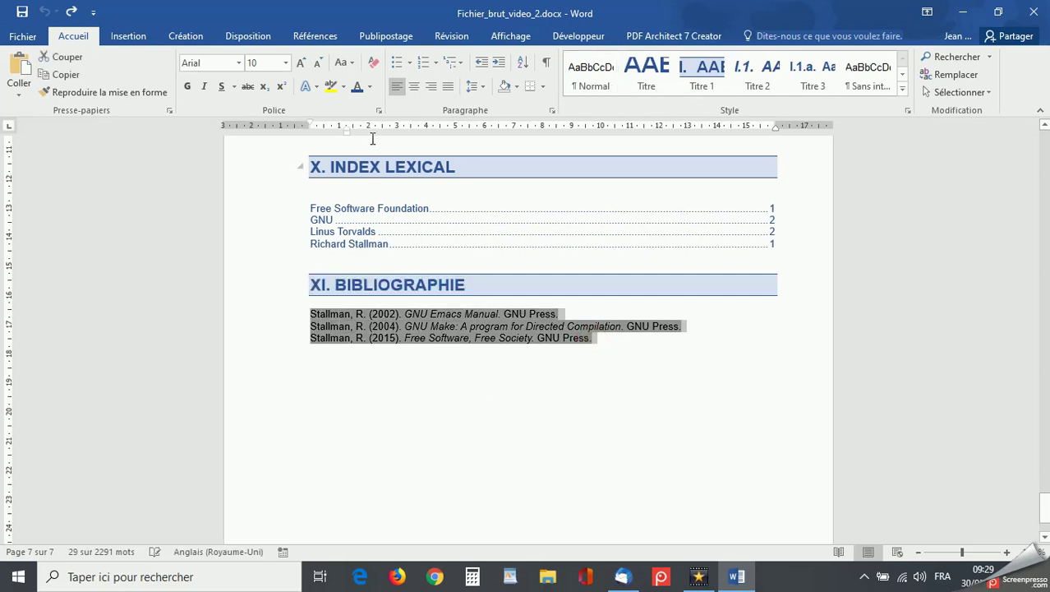
left_click(359, 87)
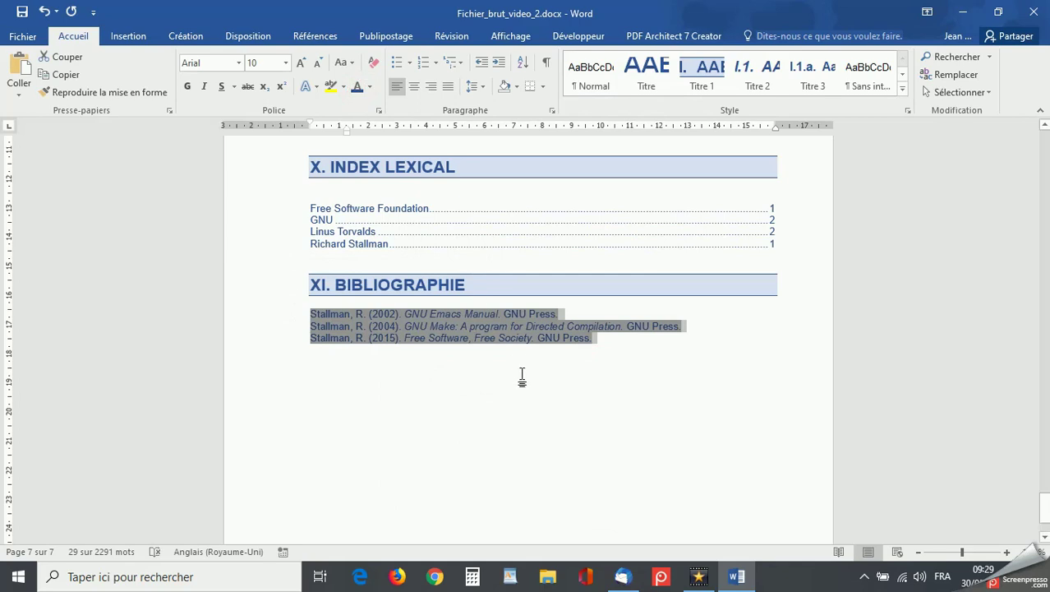
left_click(320, 369)
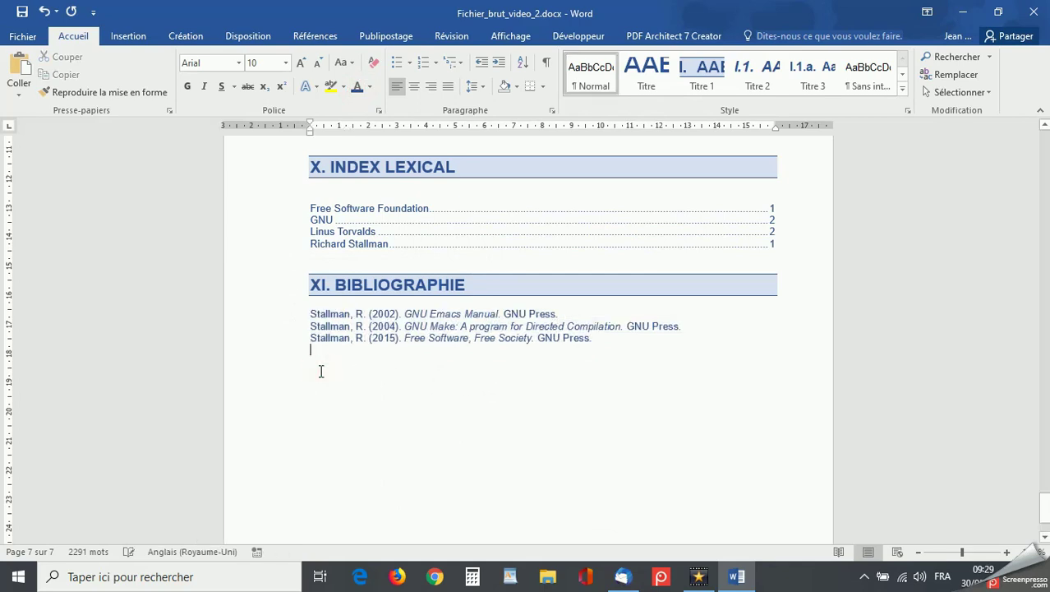
Step: Update the entire table of contents, including its entries as well as the page numbers
scroll(321, 372, "up", 8)
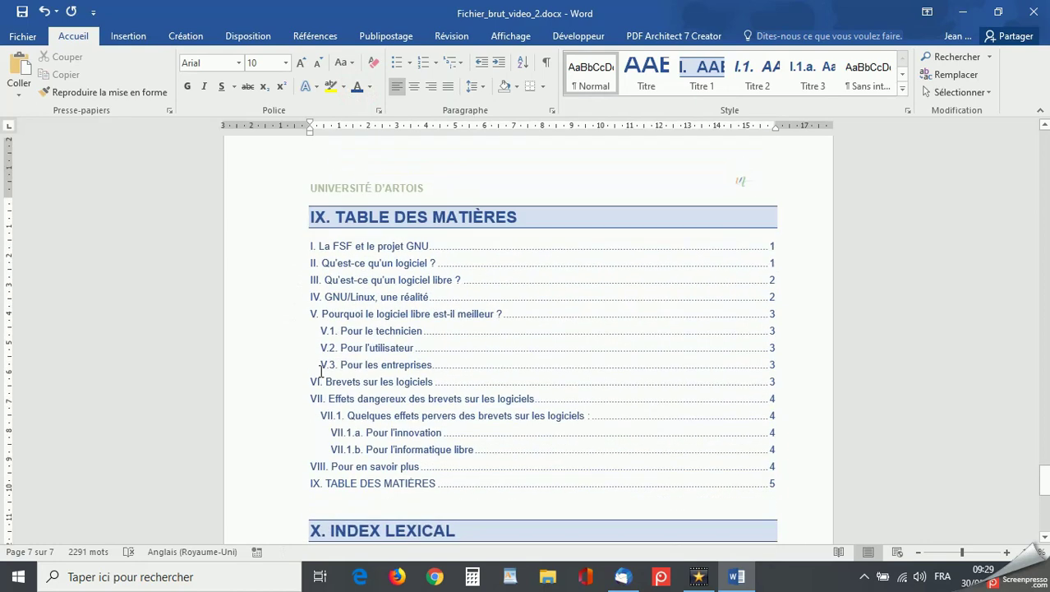
right_click(433, 365)
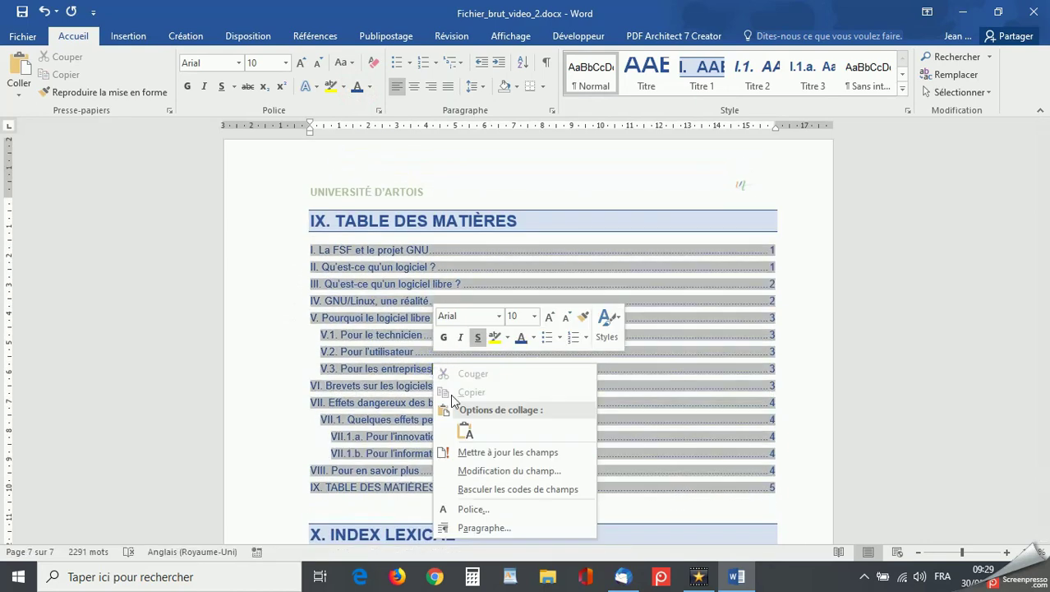
left_click(481, 453)
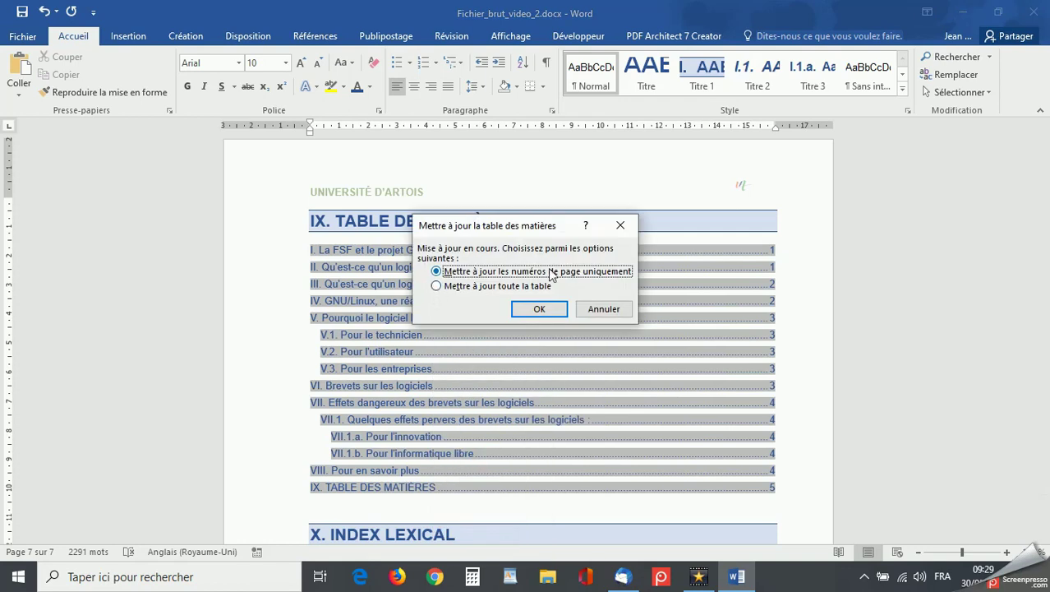
left_click(436, 288)
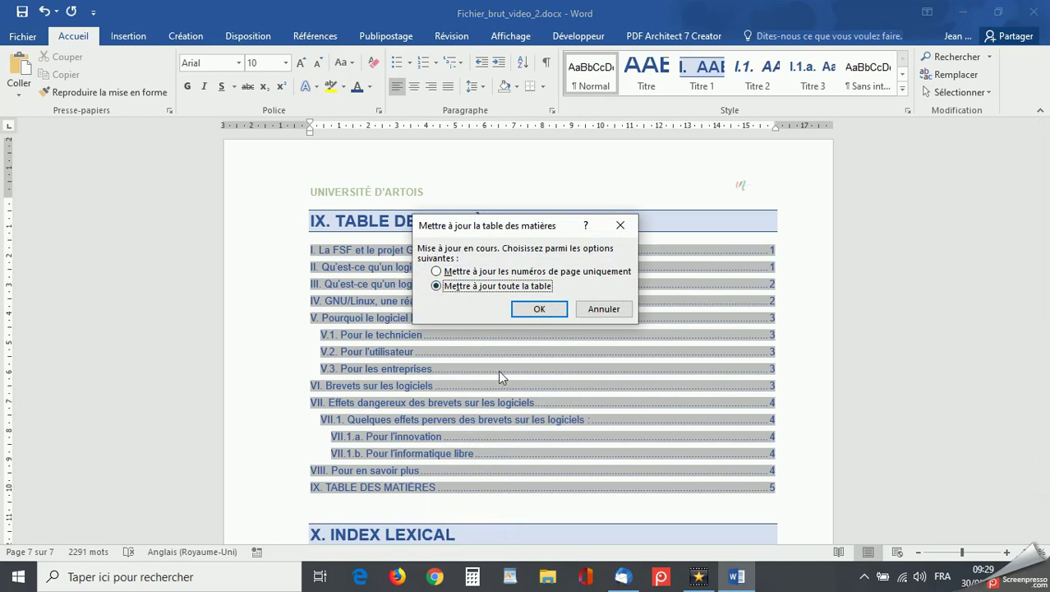
left_click(539, 310)
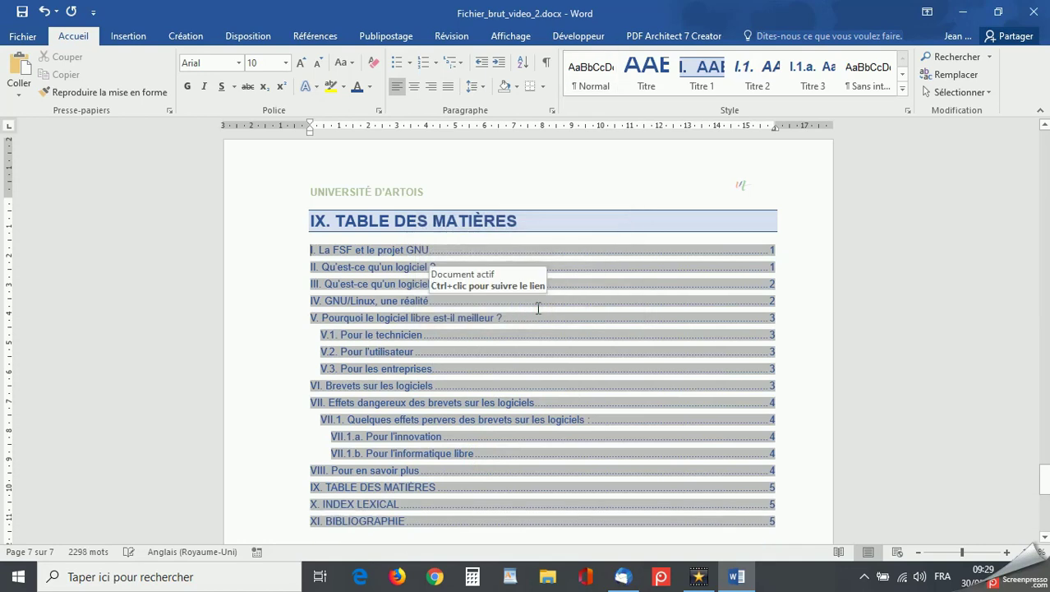
Step: Open the odd-page footer of section 2 on the last page for editing
scroll(824, 481, "down", 8)
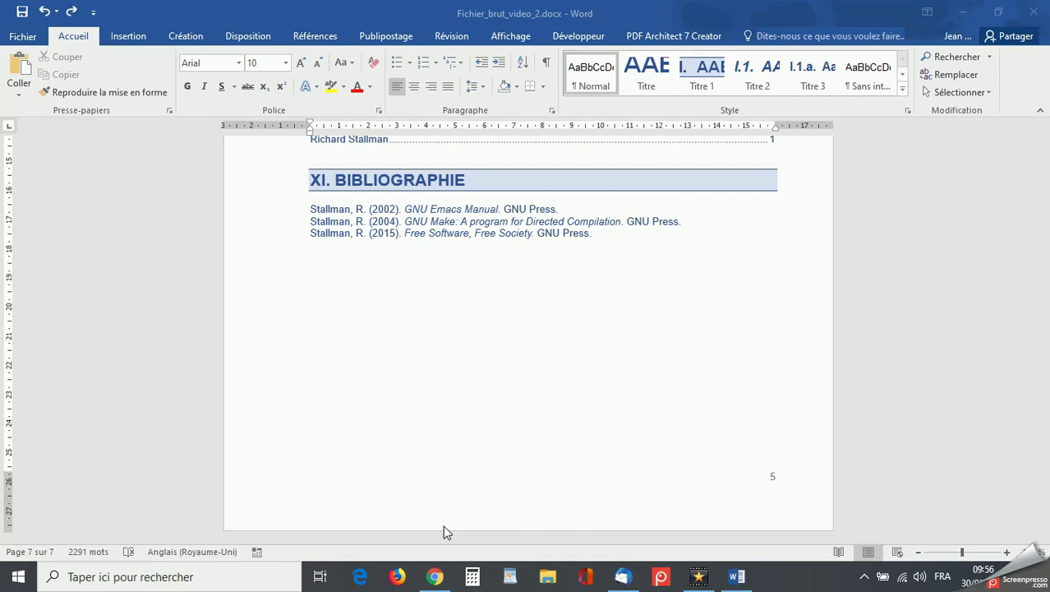
double_click(775, 482)
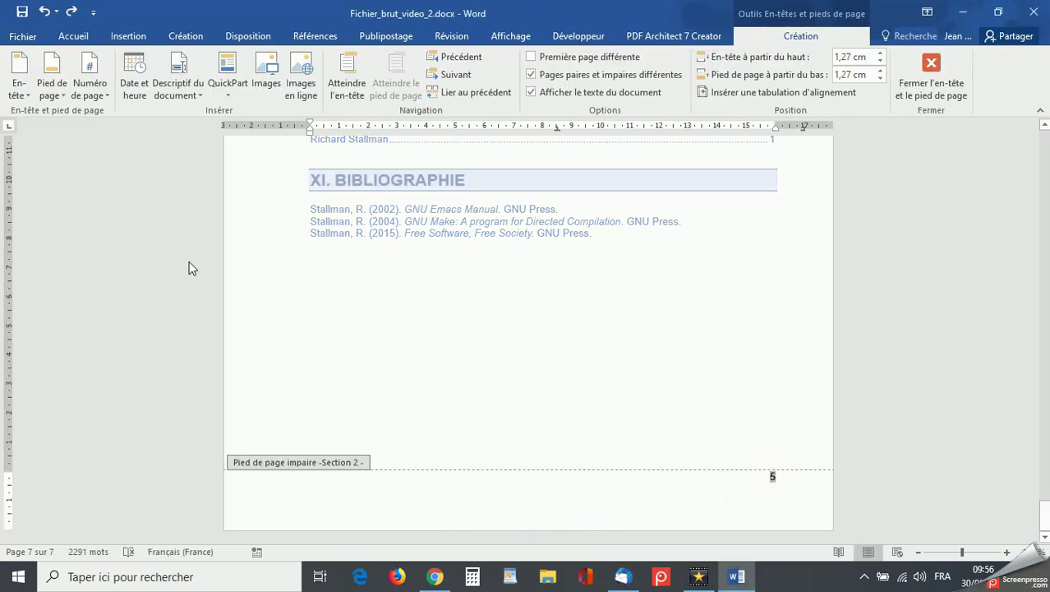
left_click(106, 96)
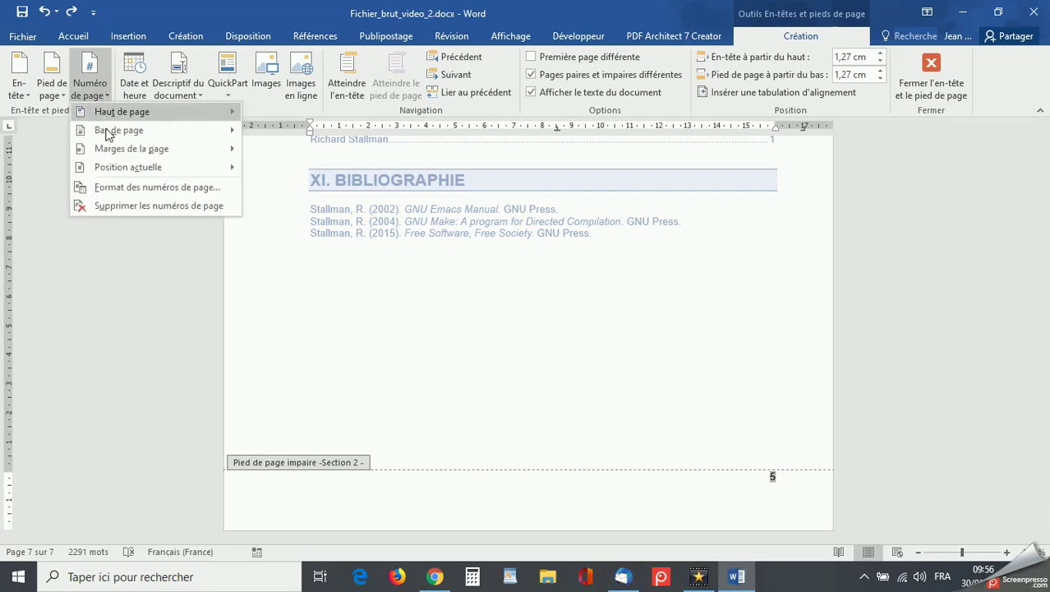
mouse_move(229, 139)
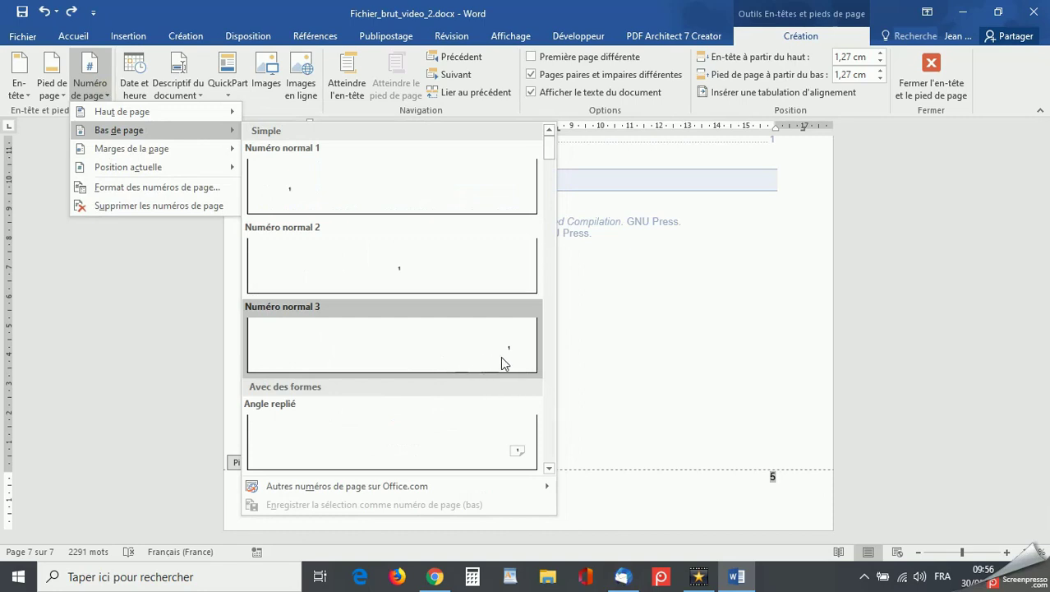
left_click_drag(551, 150, 551, 458)
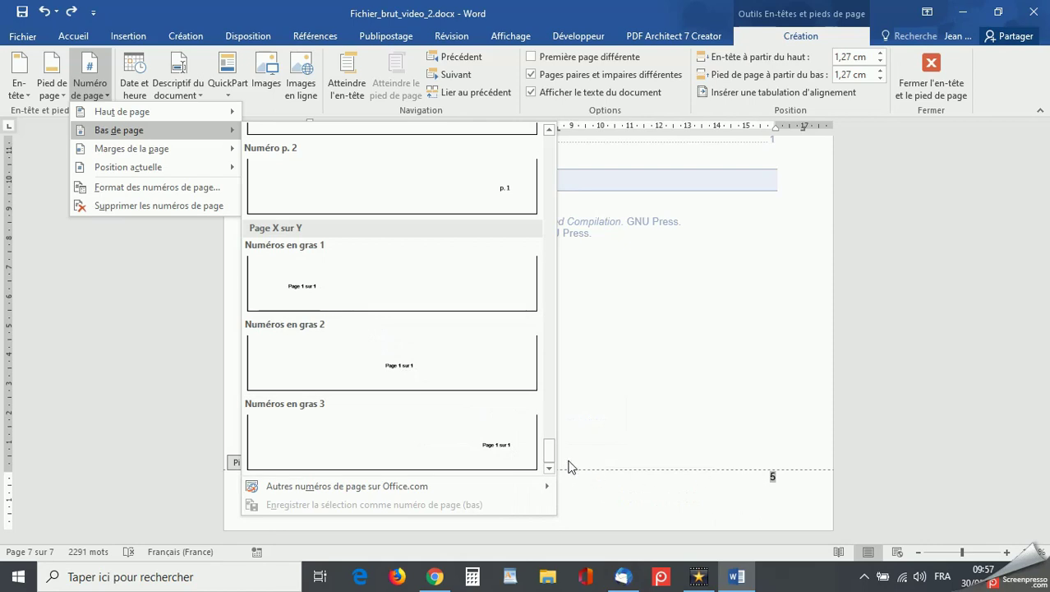
left_click(805, 495)
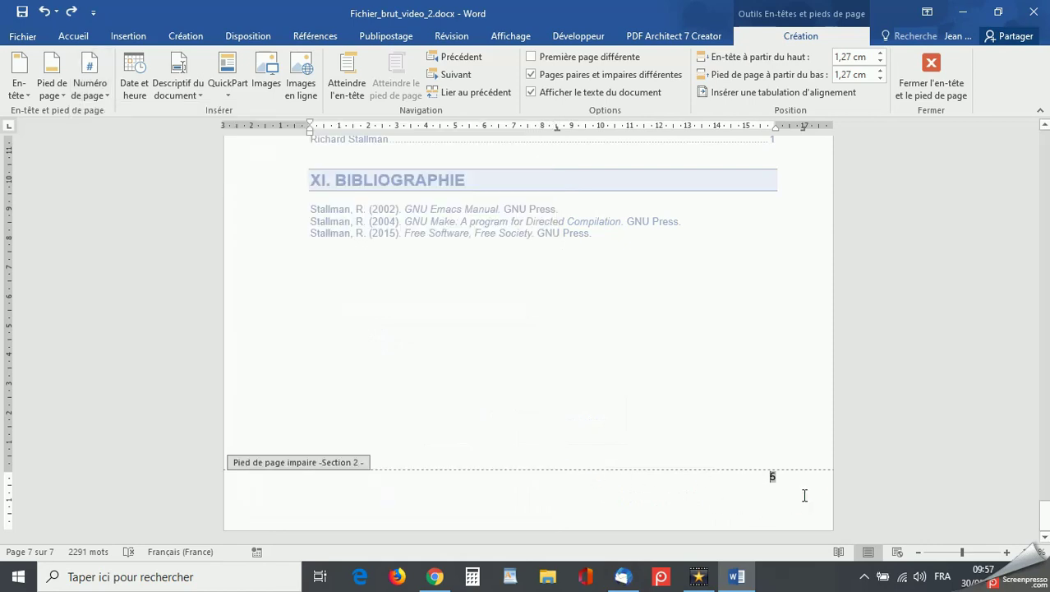
Step: Replace the page number in section 2's odd-page footer with the bottom-of-page design "Numéros en gras 3" (Page X sur Y)
key("BackSpace")
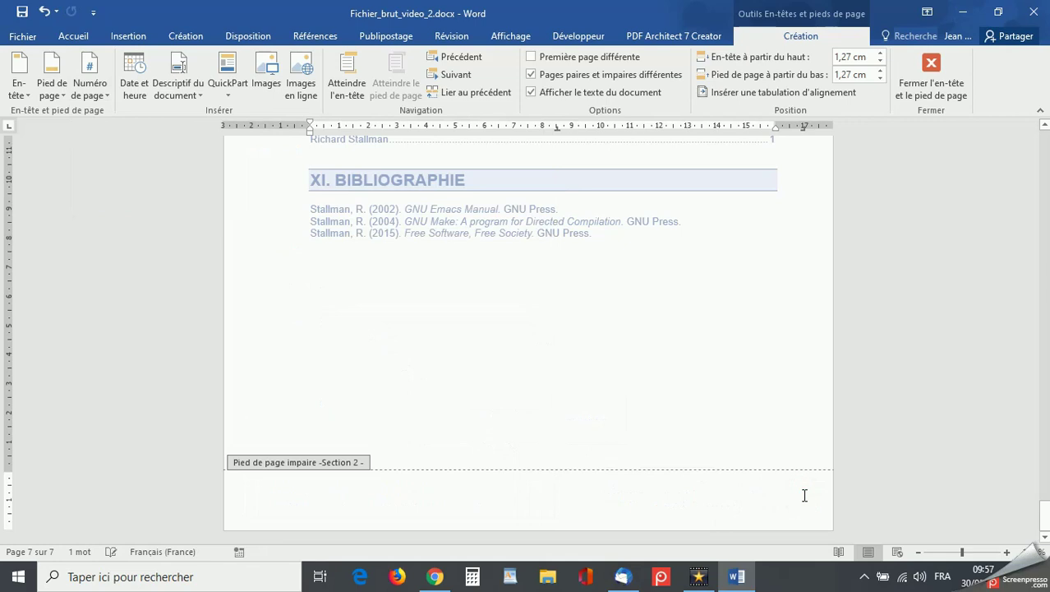
left_click(110, 96)
mouse_move(159, 130)
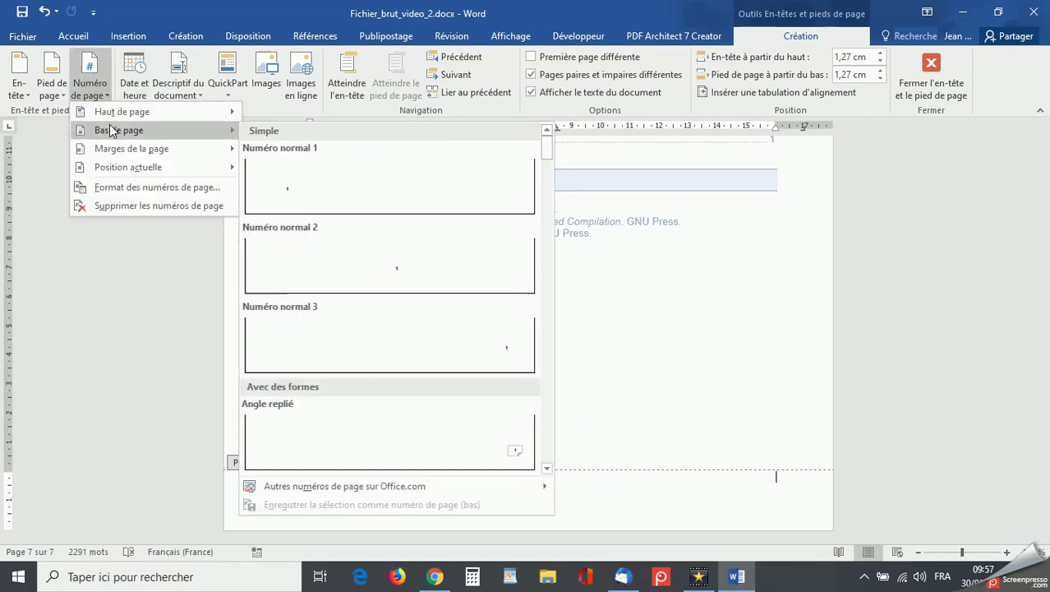
left_click_drag(549, 149, 551, 452)
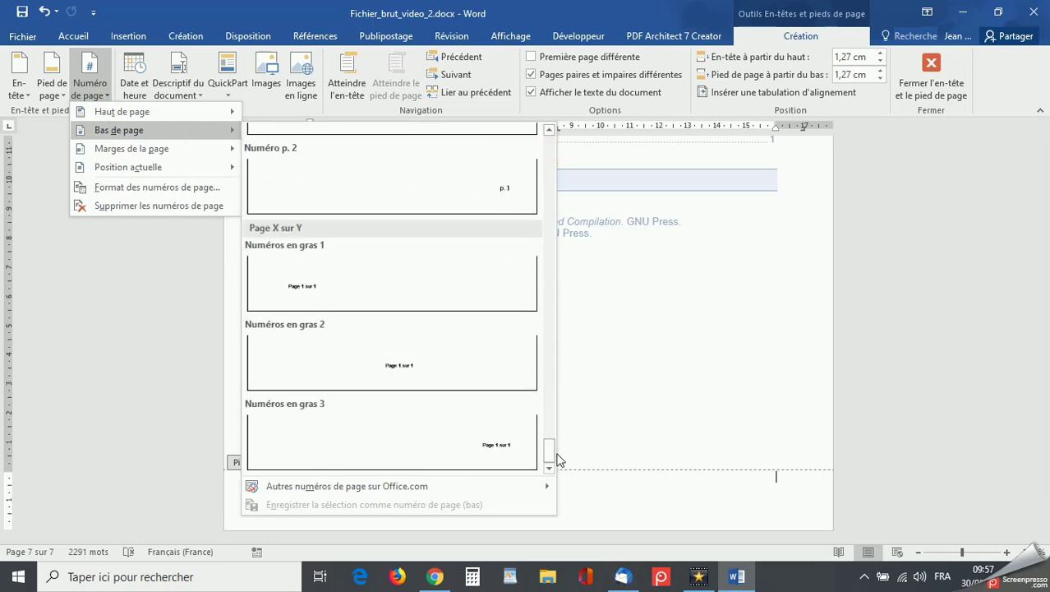
left_click(499, 452)
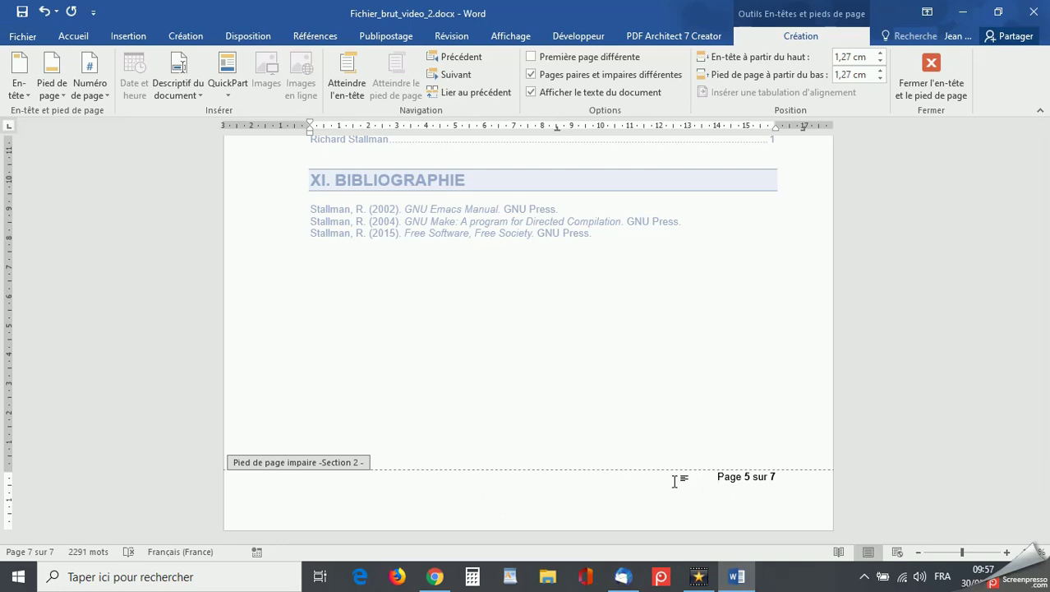
Step: Display the field codes and nest the NUMPAGES field inside a new empty field after "sur" in section 2's odd-page footer
key("alt+F9")
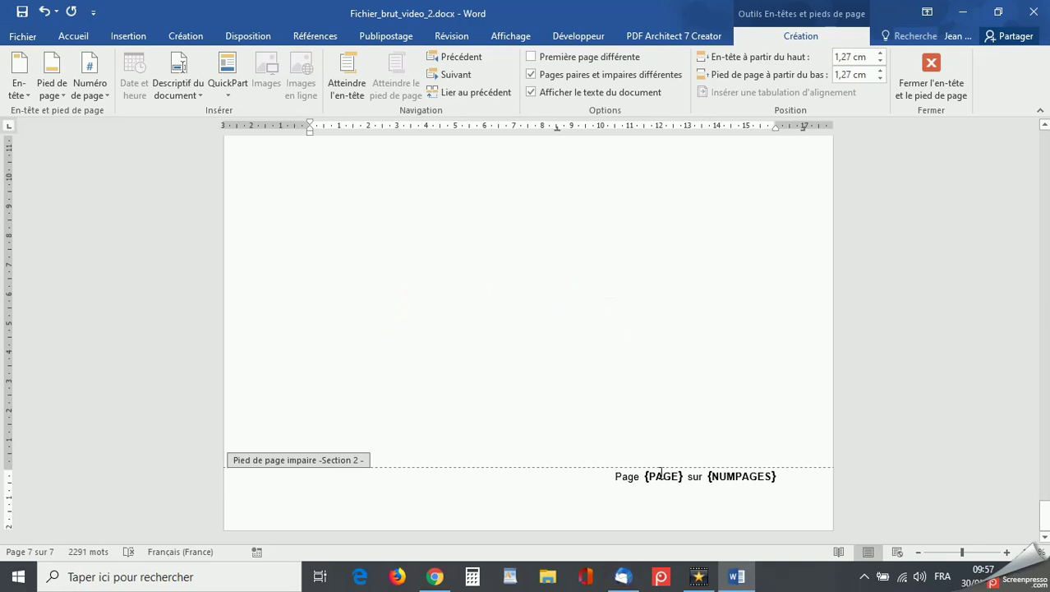
left_click(711, 479)
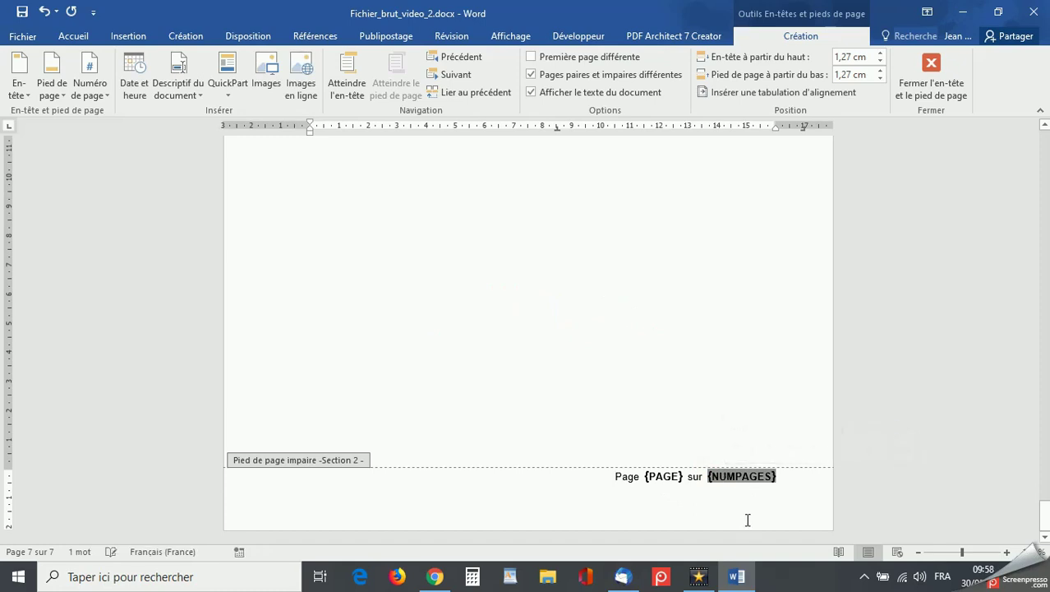
key("Delete")
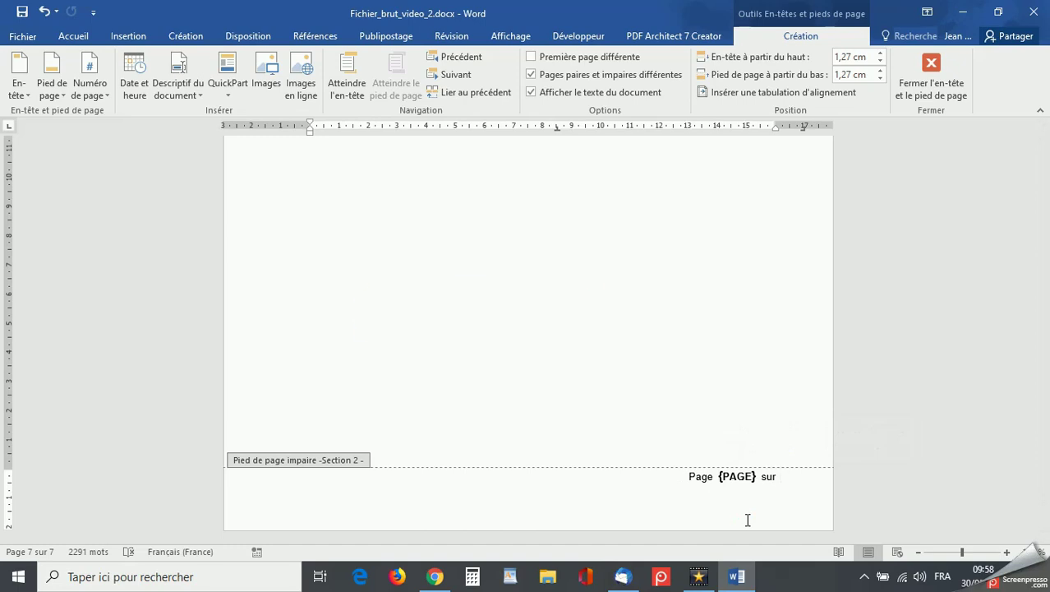
key("ctrl+F9")
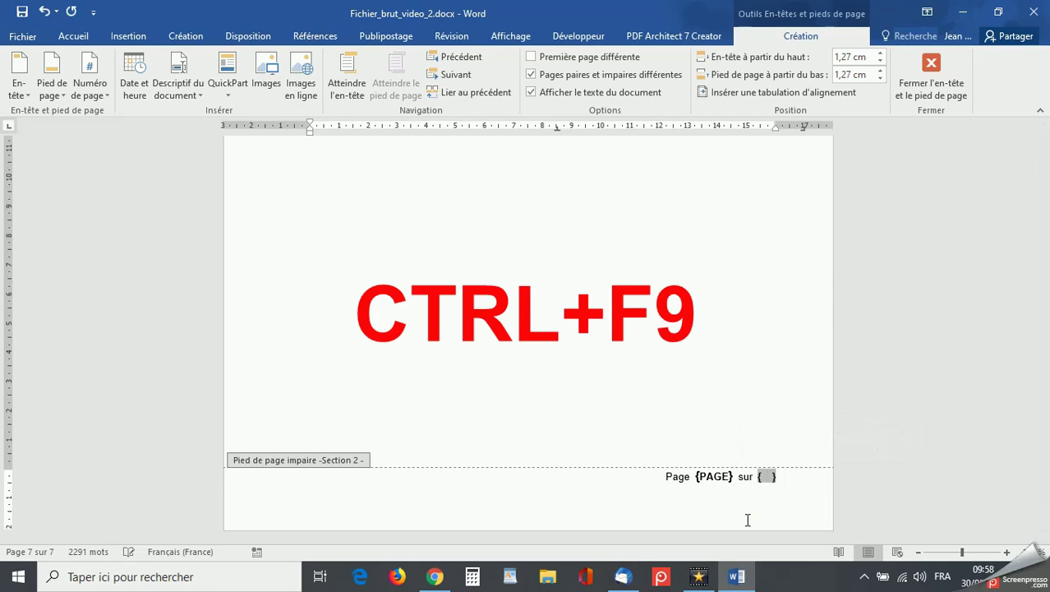
type("{NUMPAGES}")
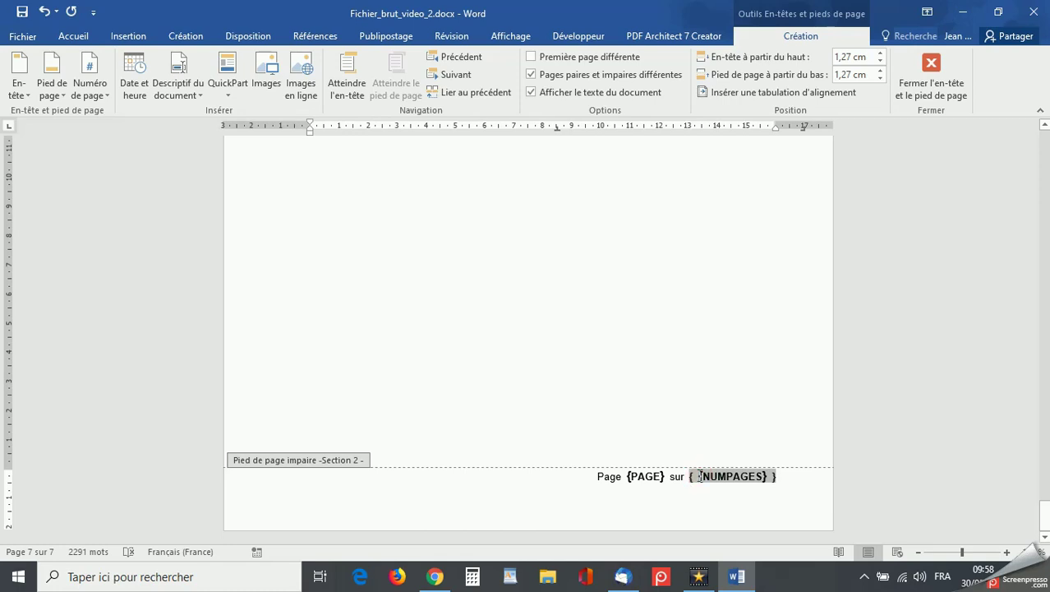
Step: Complete the outer footer field as the formula ={NUMPAGES}-2 and switch the document back from field codes to results
type("=")
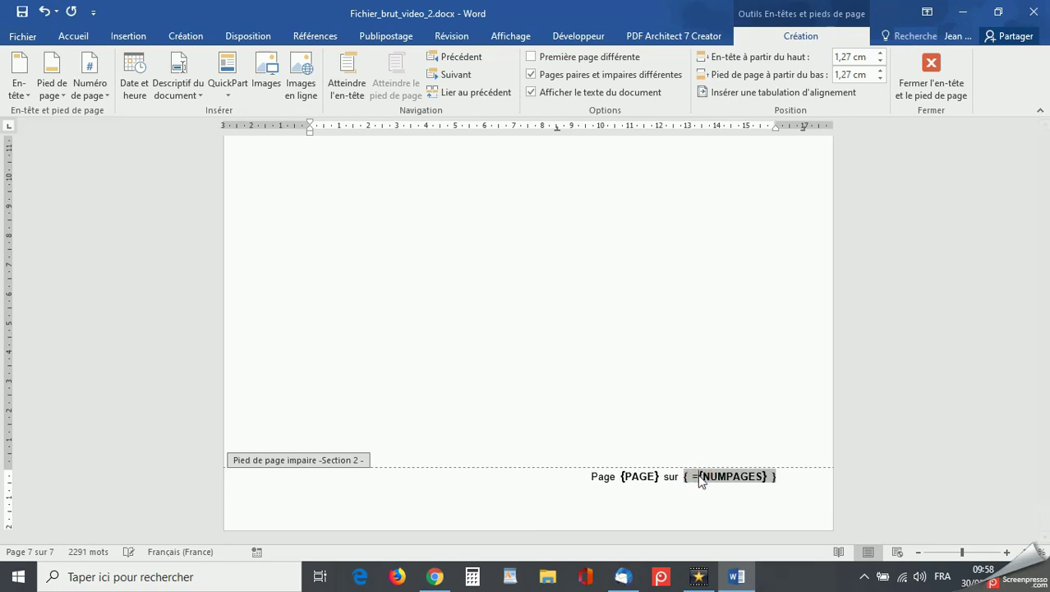
left_click(767, 477)
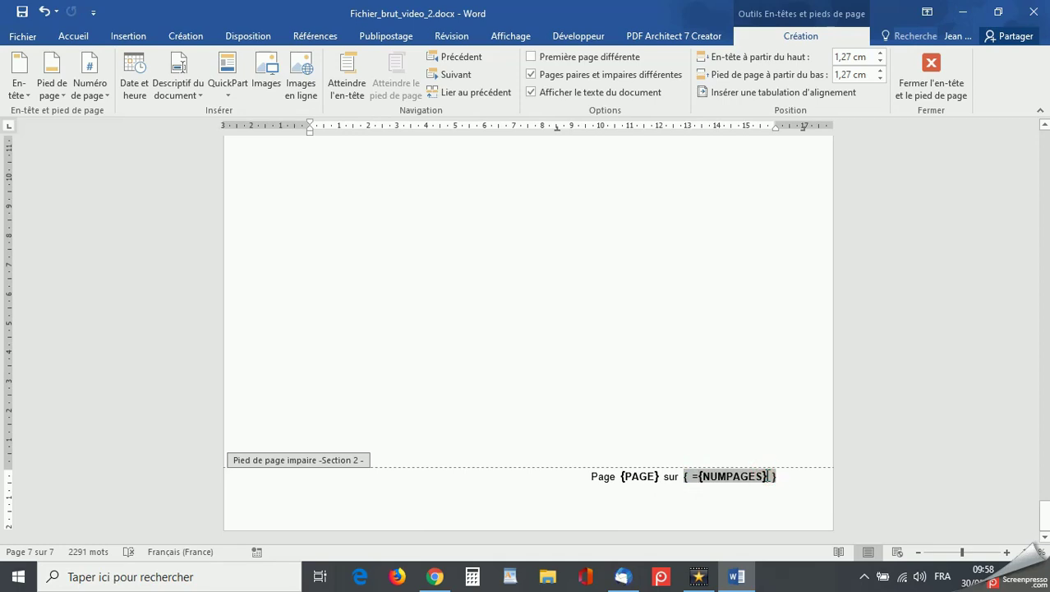
type("-")
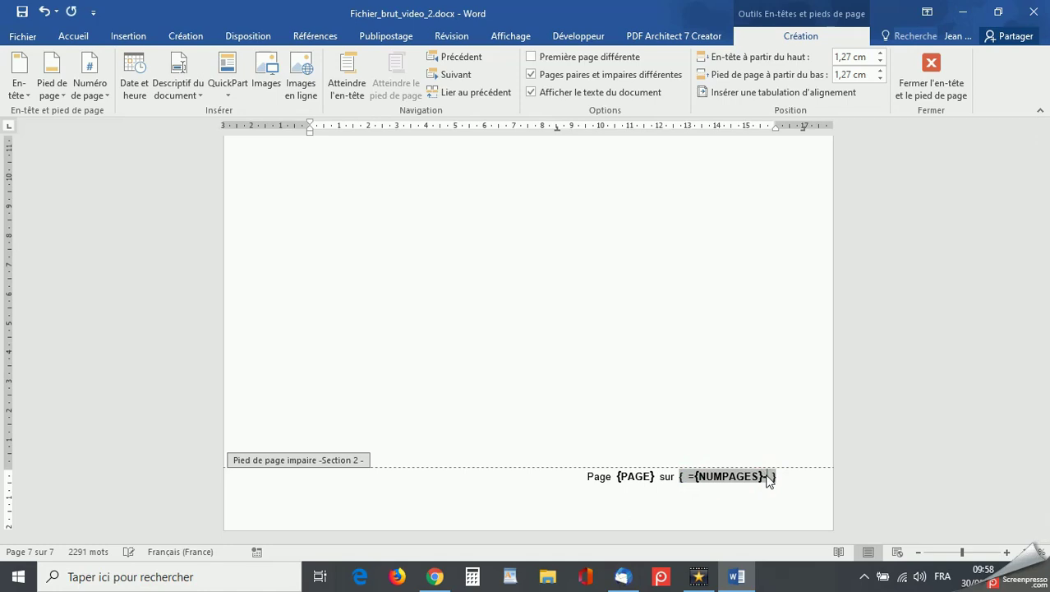
type("2")
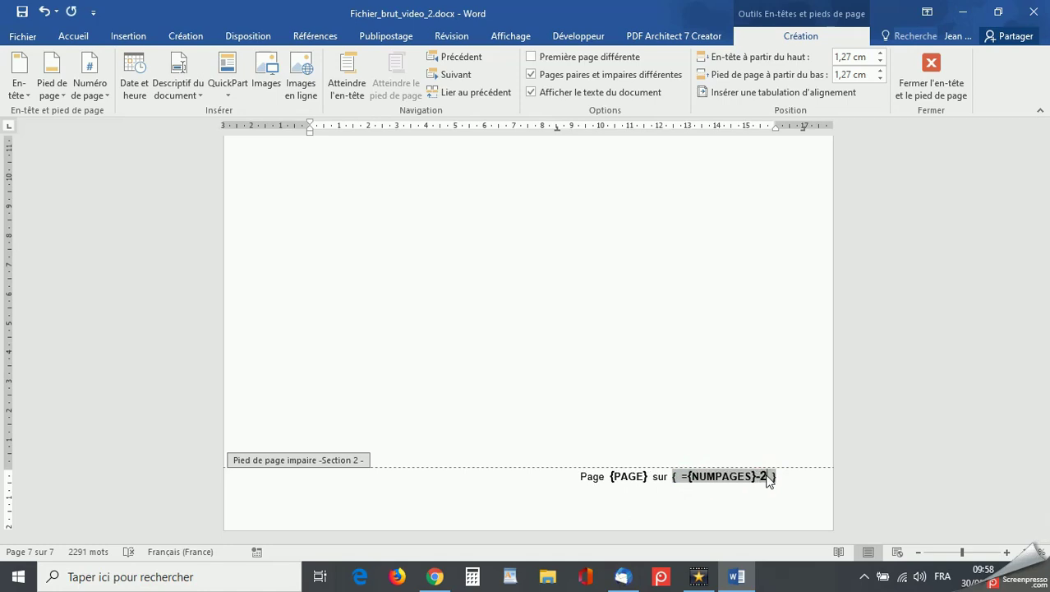
left_click(794, 507)
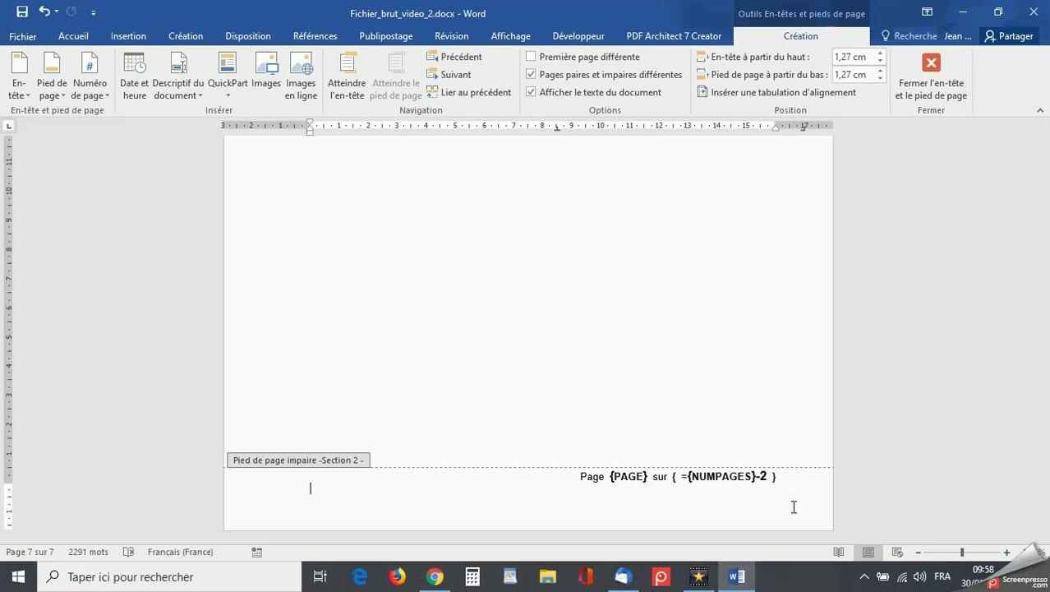
key("alt+F9")
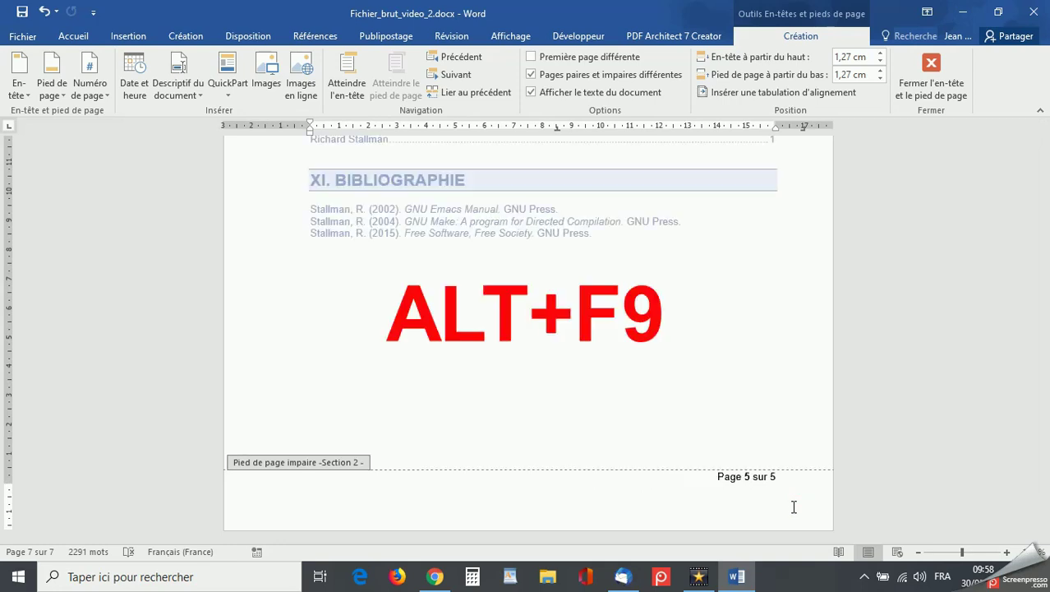
scroll(794, 508, "up", 2)
scroll(794, 507, "down", 2)
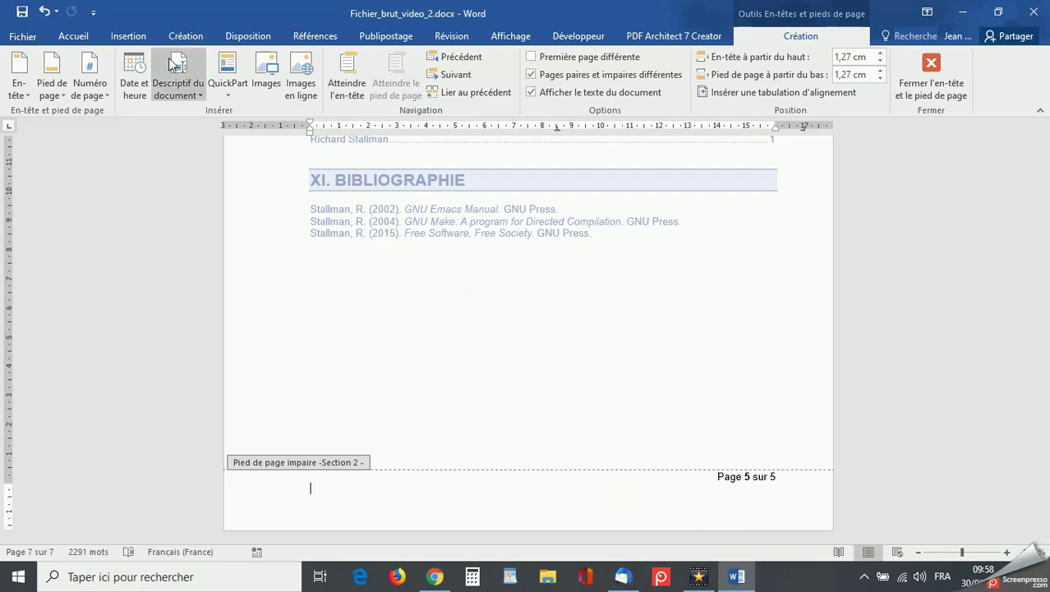
Step: Examine the page-count fields around NumPages in the list of insertable fields without inserting any, and leave footer editing
left_click(129, 36)
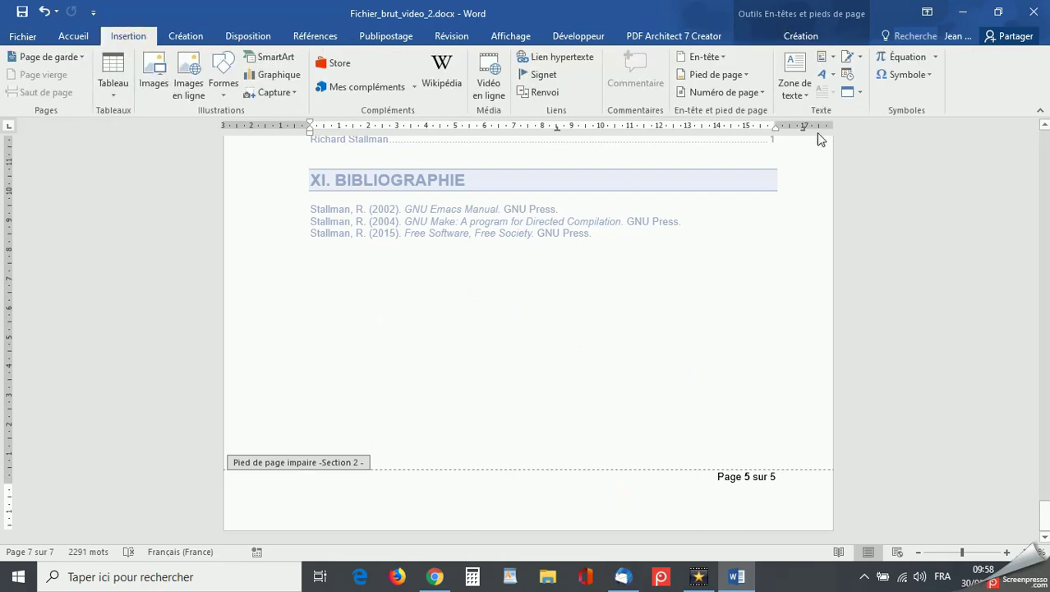
left_click(832, 55)
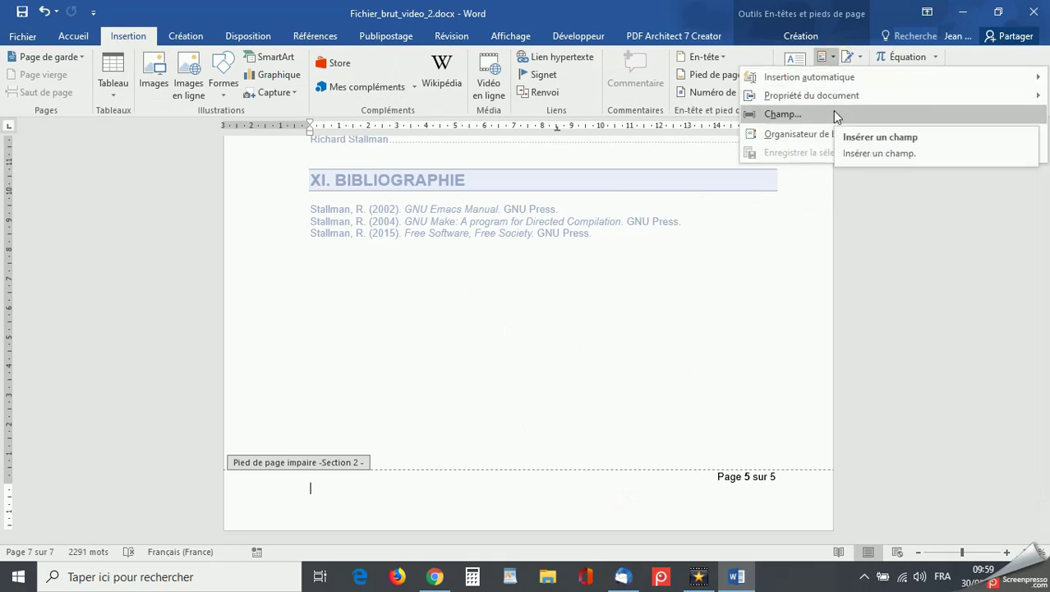
left_click(834, 113)
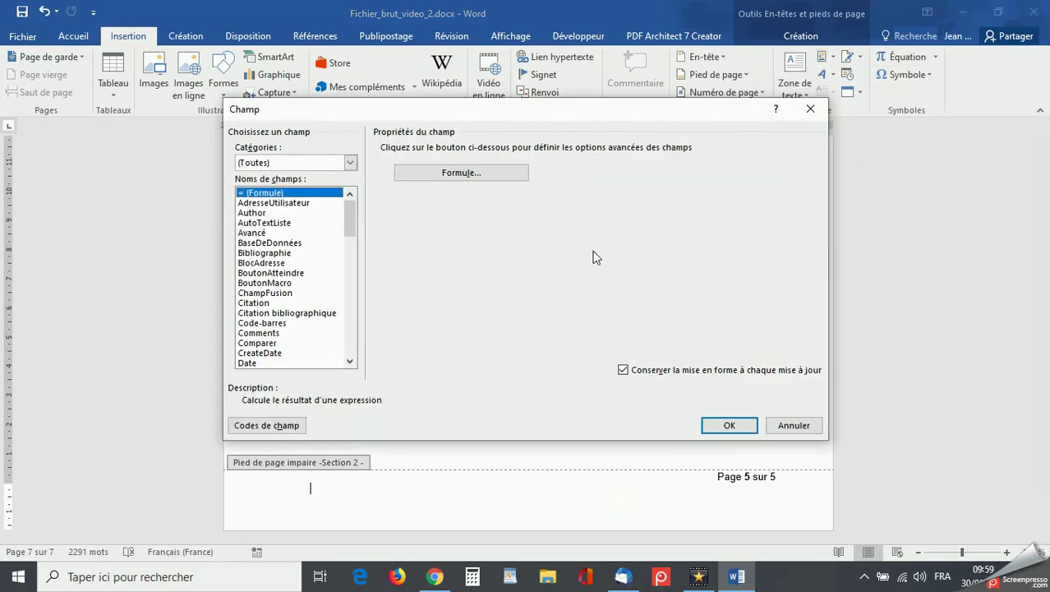
left_click_drag(349, 224, 348, 287)
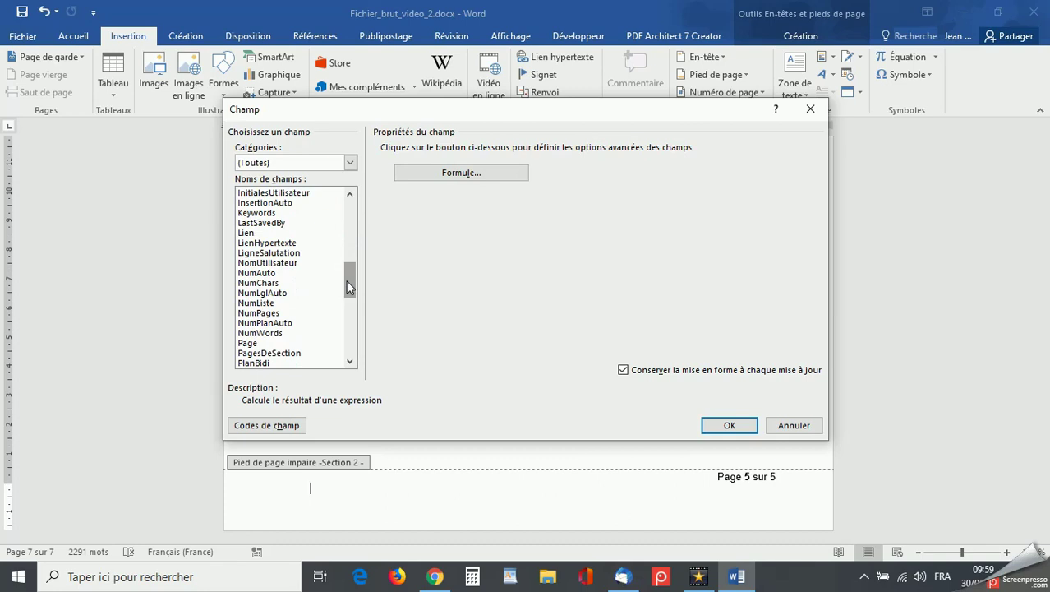
left_click(263, 315)
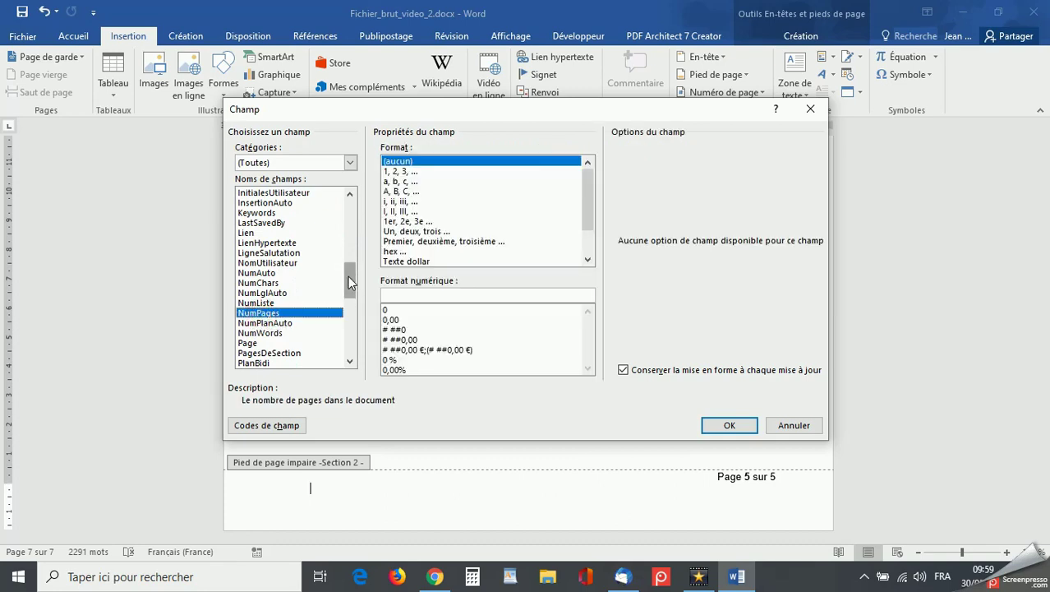
left_click_drag(348, 278, 350, 297)
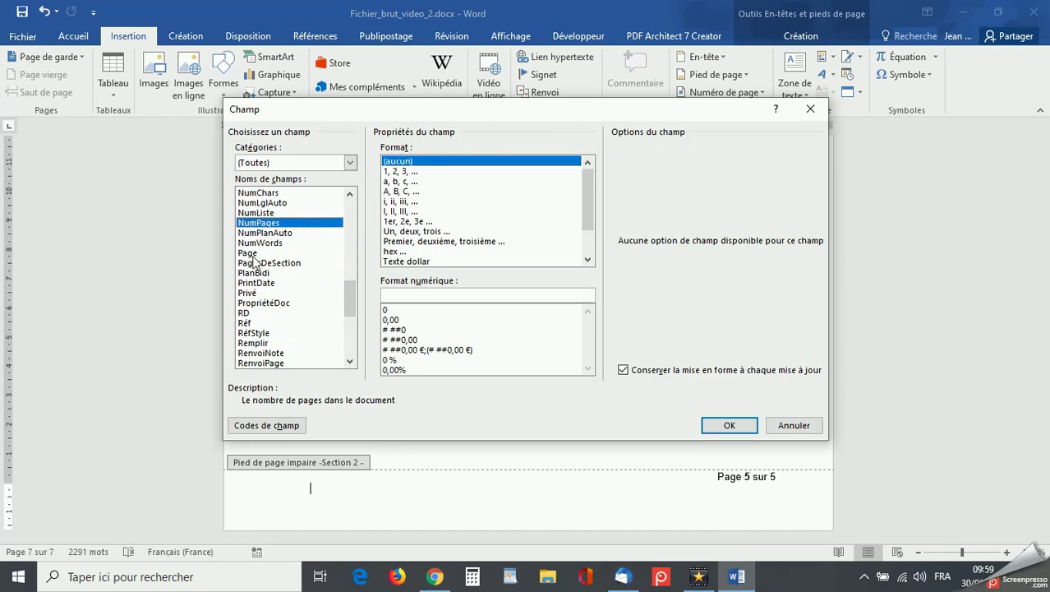
left_click(795, 425)
double_click(649, 387)
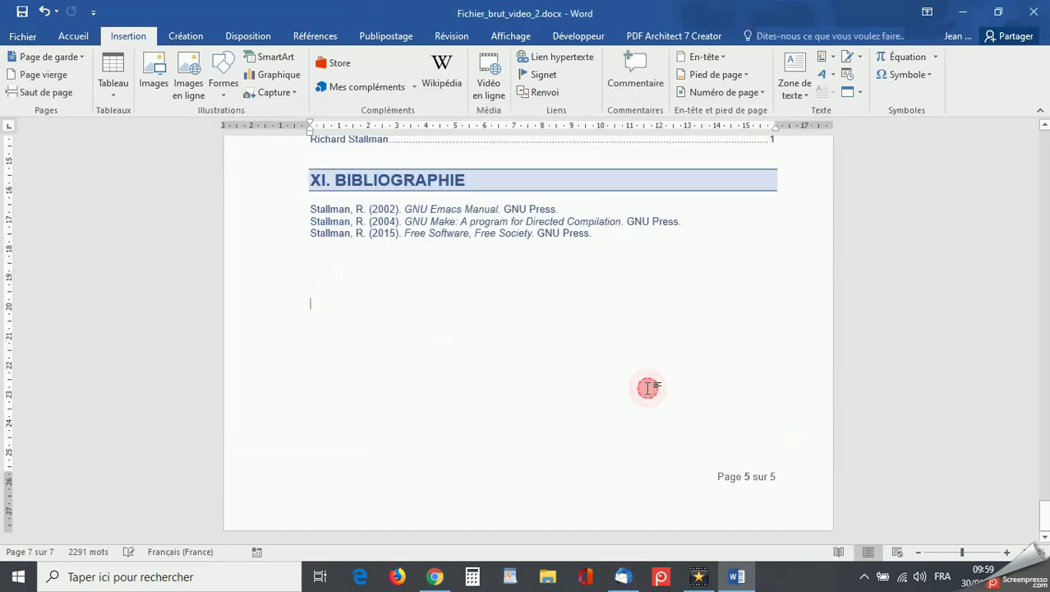